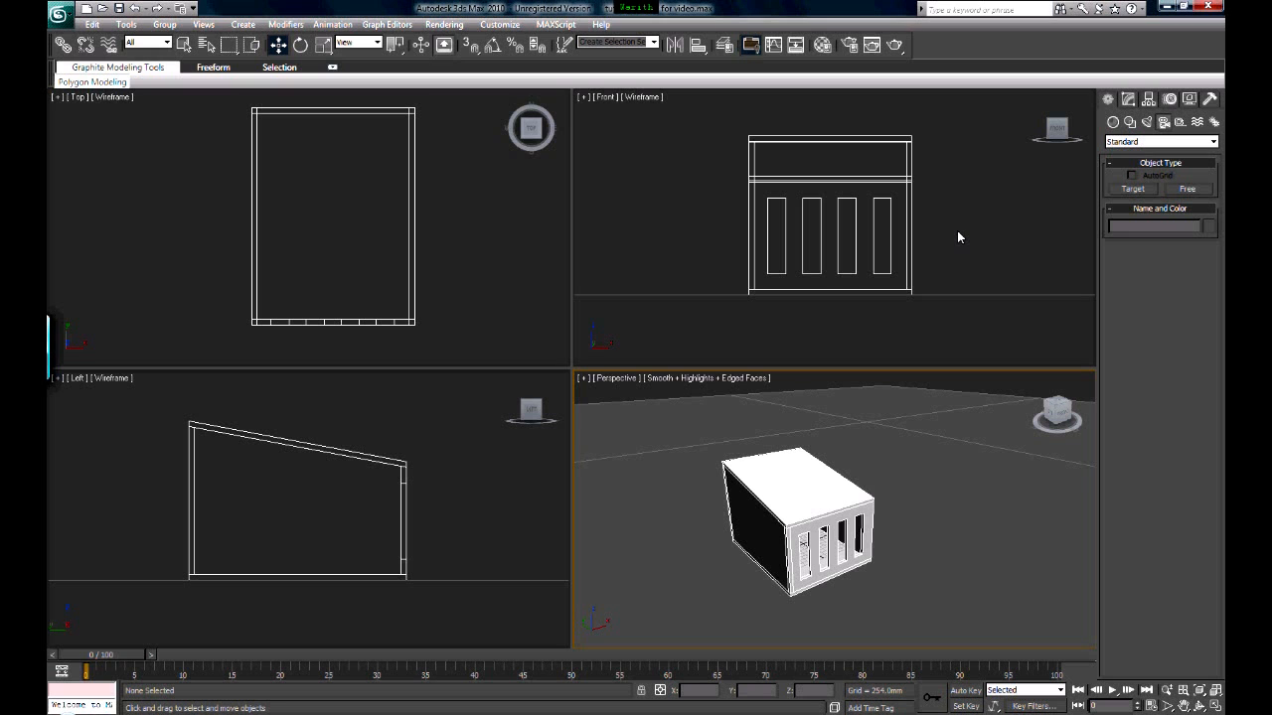
# Step: Create a target camera in the Top view aimed diagonally from the room's back corner past the windowed wall, and show its view in the Perspective viewport
pyautogui.click(1200, 690)
pyautogui.moveTo(814, 507)
pyautogui.mouseDown()
pyautogui.moveTo(900, 505)
pyautogui.moveTo(516, 503)
pyautogui.moveTo(833, 510)
pyautogui.mouseUp()
pyautogui.rightClick(833, 510)
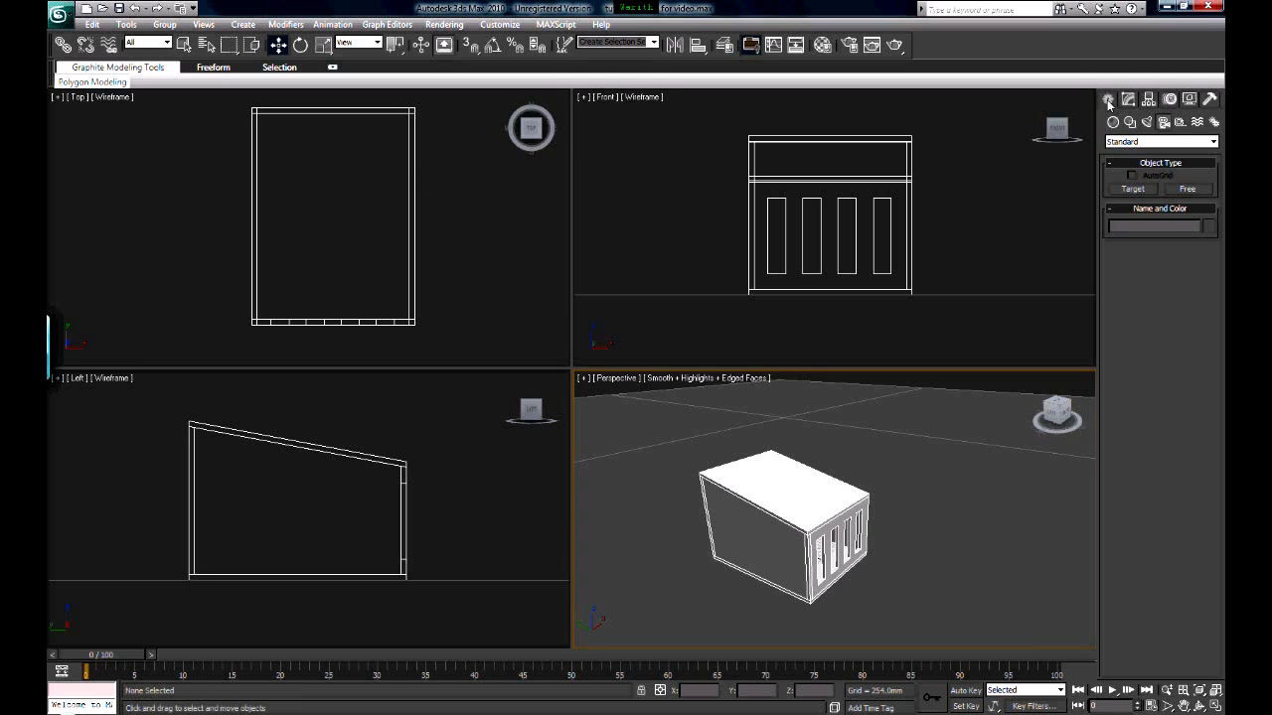
pyautogui.click(1132, 188)
pyautogui.moveTo(193, 196); pyautogui.dragTo(150, 199, button='middle')
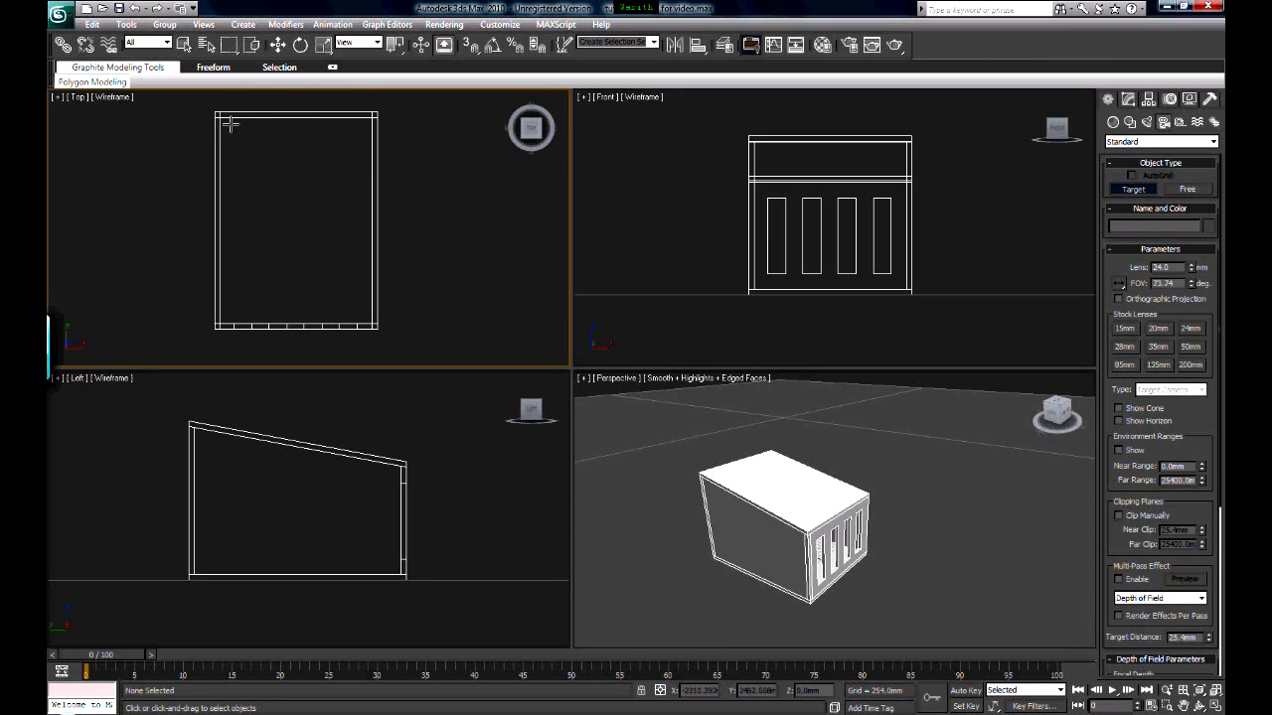
pyautogui.moveTo(229, 122); pyautogui.dragTo(363, 347)
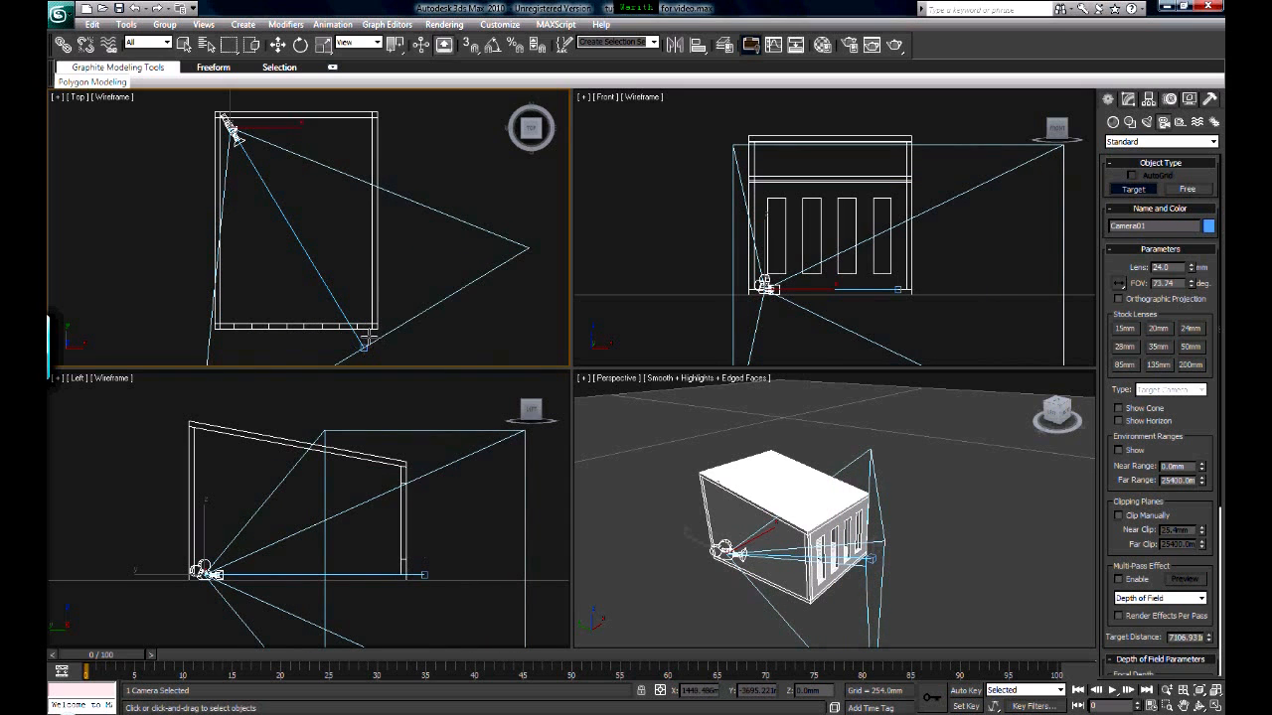
pyautogui.rightClick(632, 408)
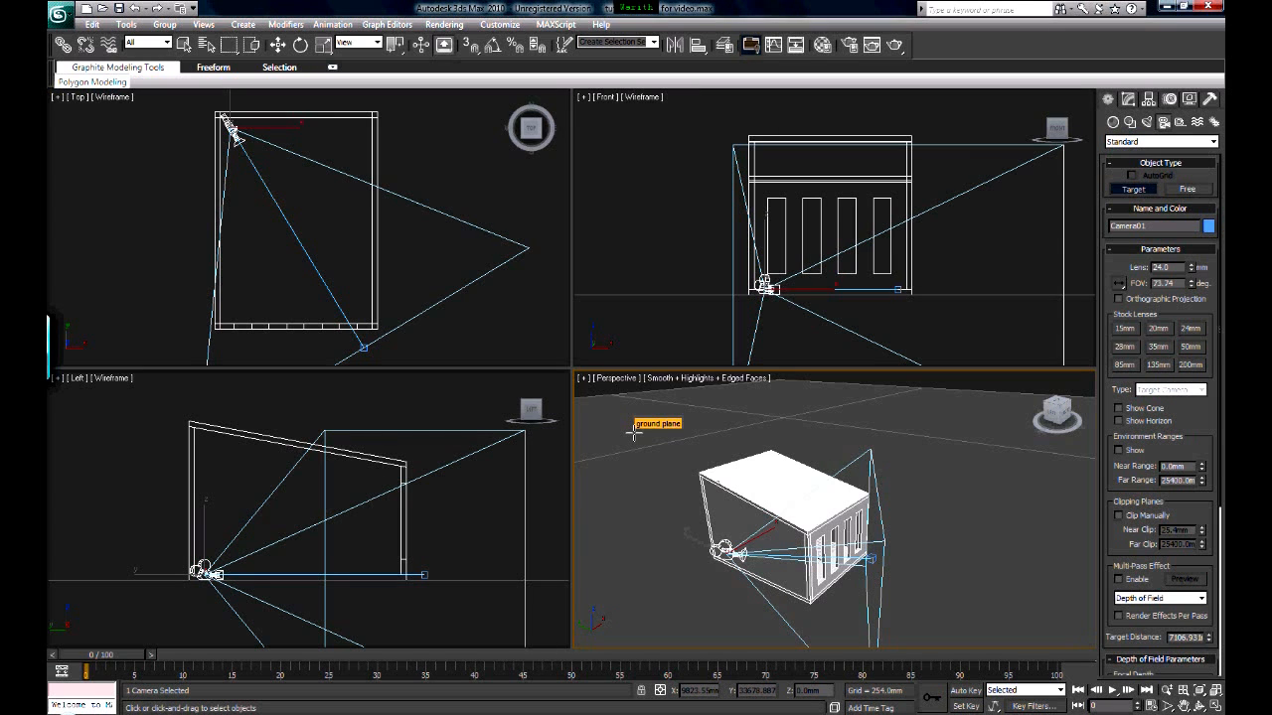
pyautogui.press('c')
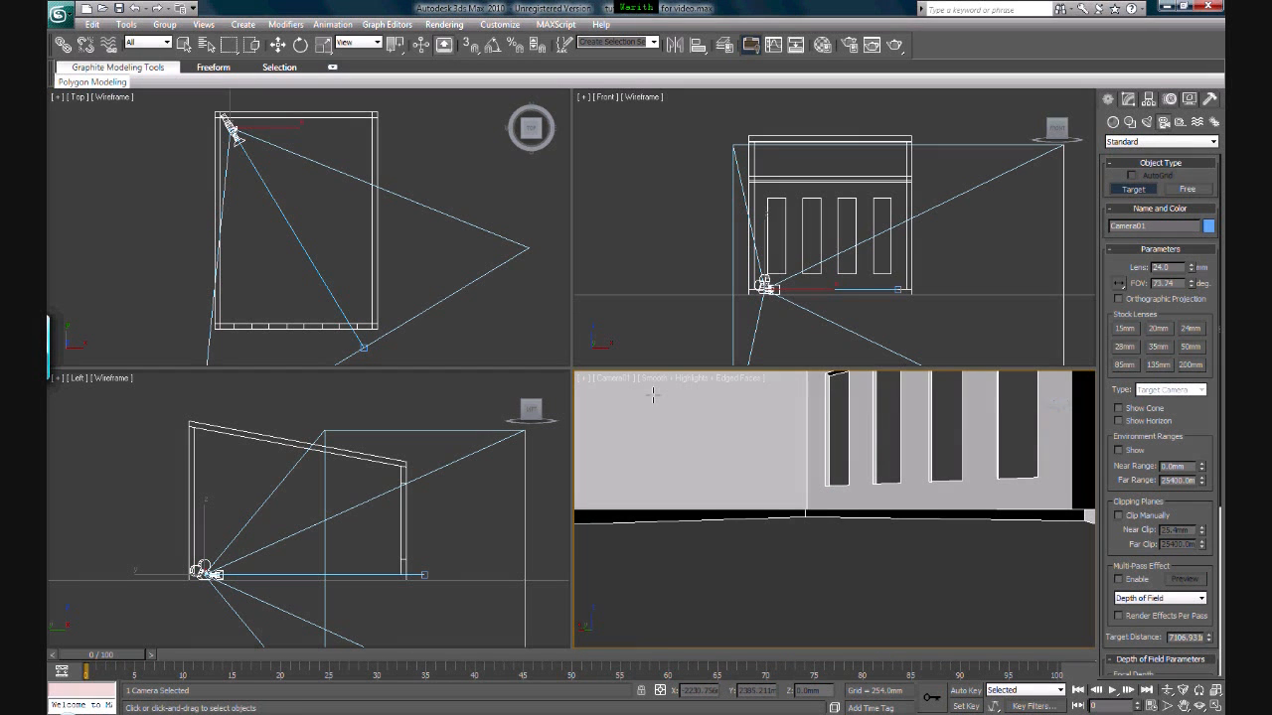
# Step: Raise the camera and its target together by about 1247 mm in the Left view
pyautogui.press('w')
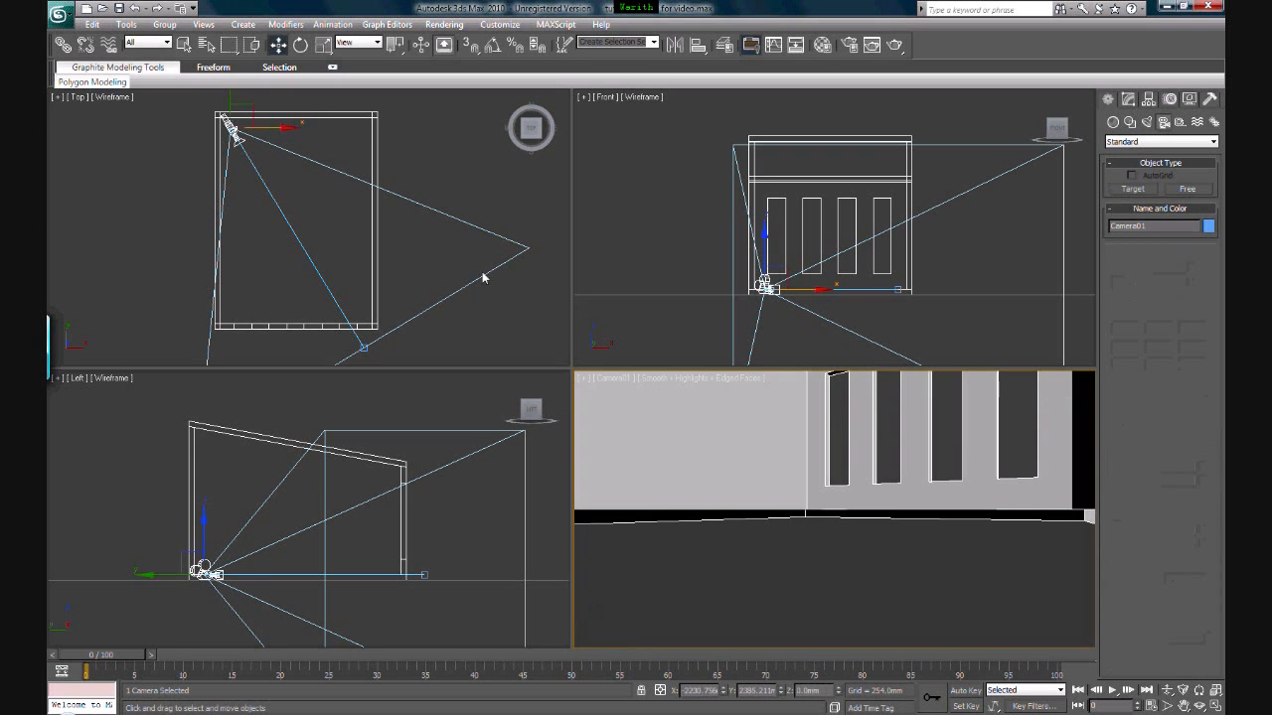
pyautogui.click(485, 328)
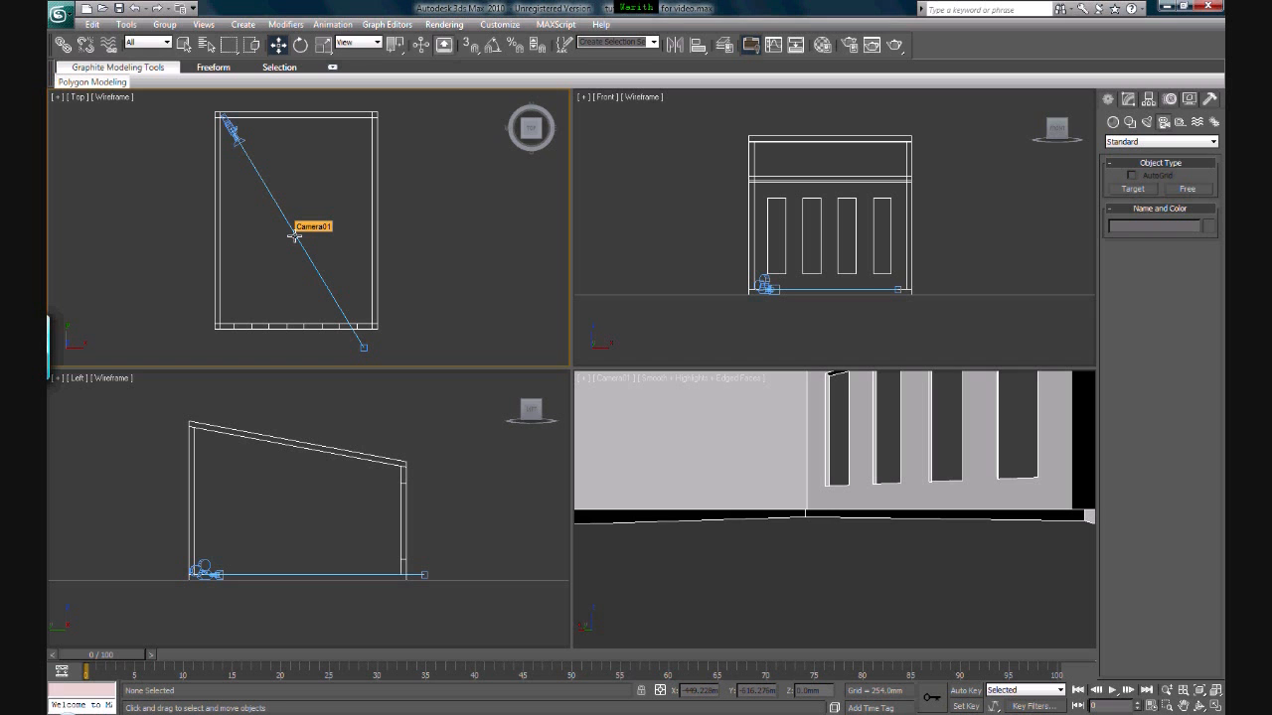
pyautogui.click(294, 235)
pyautogui.moveTo(293, 478); pyautogui.dragTo(321, 509, button='middle')
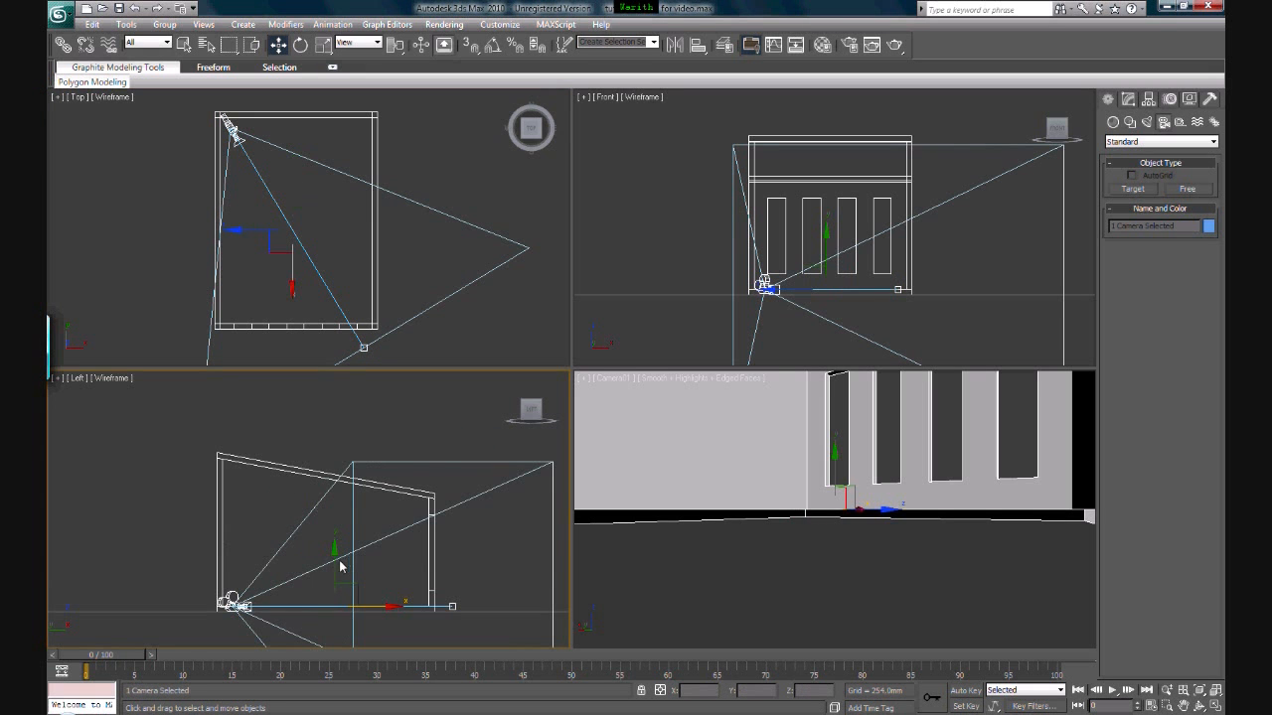
pyautogui.moveTo(334, 565); pyautogui.dragTo(337, 519)
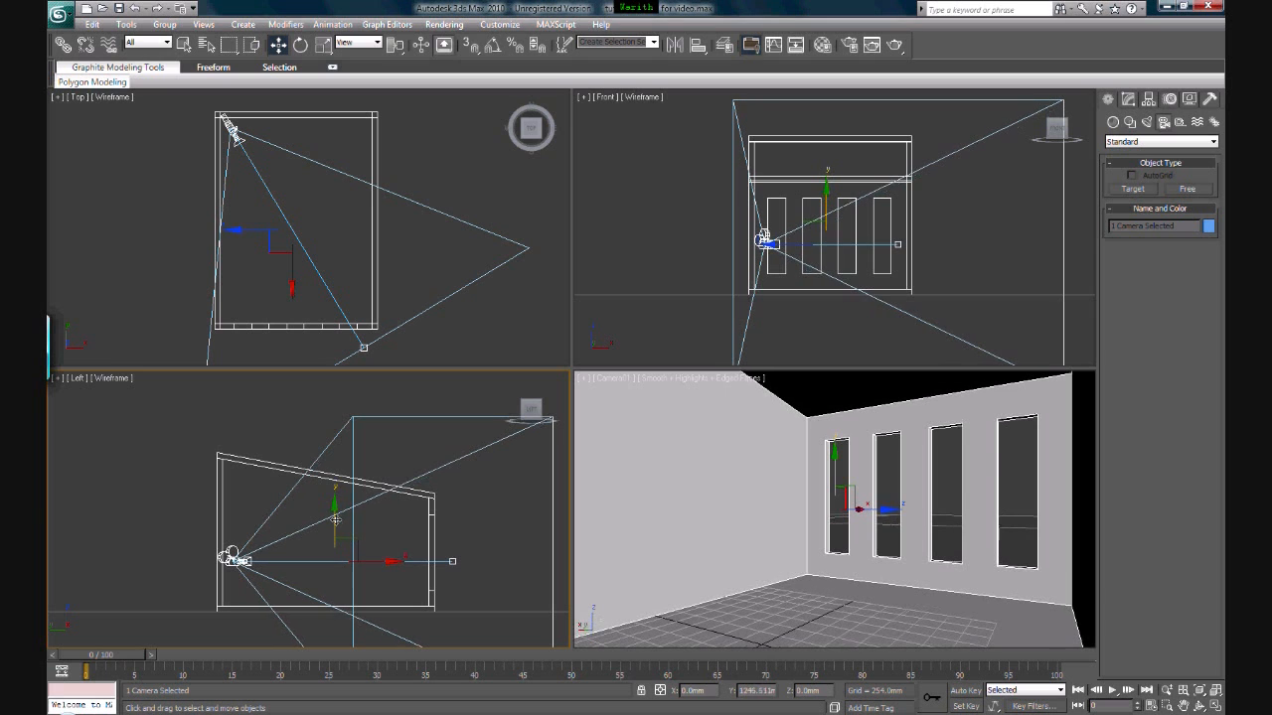
pyautogui.click(429, 446)
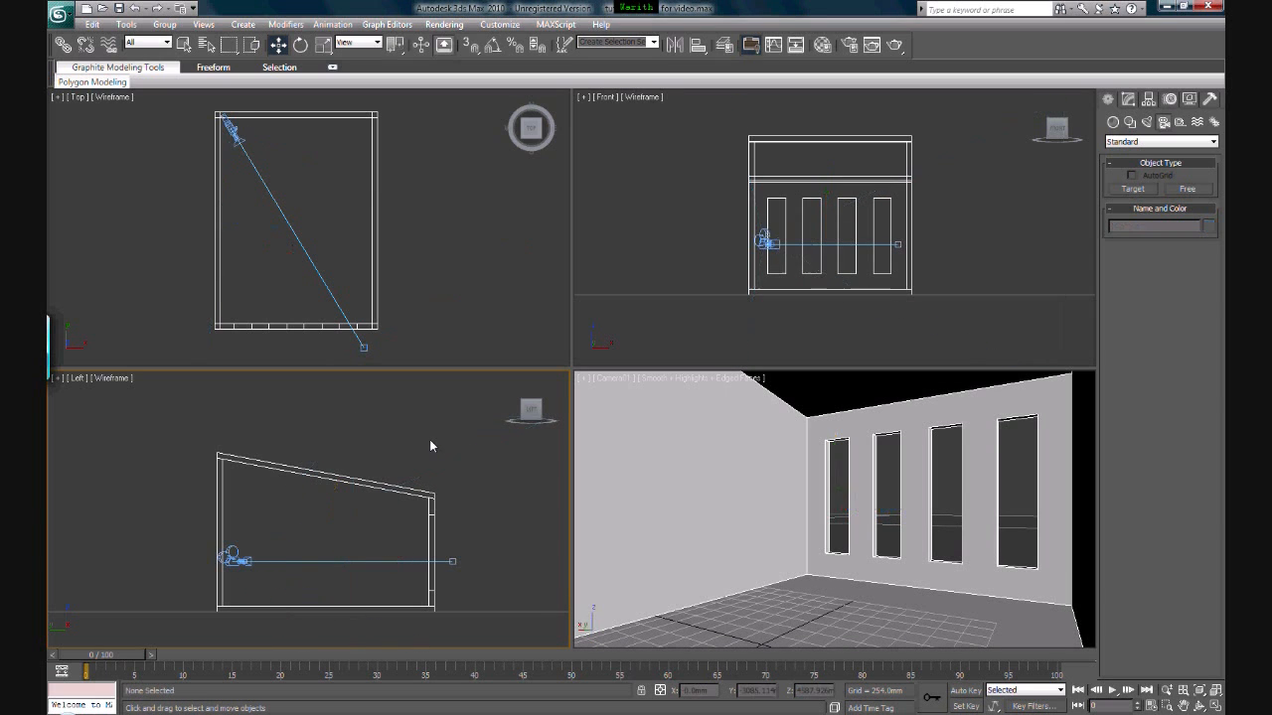
# Step: Try the 28 mm and 24 mm stock lenses on the camera and settle on 20 mm
pyautogui.click(235, 553)
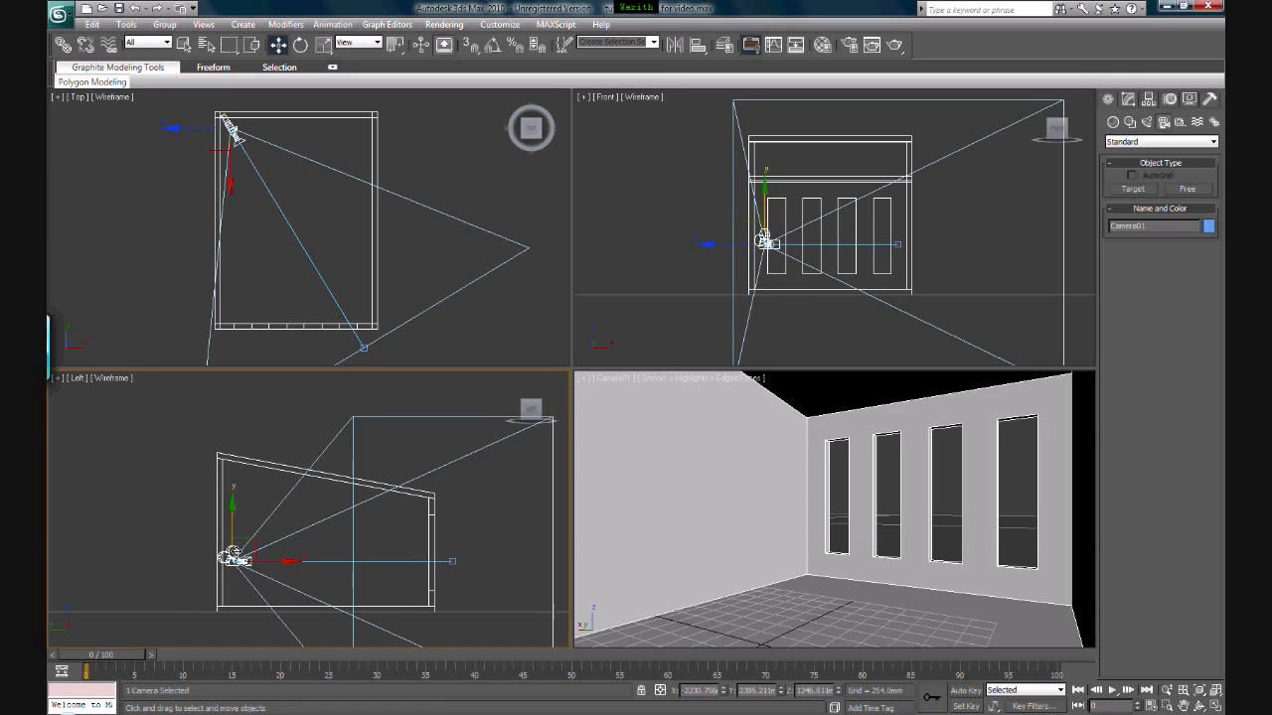
pyautogui.click(1129, 101)
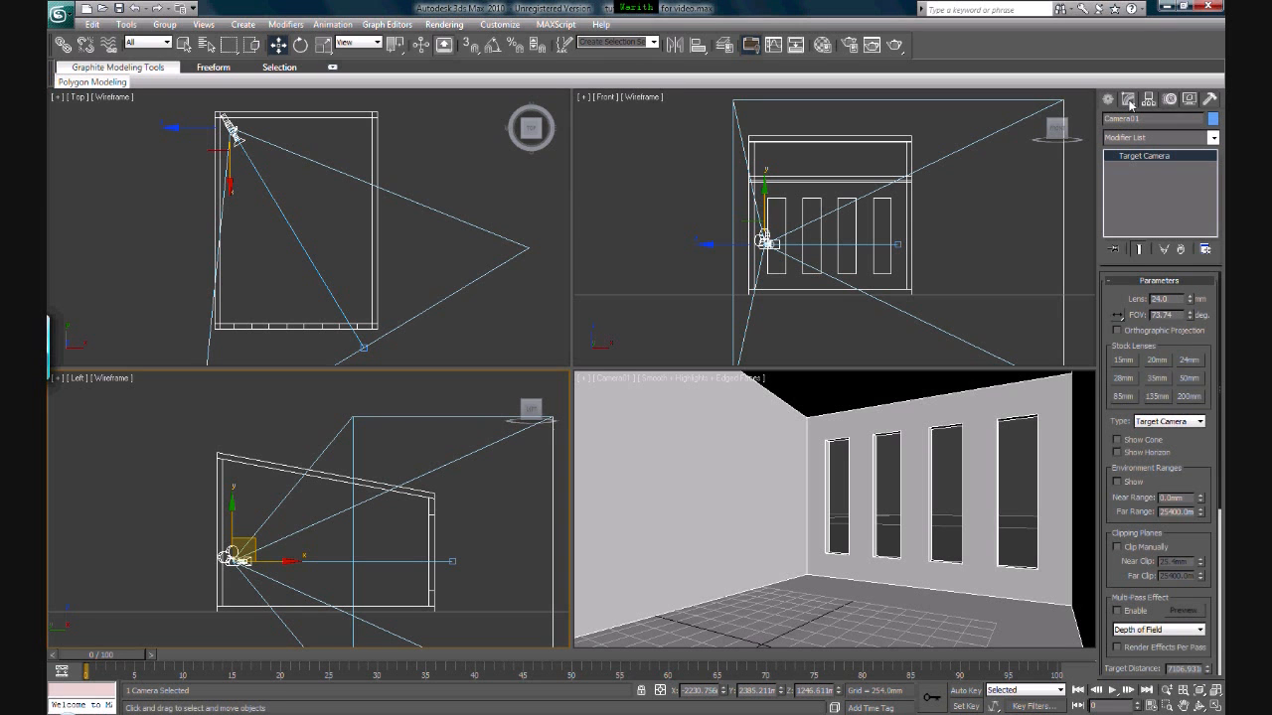
pyautogui.click(1123, 377)
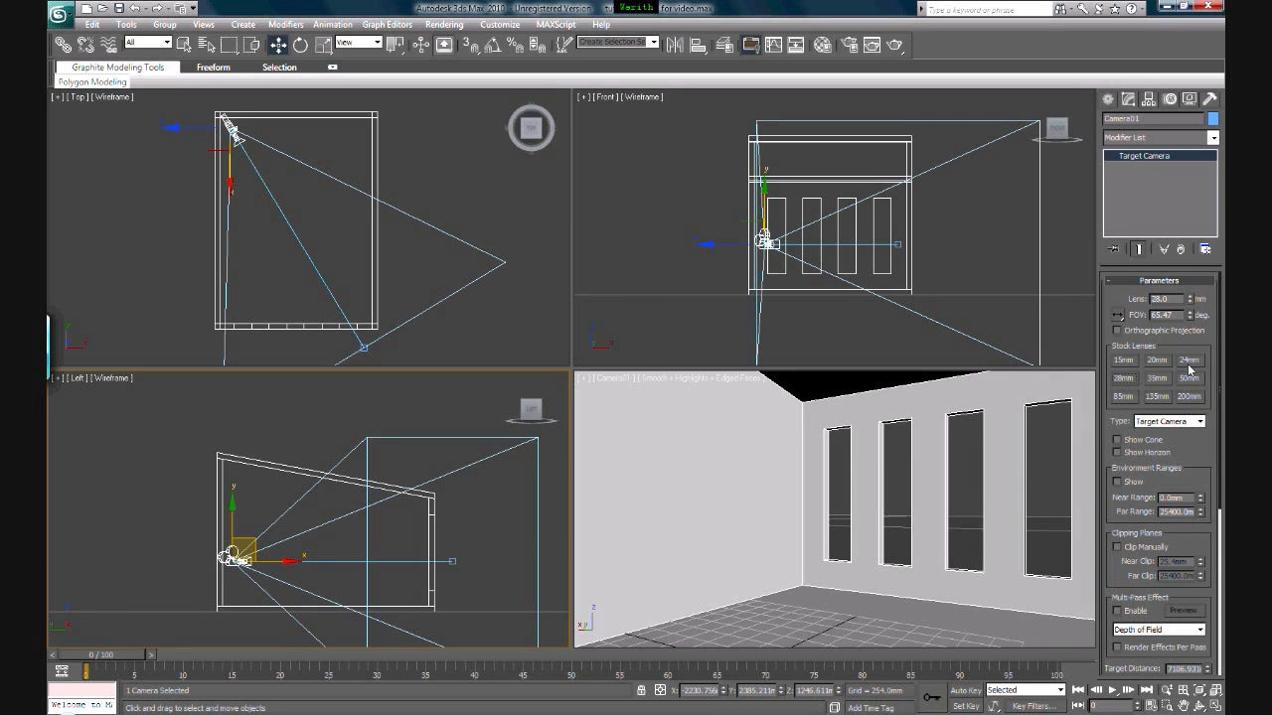
pyautogui.click(1188, 361)
pyautogui.click(1157, 360)
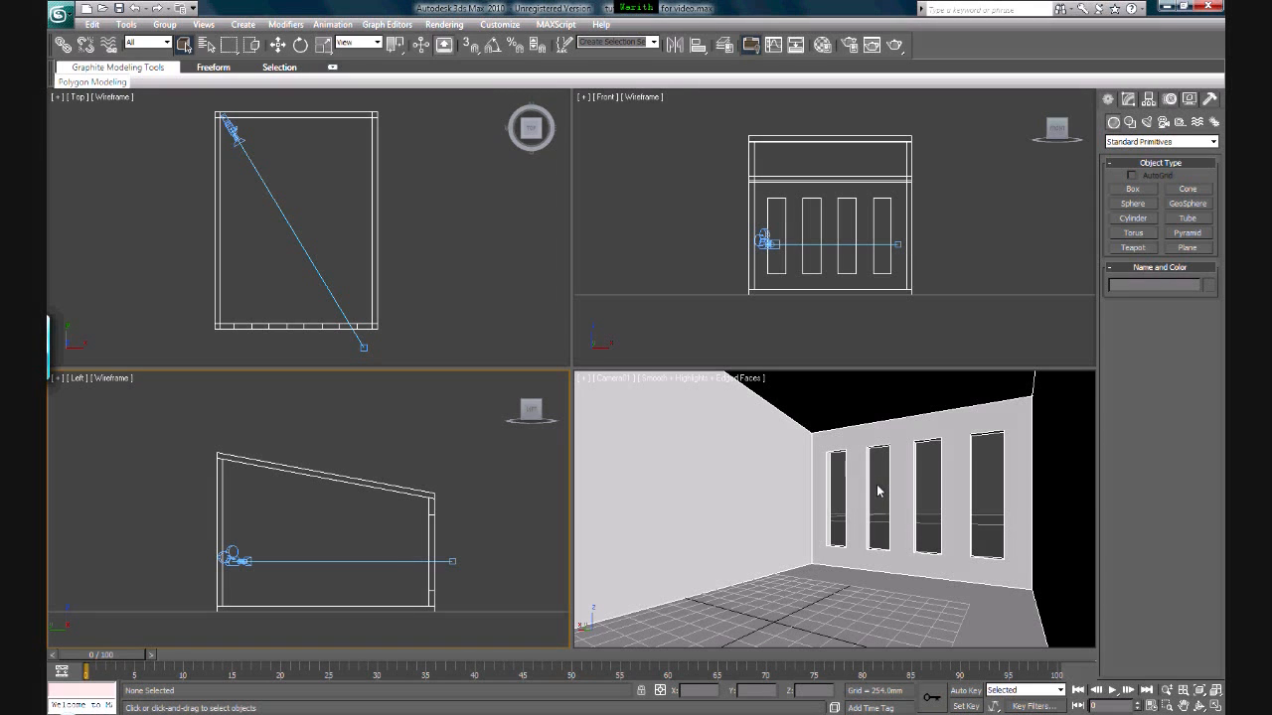
# Step: Check which renderer is assigned for production in the render setup
pyautogui.press('F10')
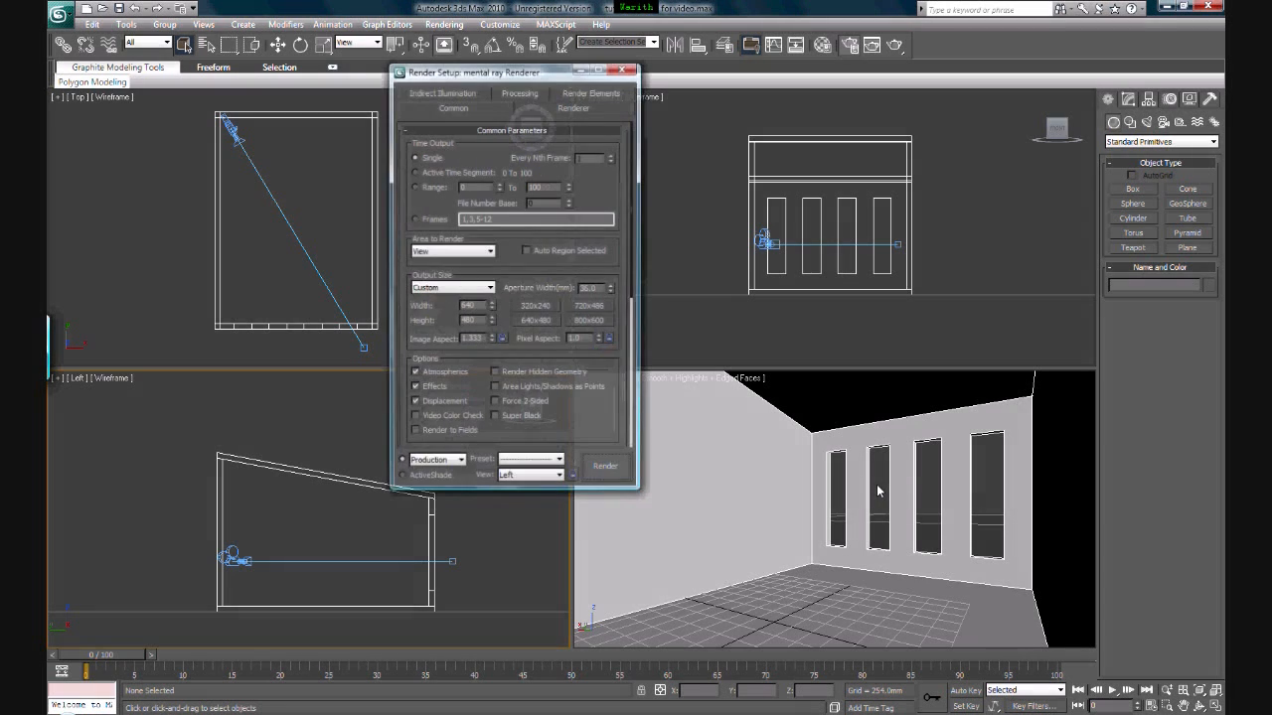
pyautogui.scroll(-8, 513, 442)
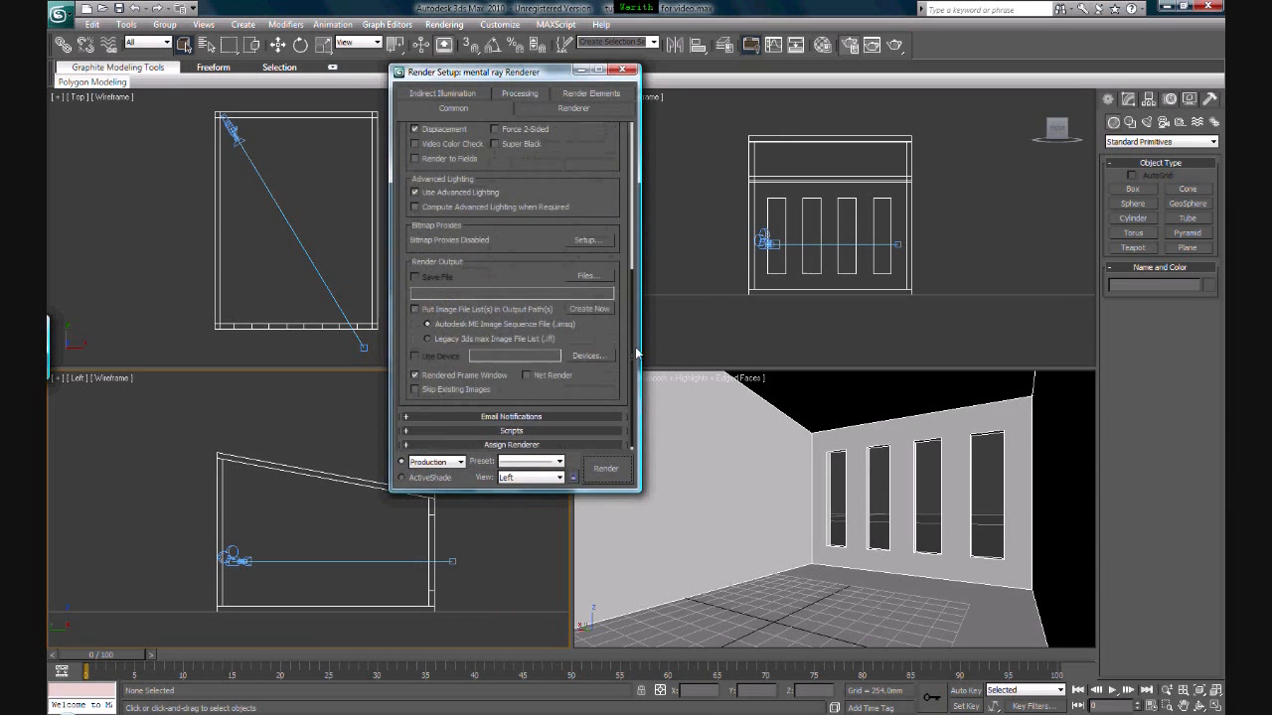
pyautogui.click(502, 443)
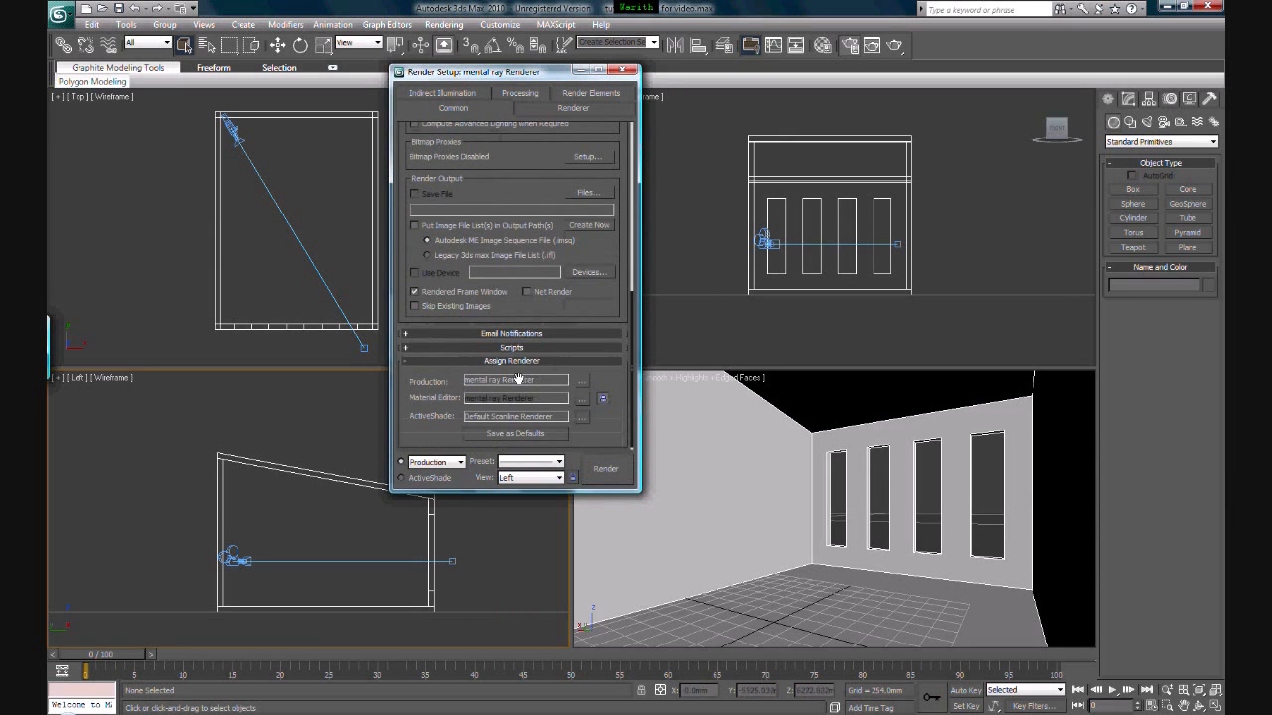
pyautogui.click(452, 362)
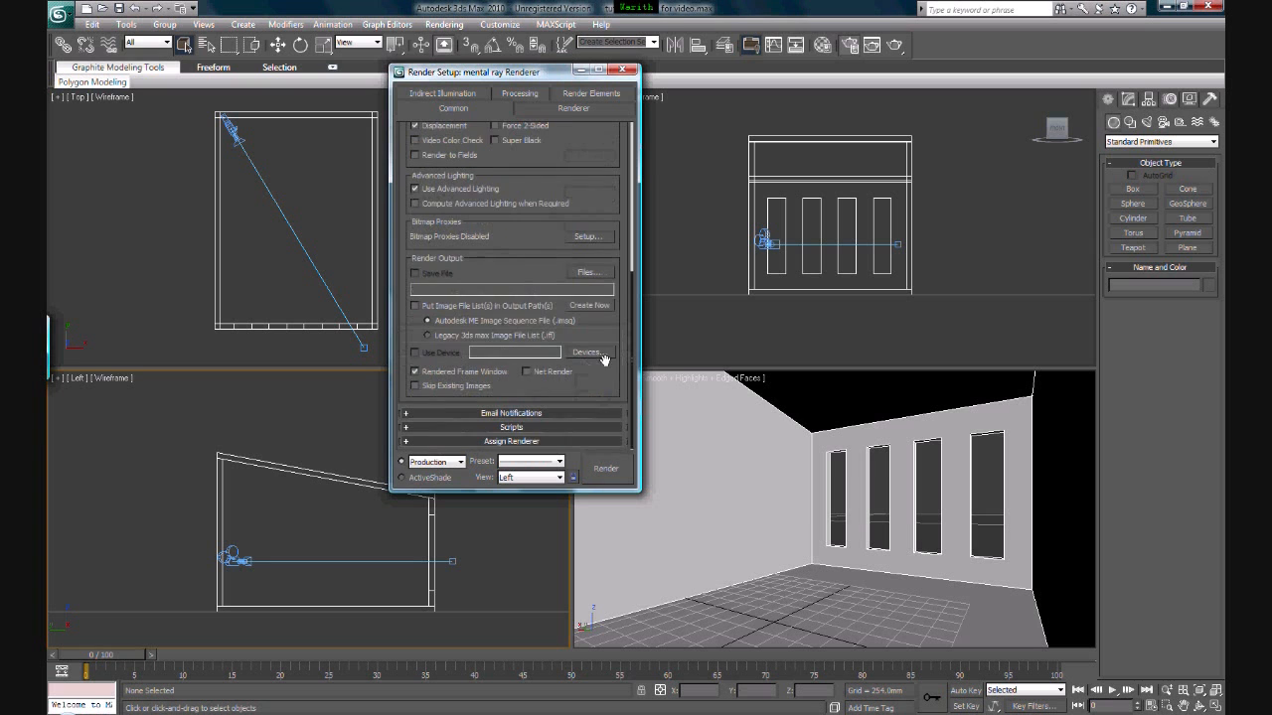
pyautogui.scroll(8, 634, 369)
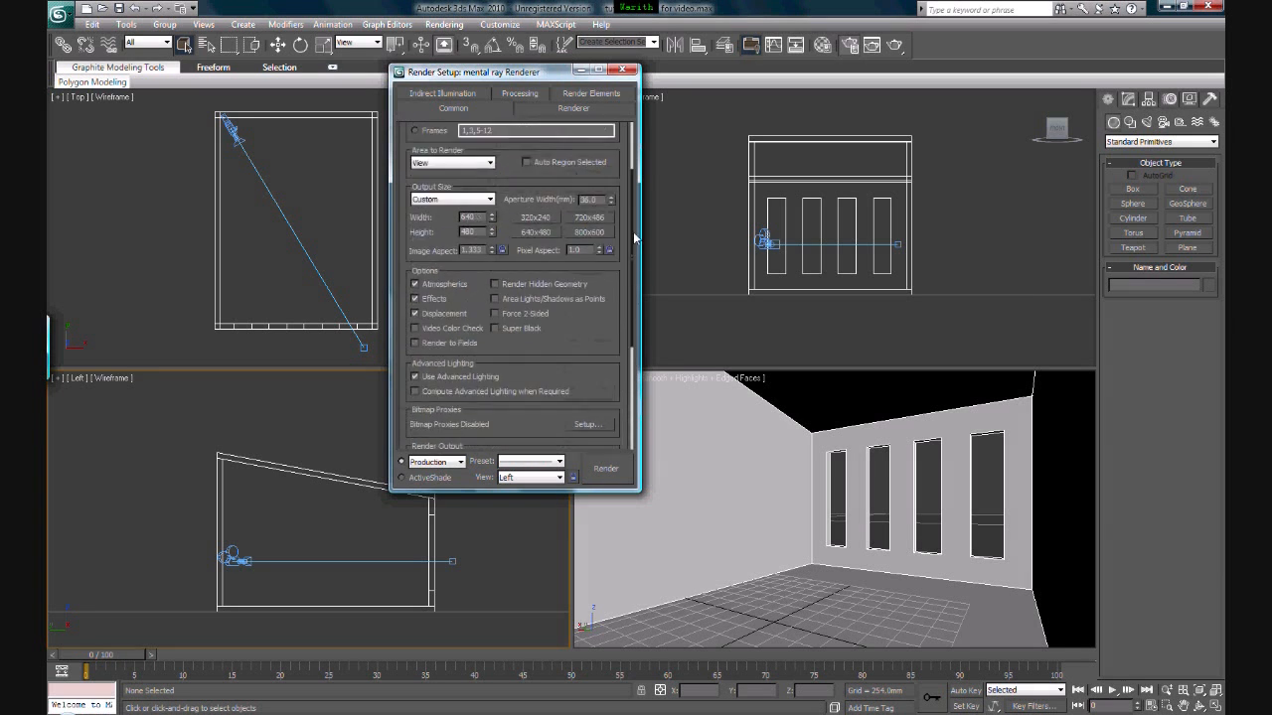
# Step: Enable Final Gather with the Draft precision preset and enable Global Illumination in the indirect illumination settings
pyautogui.click(455, 97)
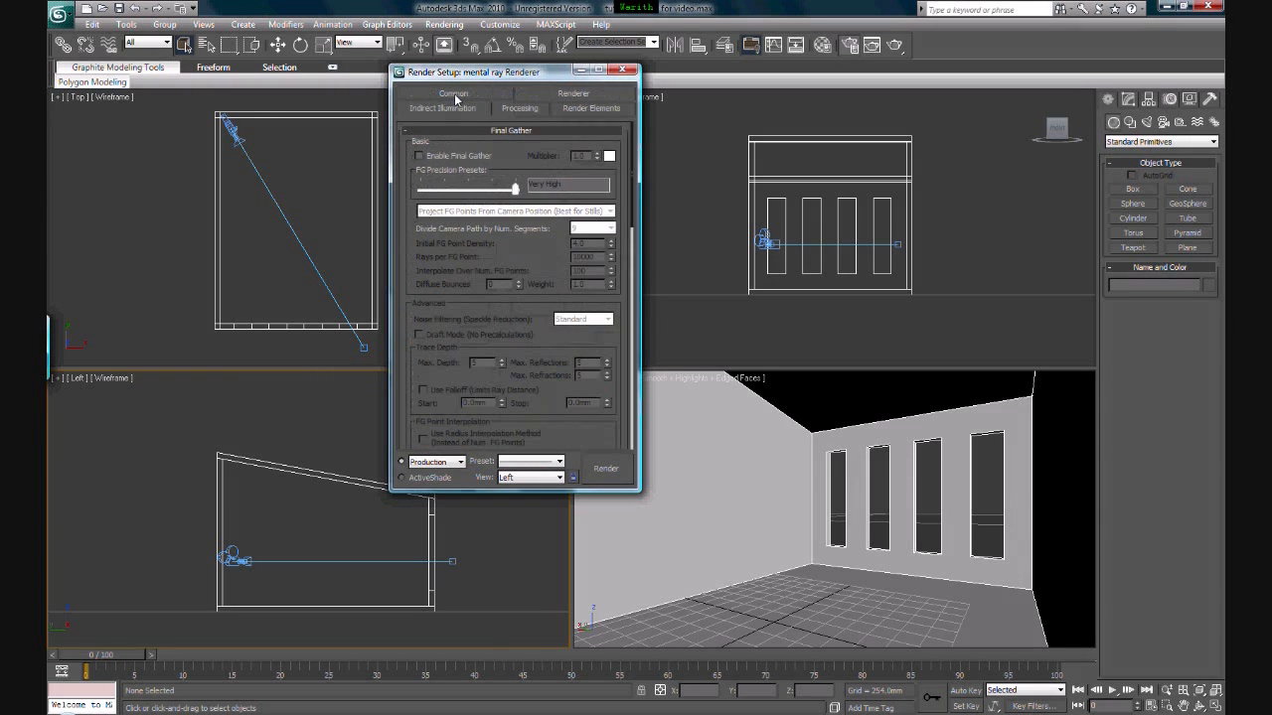
pyautogui.click(421, 157)
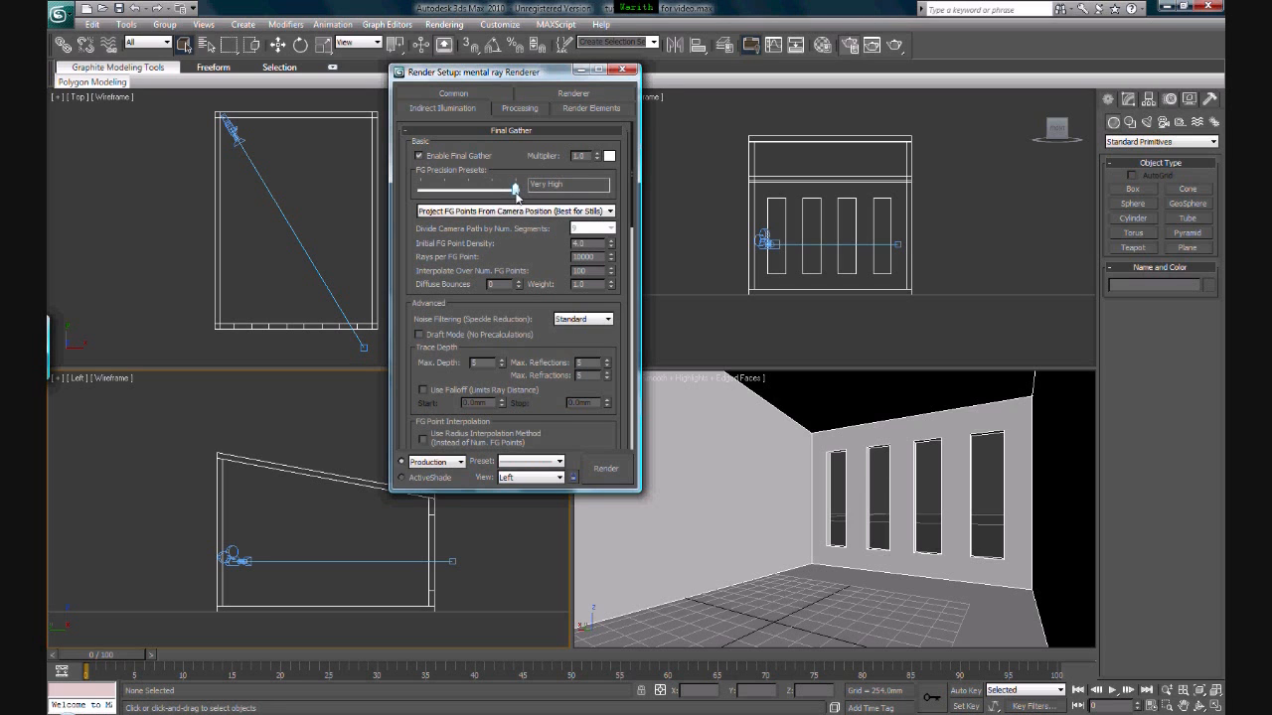
pyautogui.moveTo(517, 193); pyautogui.dragTo(421, 191)
pyautogui.moveTo(636, 174); pyautogui.dragTo(622, 281)
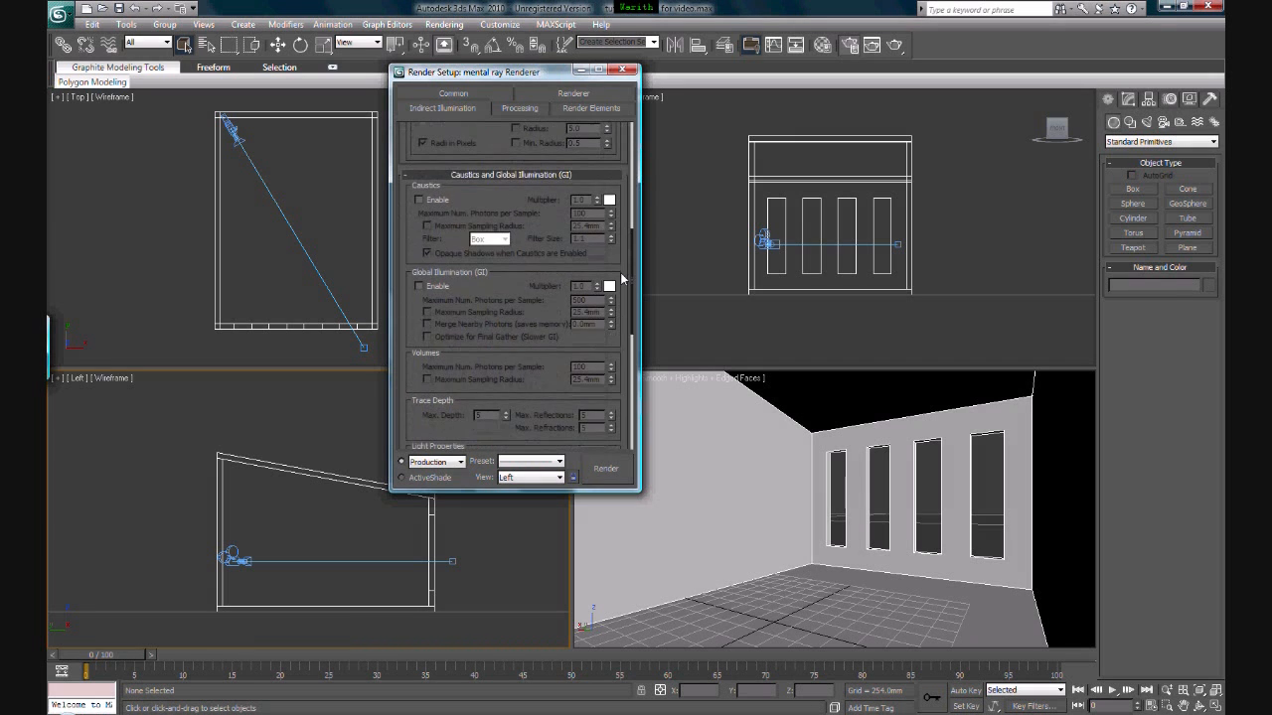
pyautogui.click(420, 286)
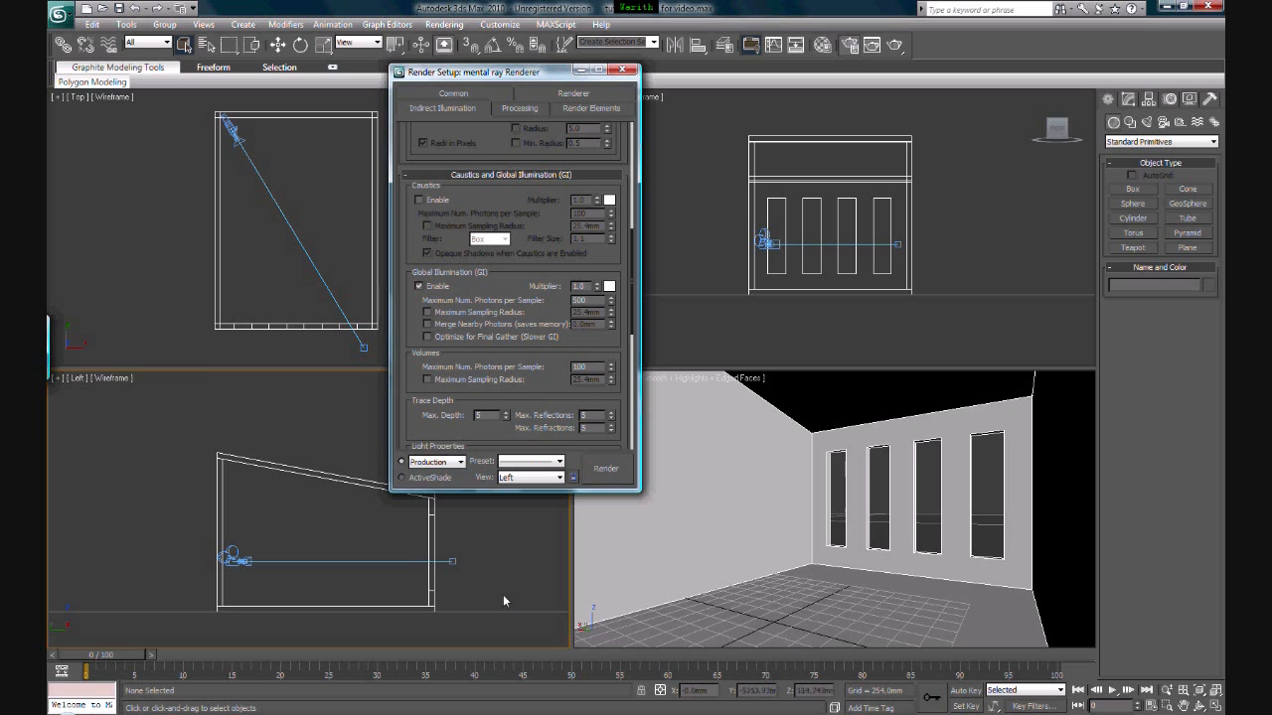
# Step: Render a test image of the Camera01 view, close the render windows and clear the selection
pyautogui.click(743, 446)
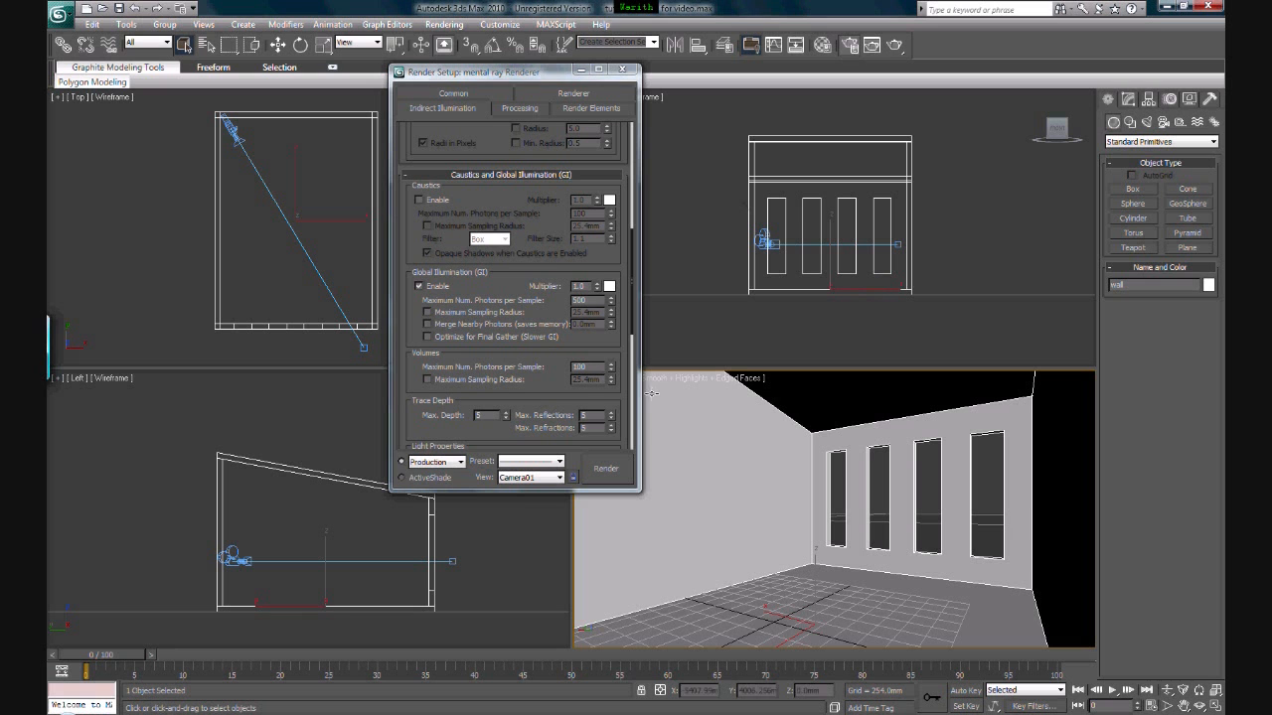
pyautogui.click(620, 469)
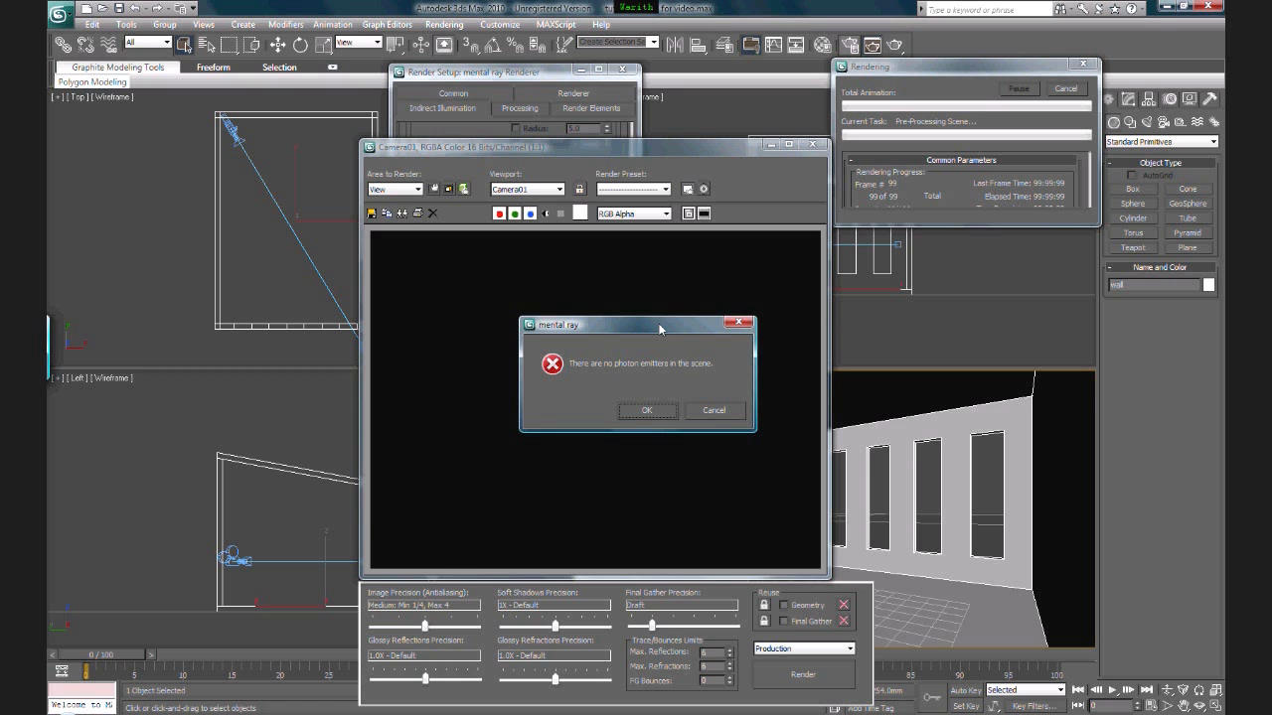
pyautogui.click(644, 411)
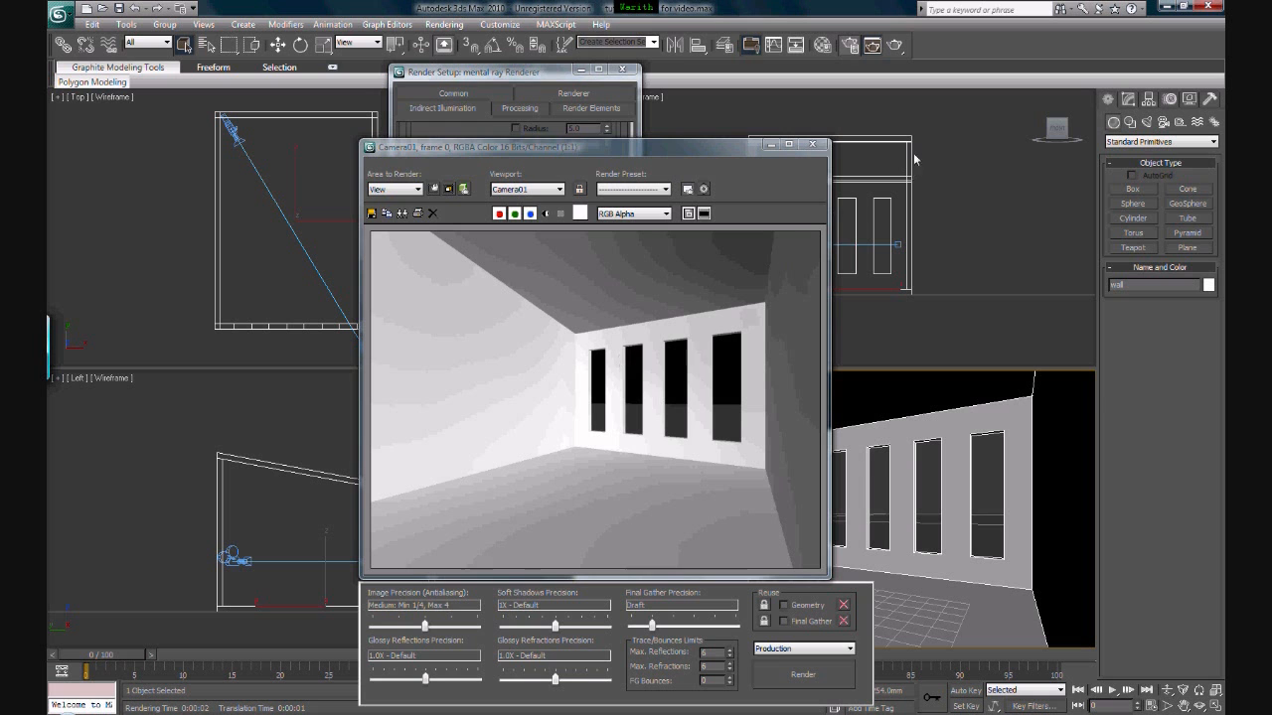
pyautogui.click(813, 144)
pyautogui.click(622, 69)
pyautogui.click(879, 494)
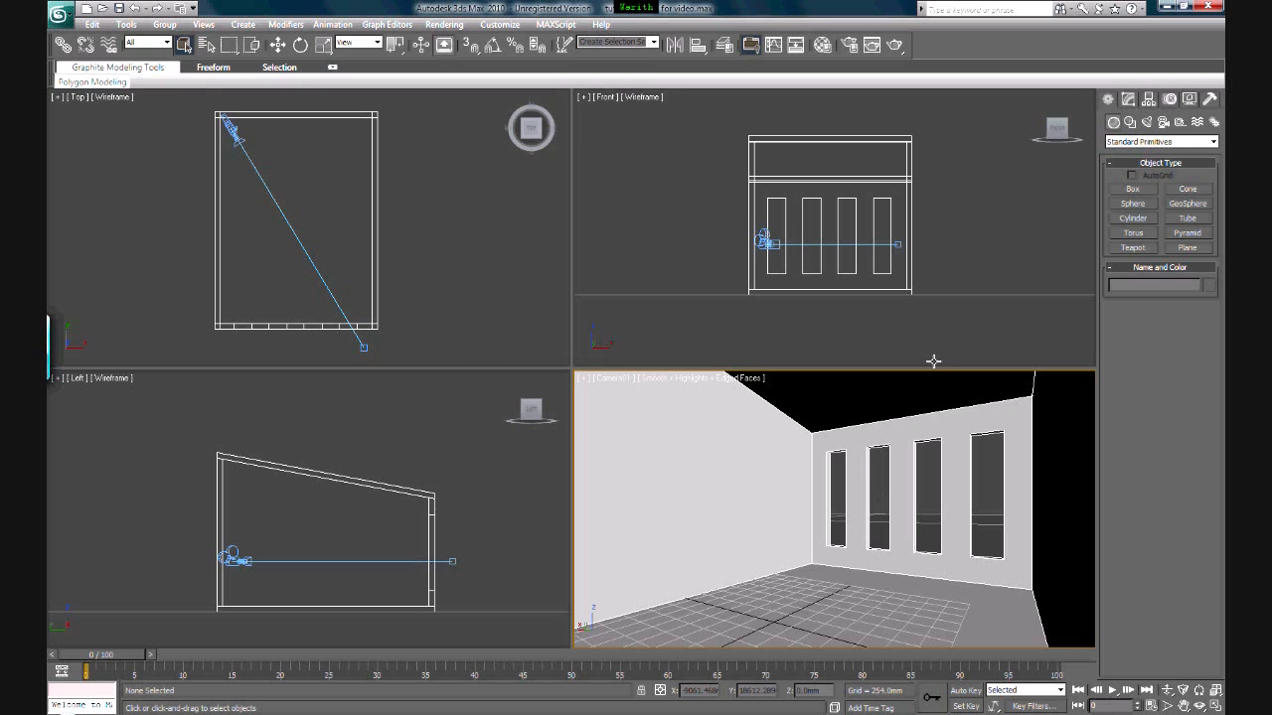
# Step: Place a standard mr Area Omni light near the middle of the room in the Top view
pyautogui.click(1146, 122)
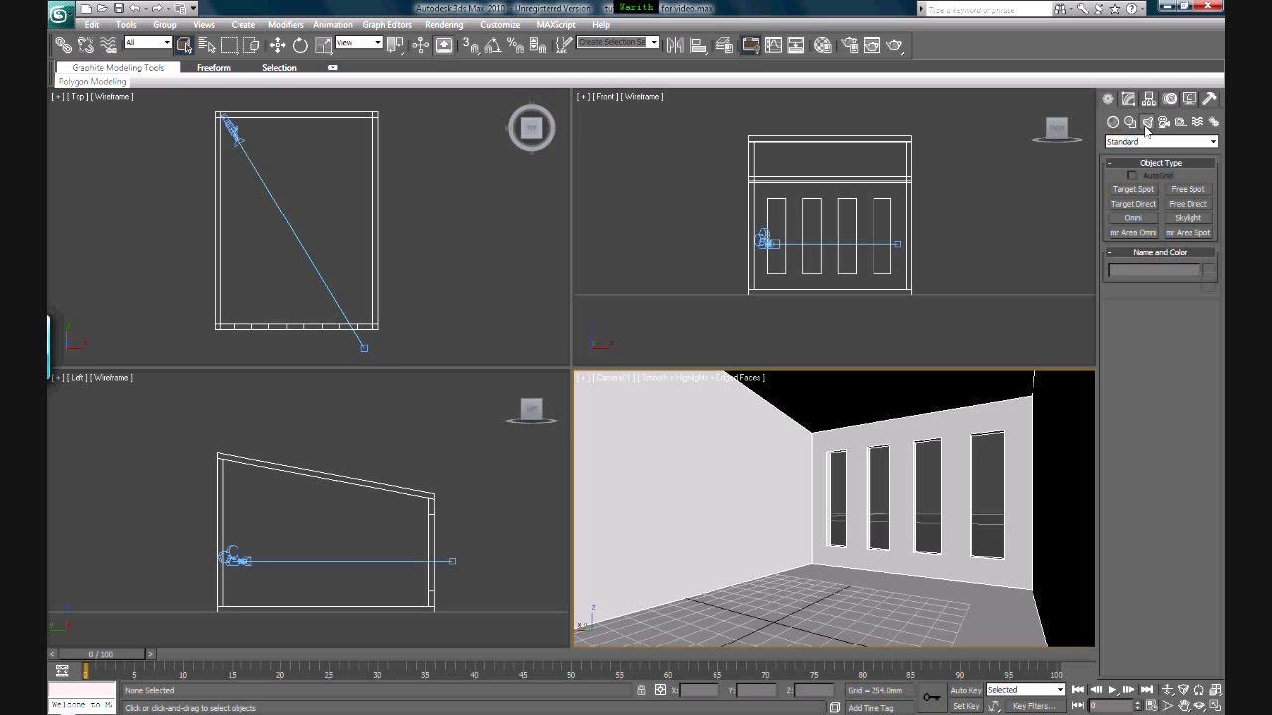
pyautogui.click(1146, 145)
pyautogui.click(1151, 154)
pyautogui.click(1157, 142)
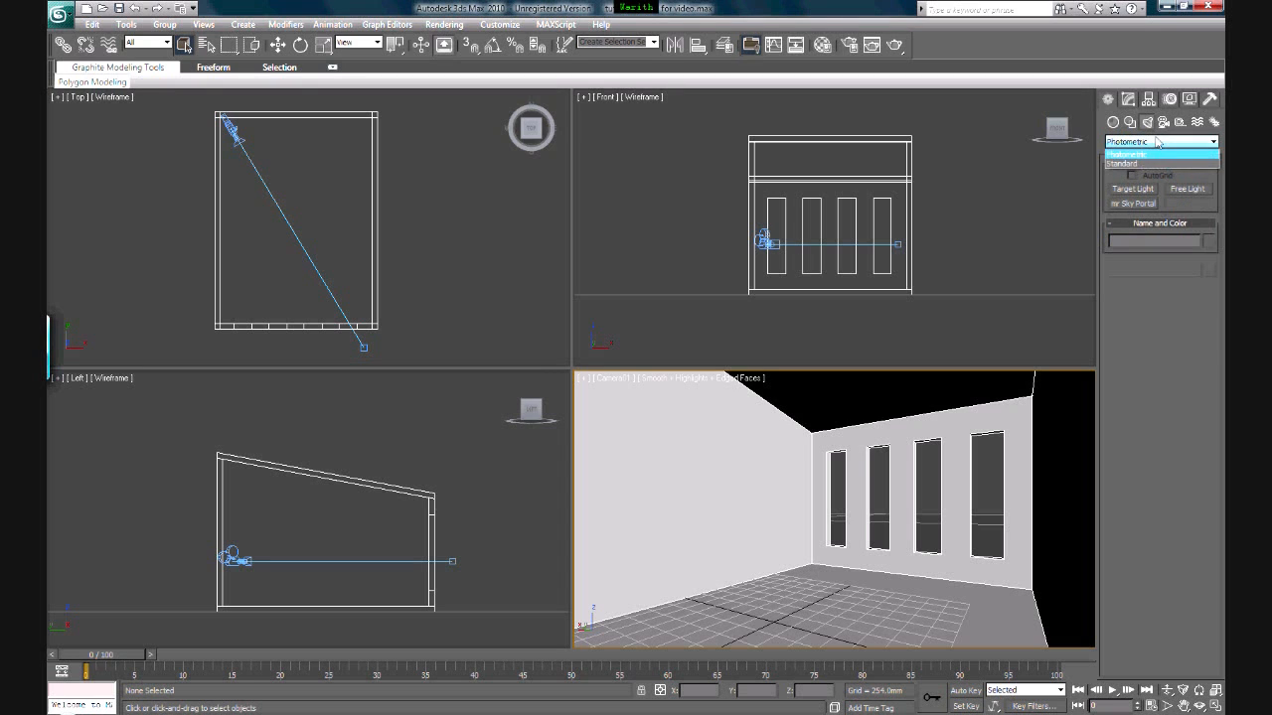
pyautogui.click(1142, 163)
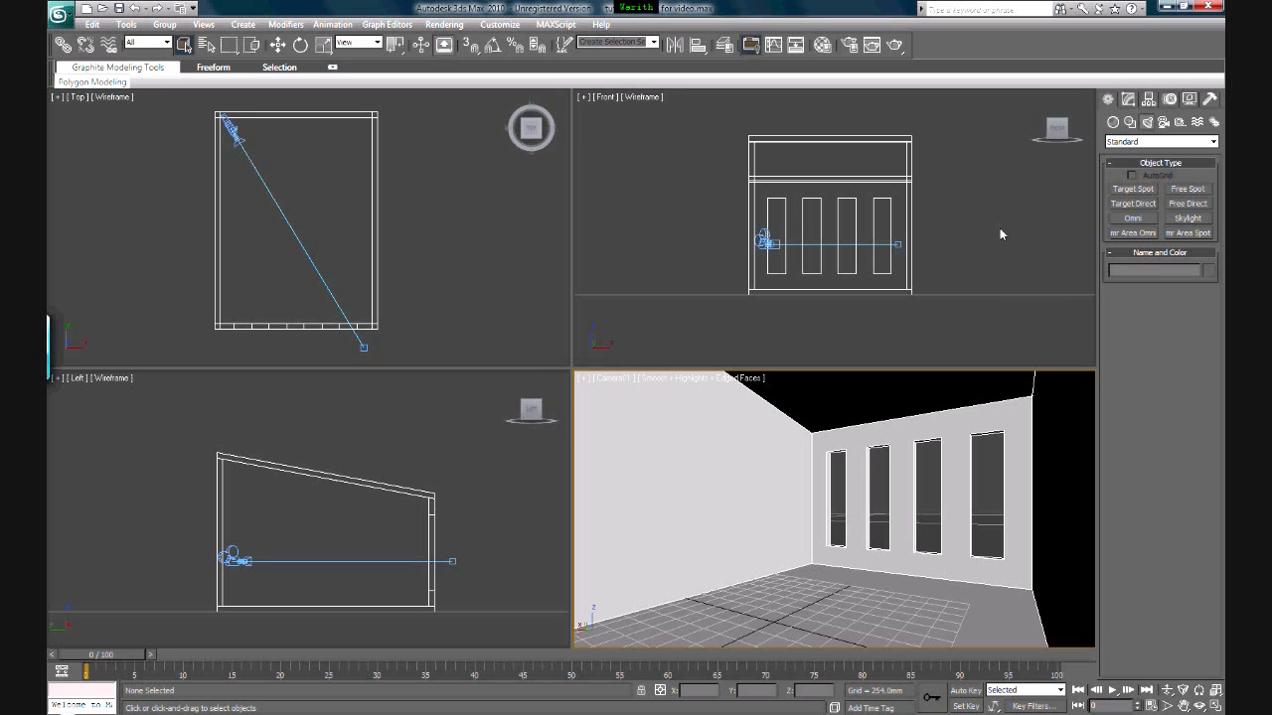
pyautogui.click(1145, 235)
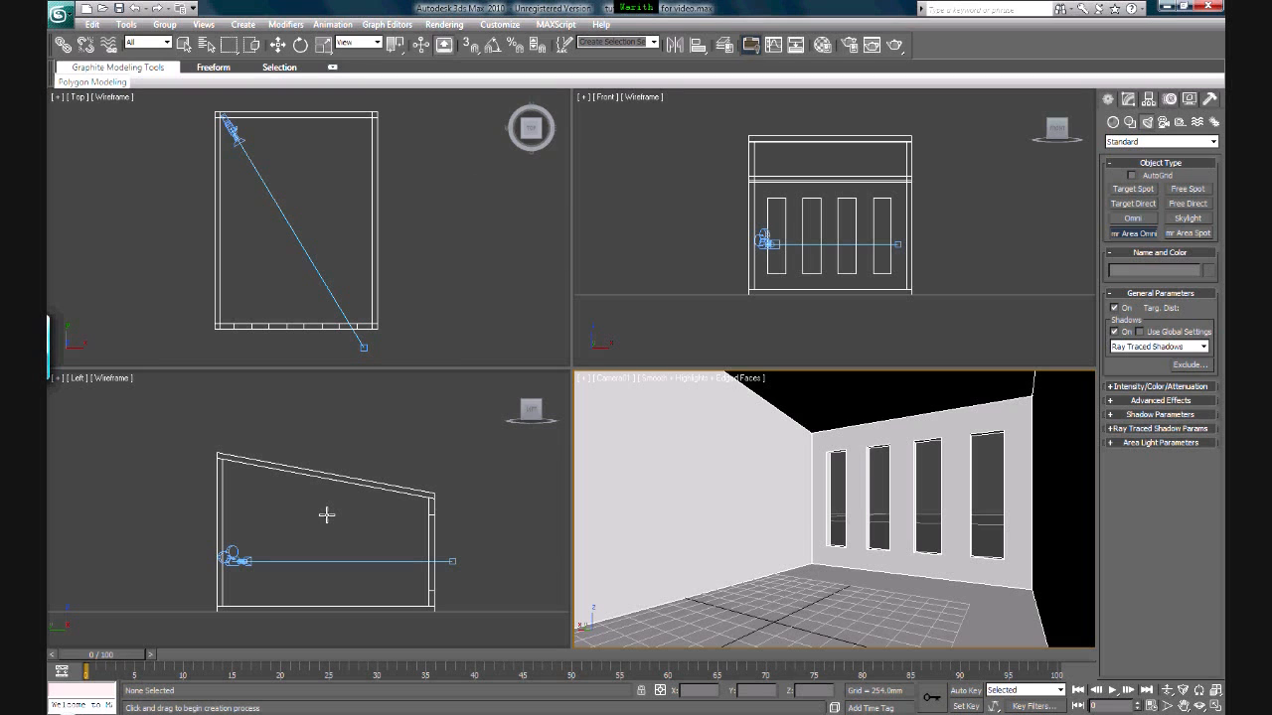
pyautogui.moveTo(335, 249); pyautogui.dragTo(364, 255, button='middle')
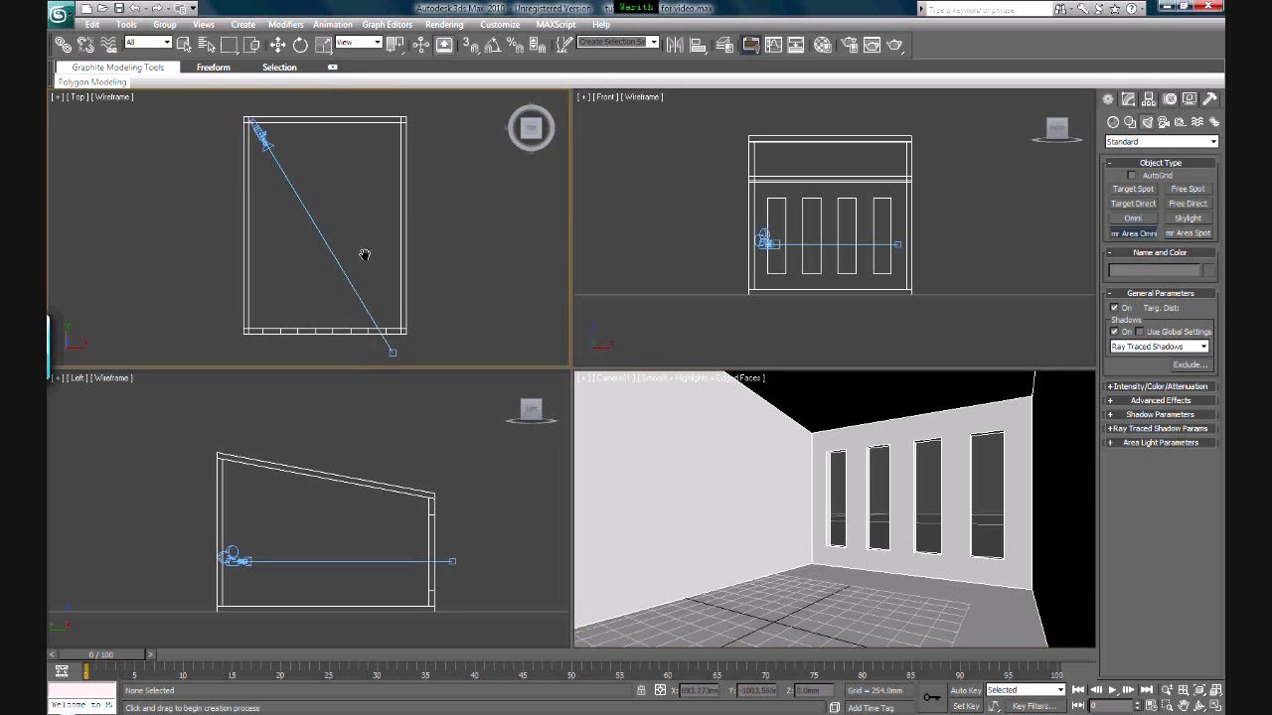
pyautogui.click(320, 220)
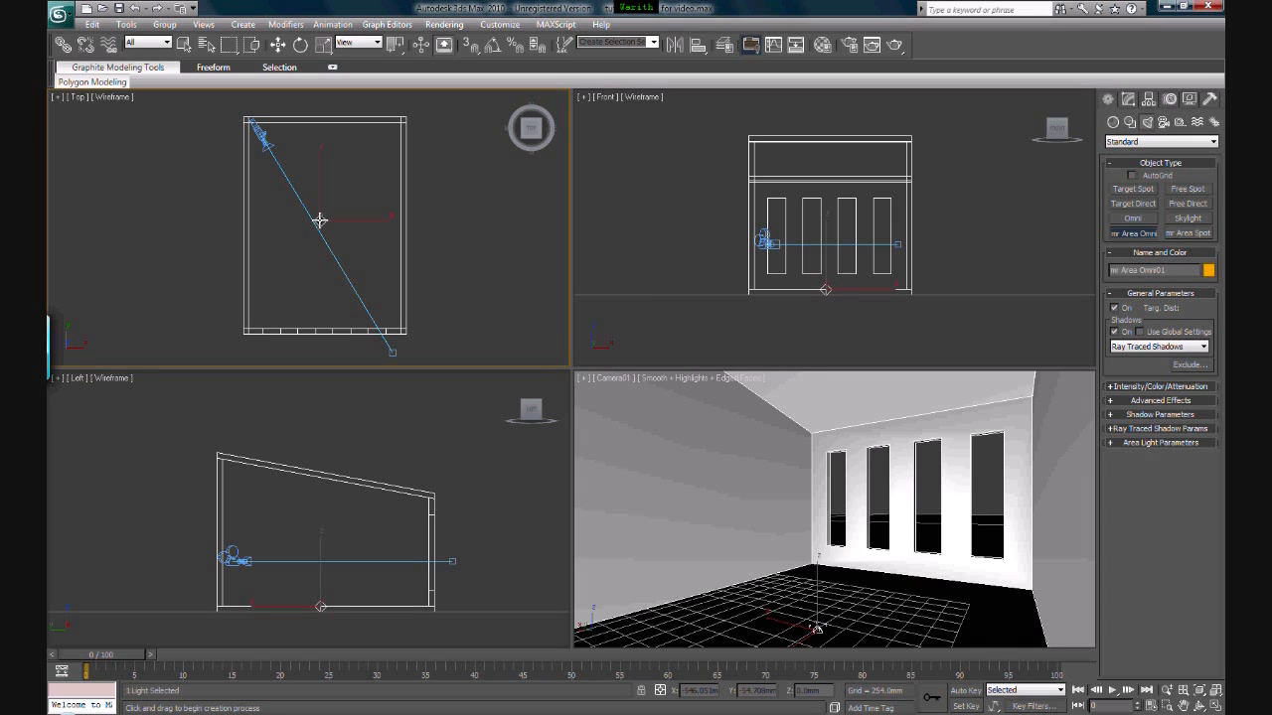
# Step: Move the mr Area Omni light straight up in the Left view to just below the sloped ceiling, at a height of about 3525 mm
pyautogui.rightClick(343, 470)
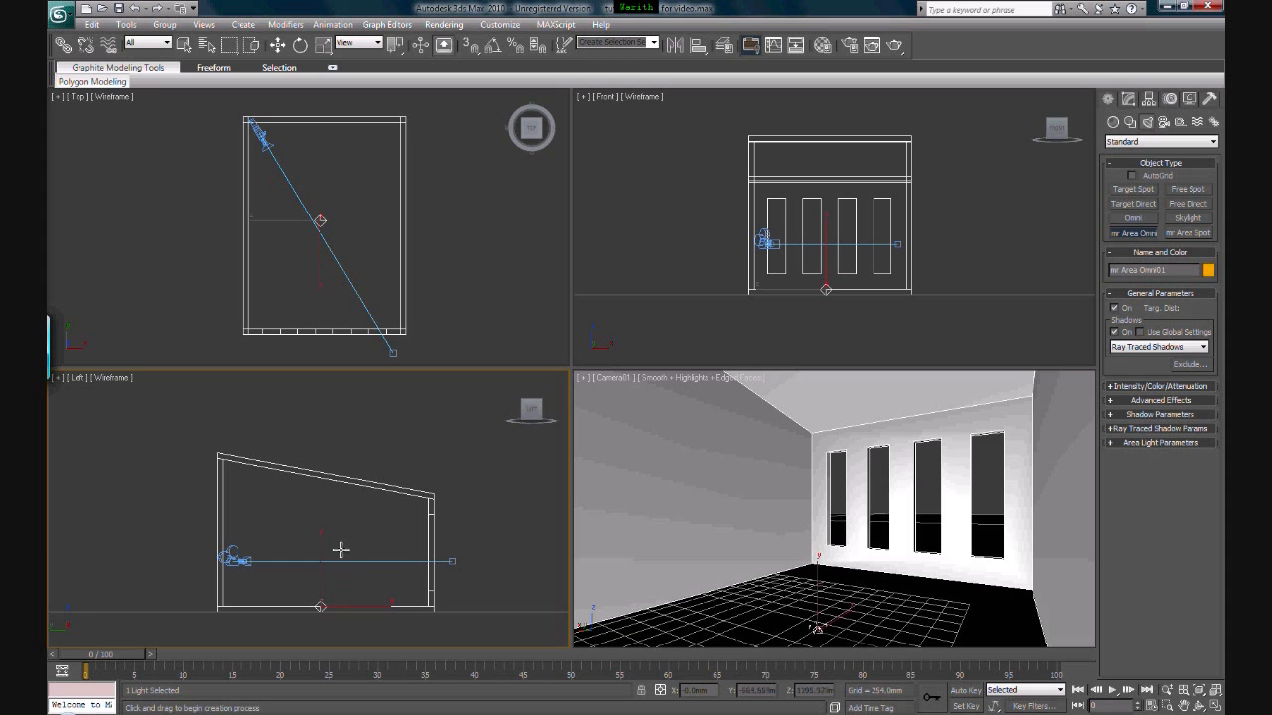
pyautogui.click(278, 45)
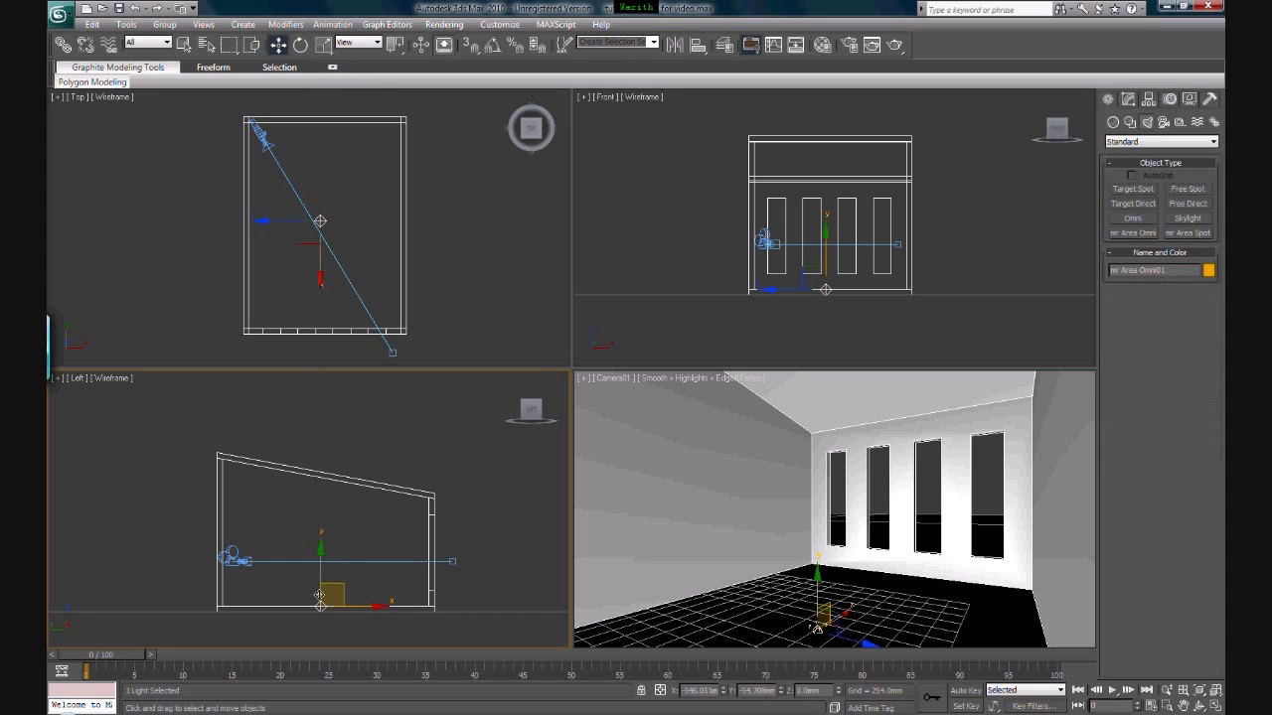
pyautogui.scroll(2, 286, 571)
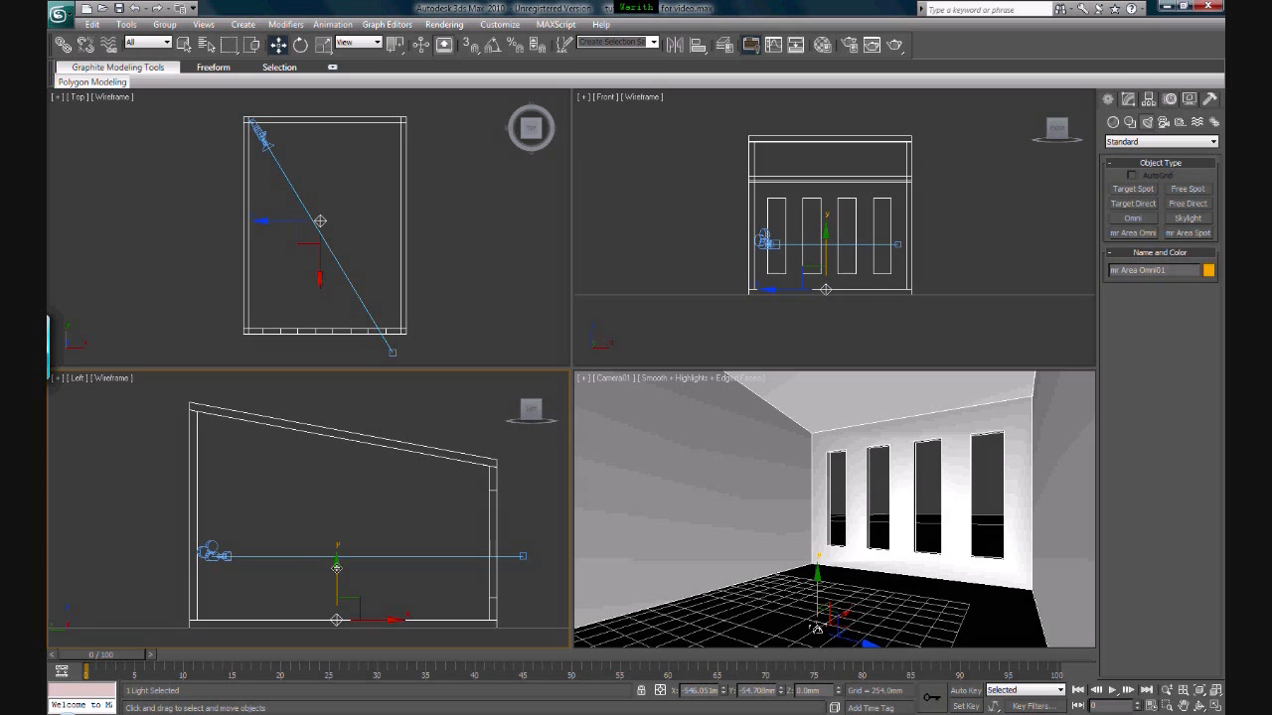
pyautogui.moveTo(336, 563); pyautogui.dragTo(355, 390)
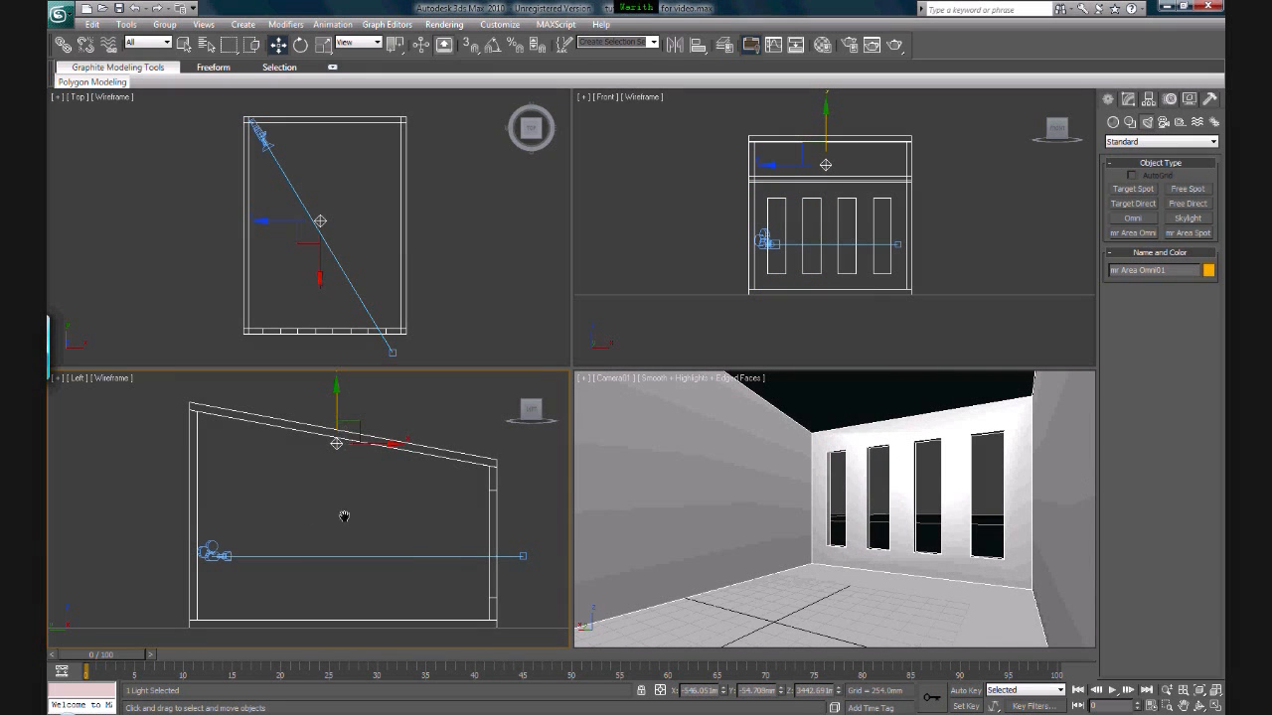
pyautogui.scroll(3, 344, 515)
pyautogui.scroll(2, 290, 503)
pyautogui.scroll(2, 258, 509)
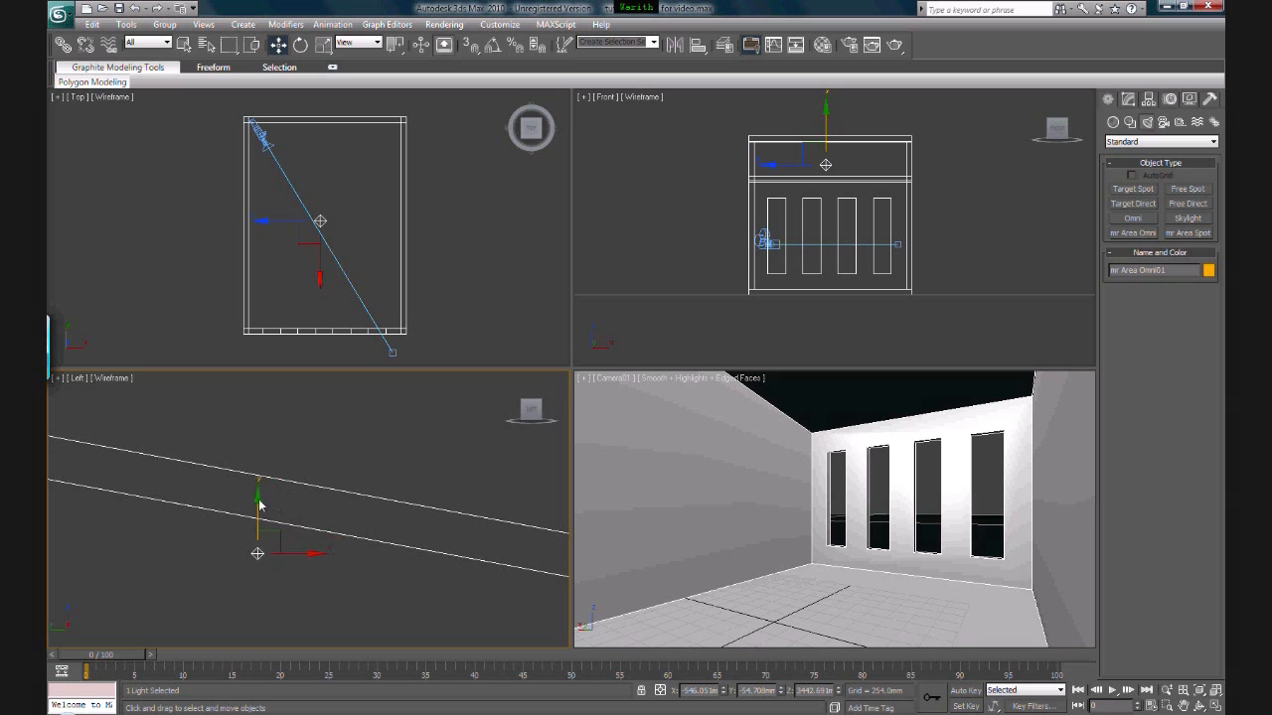
pyautogui.moveTo(257, 518)
pyautogui.mouseDown()
pyautogui.moveTo(259, 452)
pyautogui.moveTo(256, 494)
pyautogui.mouseUp()
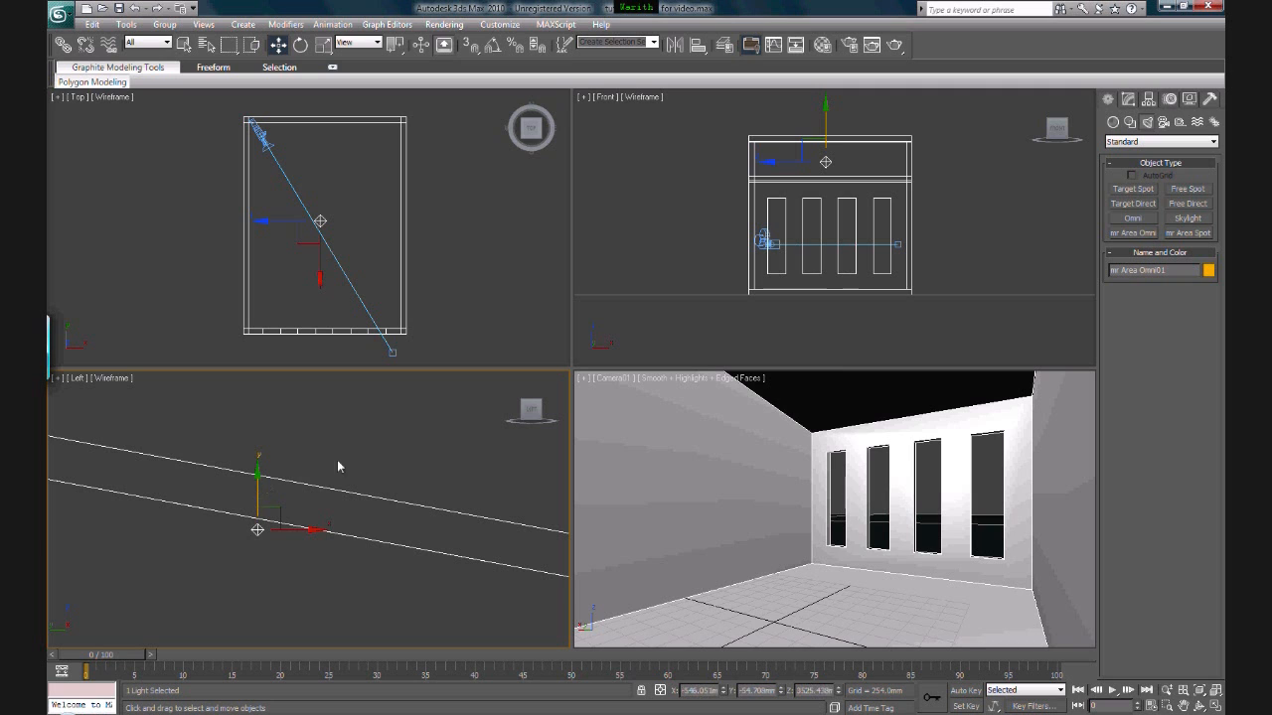
pyautogui.scroll(-5, 300, 518)
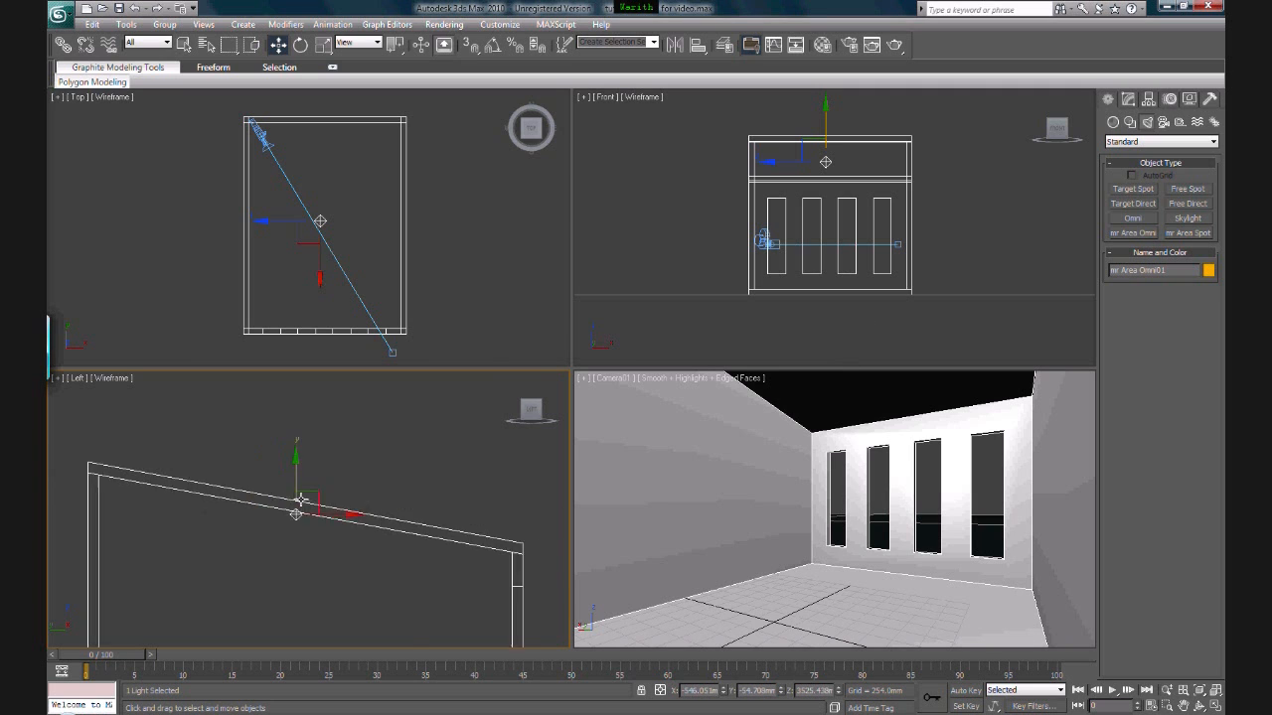
# Step: Change the omni light's shadow type to mental ray Shadow Map
pyautogui.click(1129, 100)
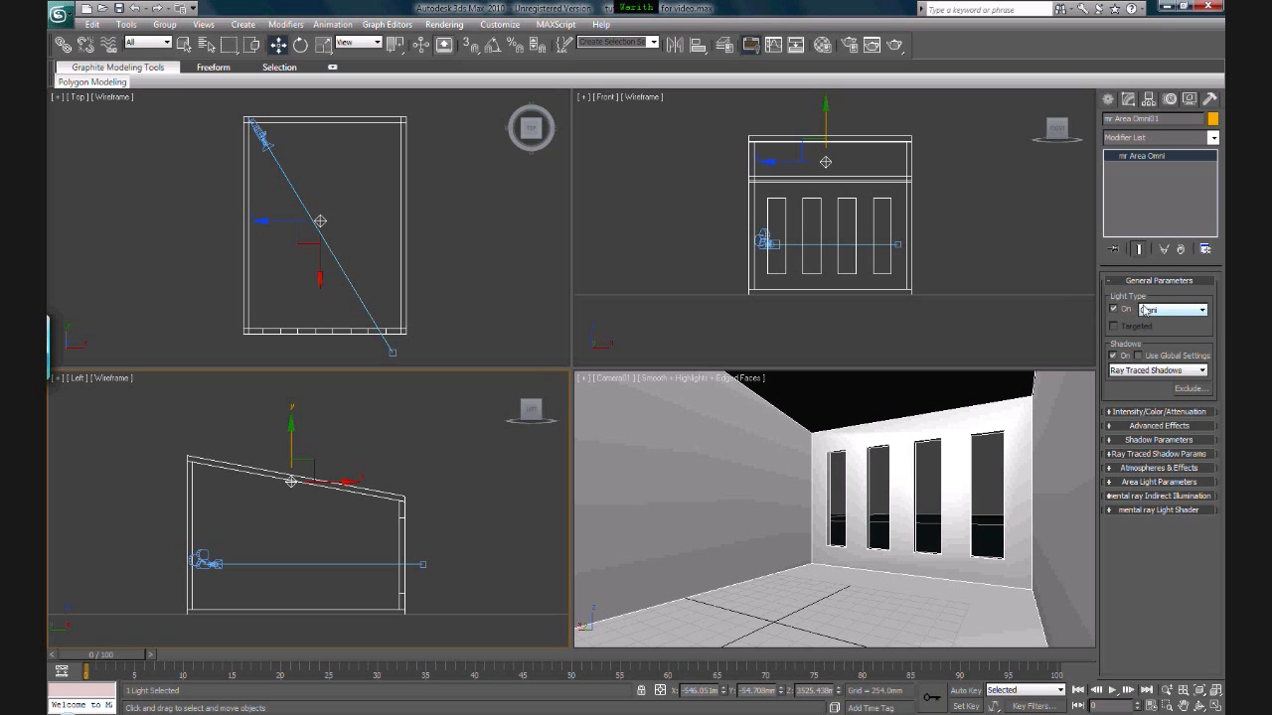
pyautogui.click(1121, 372)
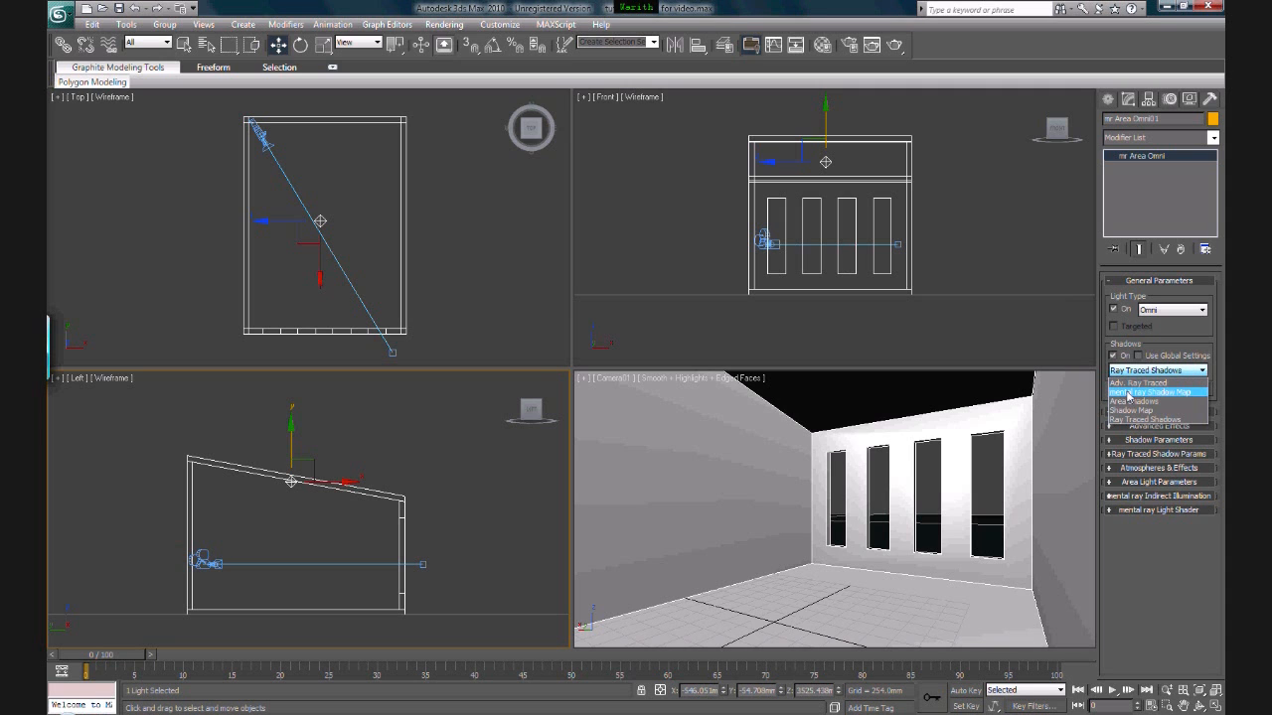
pyautogui.click(1128, 393)
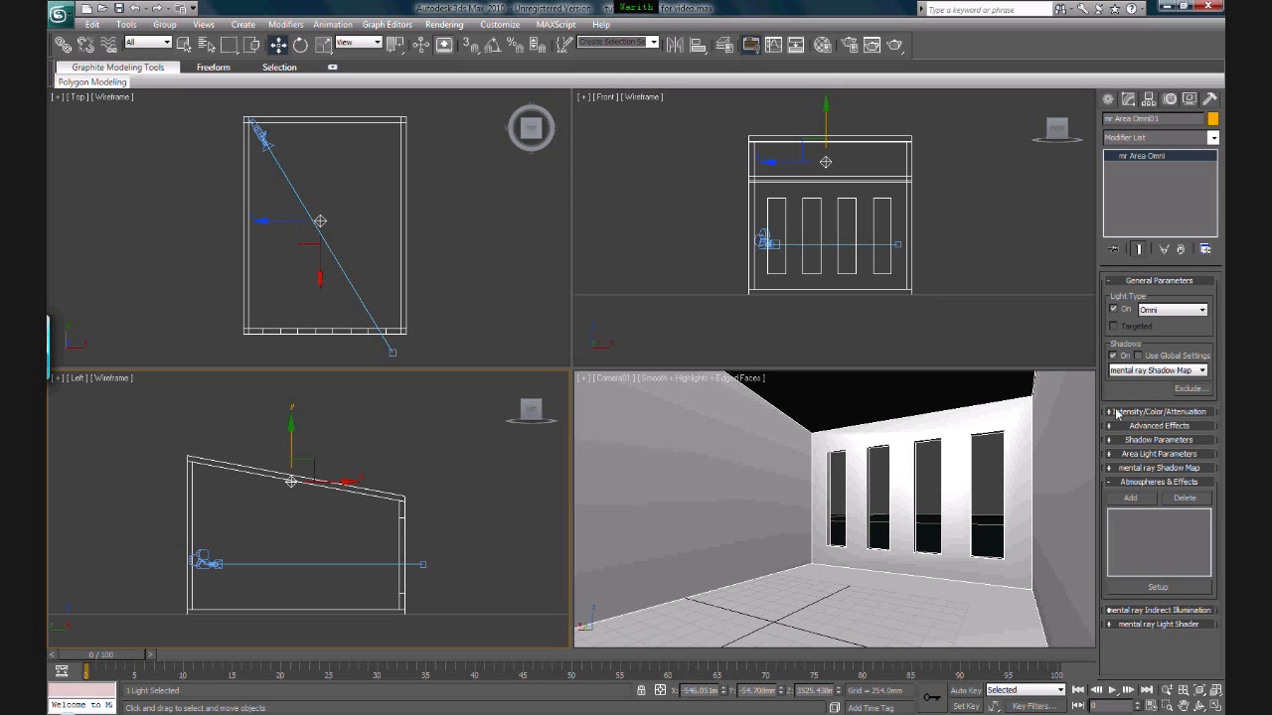
# Step: Tint the omni light's color pale warm yellow by lowering its blue value to about 207
pyautogui.click(1116, 412)
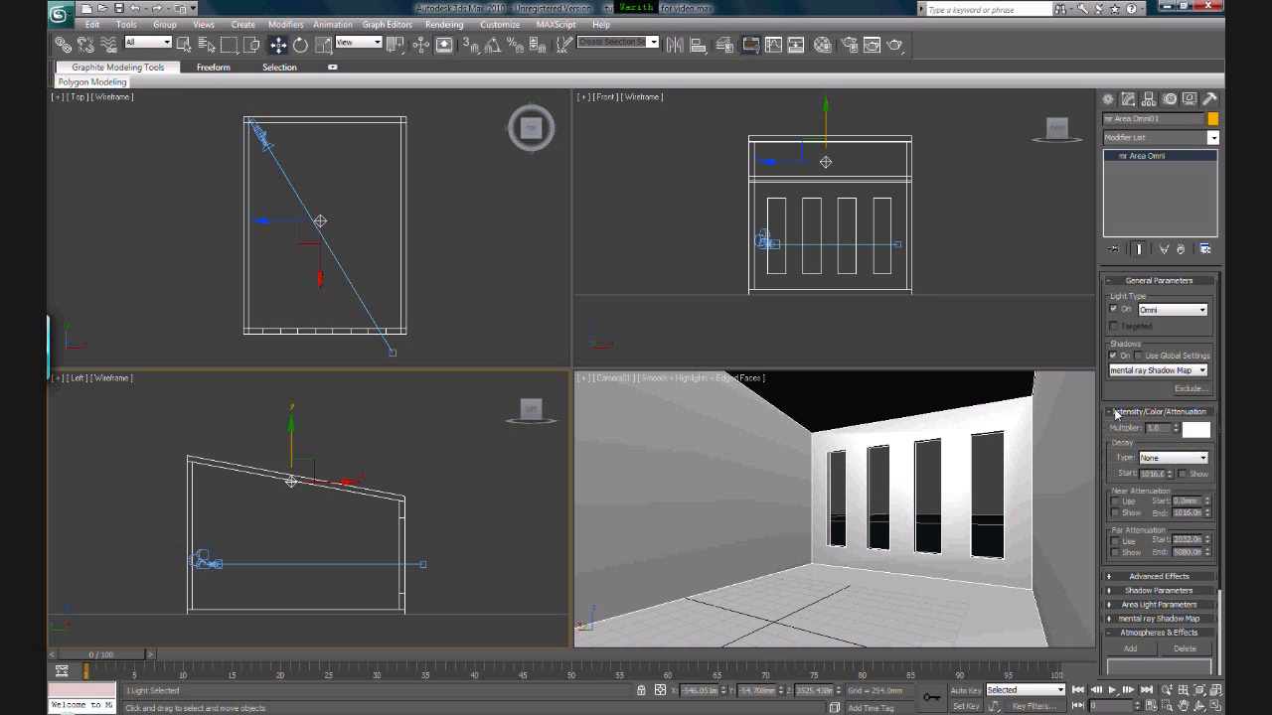
pyautogui.click(1194, 433)
pyautogui.moveTo(586, 115); pyautogui.dragTo(568, 115)
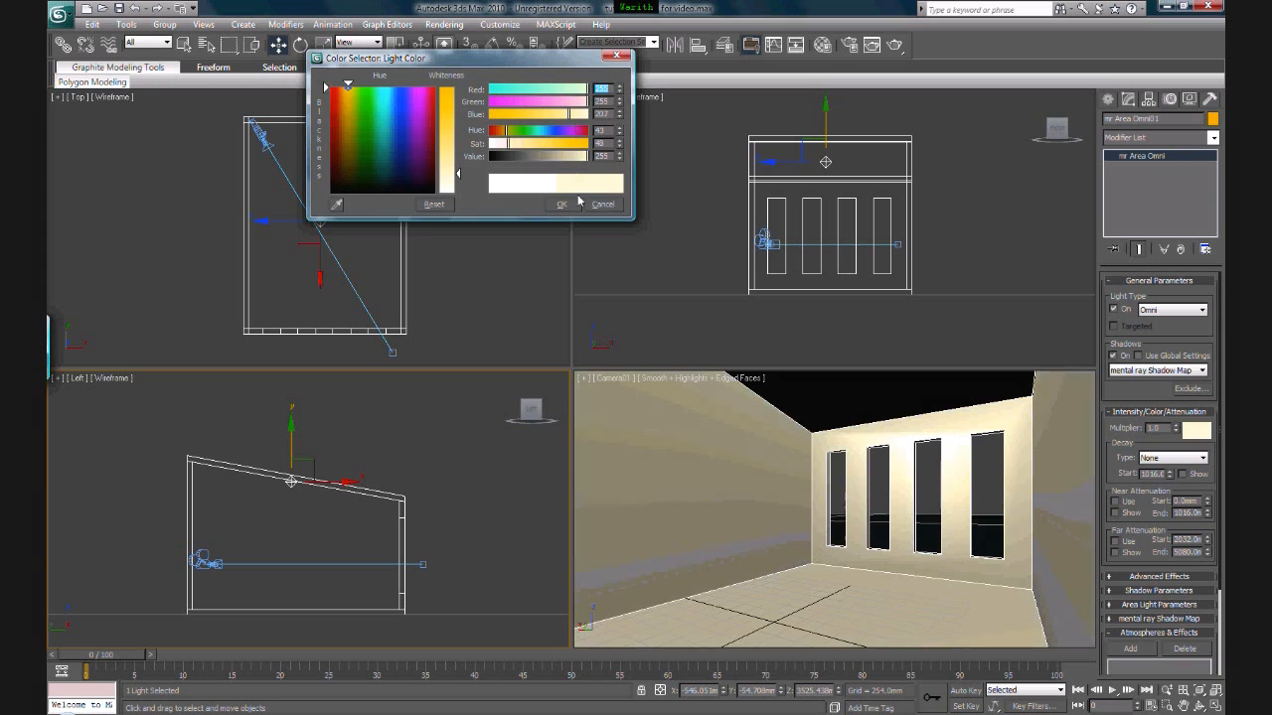
pyautogui.click(562, 204)
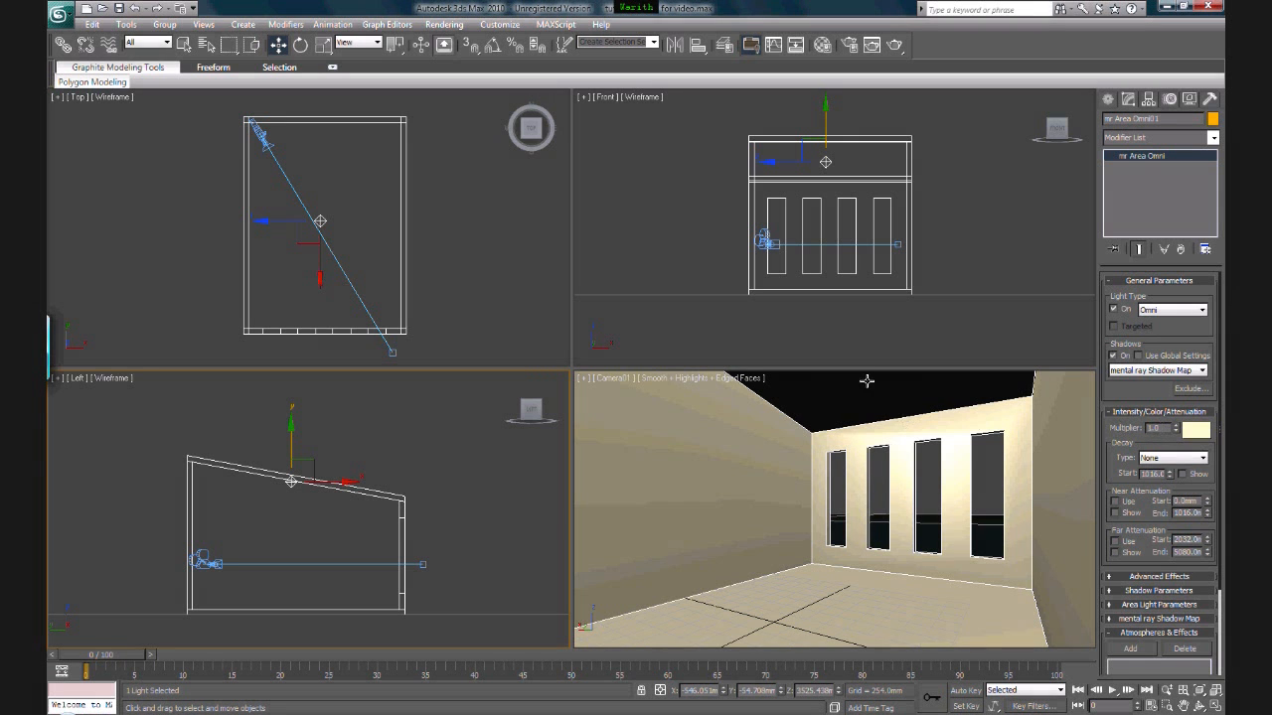
# Step: Render a test image of the Camera01 view with the tinted omni light and close the render window
pyautogui.rightClick(840, 401)
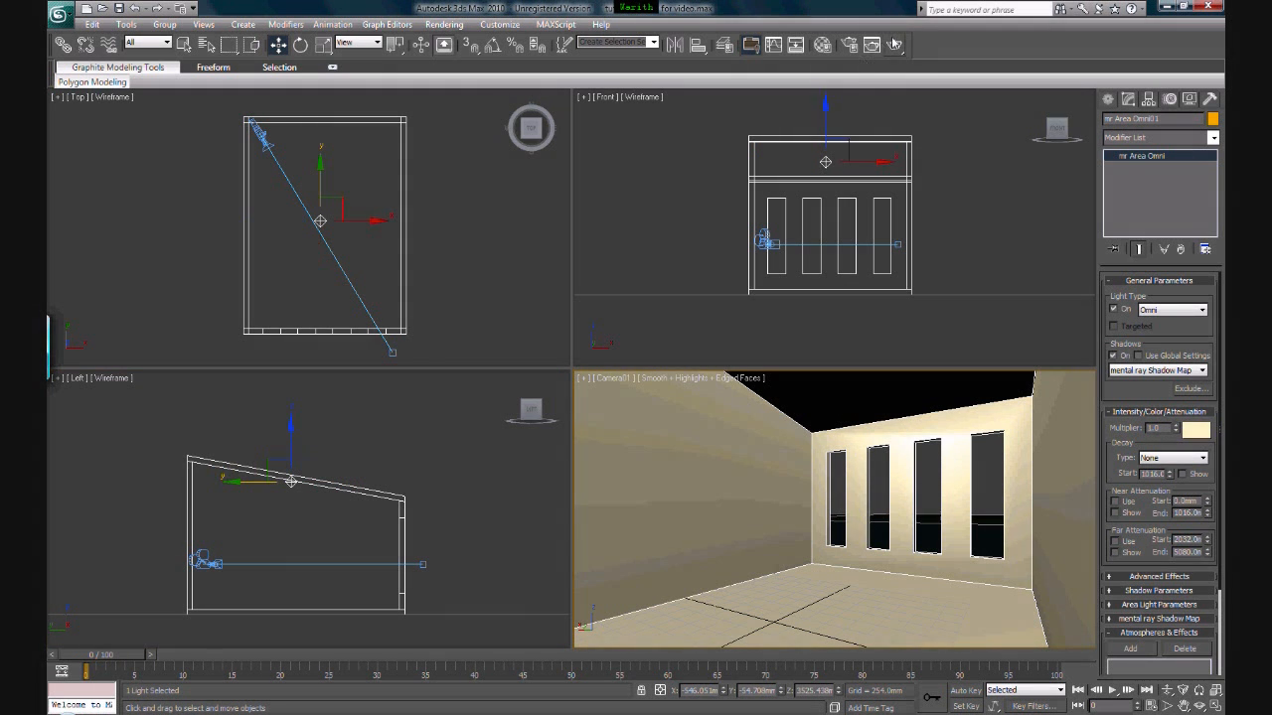
pyautogui.click(894, 44)
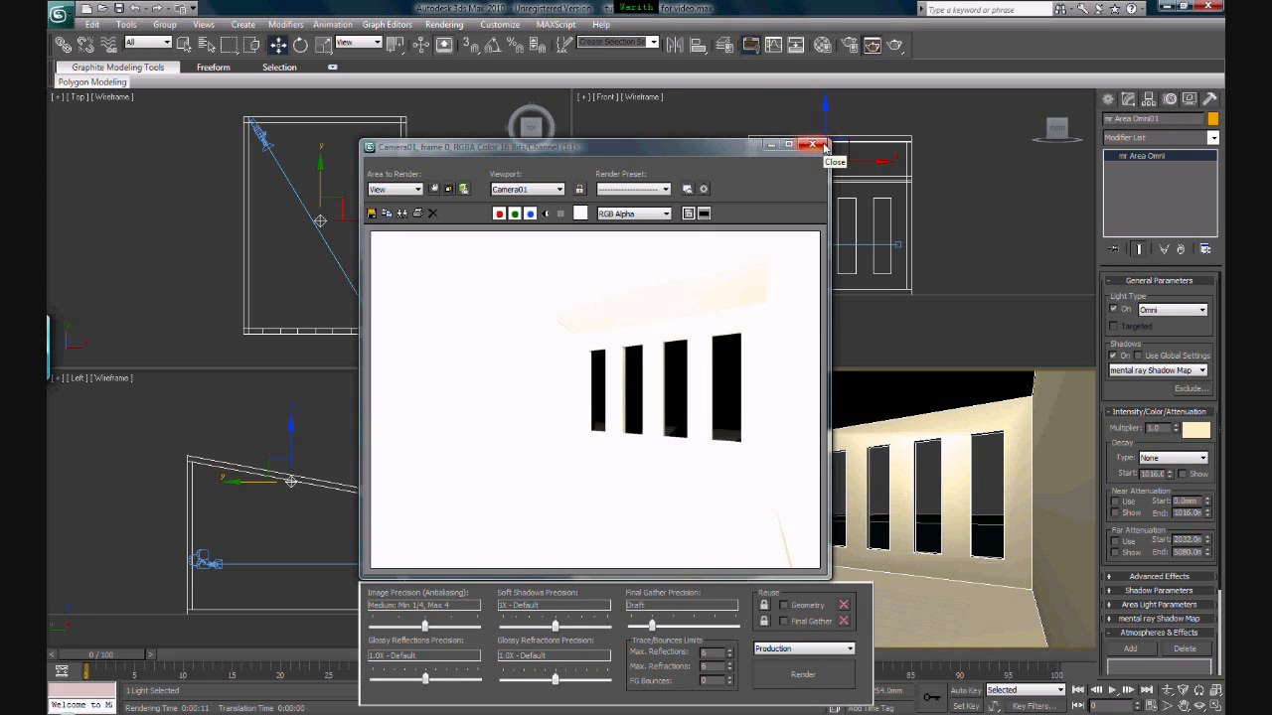
pyautogui.click(812, 145)
# Step: Set the omni light's intensity multiplier to 0.4, test render the Camera01 view and close the render window
pyautogui.doubleClick(1152, 427)
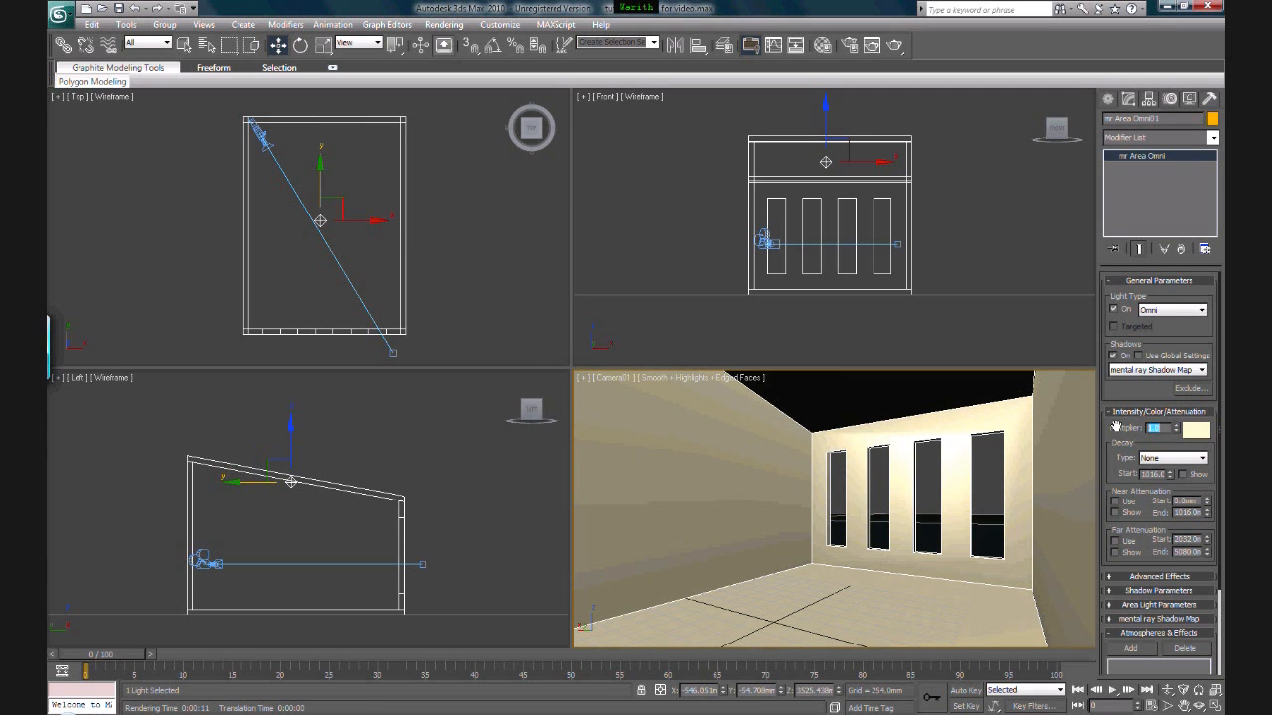
pyautogui.press('BackSpace')
pyautogui.write('4')
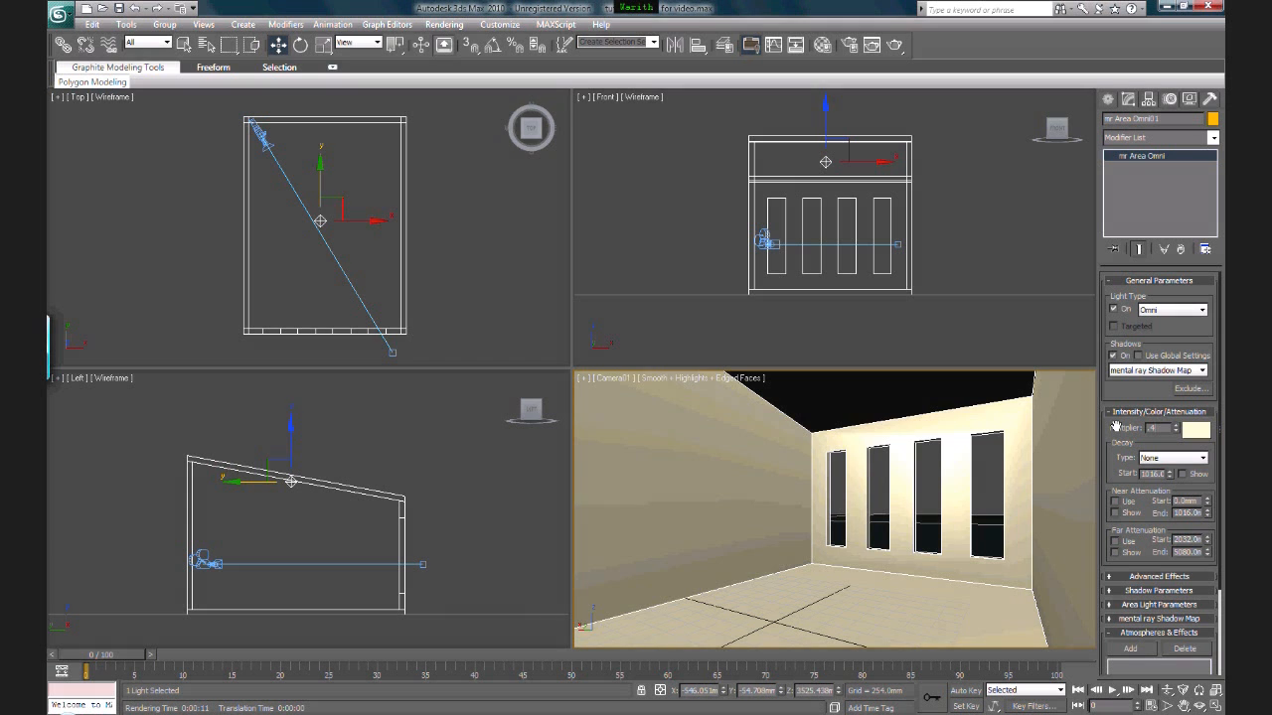
pyautogui.press('Return')
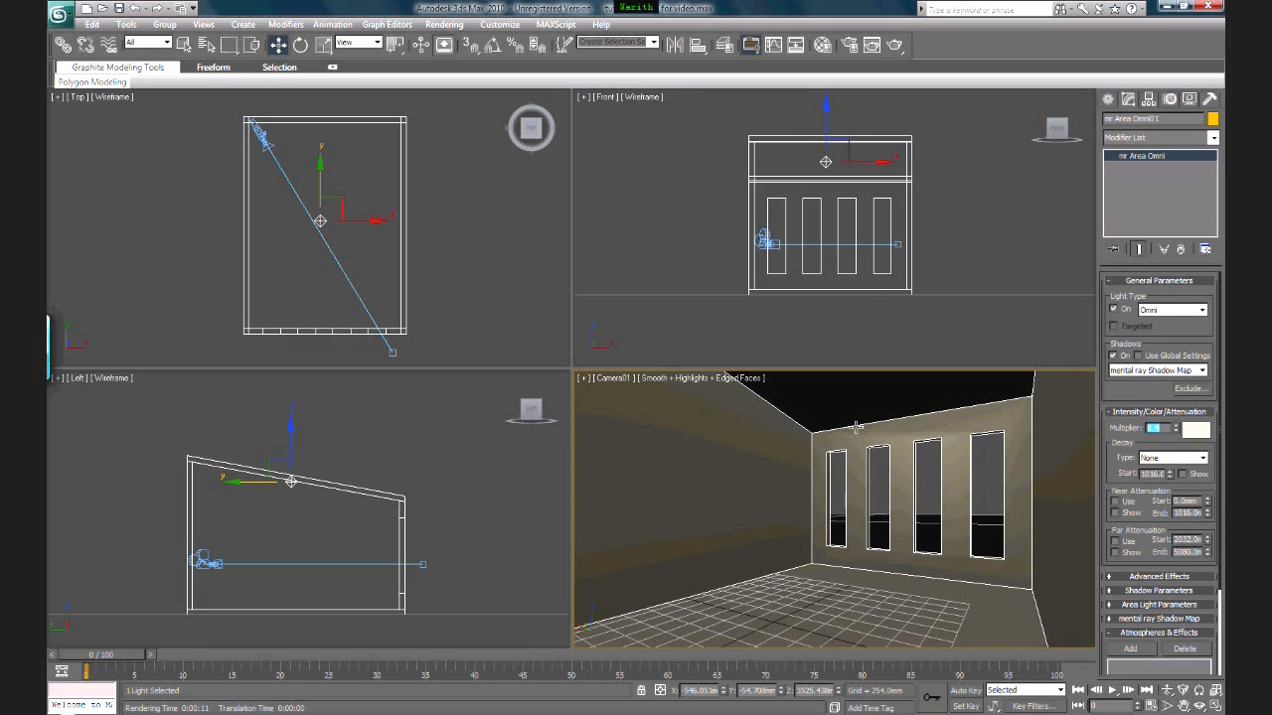
pyautogui.click(898, 44)
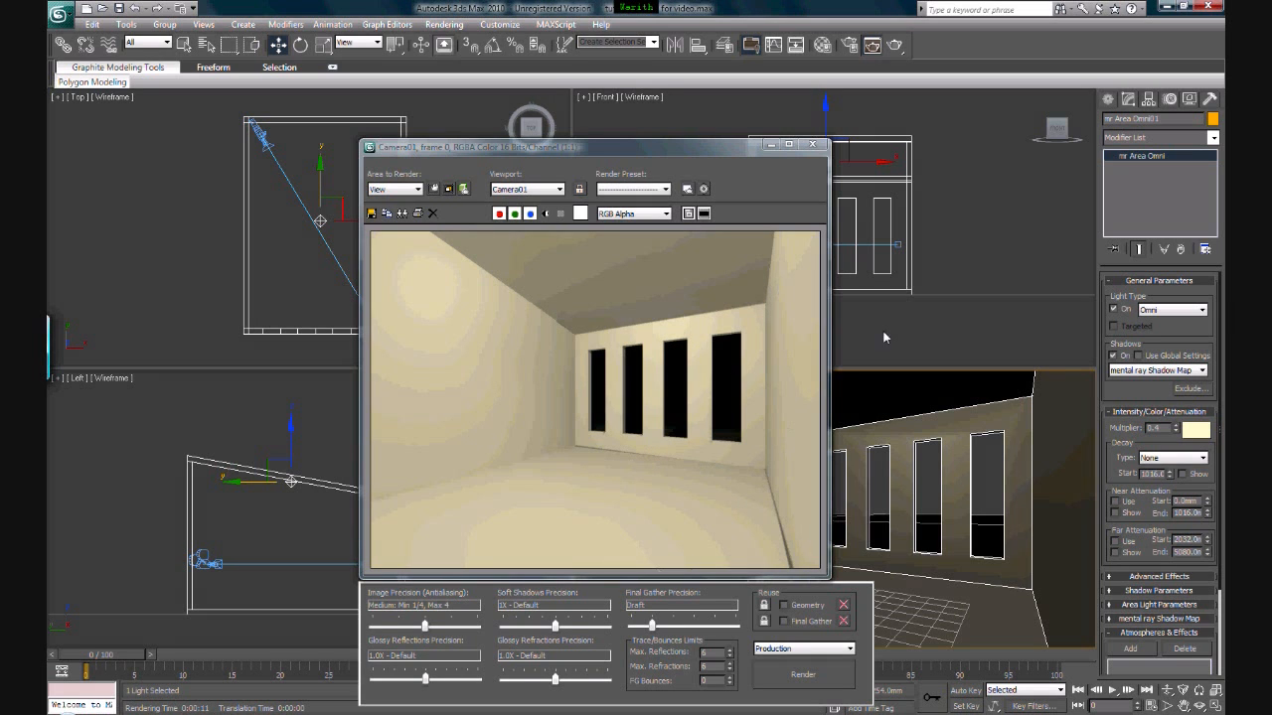
pyautogui.click(813, 148)
# Step: Reposition the omni light under the ceiling nearer the camera wall and clone it once as an instance toward the window wall
pyautogui.rightClick(400, 477)
pyautogui.scroll(3, 330, 479)
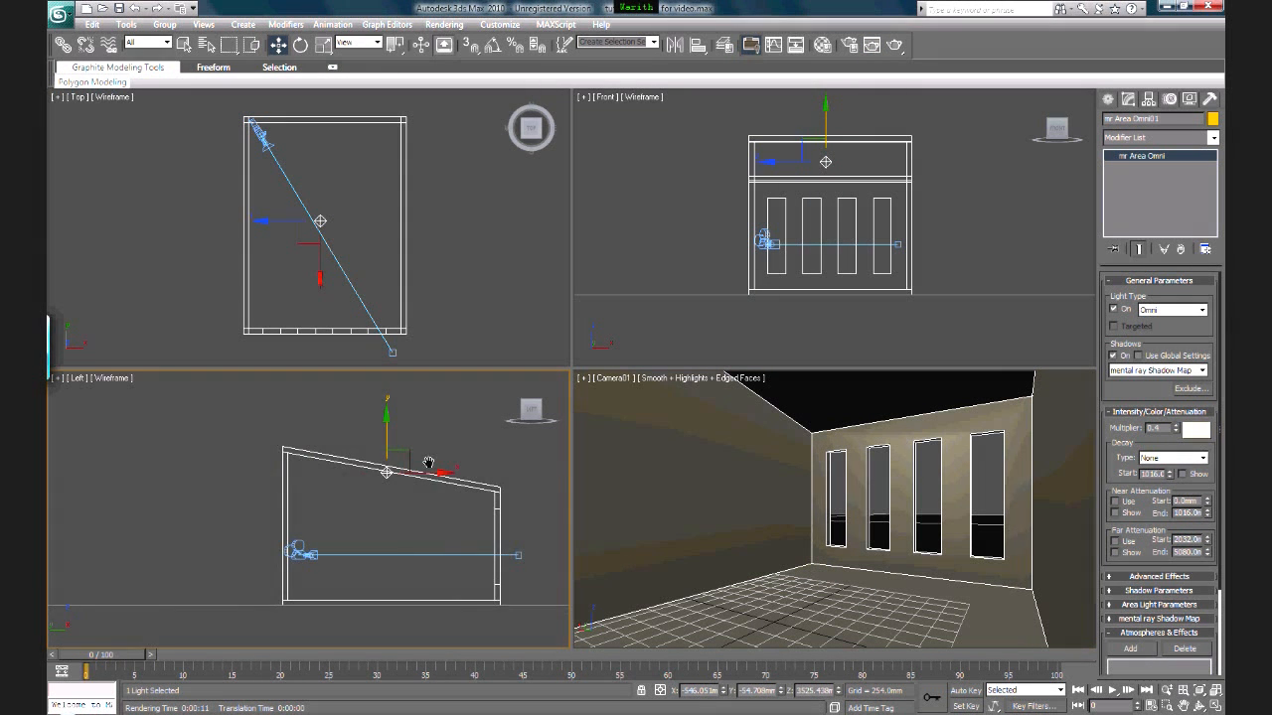
pyautogui.moveTo(360, 457)
pyautogui.mouseDown()
pyautogui.moveTo(269, 446)
pyautogui.moveTo(414, 511)
pyautogui.moveTo(433, 469)
pyautogui.mouseUp()
pyautogui.click(591, 337)
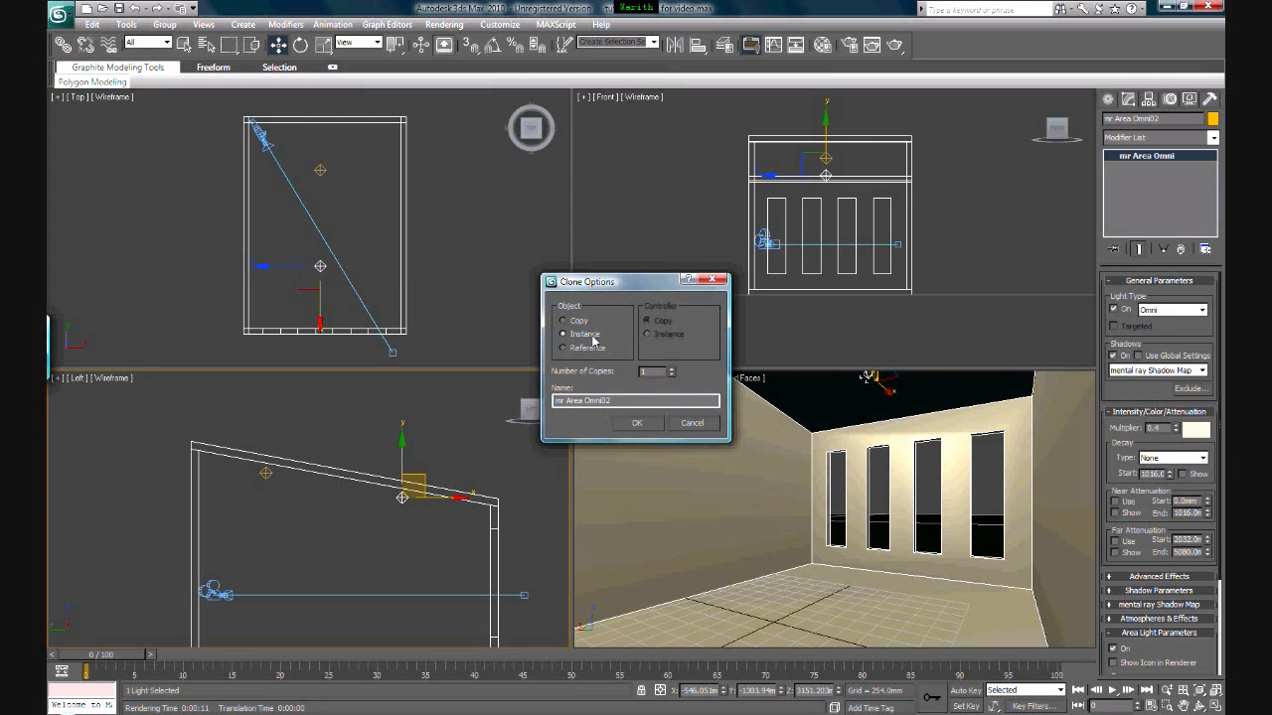
pyautogui.click(637, 423)
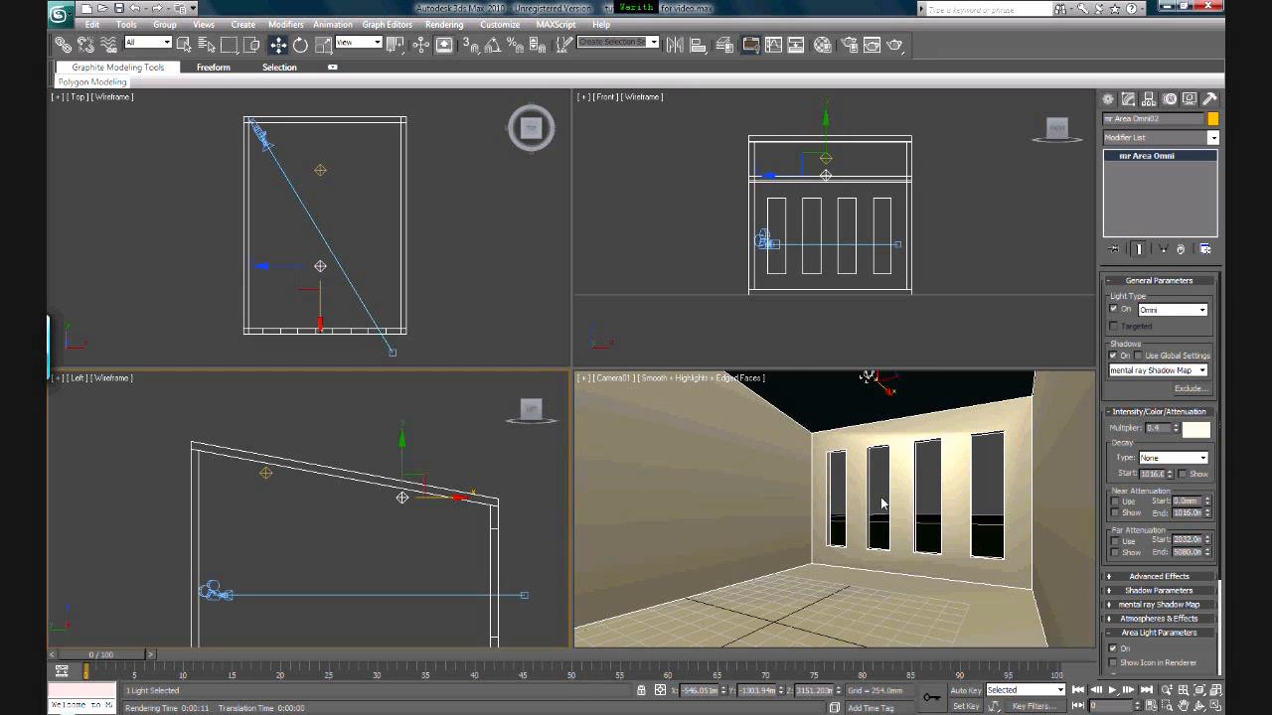
# Step: Start a test render of the Camera01 view with both omni lights, cancel it partway and close the render window
pyautogui.rightClick(683, 470)
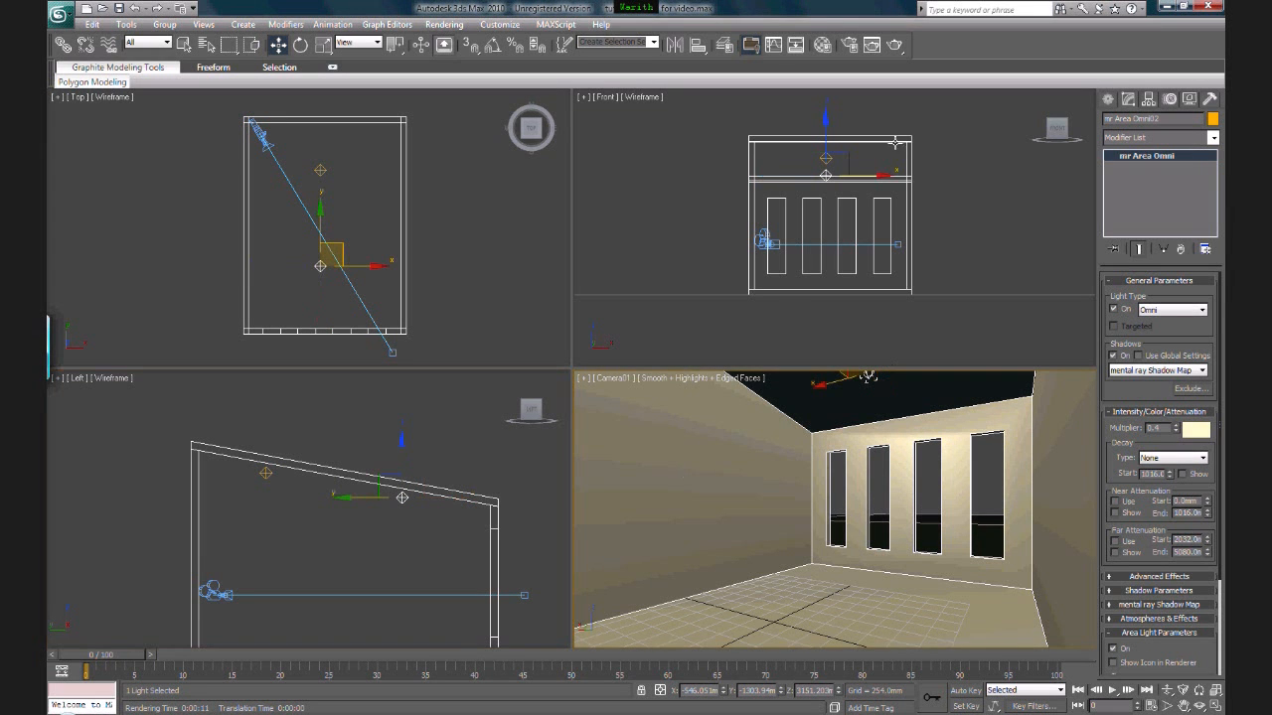
pyautogui.click(894, 44)
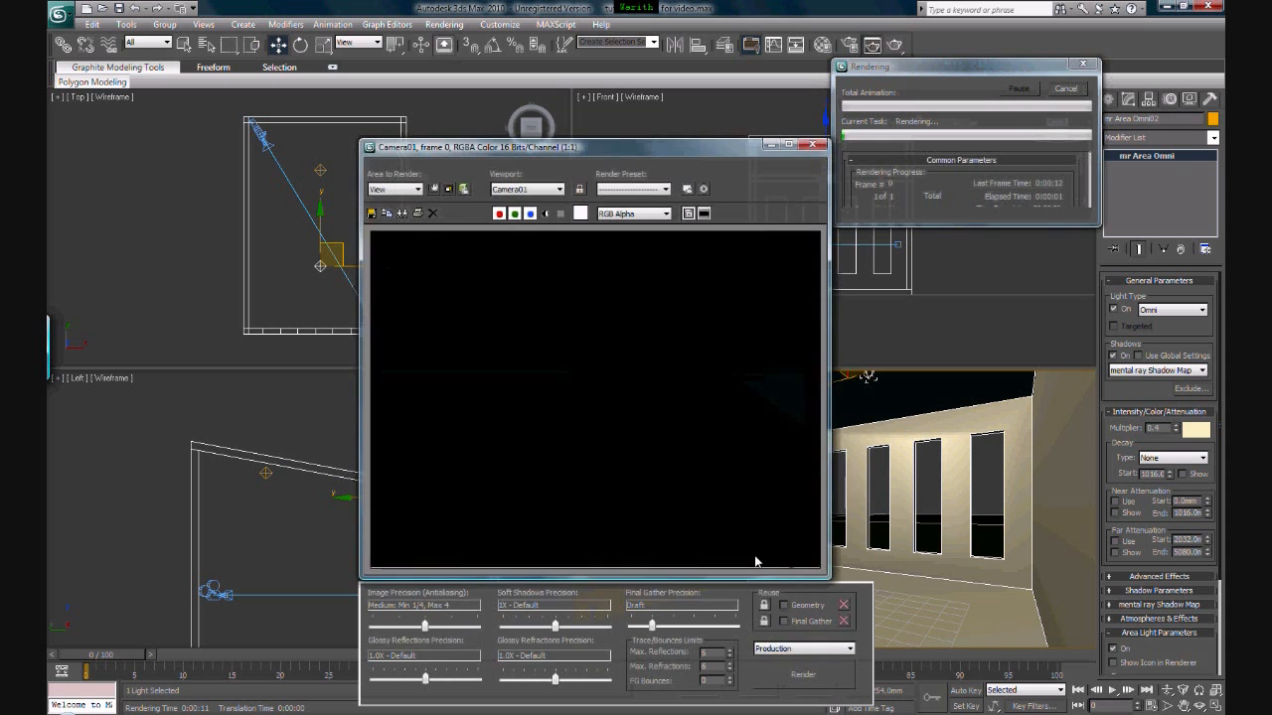
pyautogui.click(1080, 91)
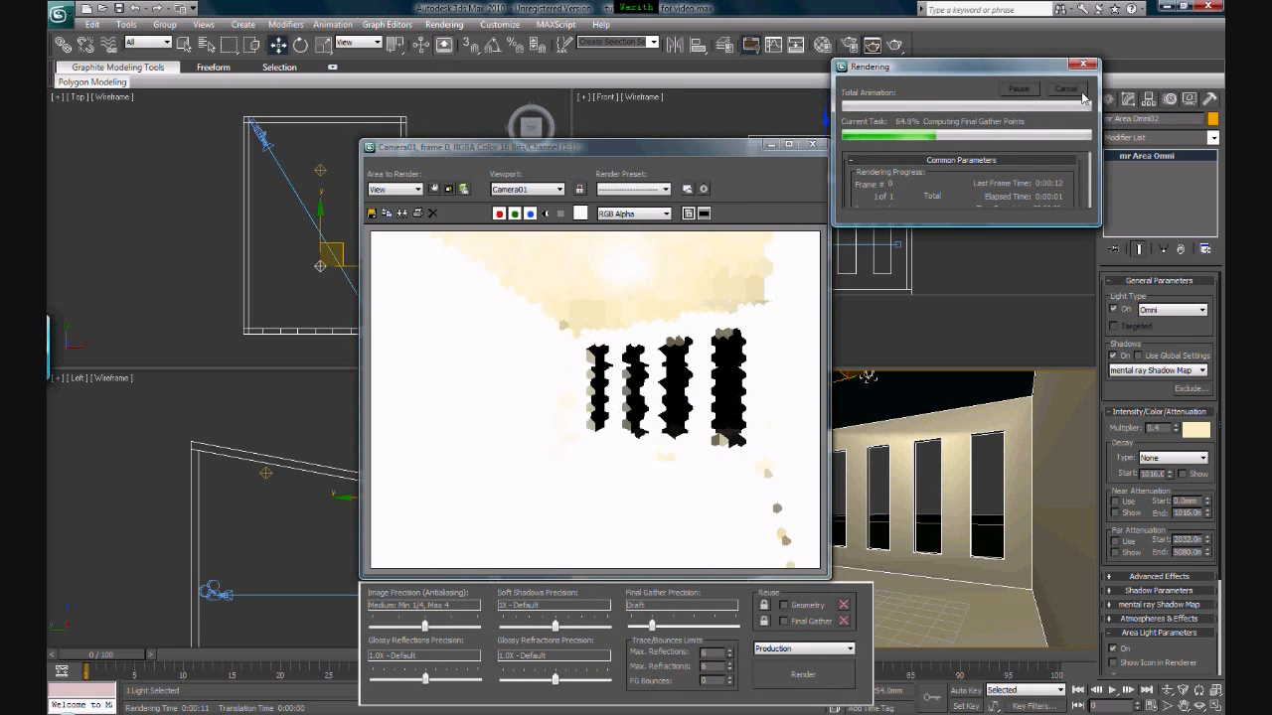
pyautogui.click(813, 146)
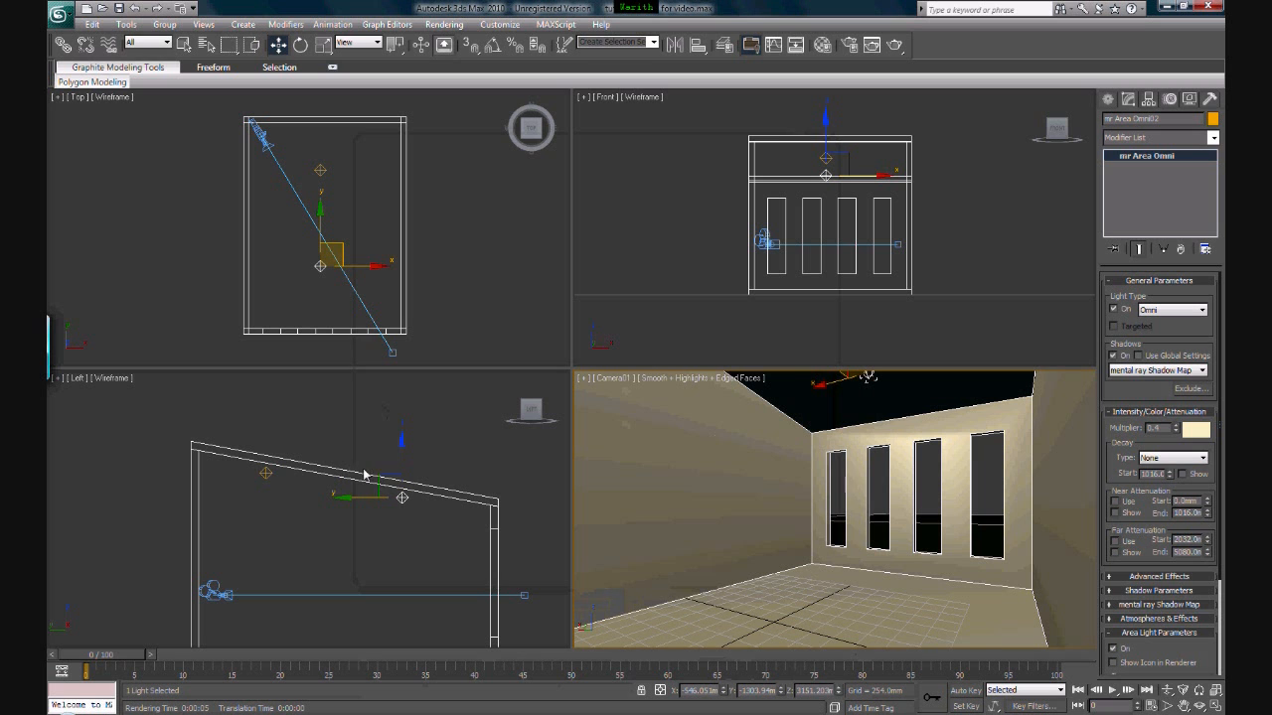
# Step: Set the instanced omni lights' multiplier to 0.2, render the Camera01 view to check the lighting and close the render window
pyautogui.doubleClick(1157, 428)
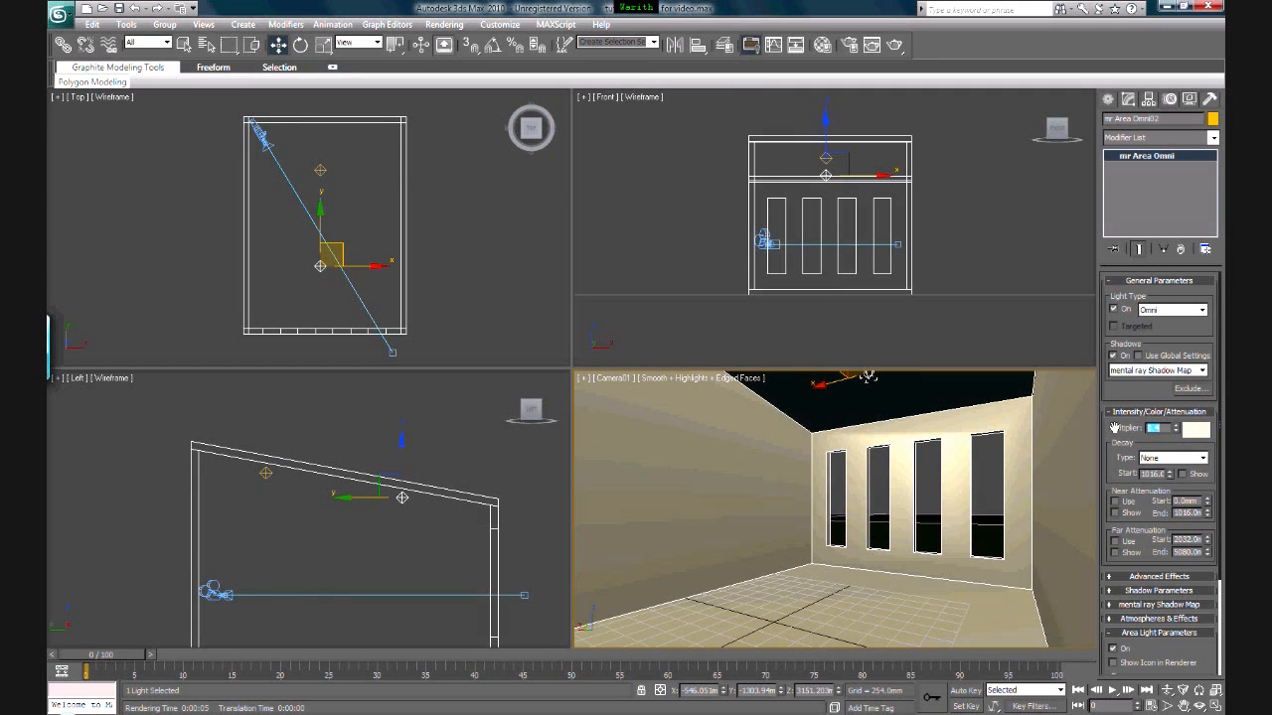
pyautogui.write('.2')
pyautogui.press('Return')
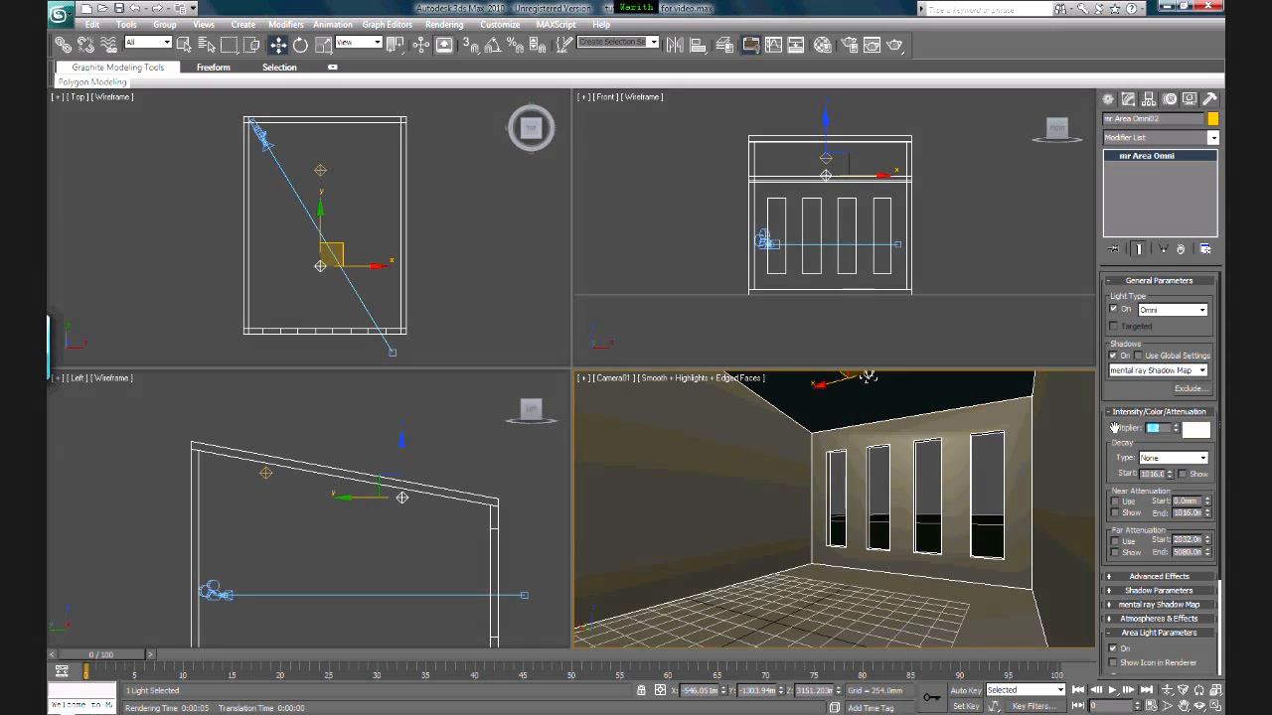
pyautogui.click(895, 44)
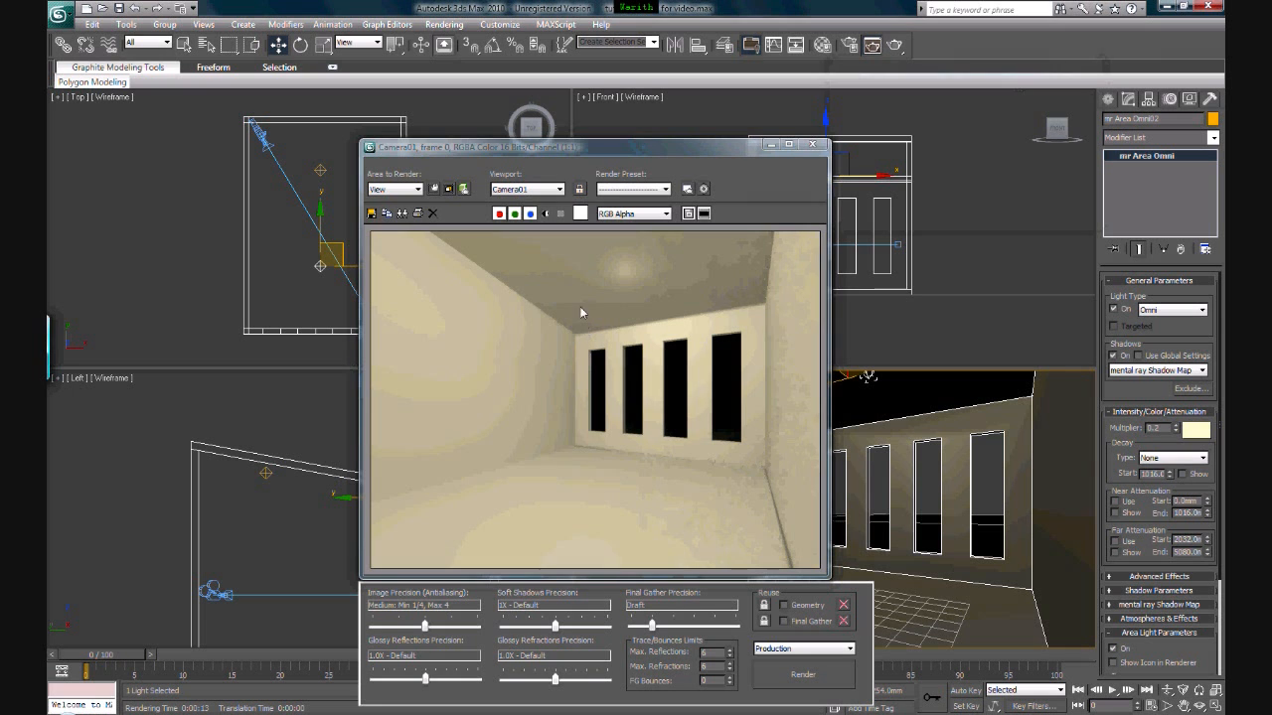
pyautogui.moveTo(583, 150); pyautogui.dragTo(592, 110)
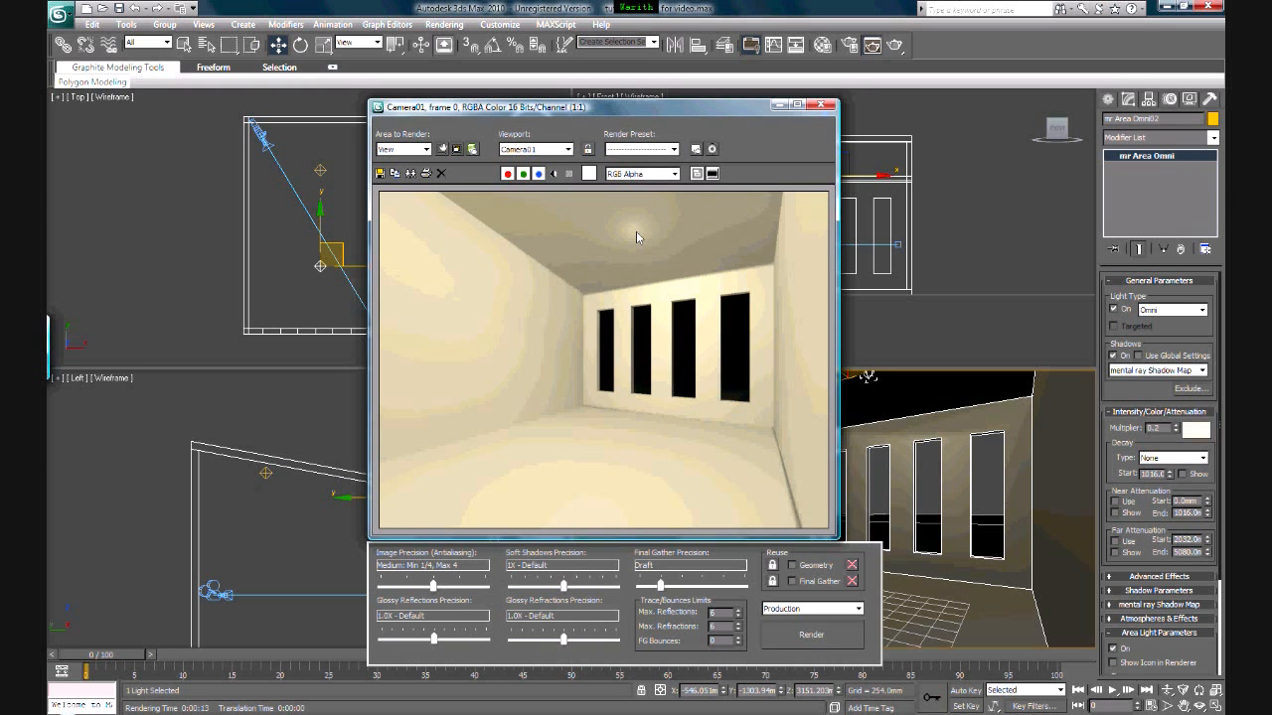
pyautogui.moveTo(579, 105); pyautogui.dragTo(763, 124)
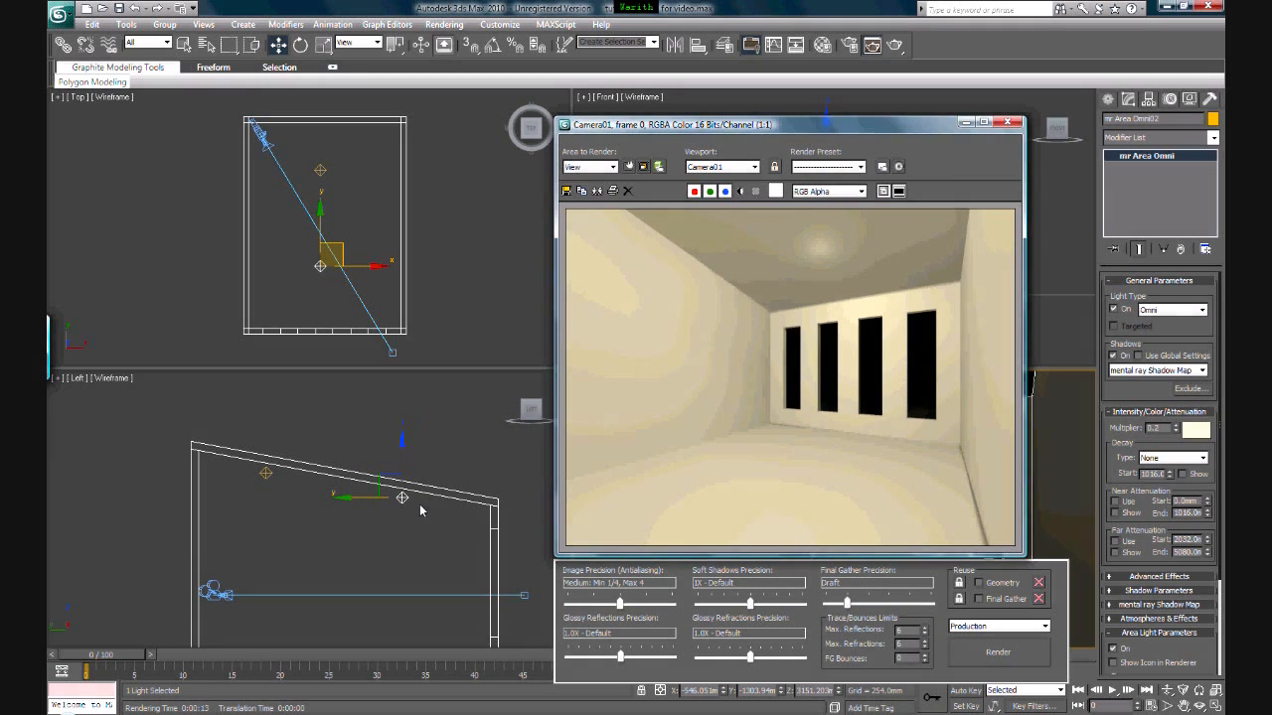
pyautogui.click(1008, 122)
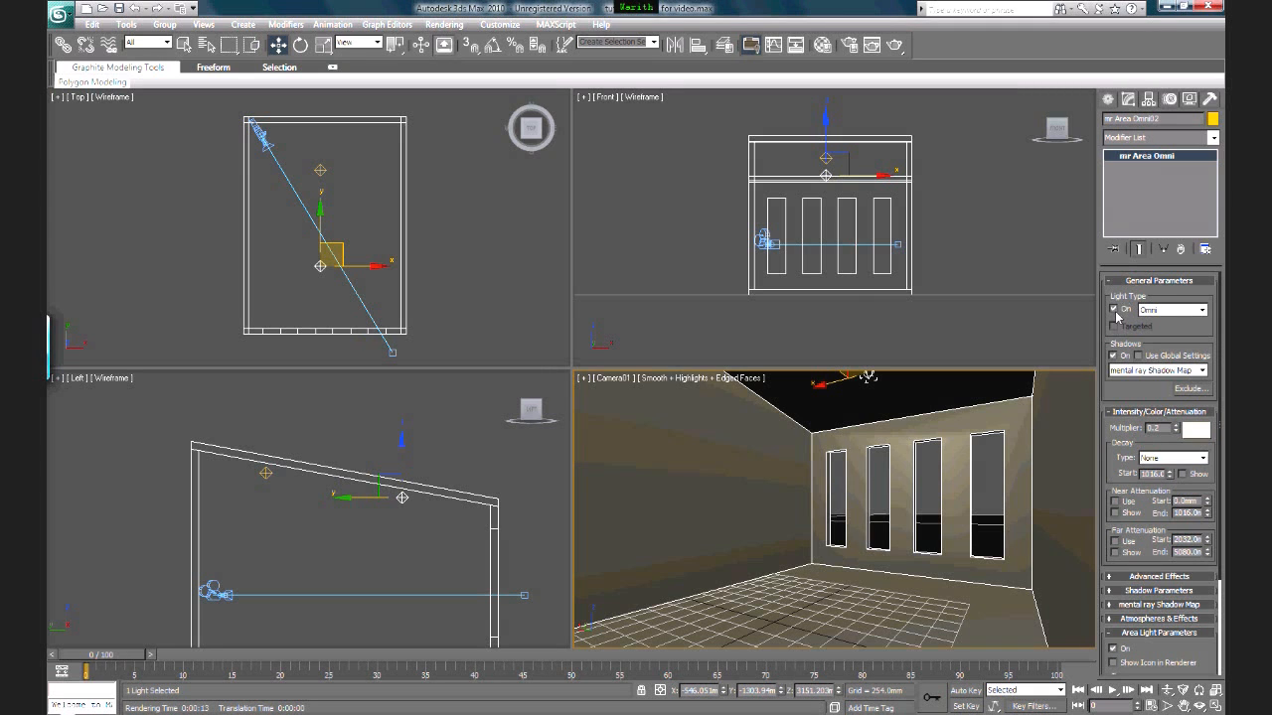
# Step: Turn off the instanced omni lights, render the Camera01 view without them and close the render window
pyautogui.click(1114, 310)
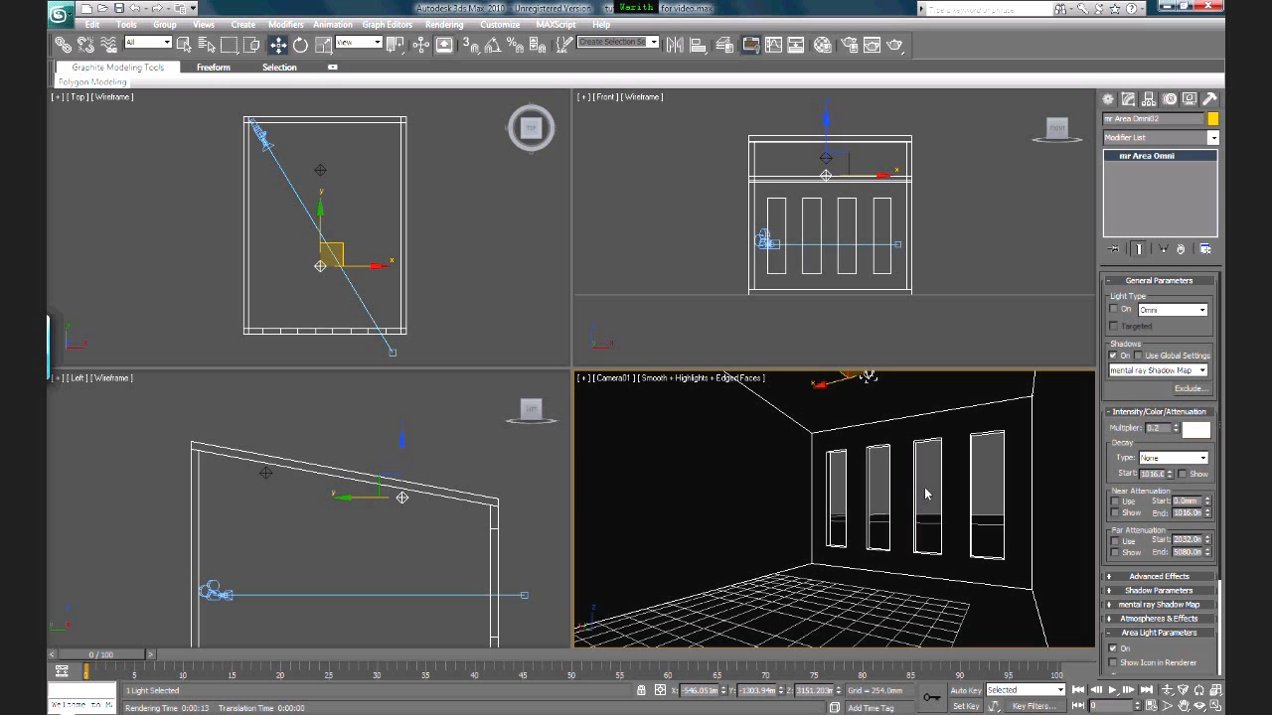
pyautogui.click(894, 44)
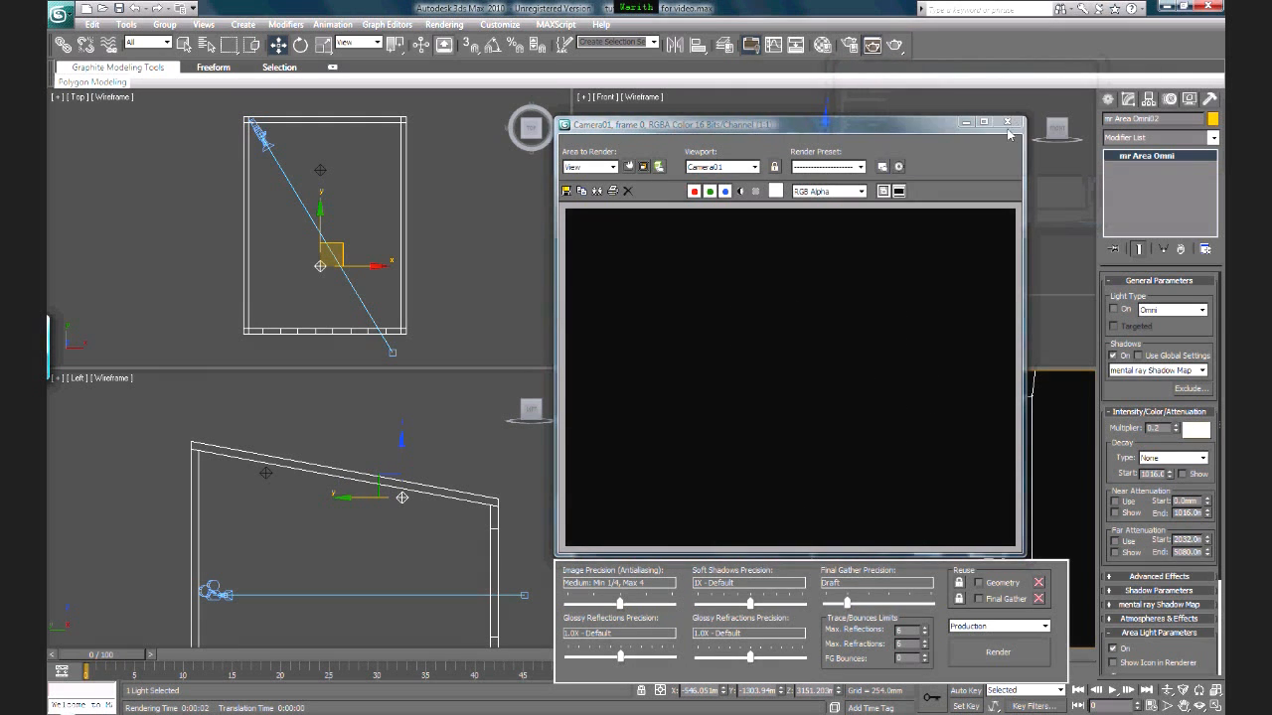
pyautogui.click(1007, 123)
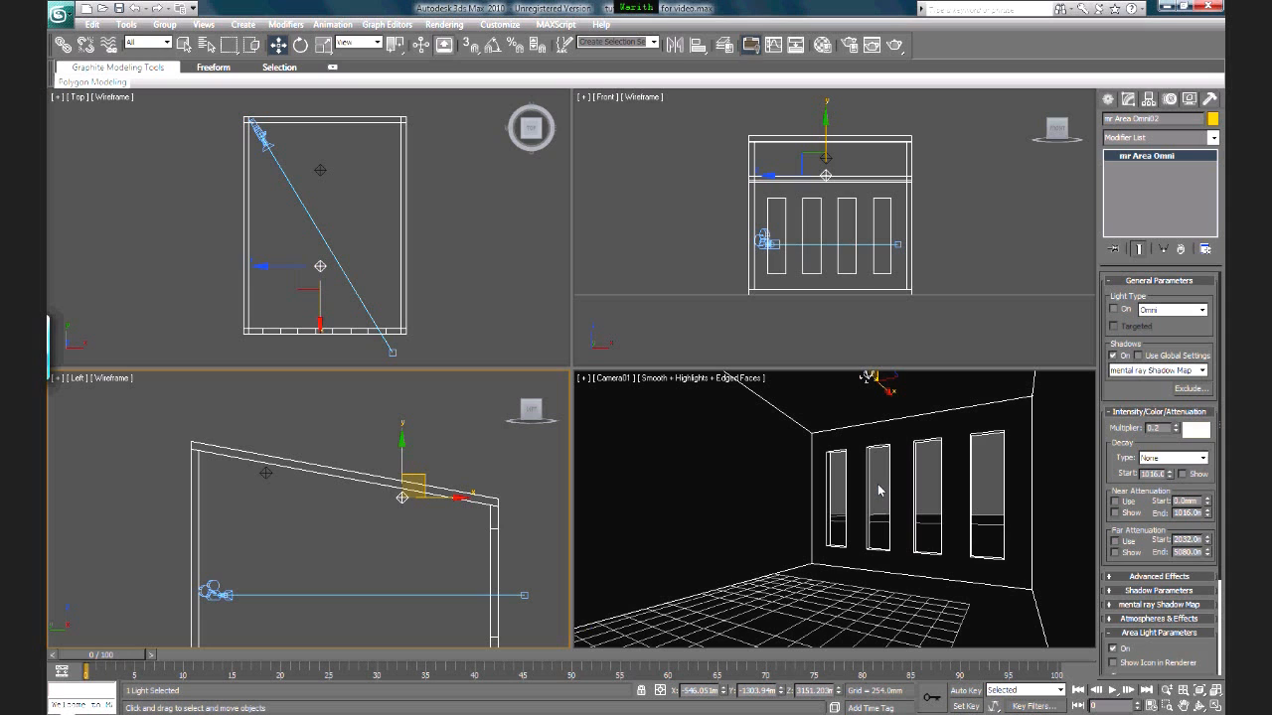
# Step: Create a target spotlight in the Left view, aimed straight down from below the ceiling's middle towards the floor, about 3177 mm long
pyautogui.click(1110, 99)
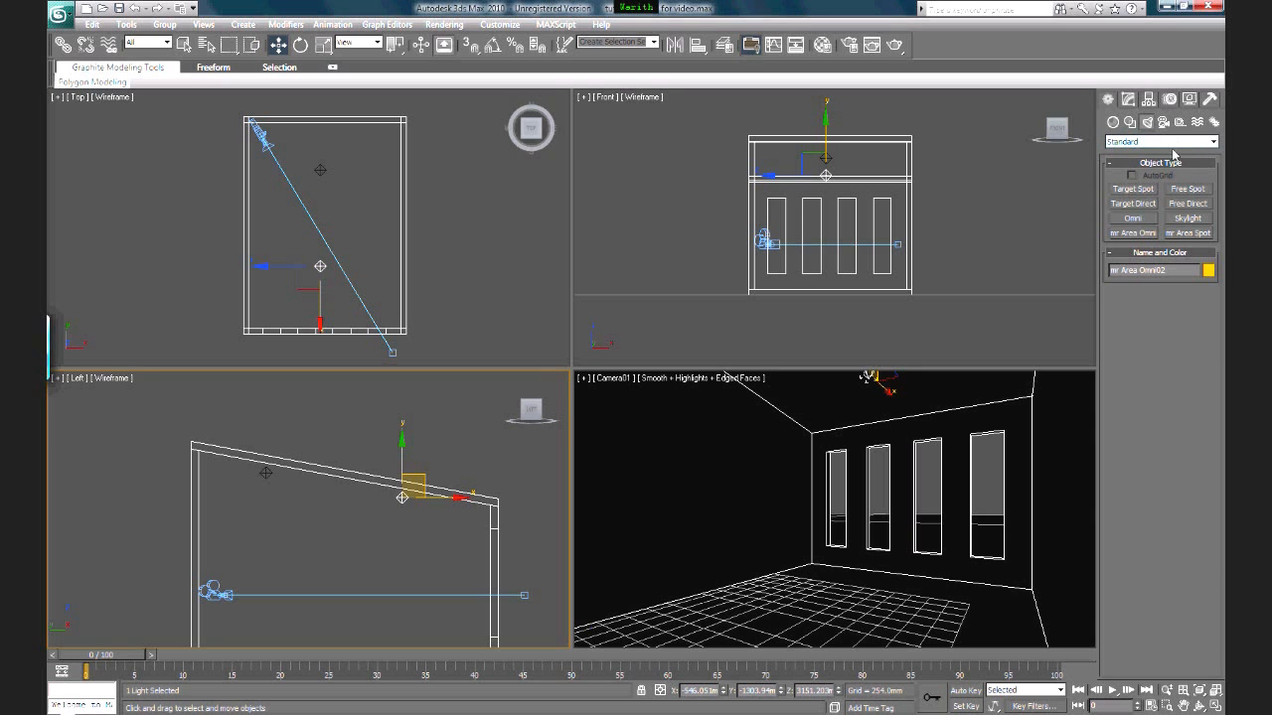
pyautogui.click(1133, 189)
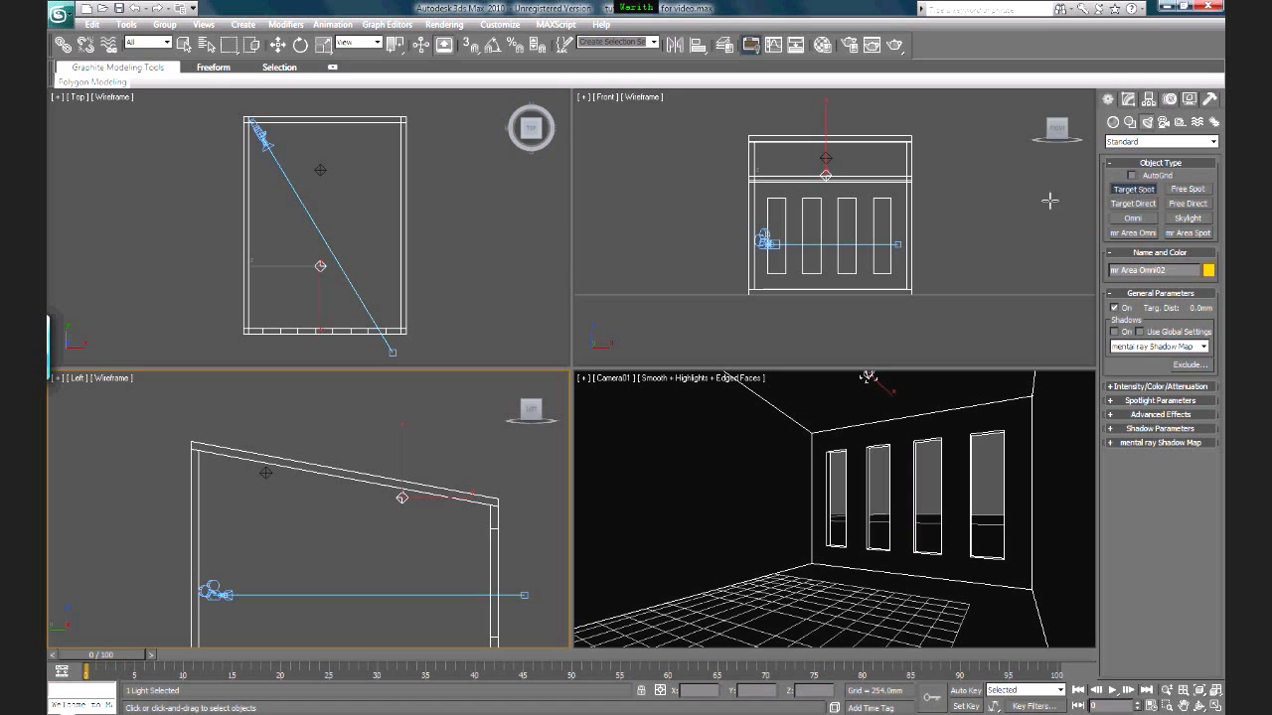
pyautogui.moveTo(358, 561); pyautogui.dragTo(358, 527, button='middle')
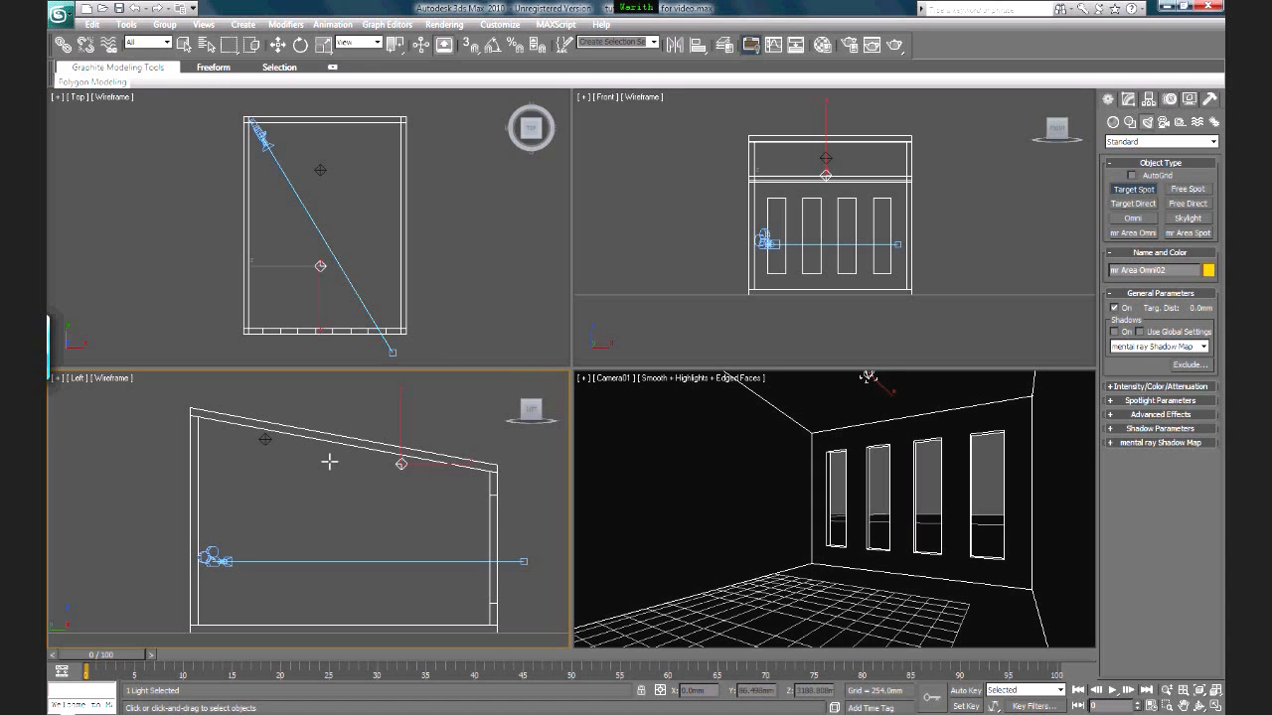
pyautogui.moveTo(335, 452); pyautogui.dragTo(335, 614)
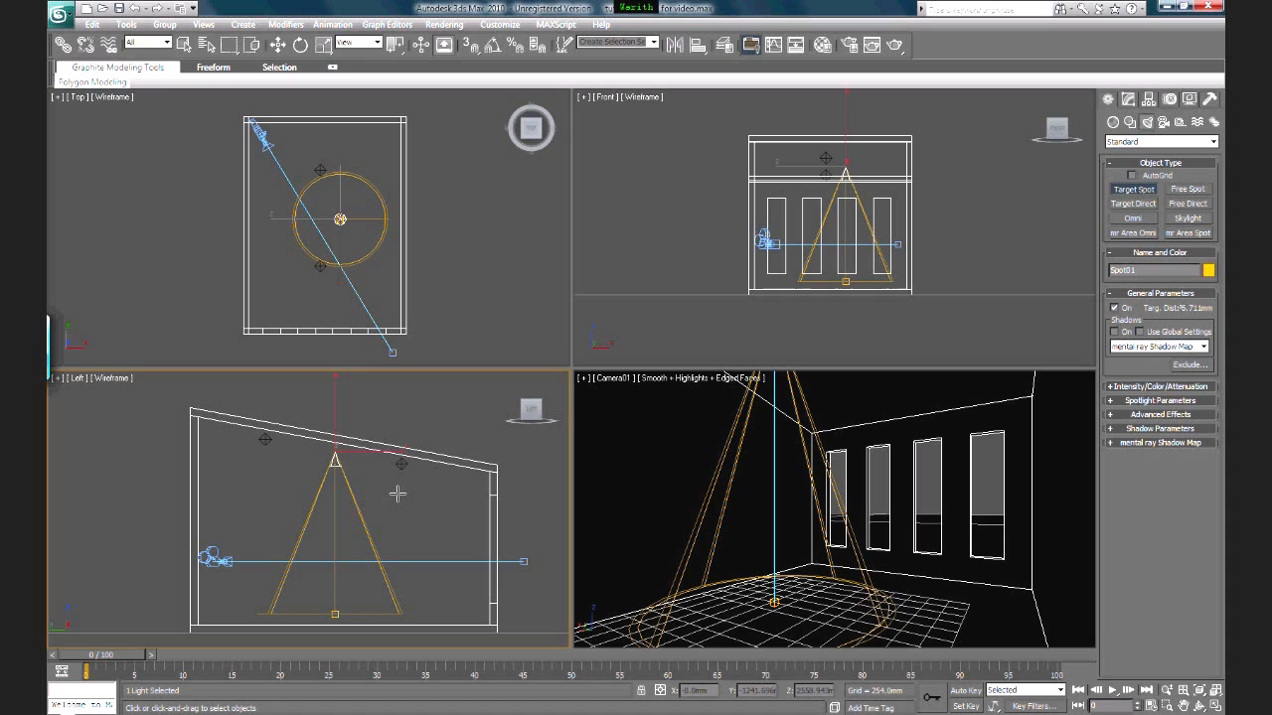
pyautogui.press('w')
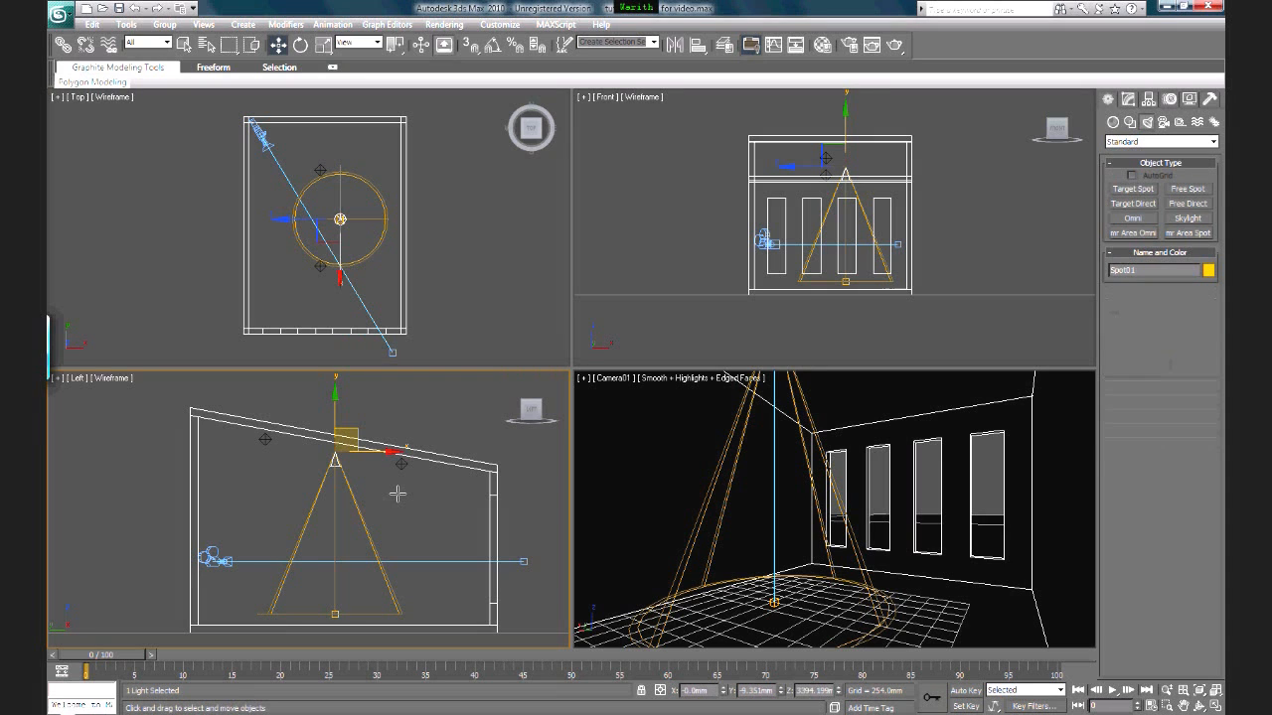
# Step: Turn on shadows for the new spotlight, using the mental ray Shadow Map type
pyautogui.click(1131, 99)
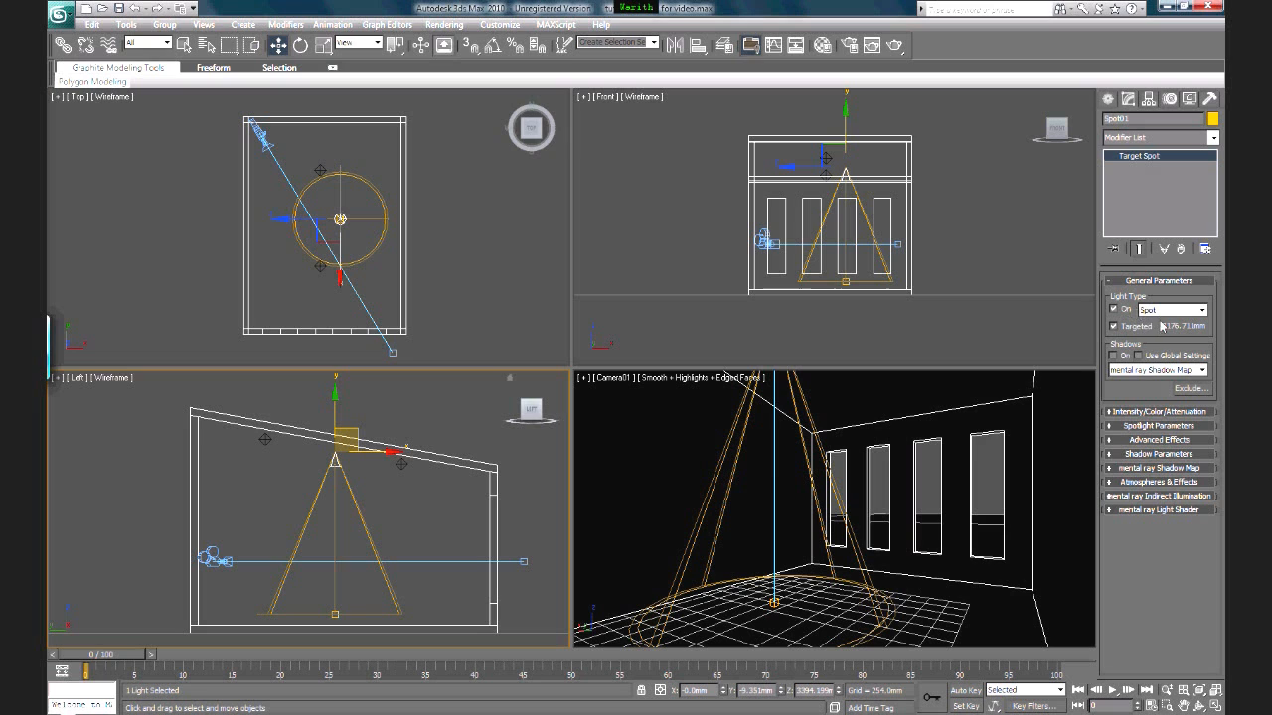
pyautogui.click(1114, 356)
pyautogui.click(1138, 371)
pyautogui.click(1136, 393)
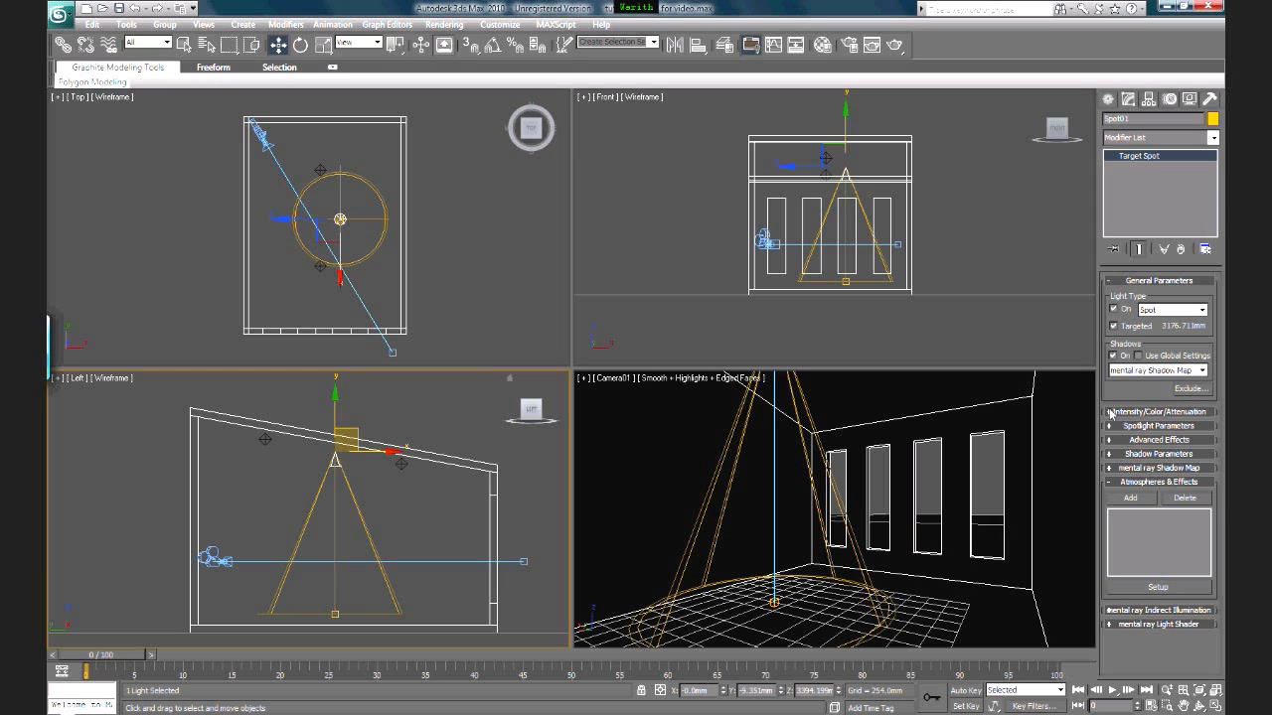
# Step: Try tinting the spotlight's light colour pale yellow
pyautogui.click(1111, 411)
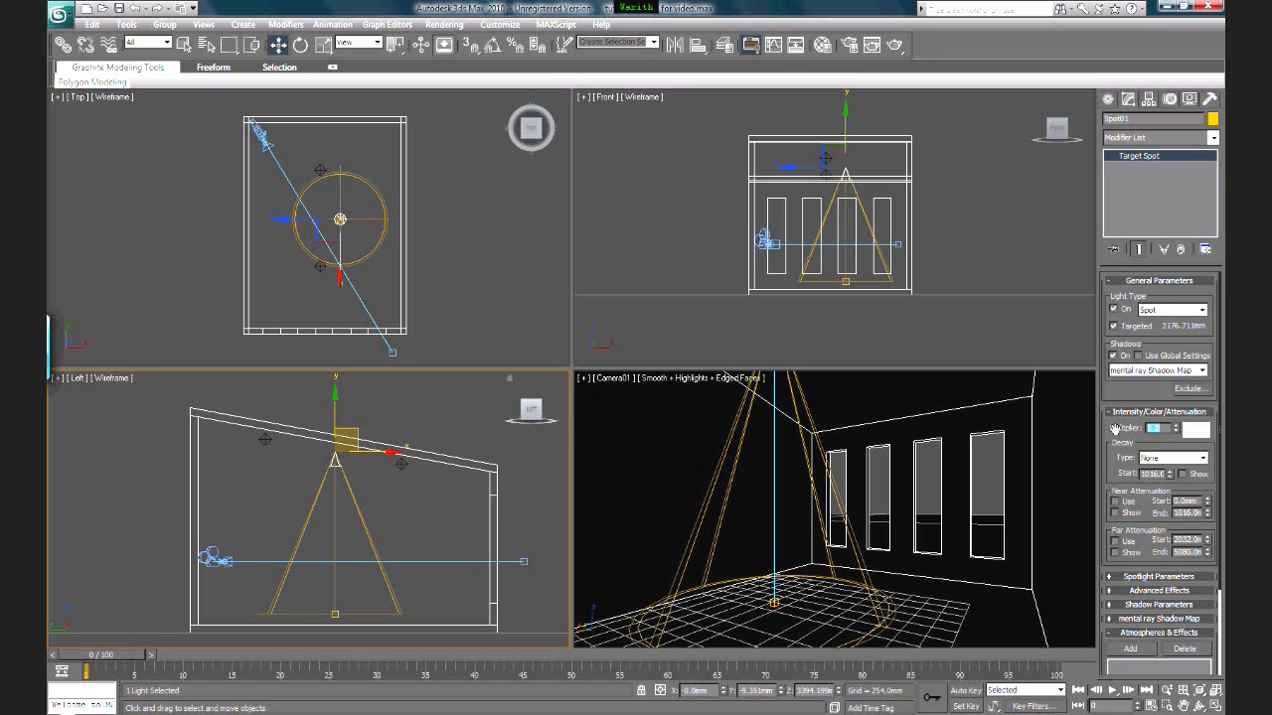
pyautogui.click(1195, 430)
pyautogui.moveTo(459, 175); pyautogui.dragTo(459, 192)
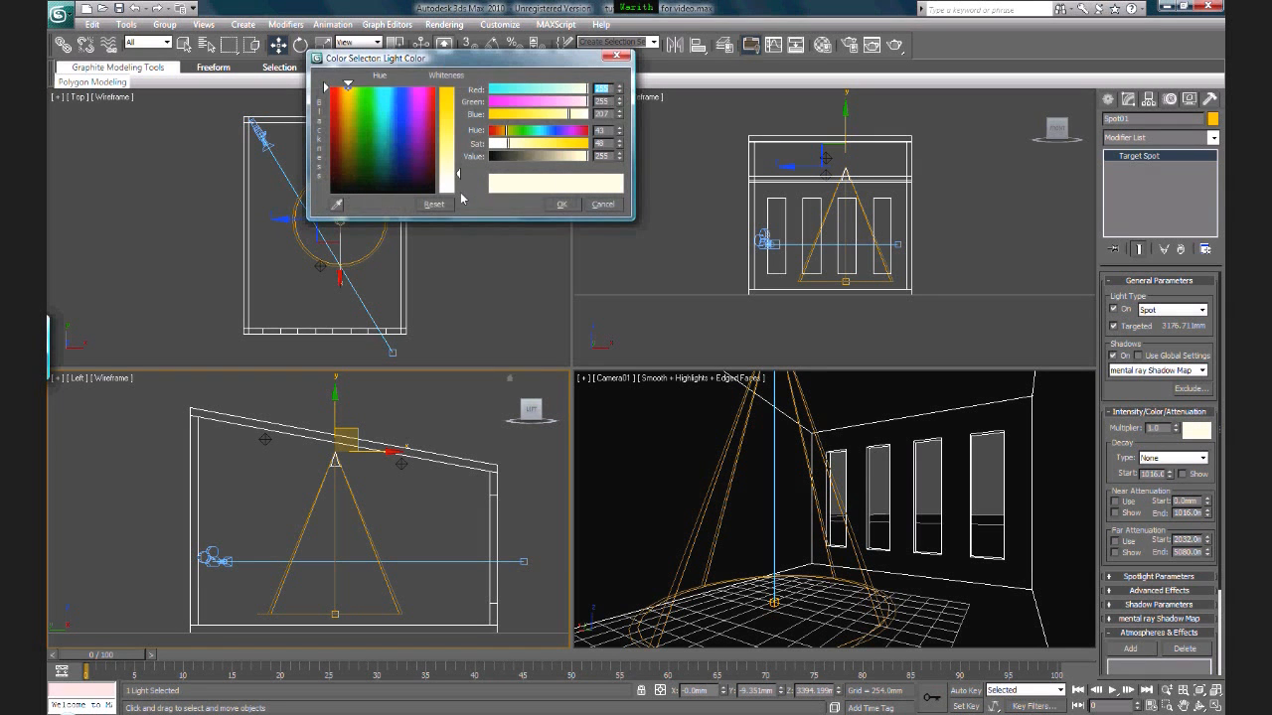
pyautogui.click(562, 204)
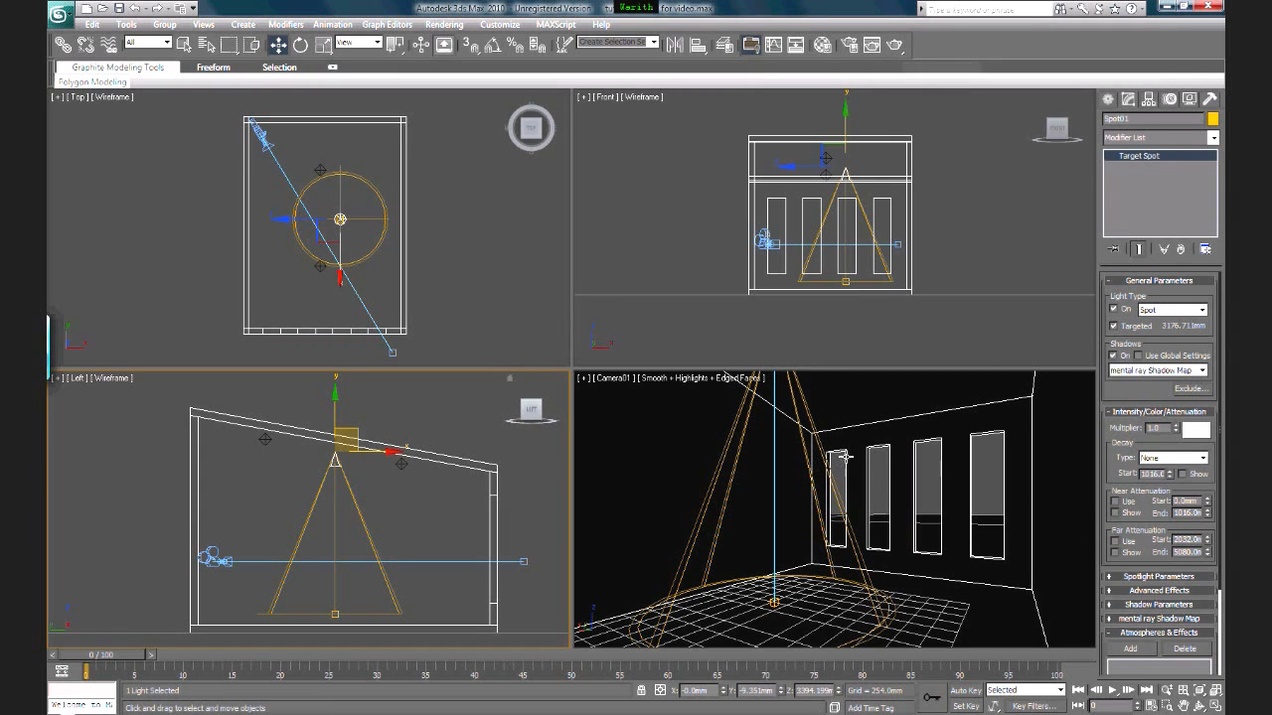
# Step: Render the Camera01 view to check the spotlight's pool of light on the floor and close the render window
pyautogui.rightClick(696, 408)
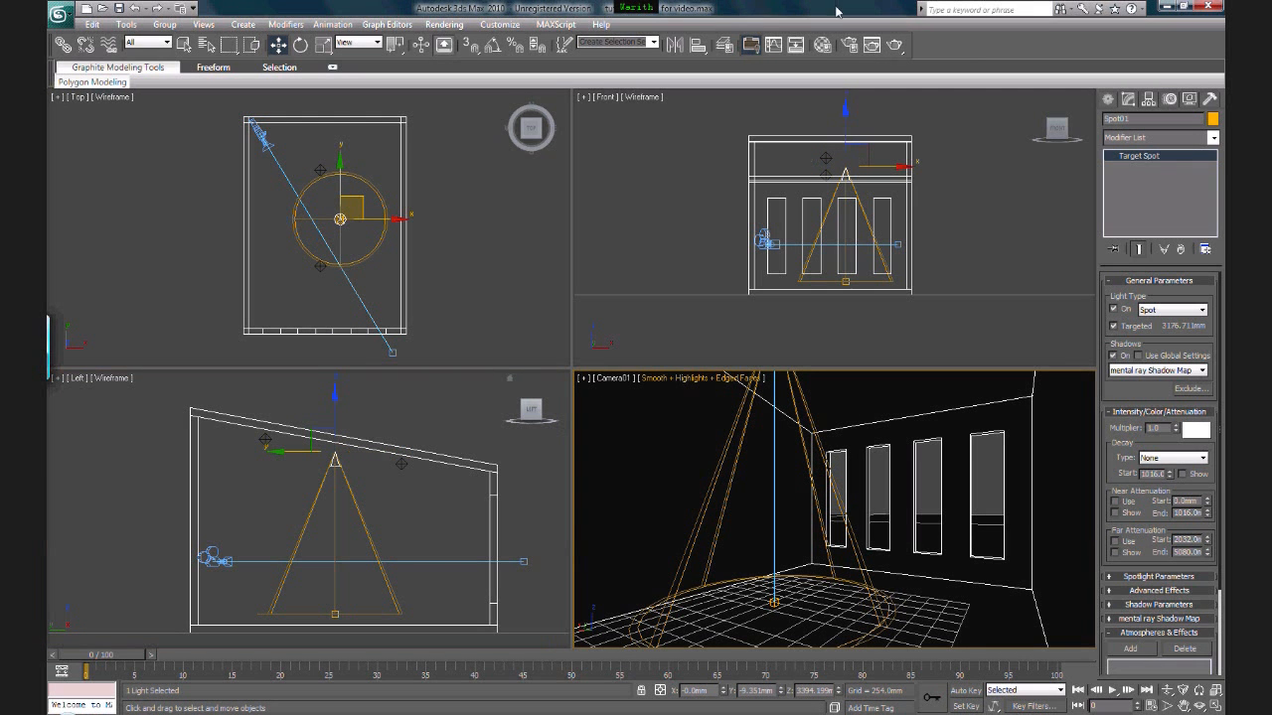
pyautogui.click(895, 45)
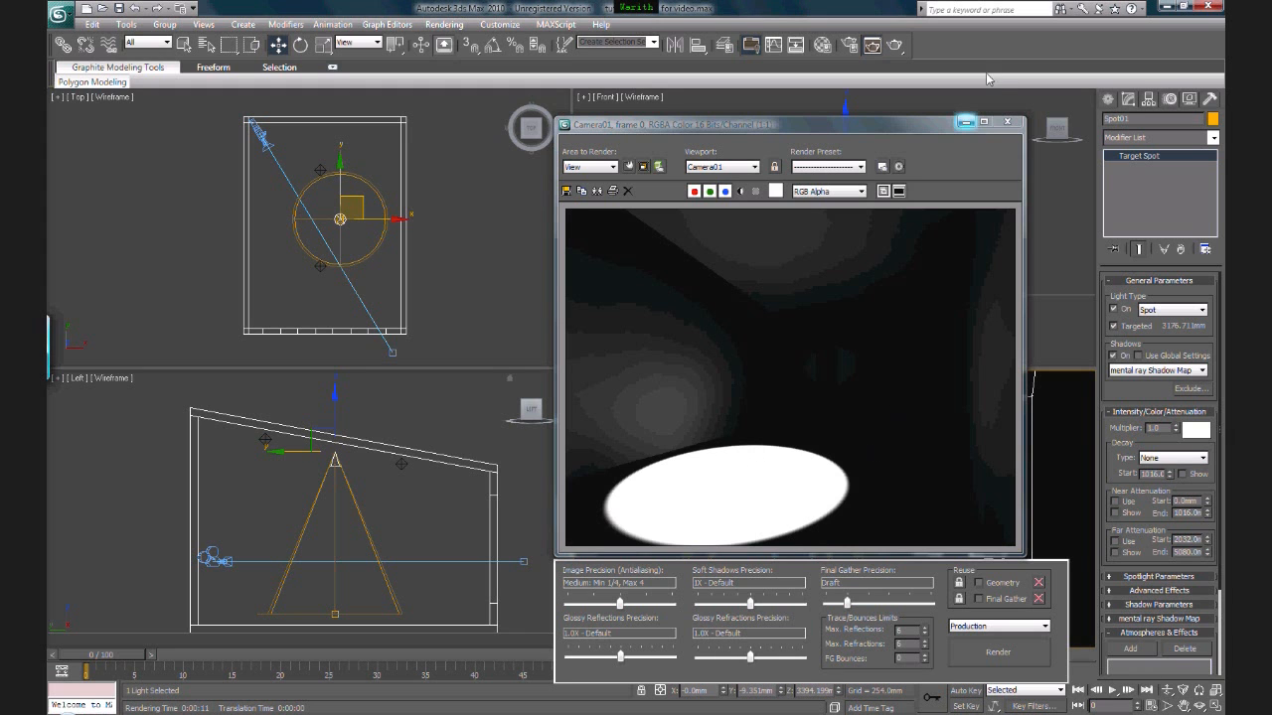
pyautogui.click(999, 121)
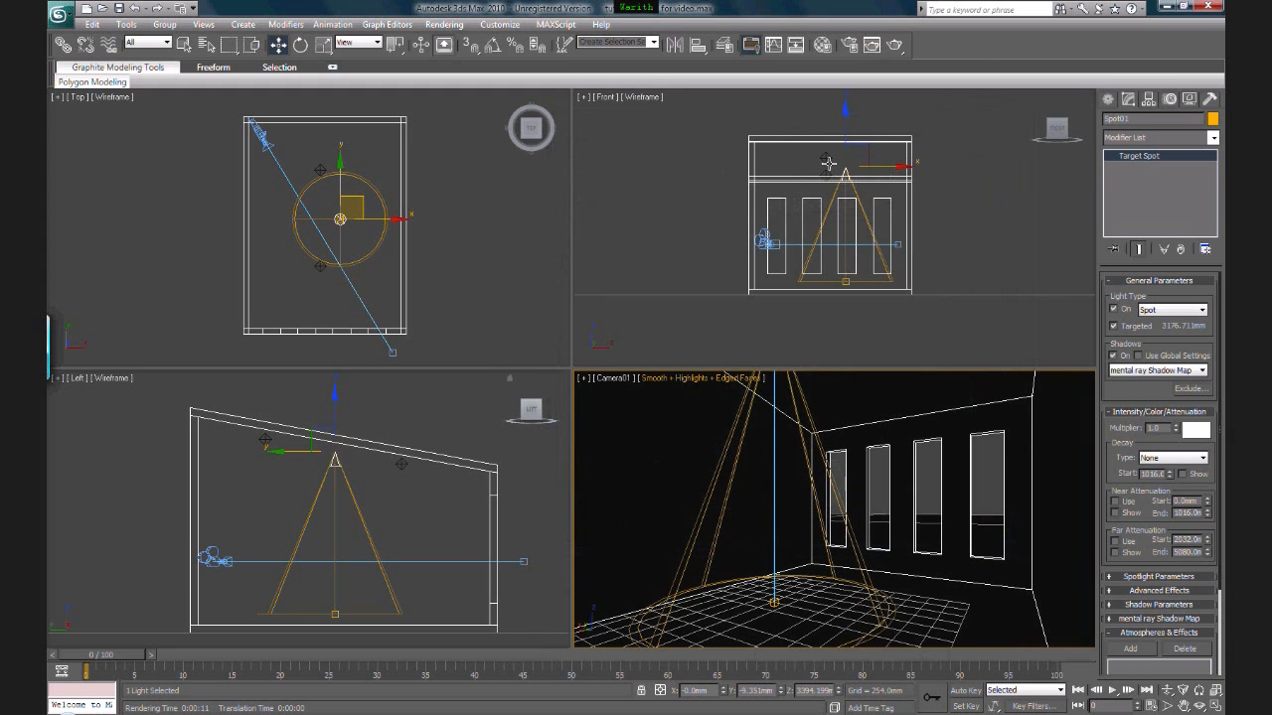
# Step: Set the spotlight's hotspot to 17.5 and its falloff to 56.4 for a soft-edged cone
pyautogui.click(420, 419)
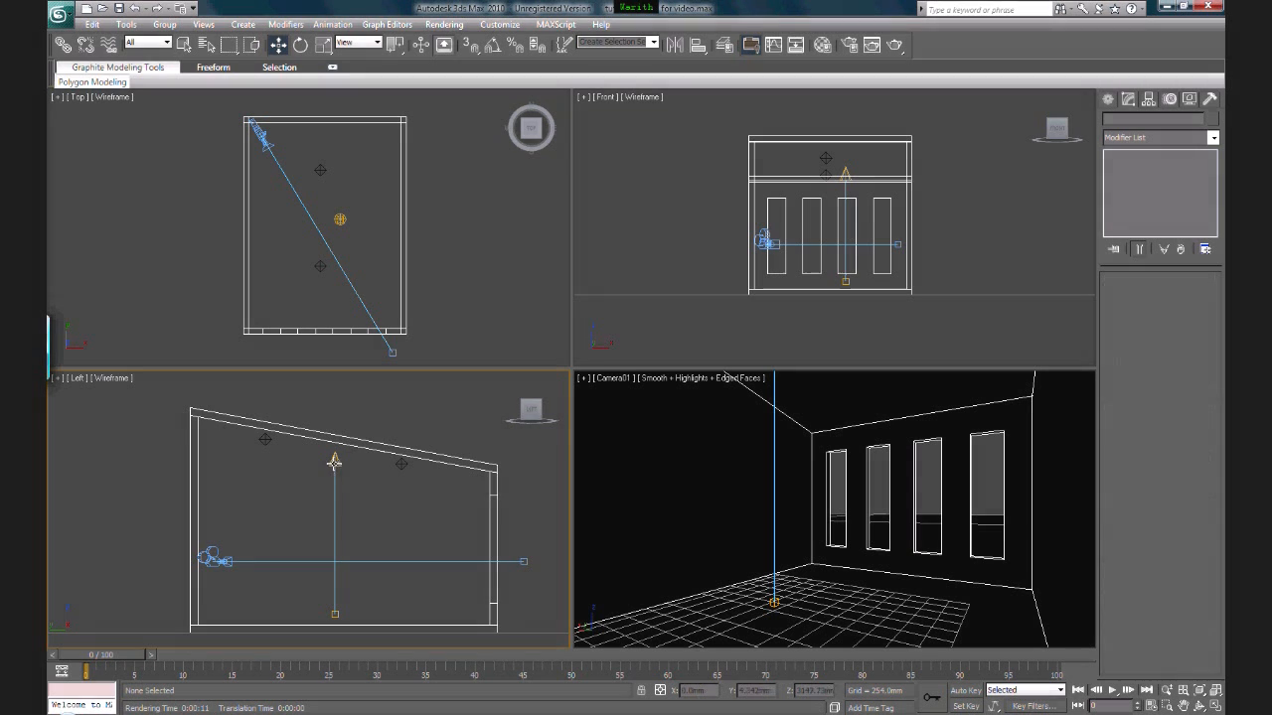
pyautogui.click(336, 461)
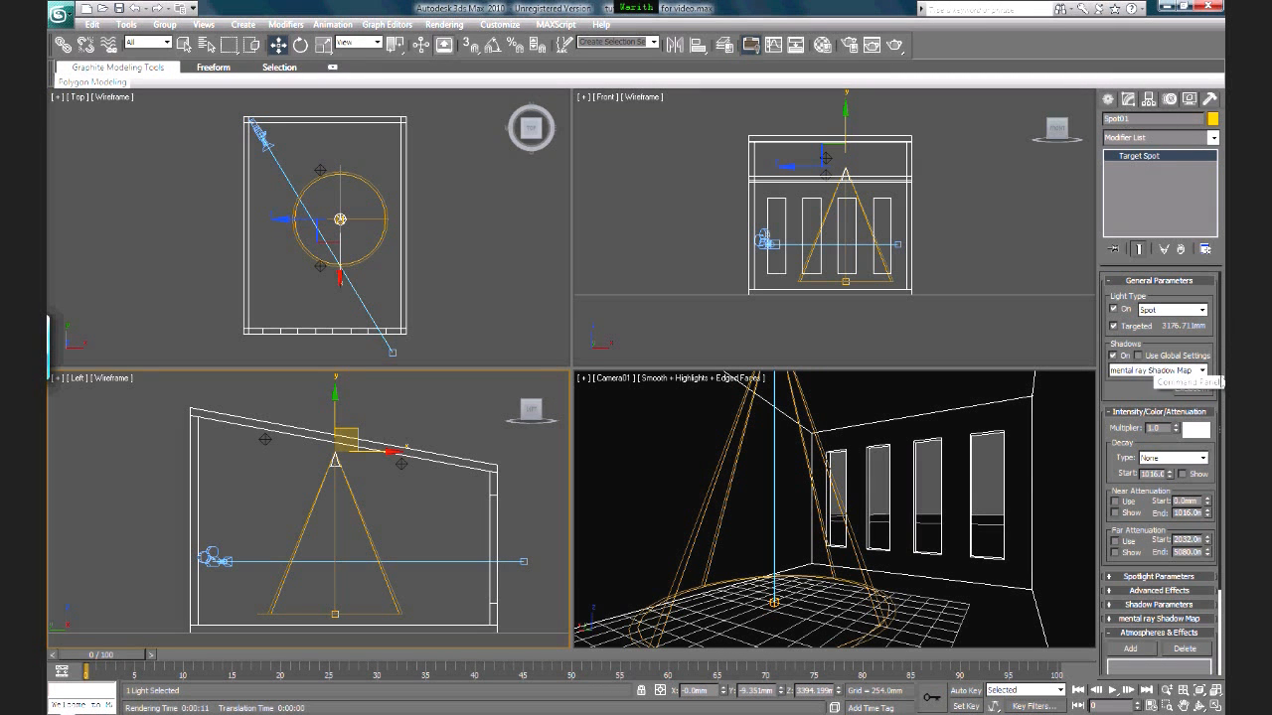
pyautogui.scroll(-3, 1145, 543)
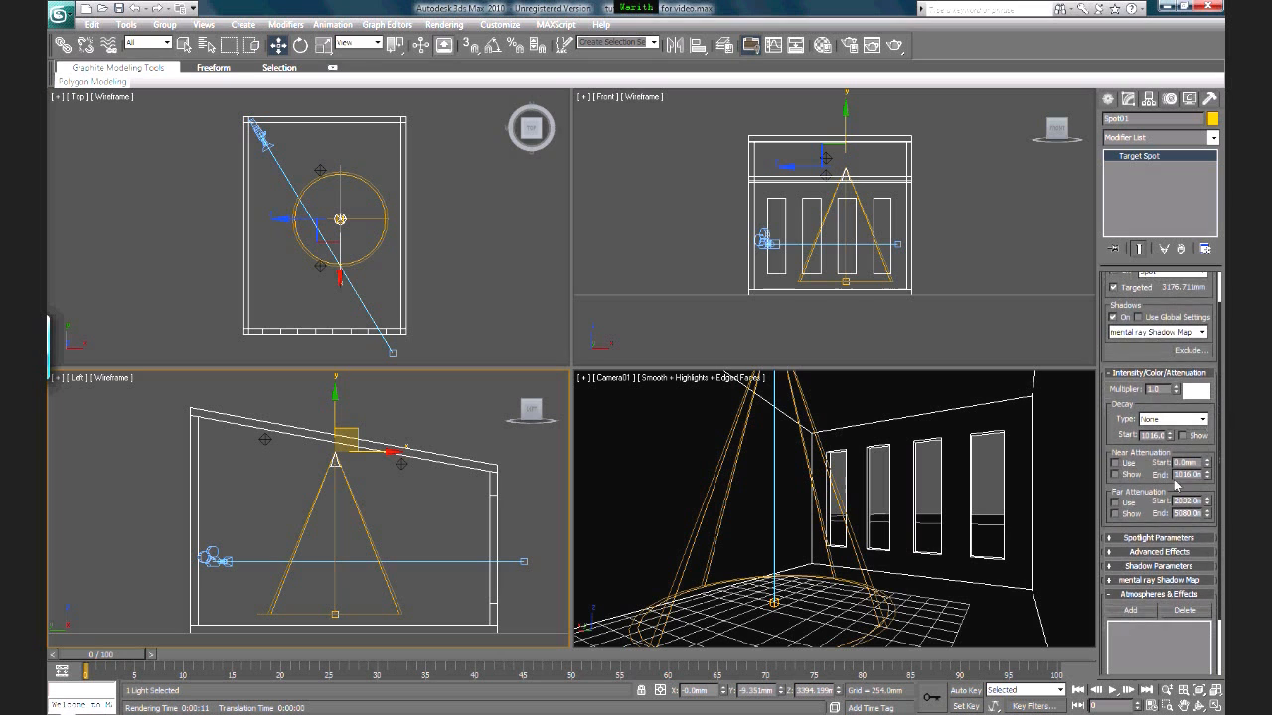
pyautogui.click(1144, 539)
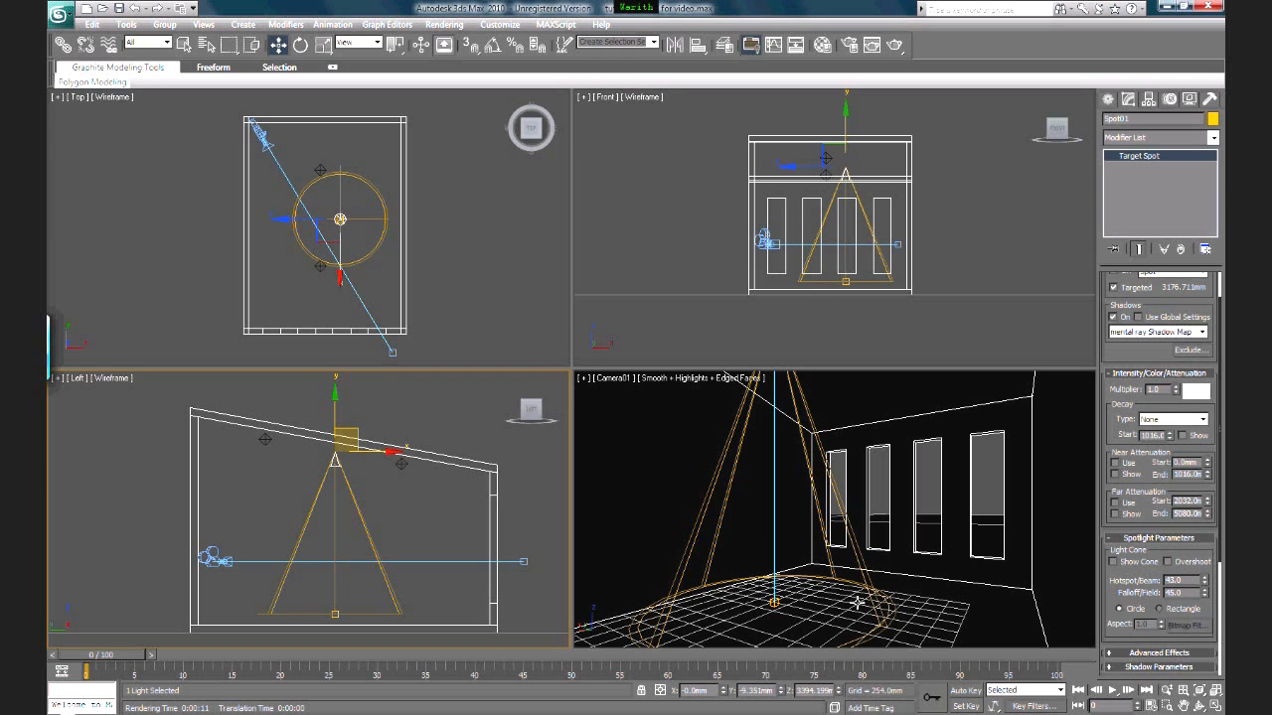
pyautogui.moveTo(1205, 581); pyautogui.dragTo(1200, 645)
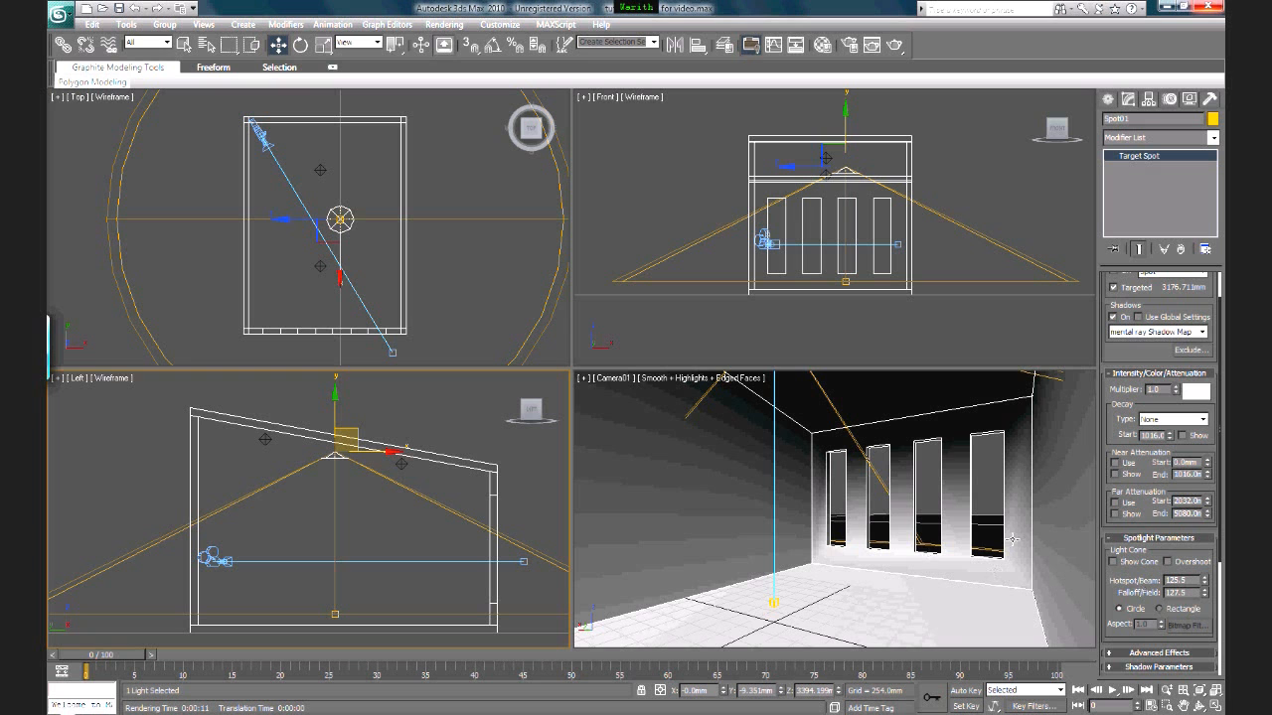
pyautogui.moveTo(1205, 584); pyautogui.dragTo(1177, 364)
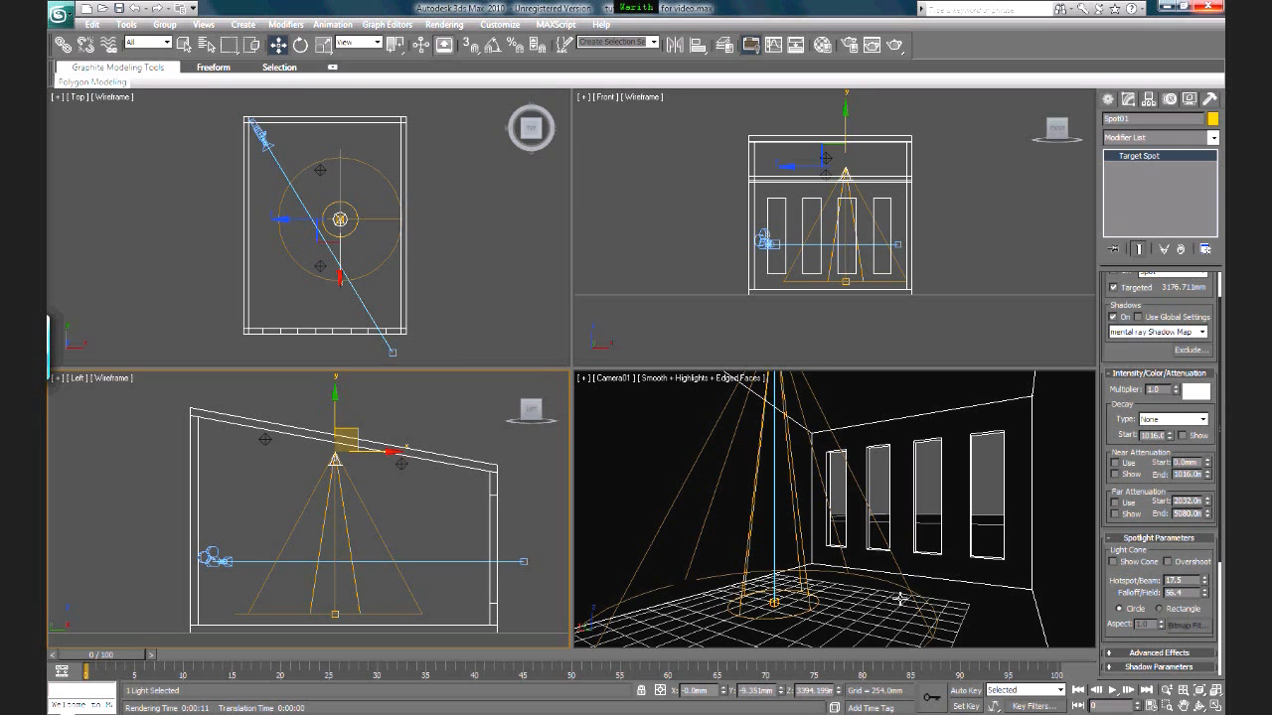
# Step: Render the Camera01 view to check the softened spotlight edge and close the render window
pyautogui.click(611, 428)
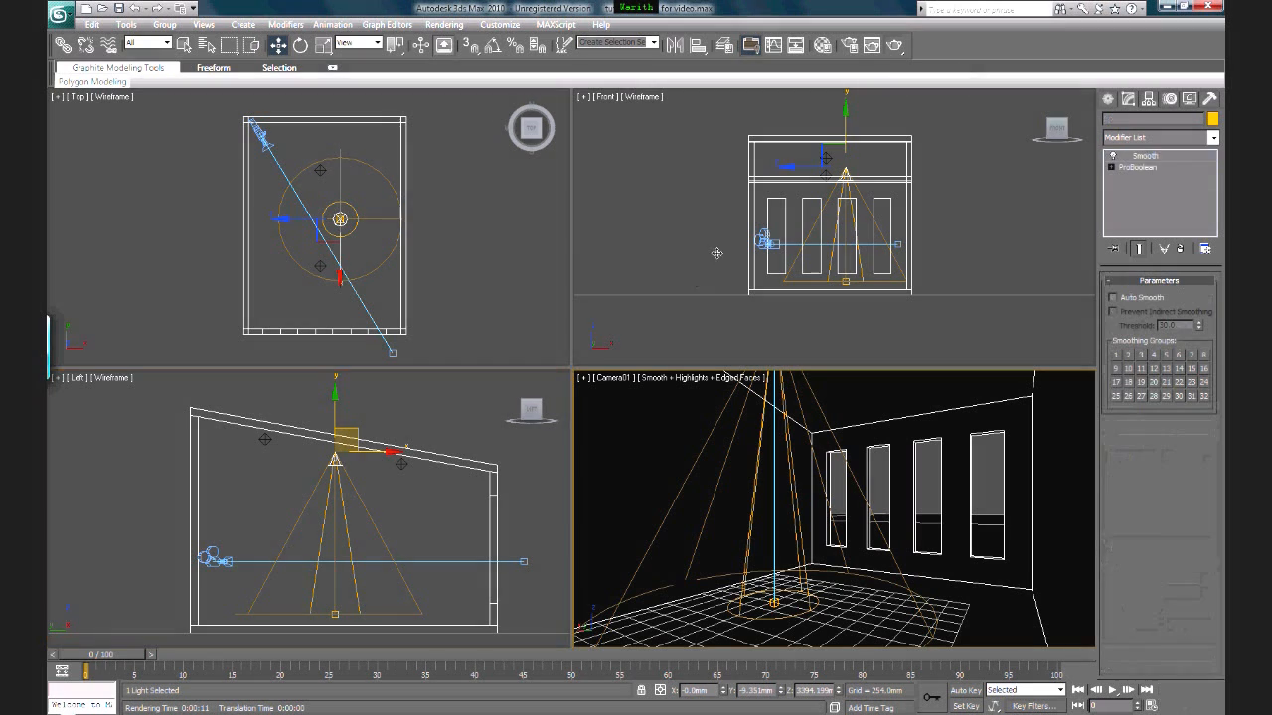
pyautogui.click(893, 46)
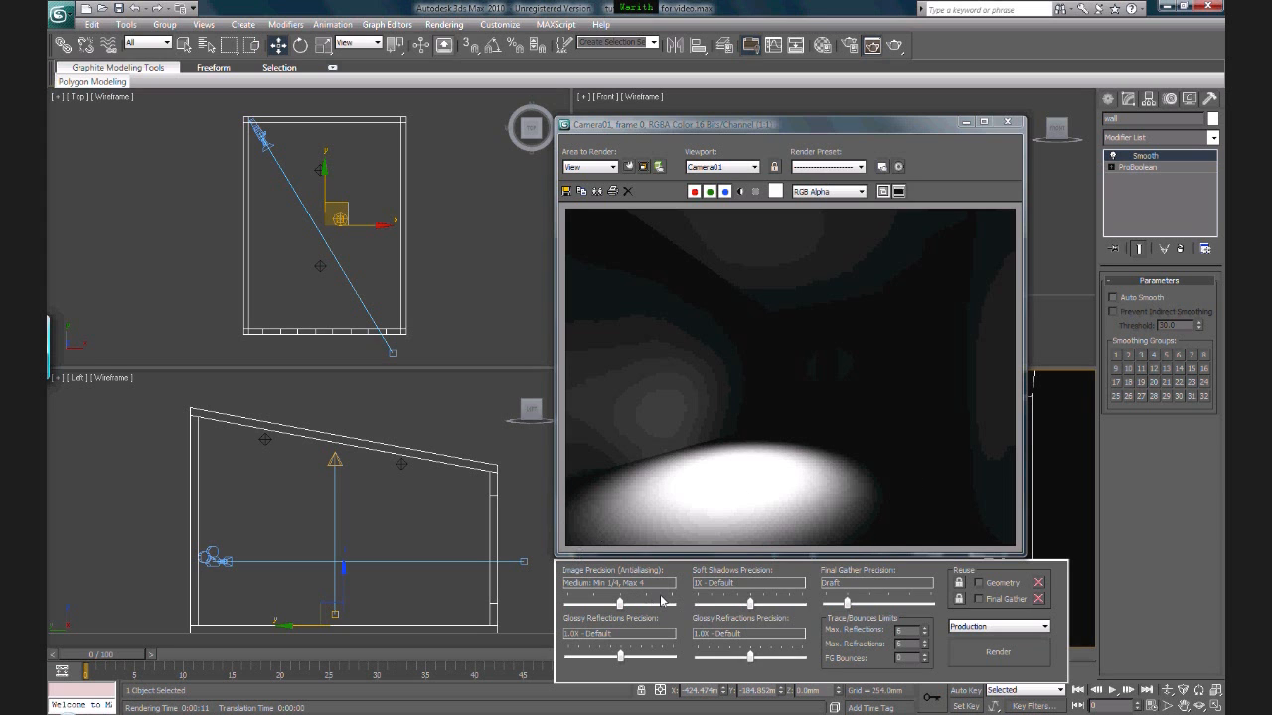
pyautogui.click(1010, 123)
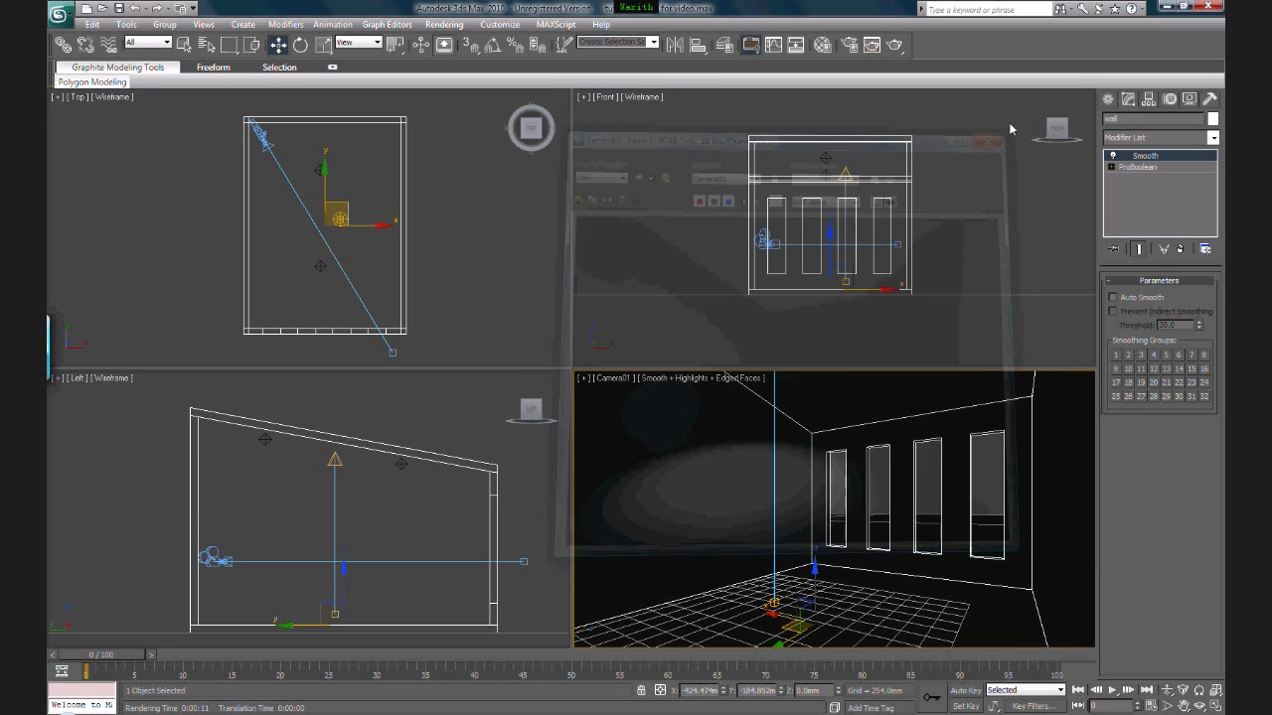
# Step: Try moving the spotlight's source and its target separately in the Left view
pyautogui.scroll(3, 360, 178)
pyautogui.click(390, 491)
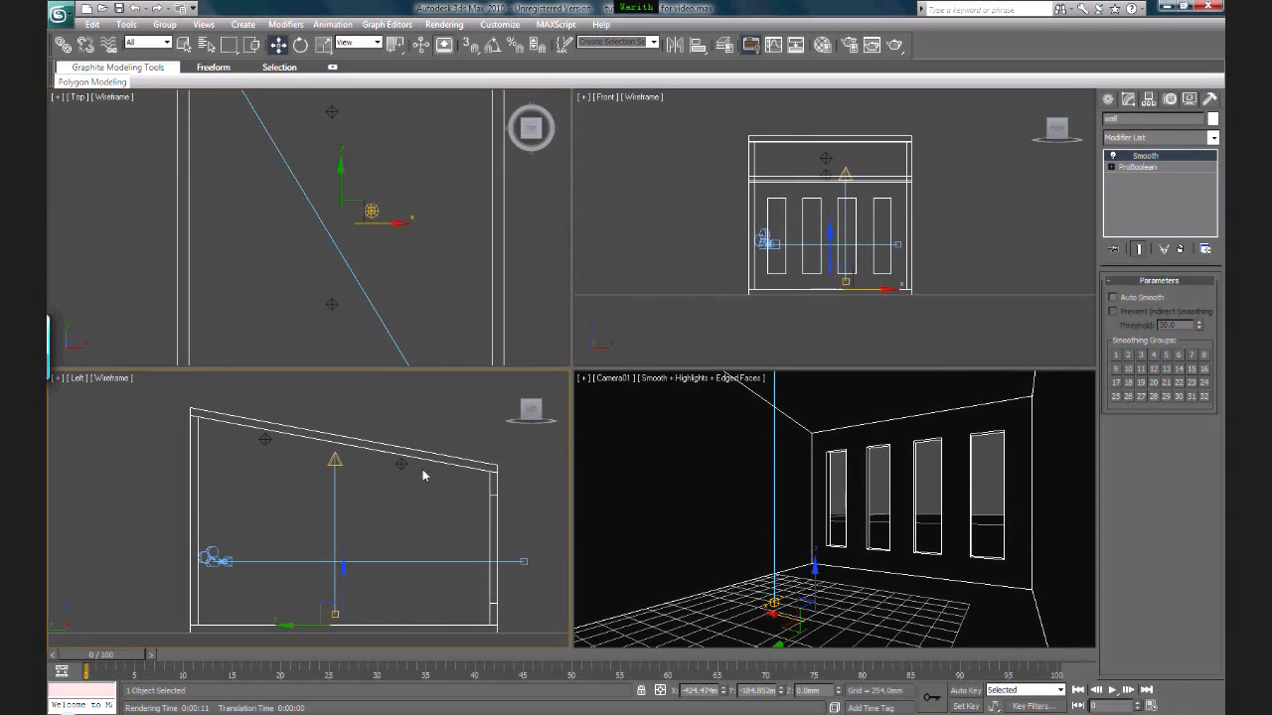
pyautogui.moveTo(412, 190); pyautogui.dragTo(348, 246)
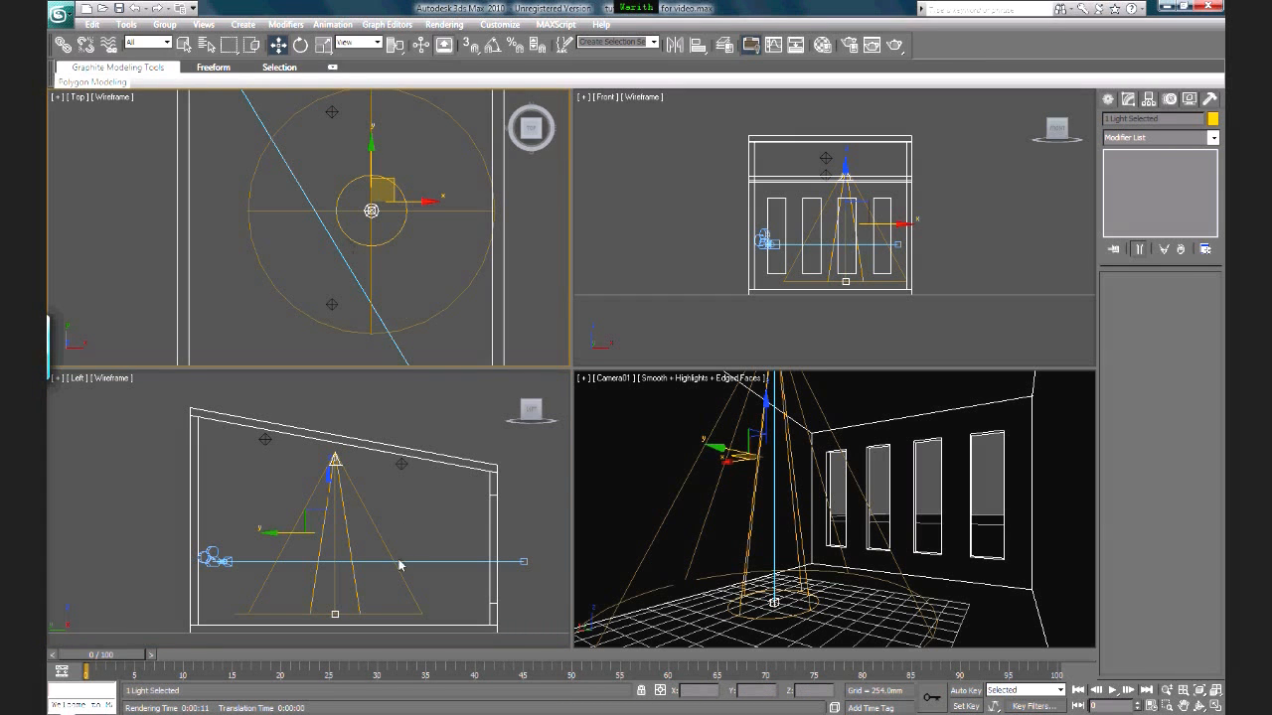
pyautogui.click(338, 511)
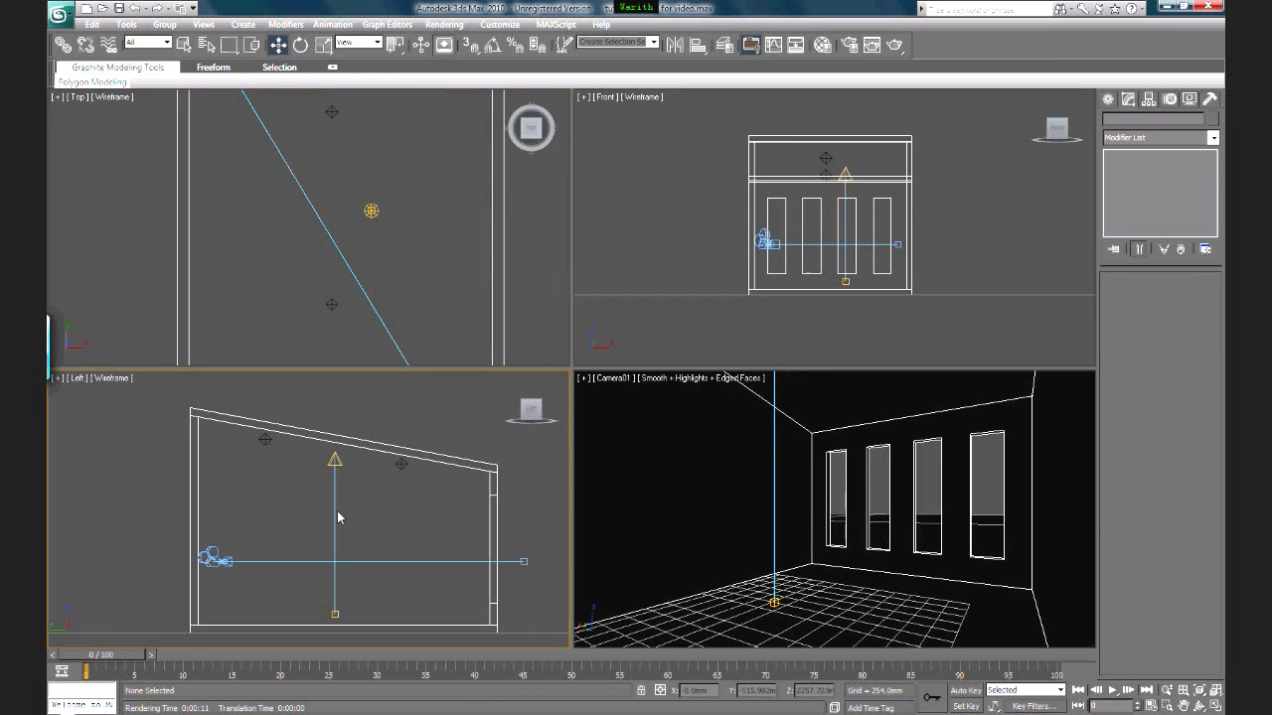
pyautogui.click(338, 461)
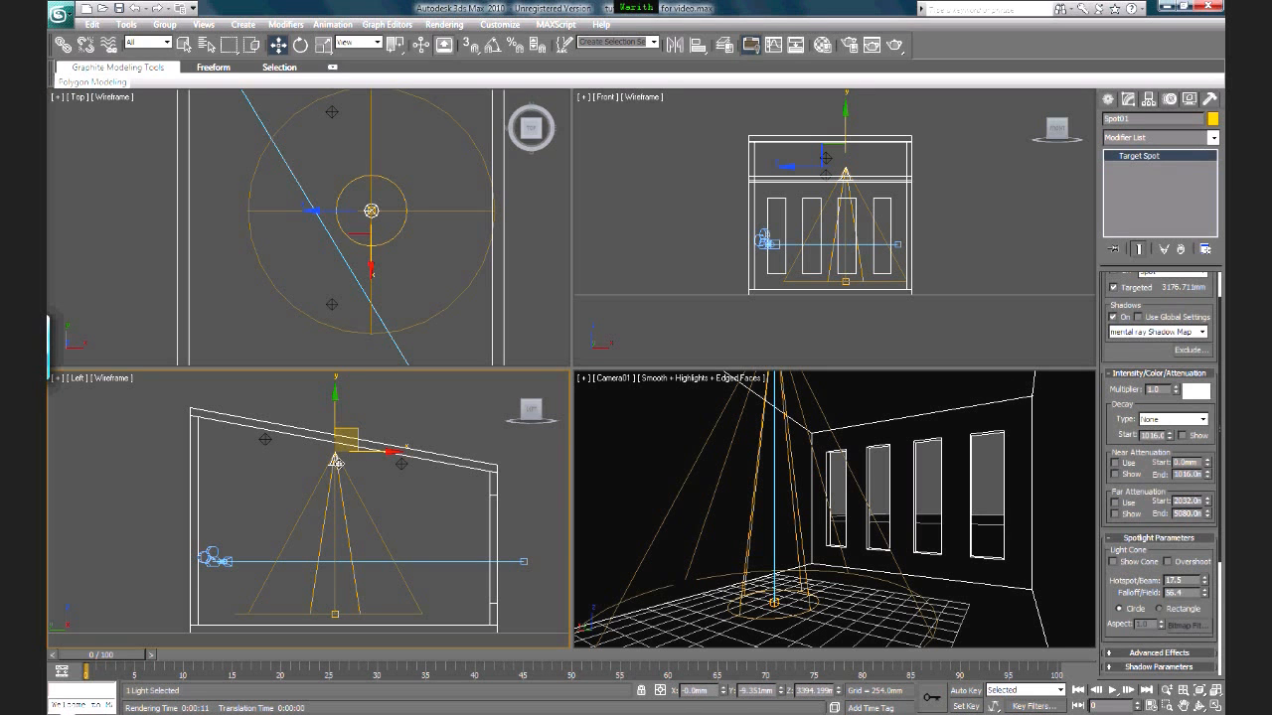
pyautogui.moveTo(362, 458)
pyautogui.mouseDown()
pyautogui.moveTo(324, 452)
pyautogui.moveTo(359, 454)
pyautogui.mouseUp()
pyautogui.click(391, 527)
pyautogui.click(335, 614)
pyautogui.moveTo(353, 612); pyautogui.dragTo(379, 609)
pyautogui.rightClick(379, 610)
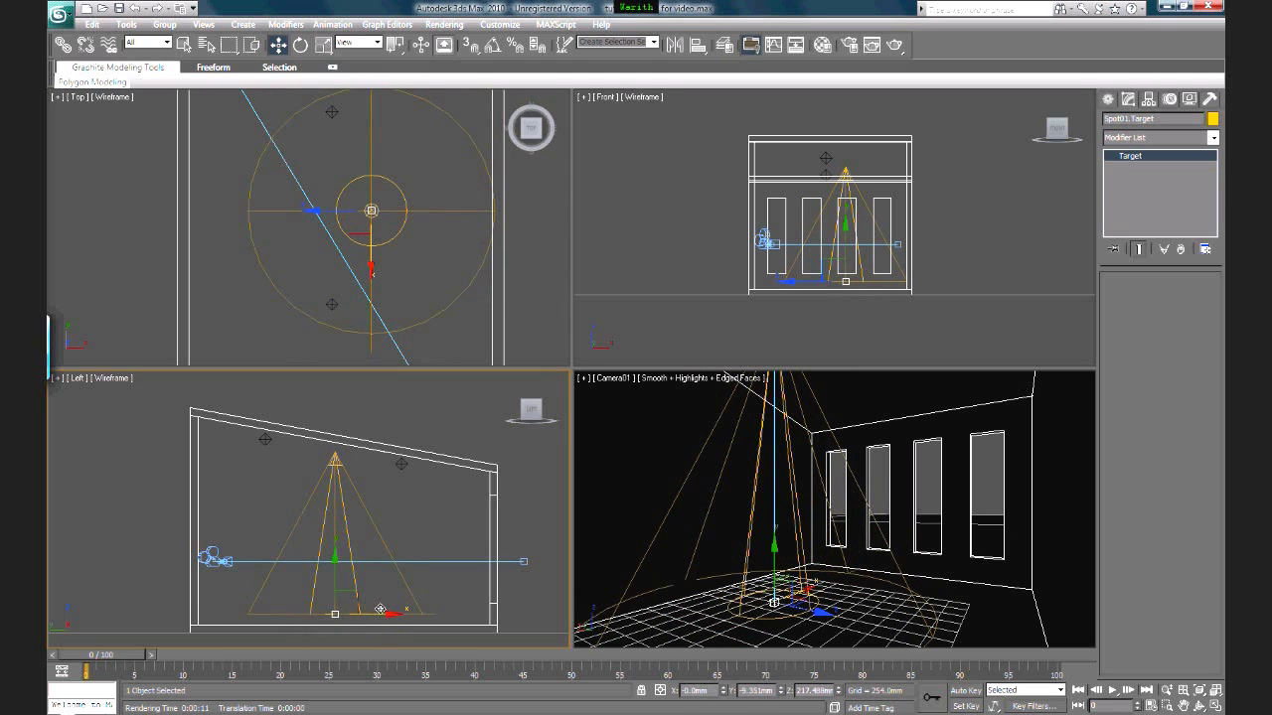
pyautogui.click(404, 510)
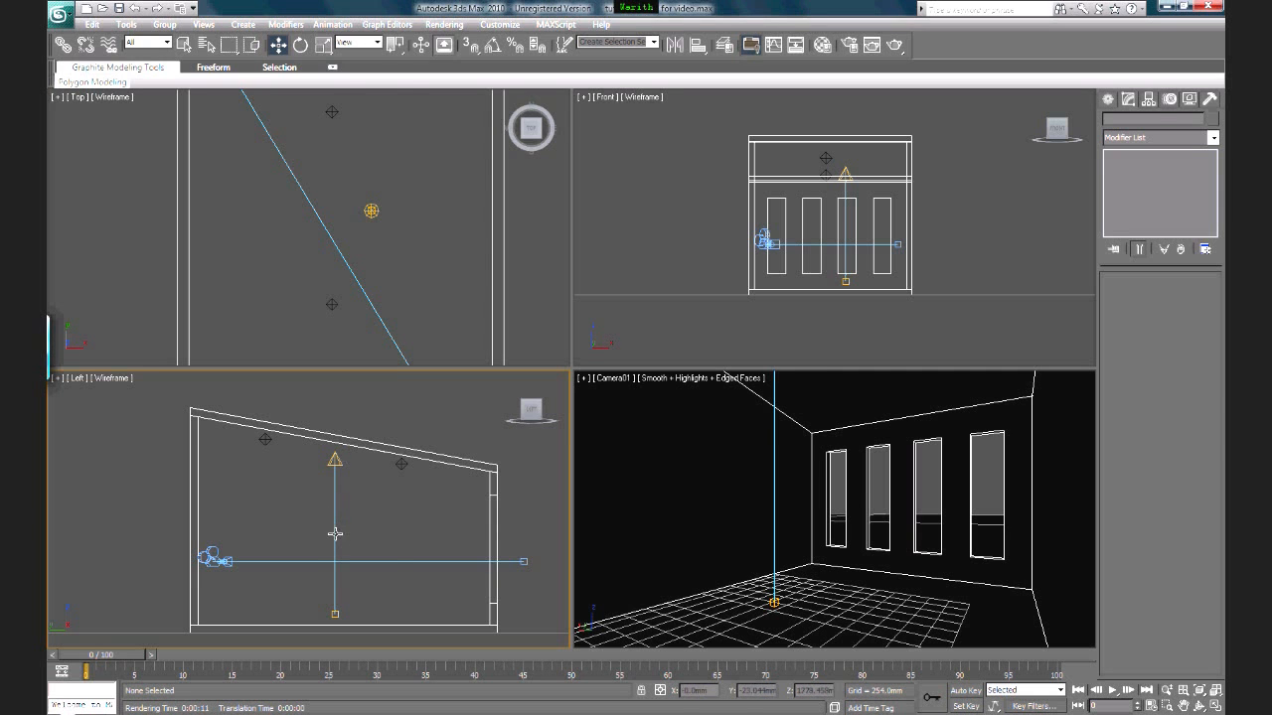
# Step: Move the spotlight together with its target next to the omni light nearer the camera wall
pyautogui.click(335, 534)
pyautogui.moveTo(381, 531); pyautogui.dragTo(368, 477)
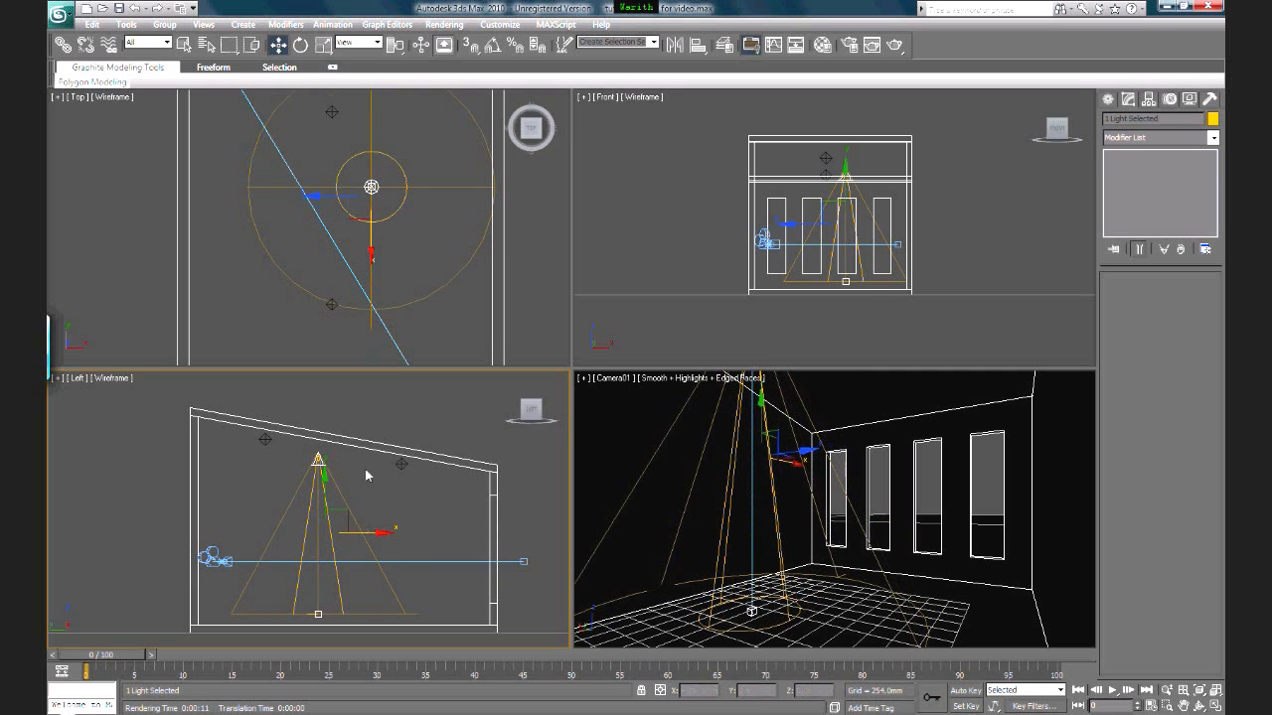
pyautogui.scroll(-1, 411, 217)
pyautogui.moveTo(411, 217)
pyautogui.mouseDown(button='middle')
pyautogui.moveTo(394, 246)
pyautogui.moveTo(411, 233)
pyautogui.mouseUp(button='middle')
pyautogui.scroll(-1, 383, 196)
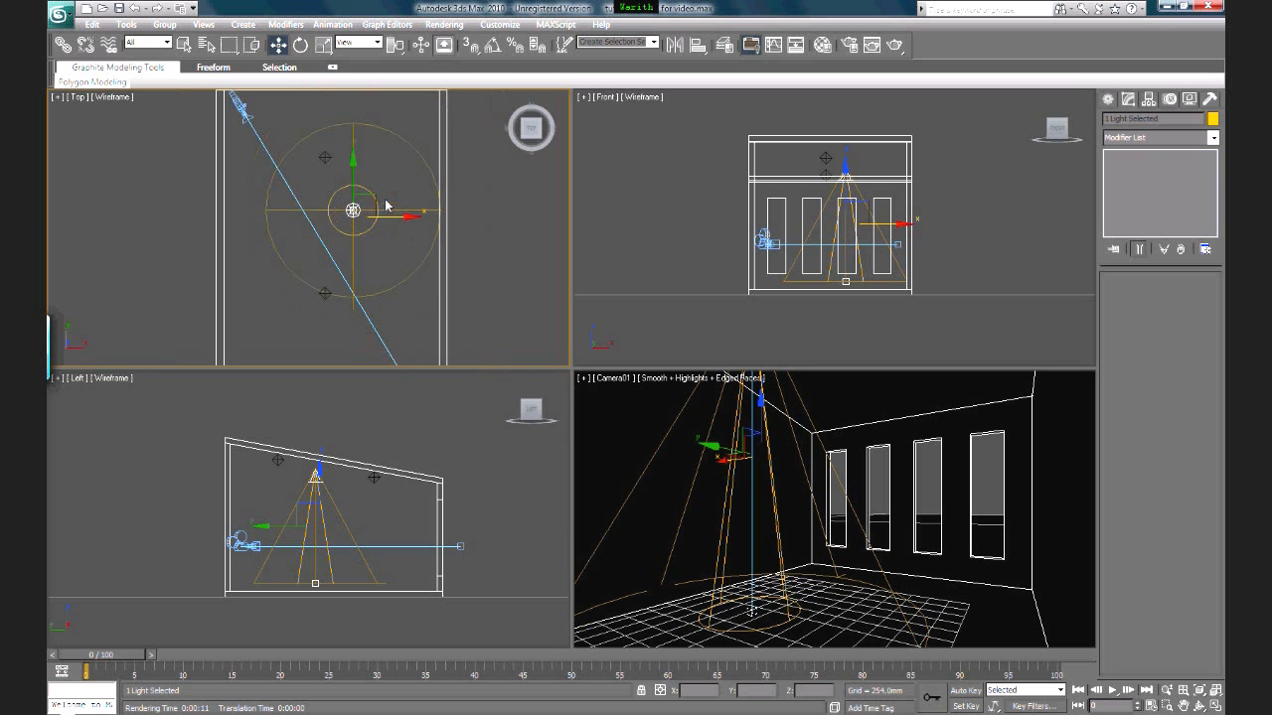
pyautogui.moveTo(381, 202); pyautogui.dragTo(346, 168)
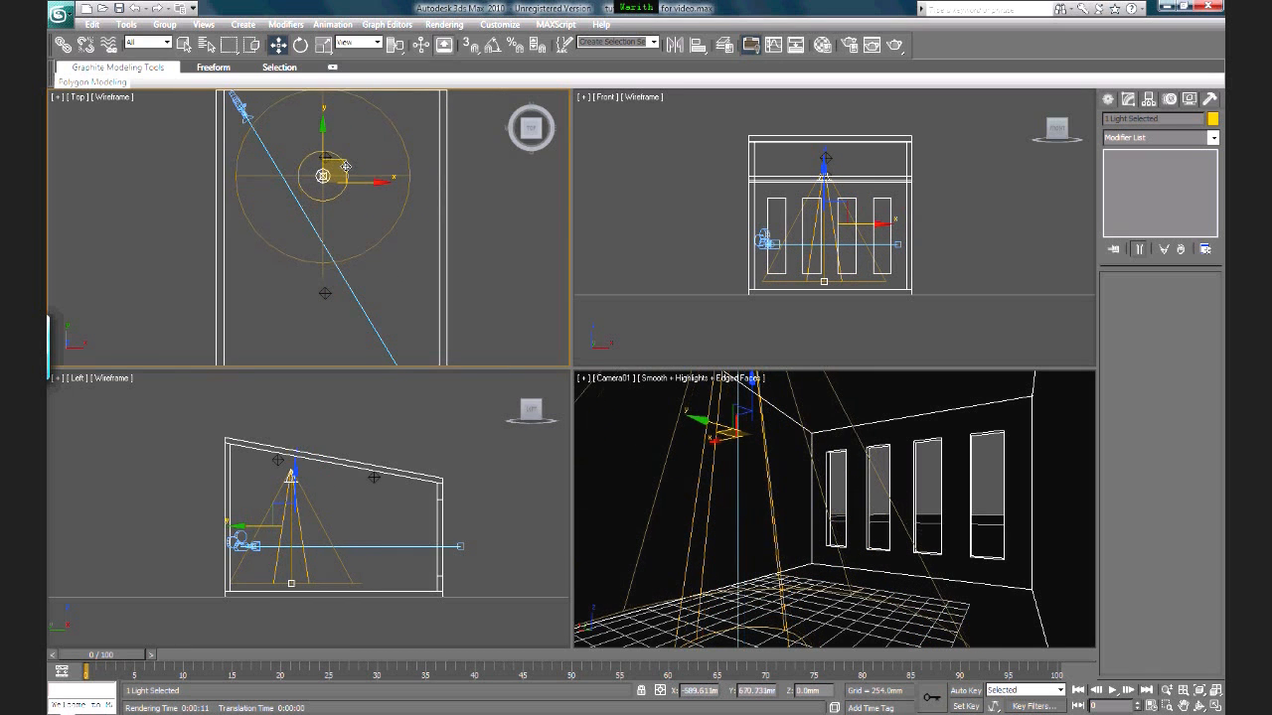
# Step: Clone the spotlight and its target once as an instance beside the omni light nearer the windows, then select the clone's light source
pyautogui.scroll(1, 318, 577)
pyautogui.moveTo(312, 501); pyautogui.dragTo(444, 517)
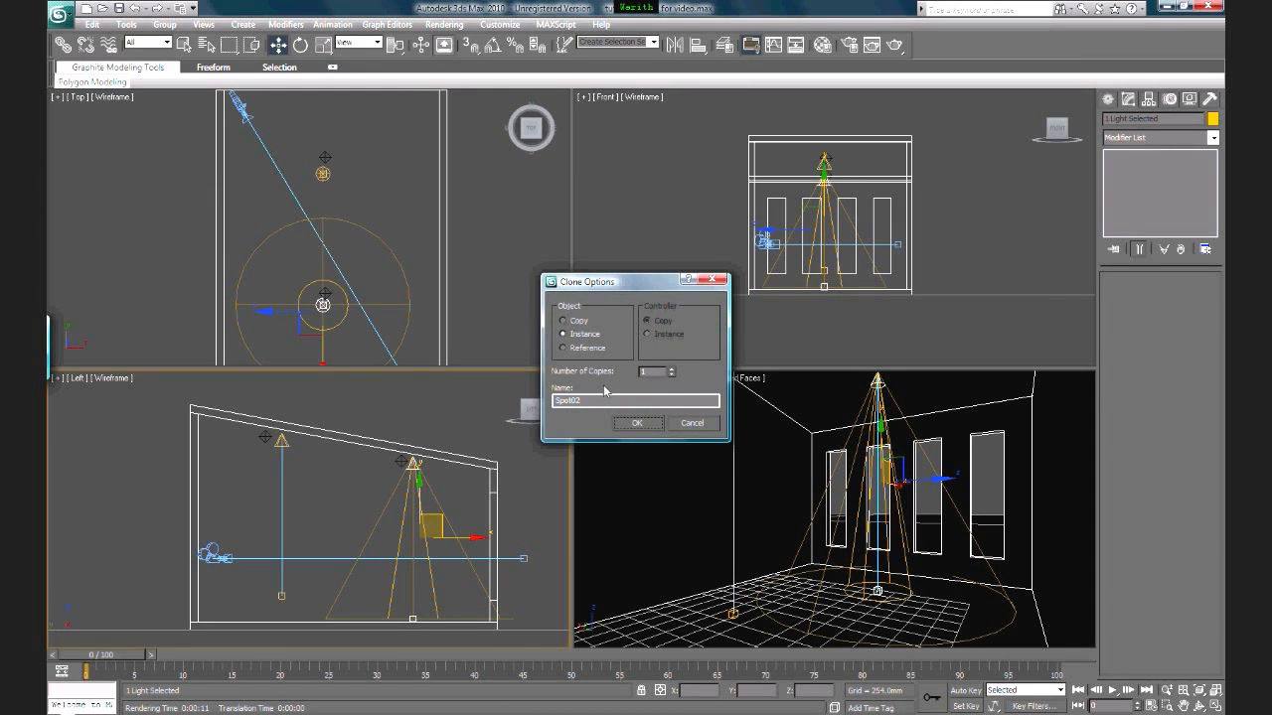
pyautogui.click(636, 423)
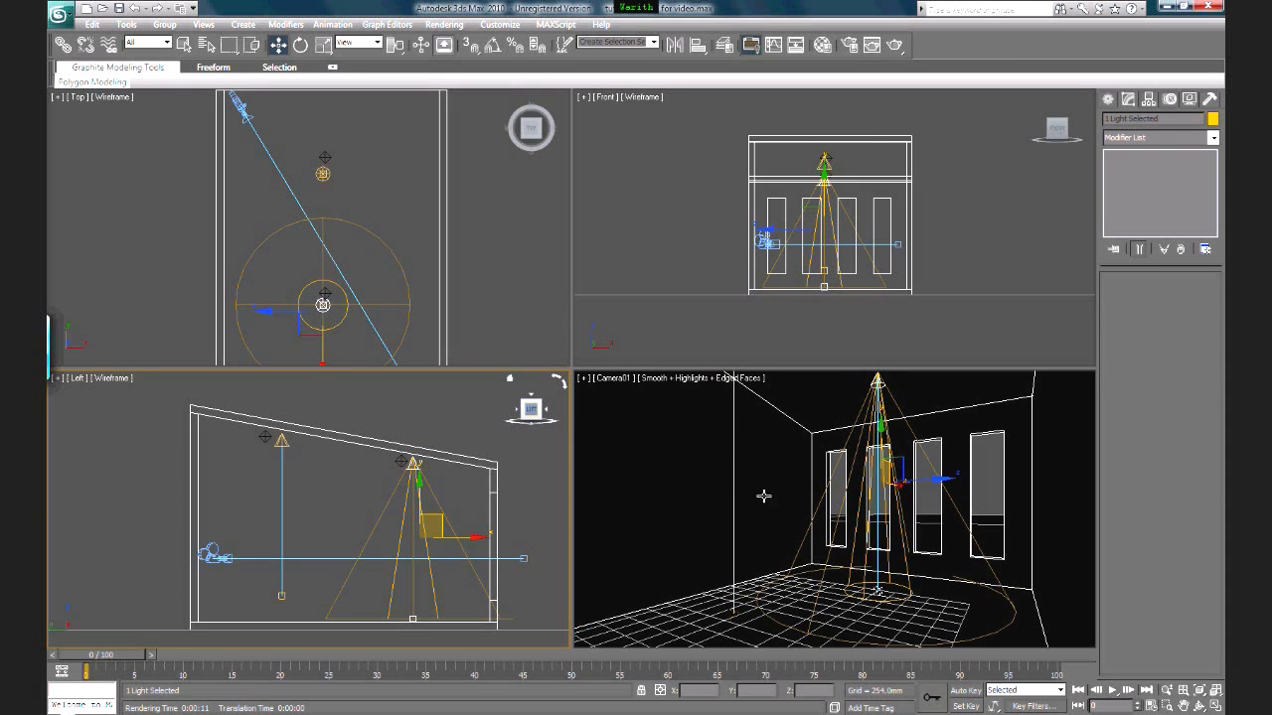
pyautogui.click(544, 467)
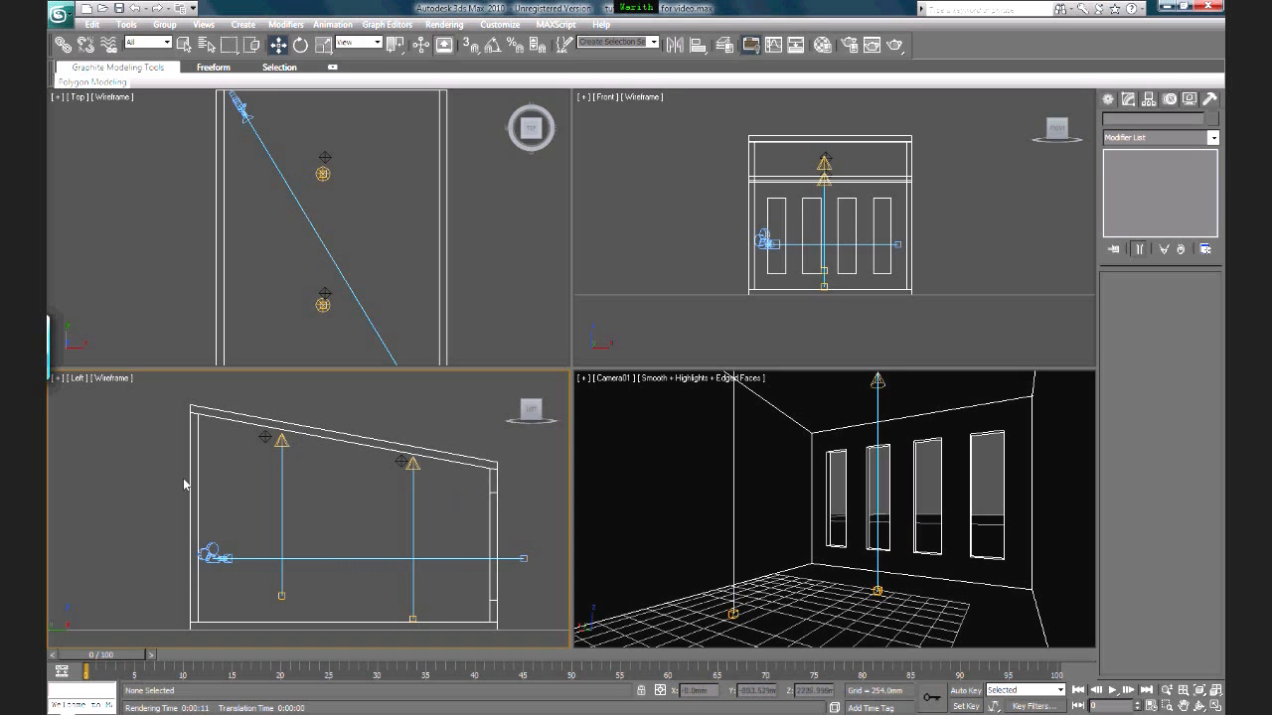
pyautogui.click(413, 465)
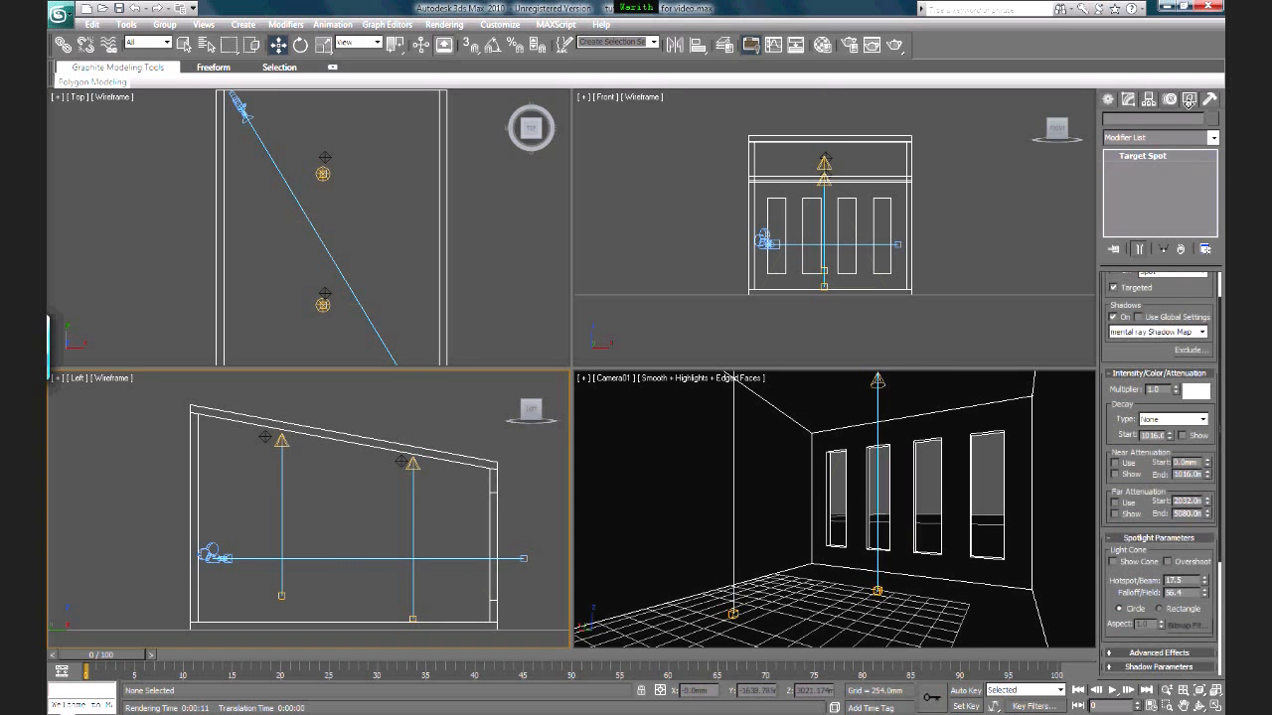
# Step: Set the instanced spotlight's multiplier to 0.5, render the Camera01 view to check both spotlights, and close the render window
pyautogui.moveTo(1165, 390); pyautogui.dragTo(996, 375)
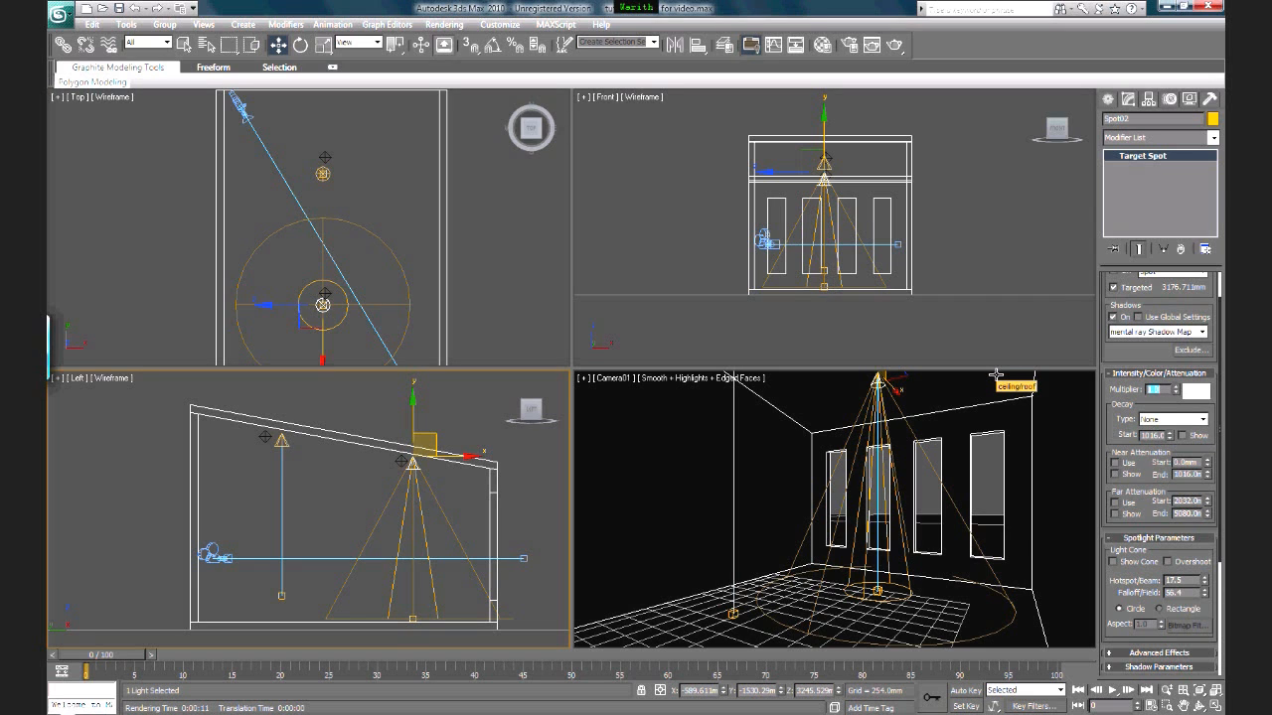
pyautogui.press('Return')
pyautogui.rightClick(630, 415)
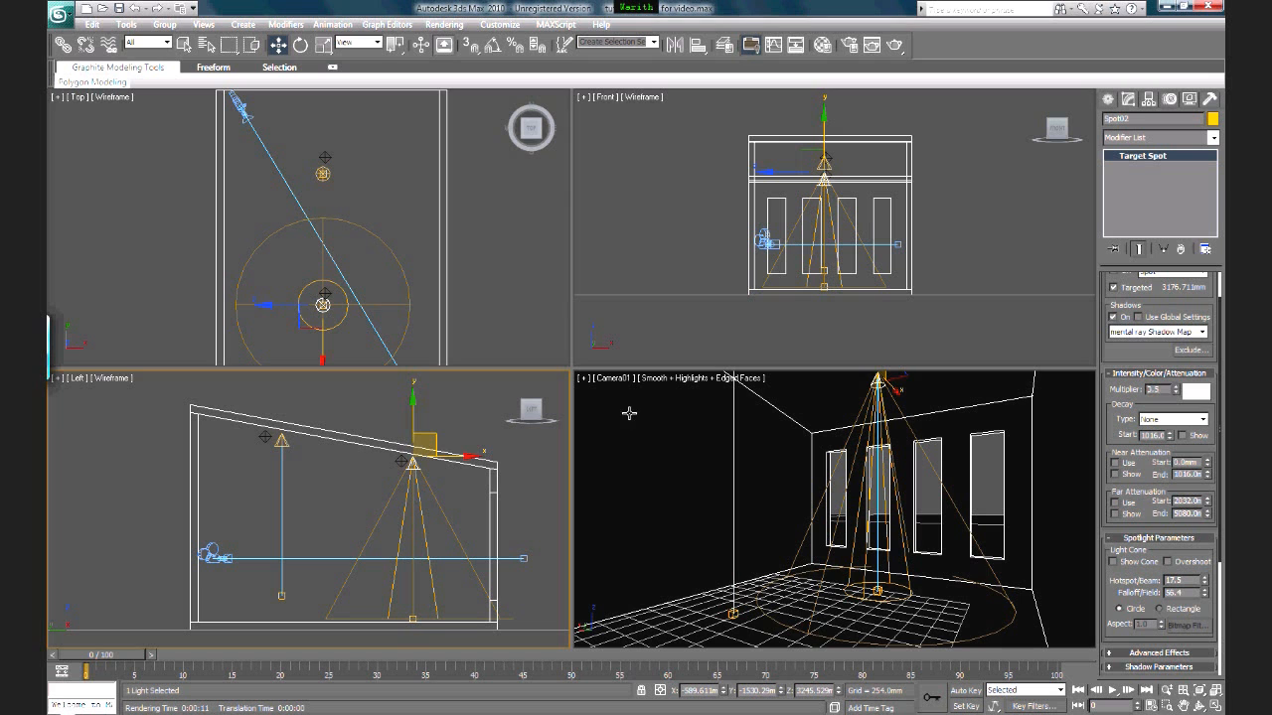
pyautogui.click(895, 45)
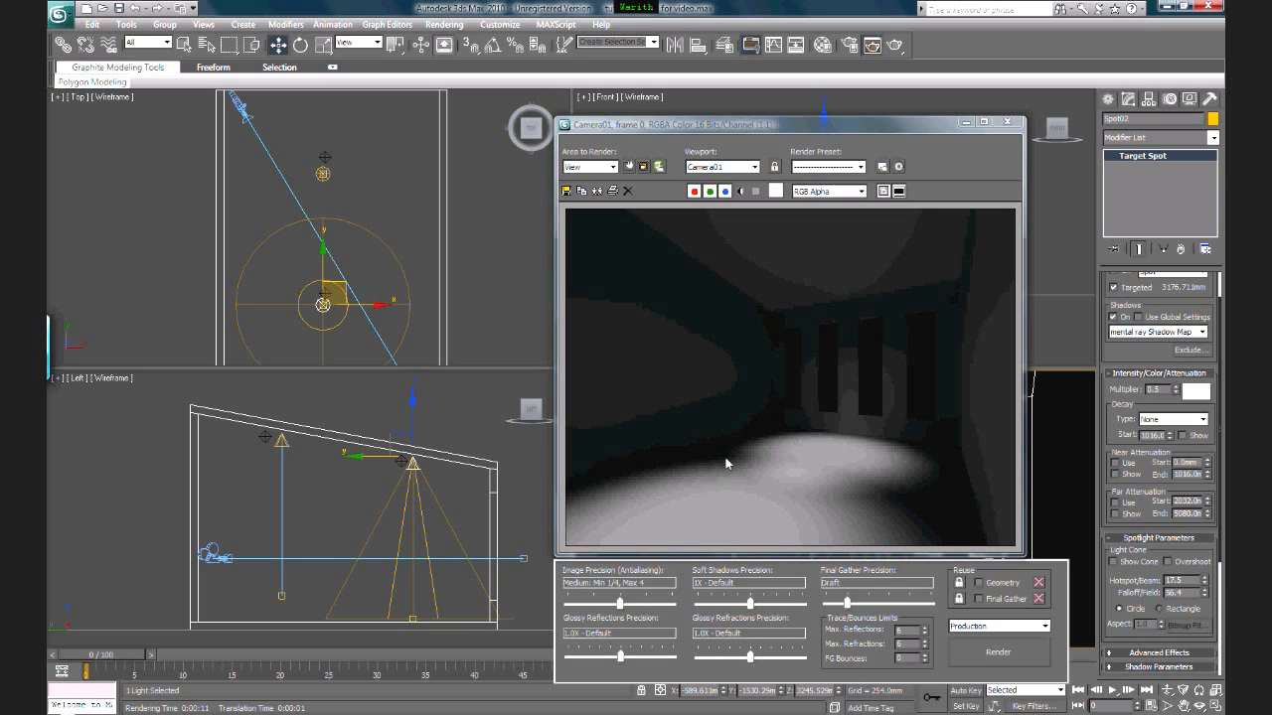
pyautogui.click(1009, 123)
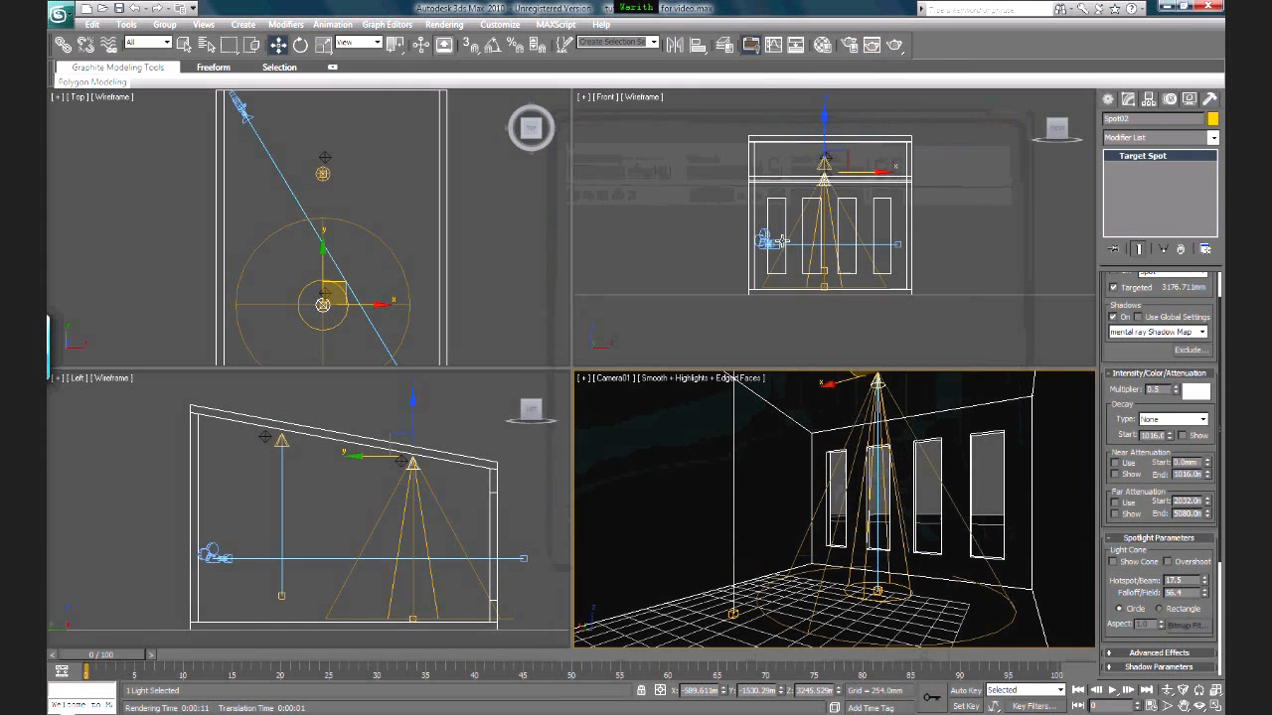
# Step: Switch the omni lights back on, render the Camera01 view to check the combined lighting, and close the render window
pyautogui.click(397, 462)
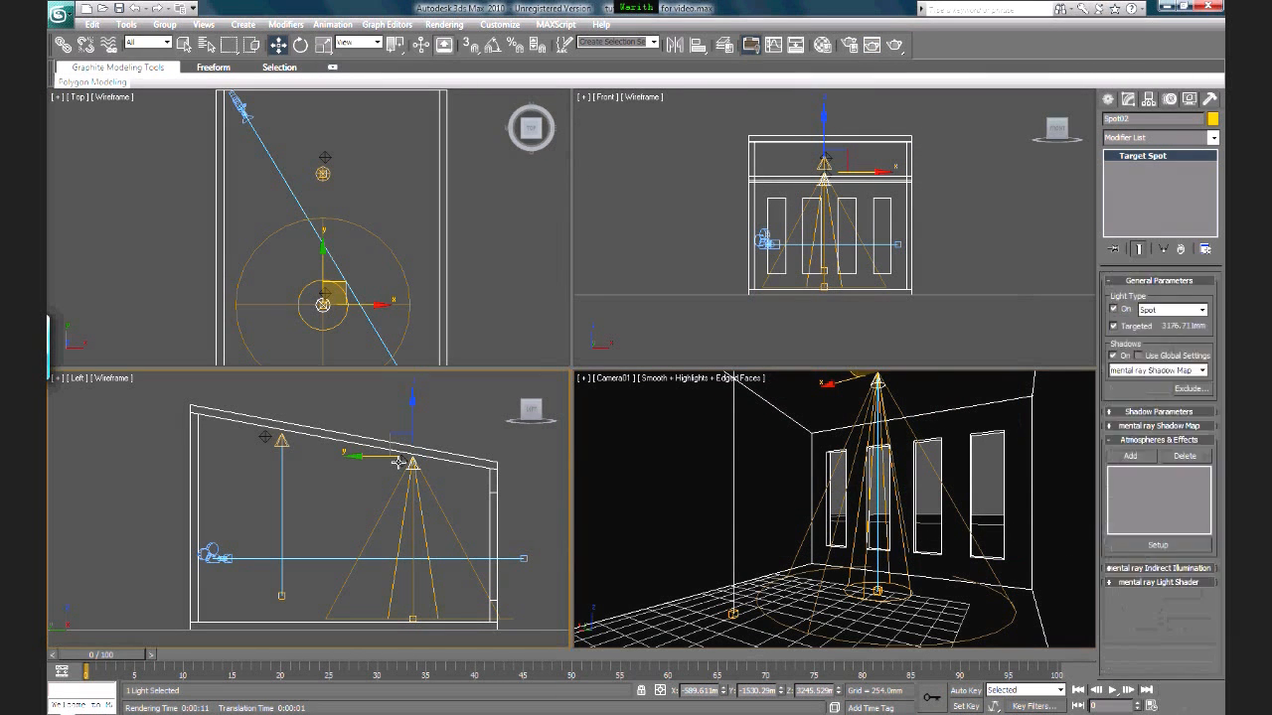
pyautogui.click(1114, 310)
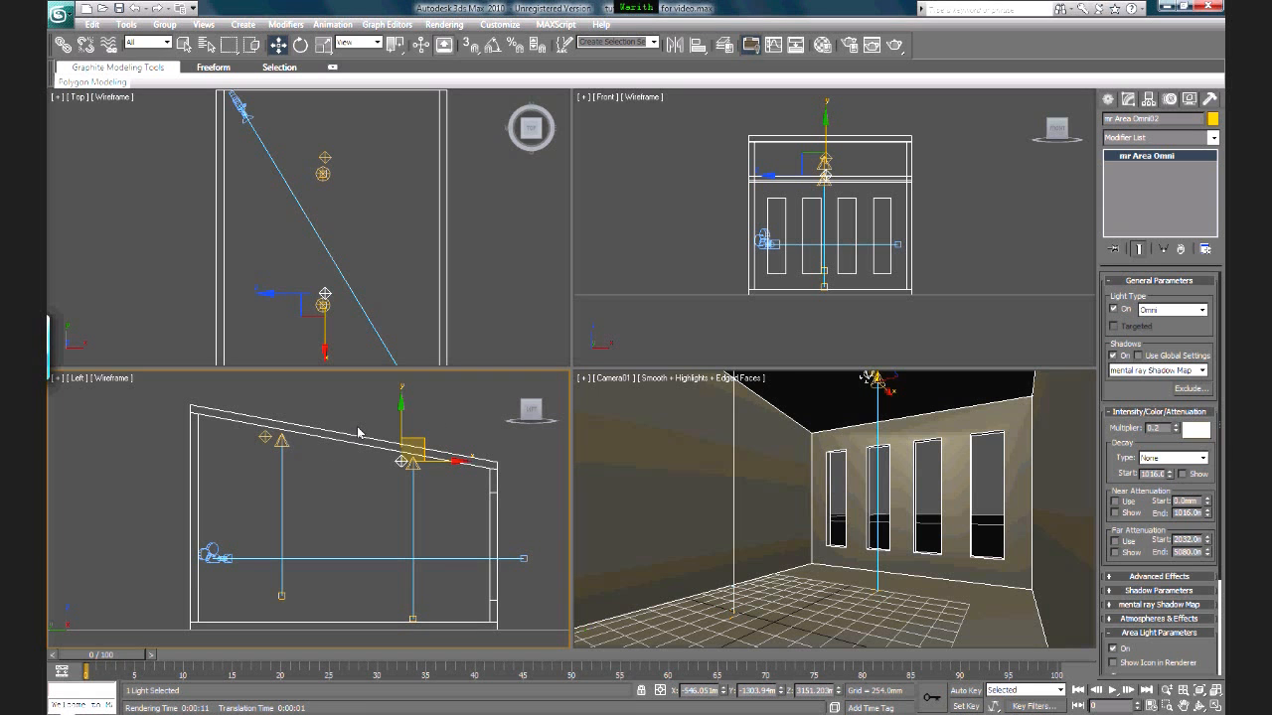
pyautogui.click(462, 424)
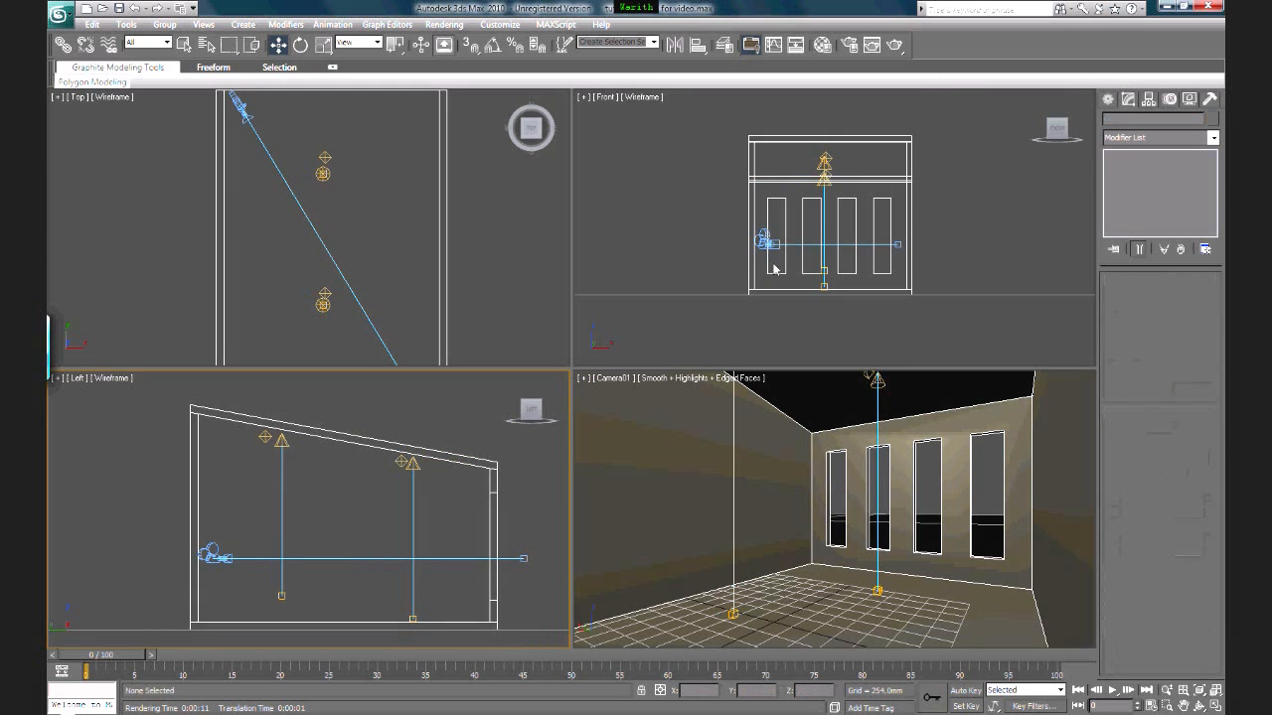
pyautogui.click(816, 490)
pyautogui.hotkey('shift', 'q')
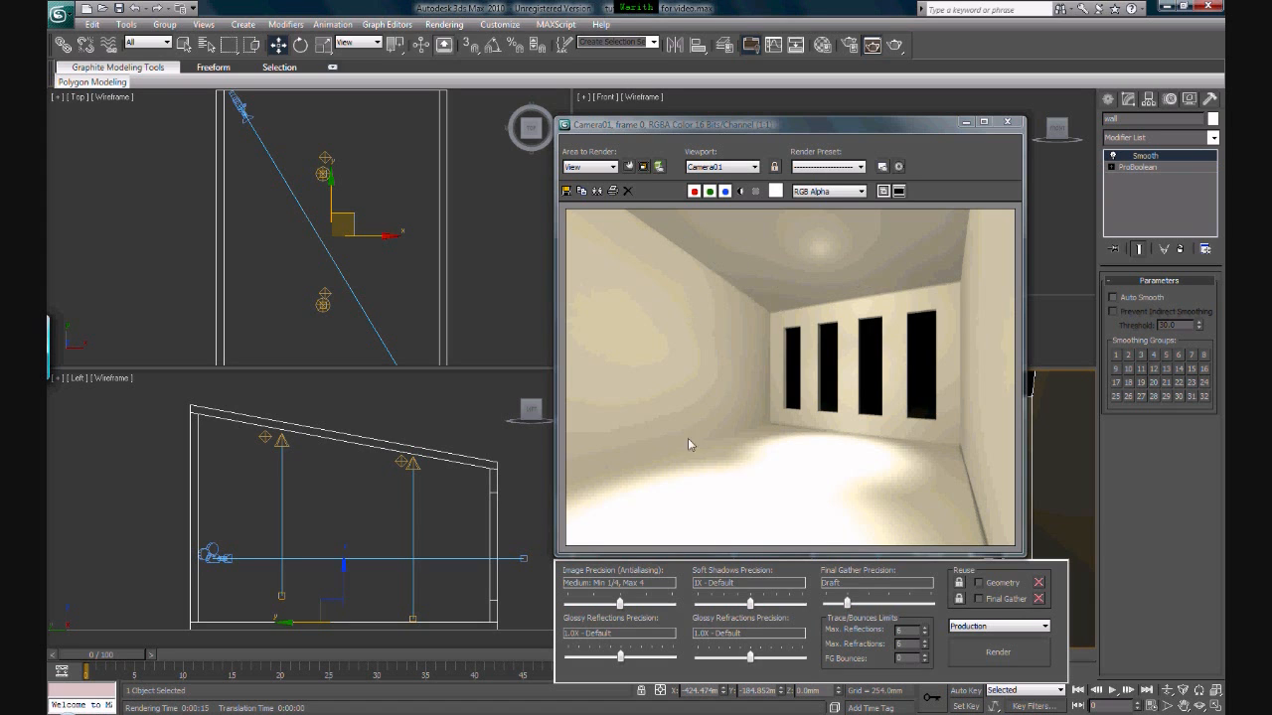
pyautogui.click(1012, 123)
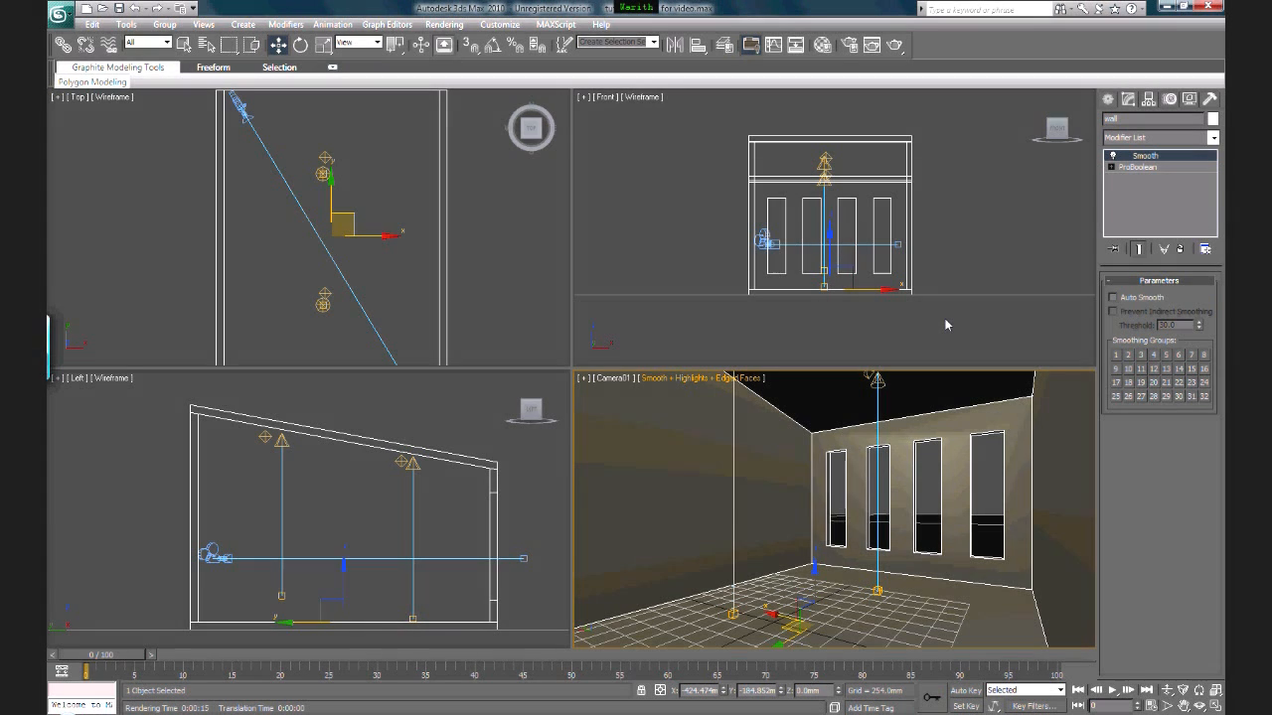
# Step: Switch off the instanced omni lights and the instanced spotlights
pyautogui.click(930, 490)
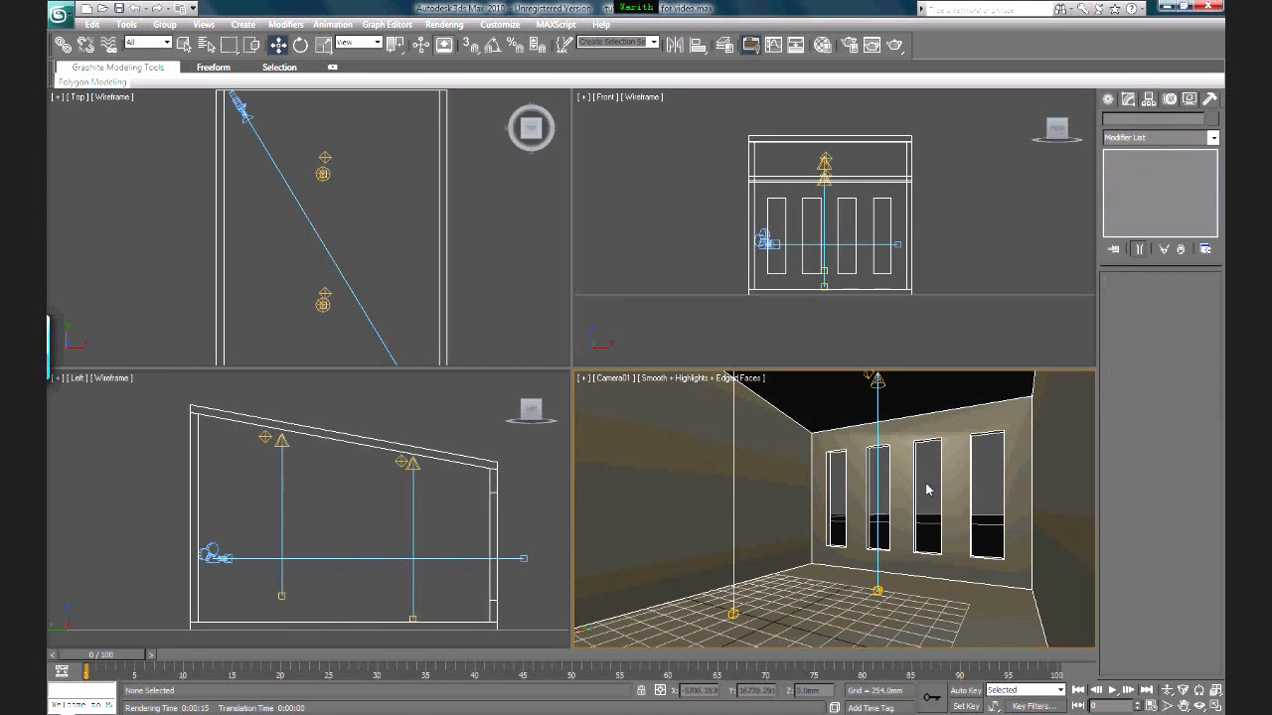
pyautogui.click(352, 443)
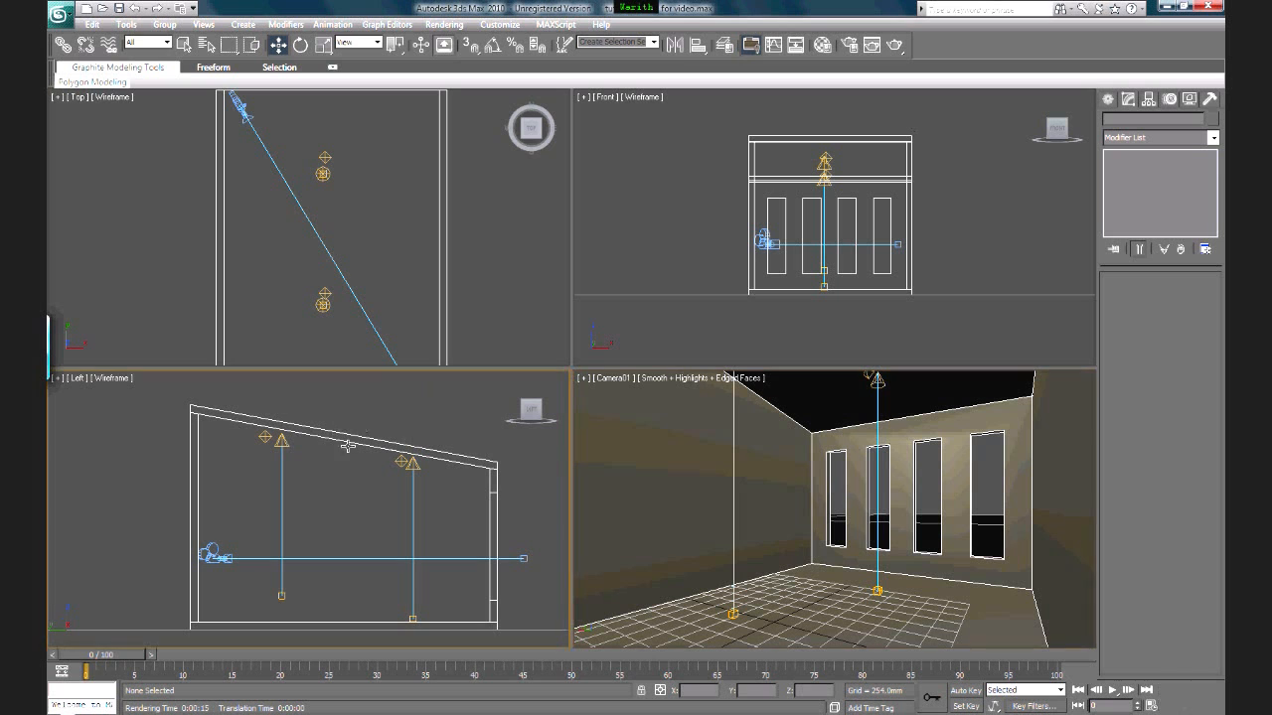
pyautogui.scroll(2, 307, 467)
pyautogui.click(249, 406)
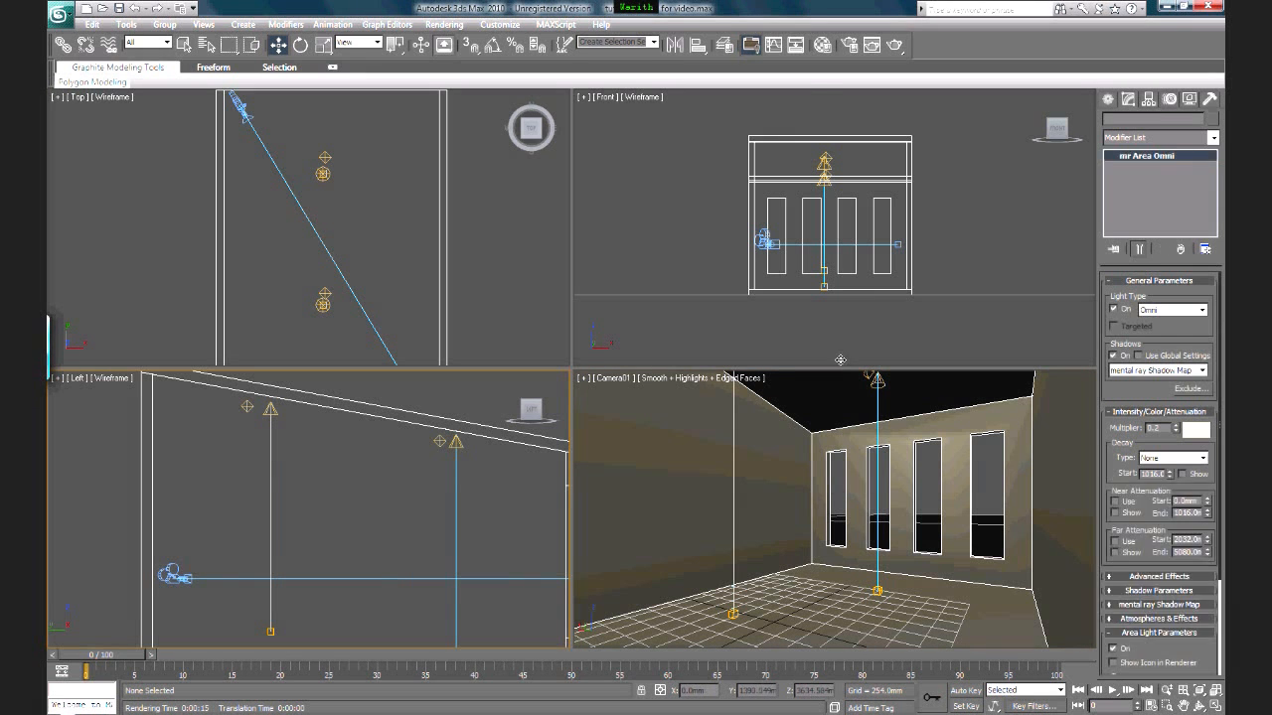
pyautogui.click(1114, 309)
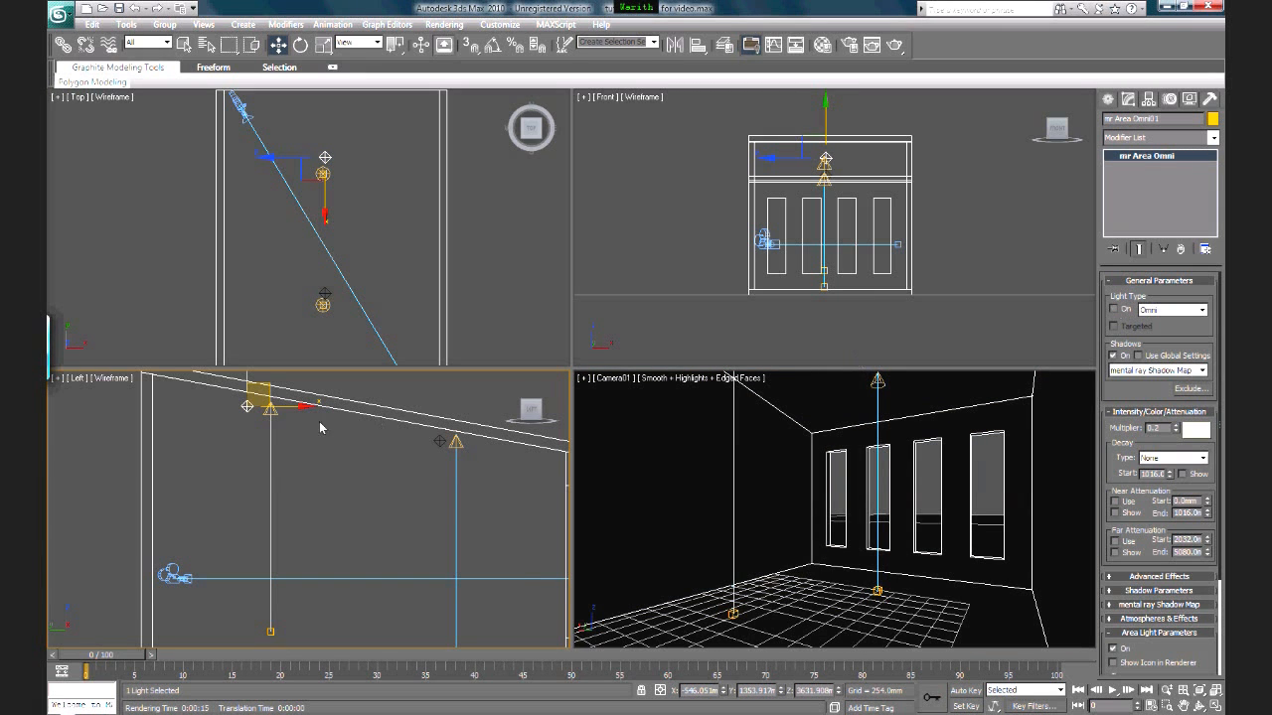
pyautogui.click(270, 411)
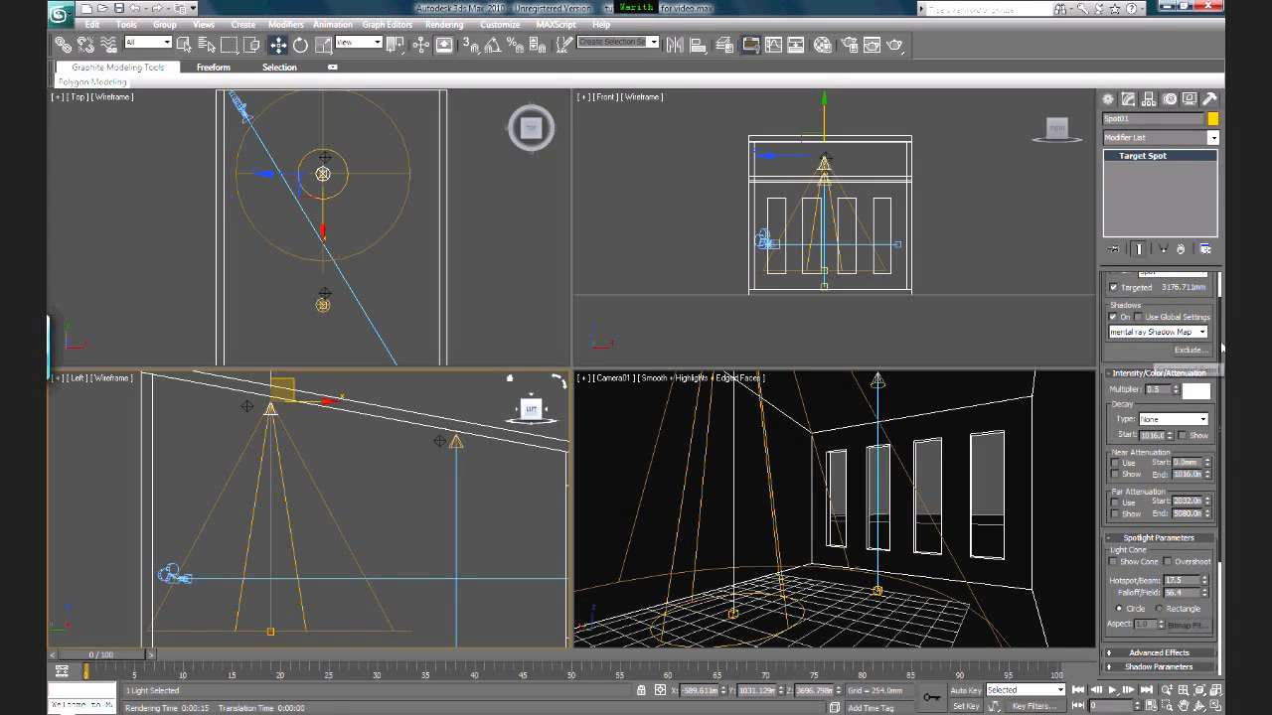
pyautogui.scroll(2, 1163, 338)
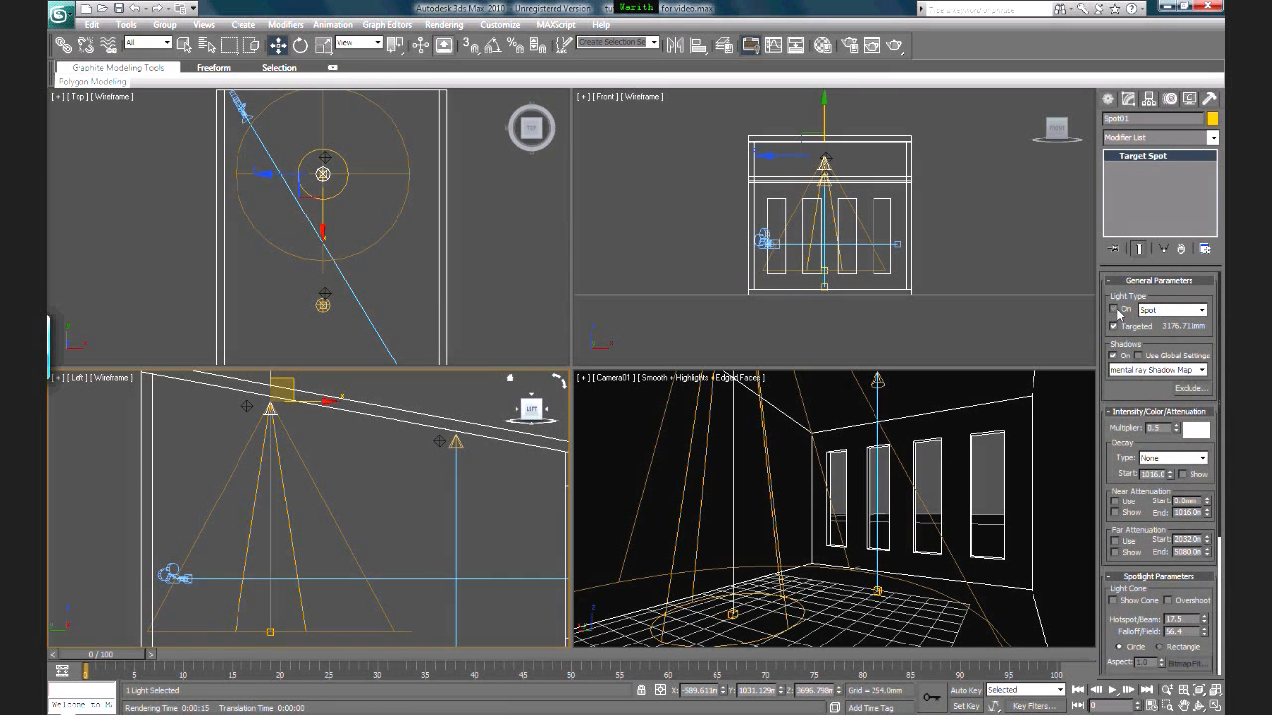
pyautogui.click(928, 478)
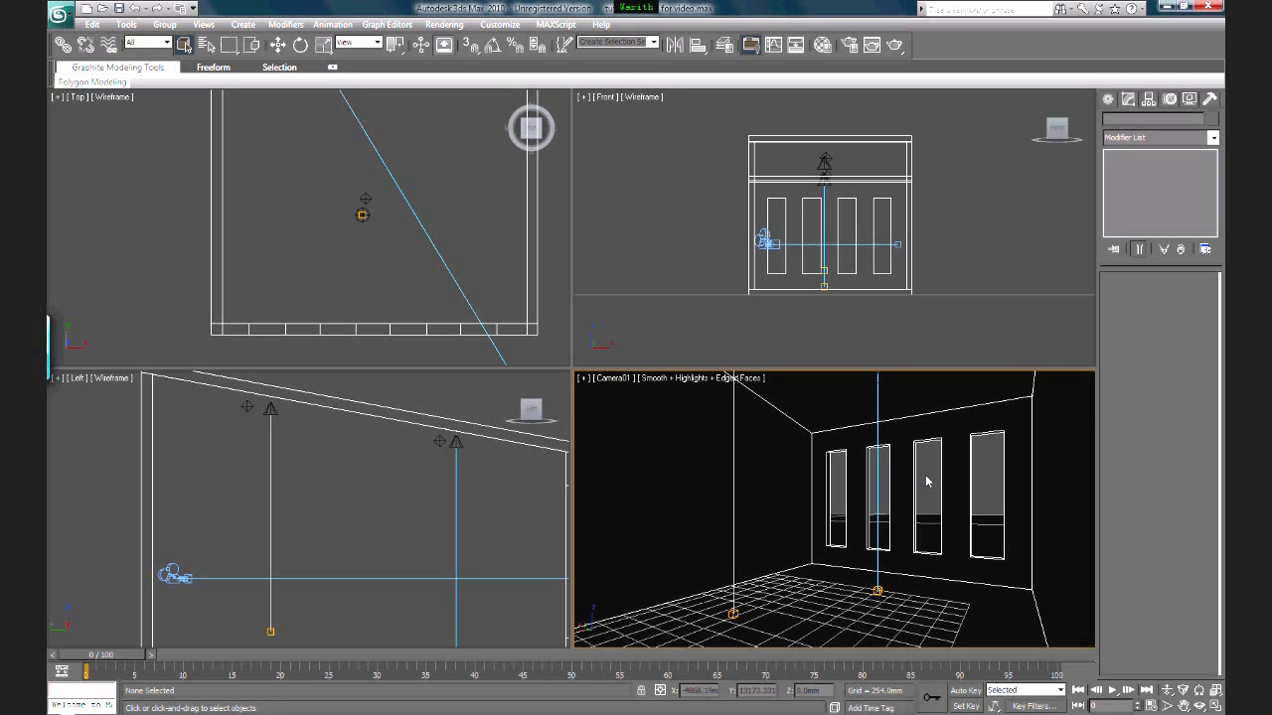
# Step: Create a teapot with a radius of about 580 mm on the floor in front of the windows
pyautogui.click(1113, 98)
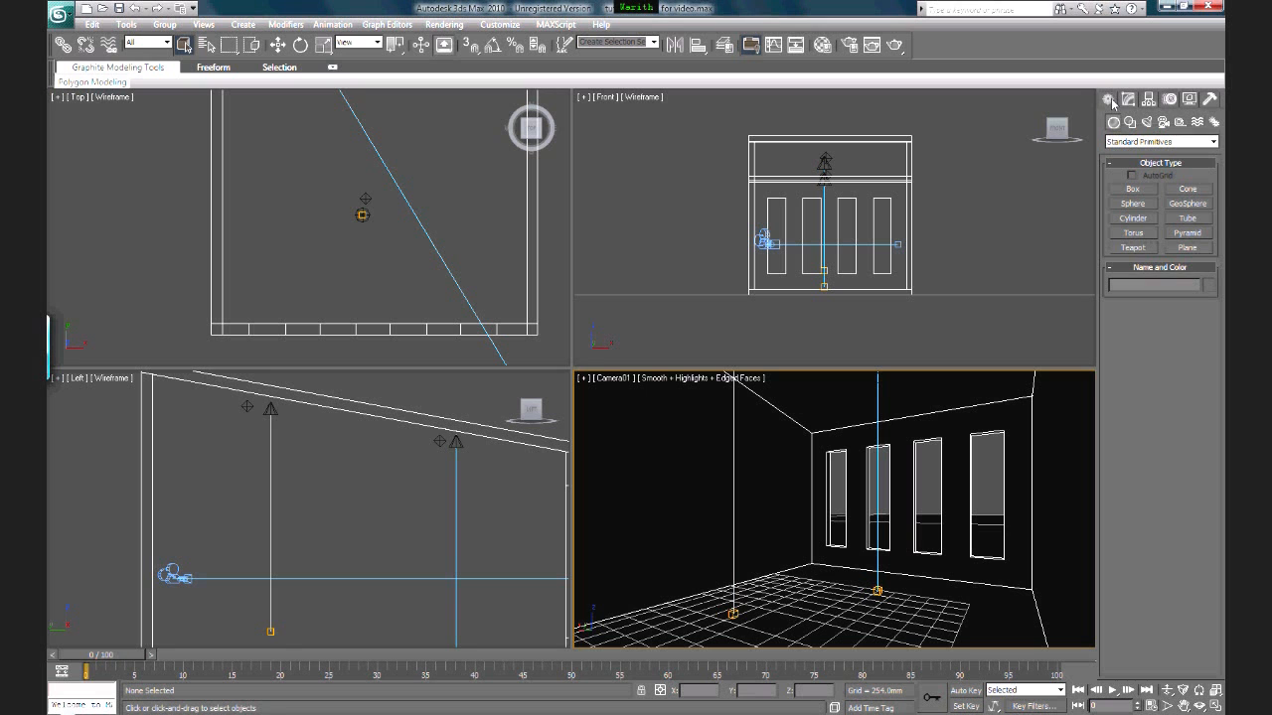
pyautogui.click(1133, 247)
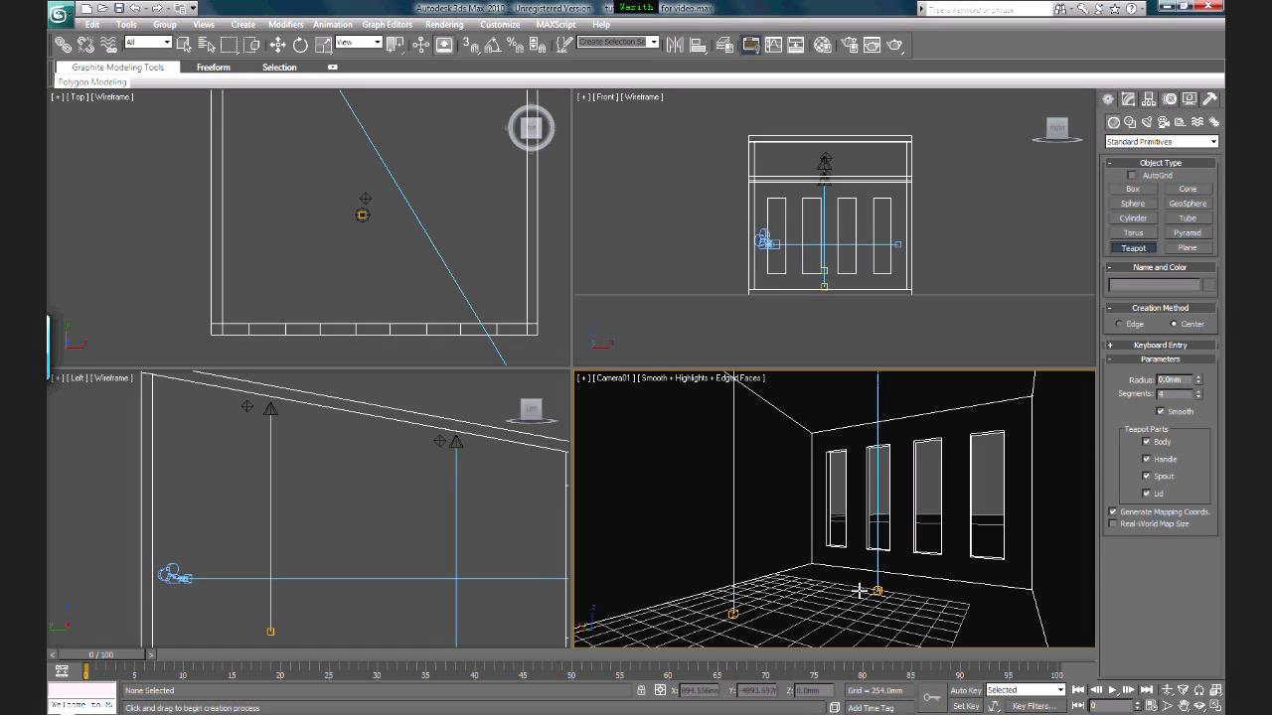
pyautogui.moveTo(858, 591); pyautogui.dragTo(893, 590)
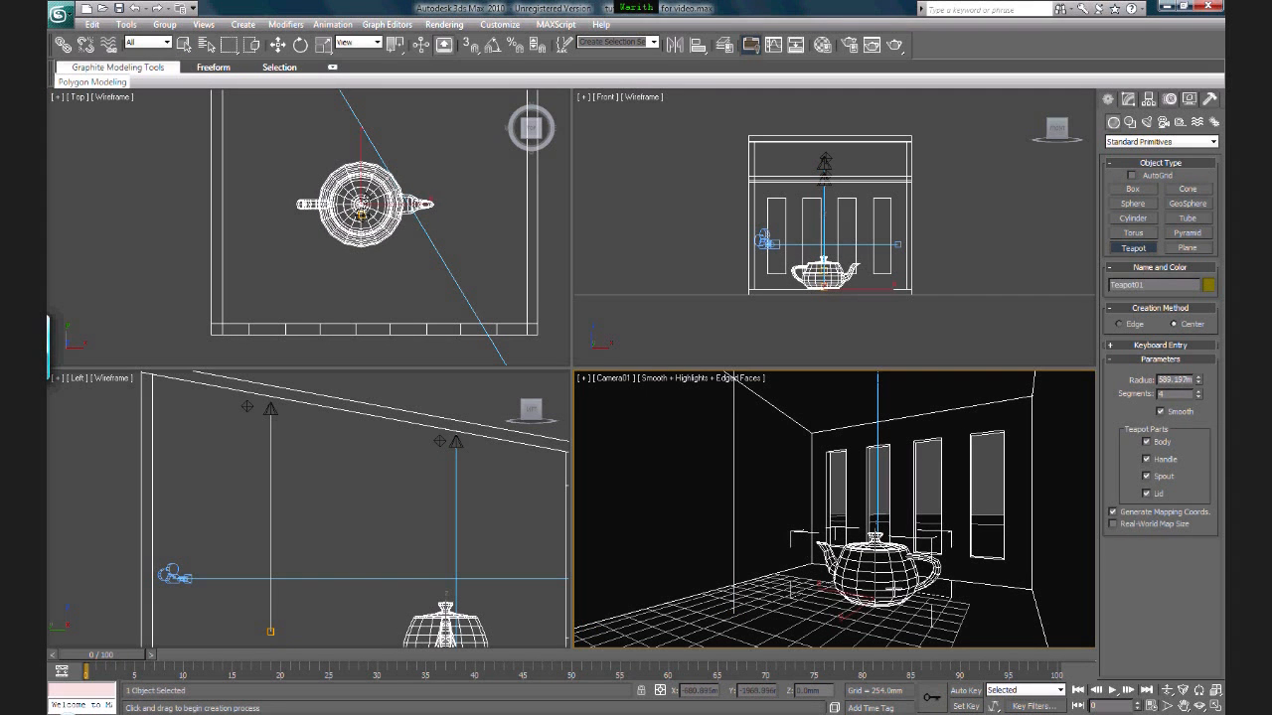
pyautogui.rightClick(886, 511)
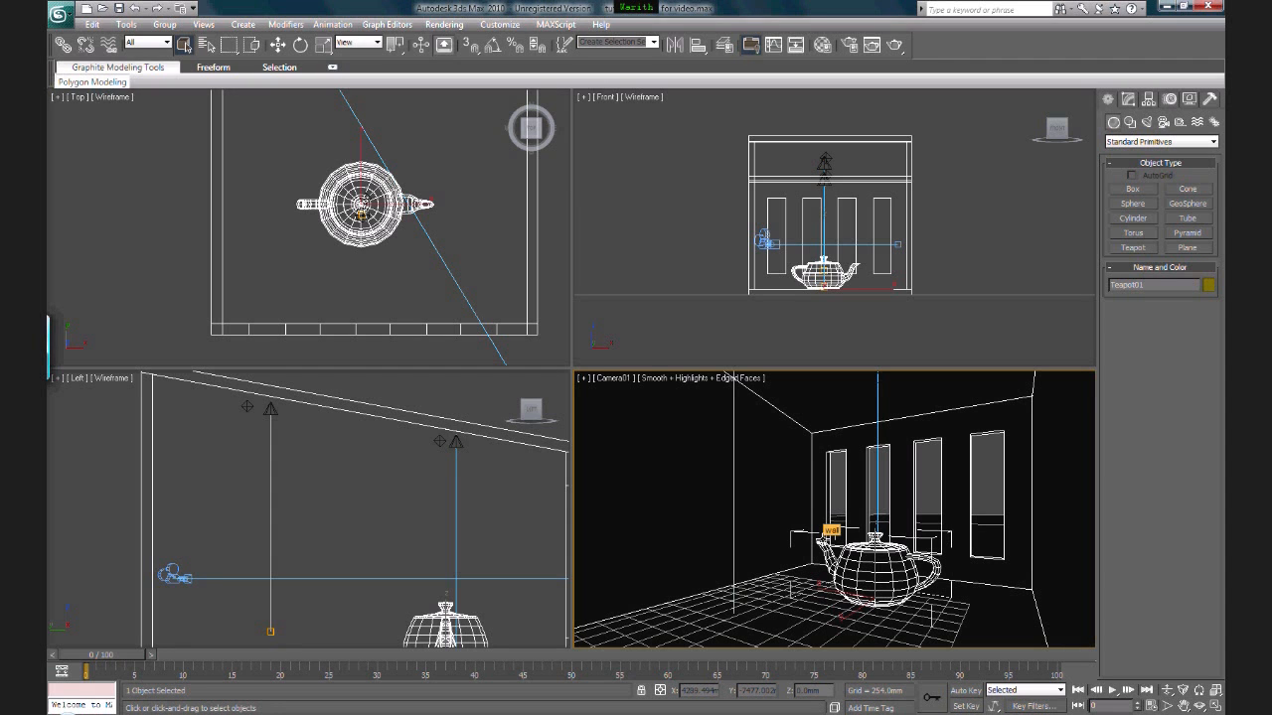
# Step: Enable coloured self-illumination on the first sample material and set it to pale yellow, RGB 255, 255, 212
pyautogui.press('m')
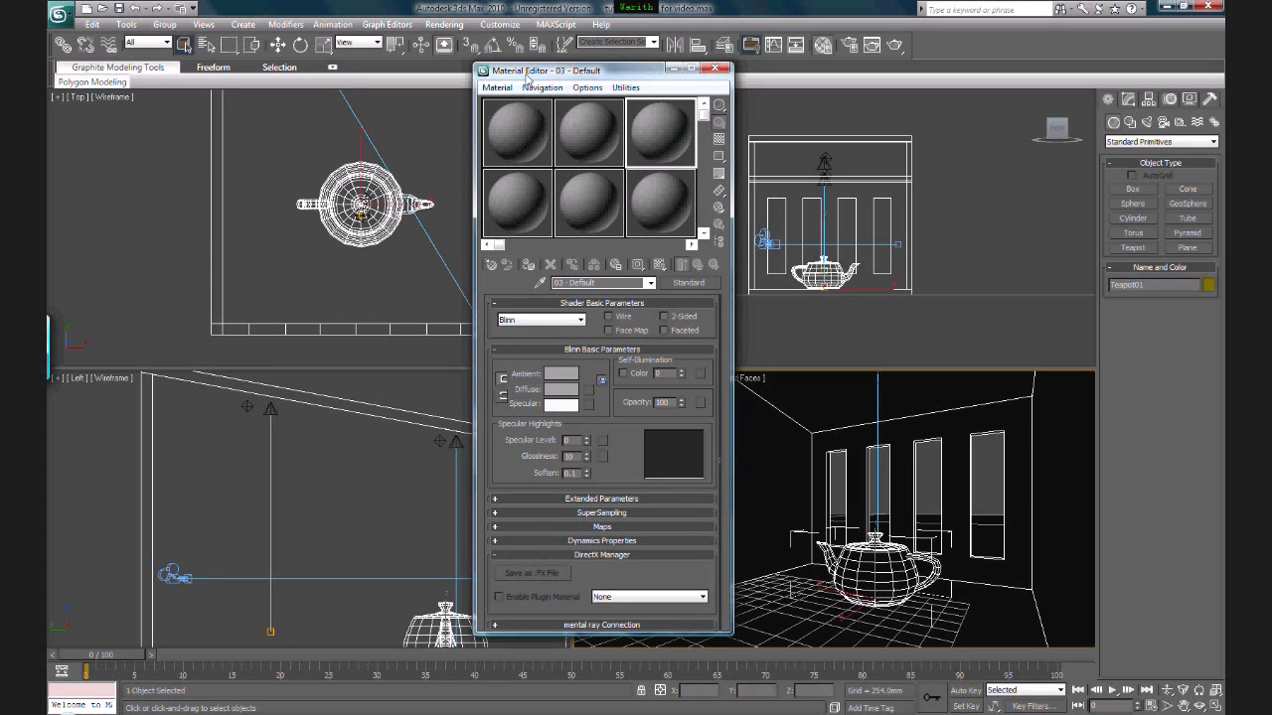
pyautogui.click(535, 136)
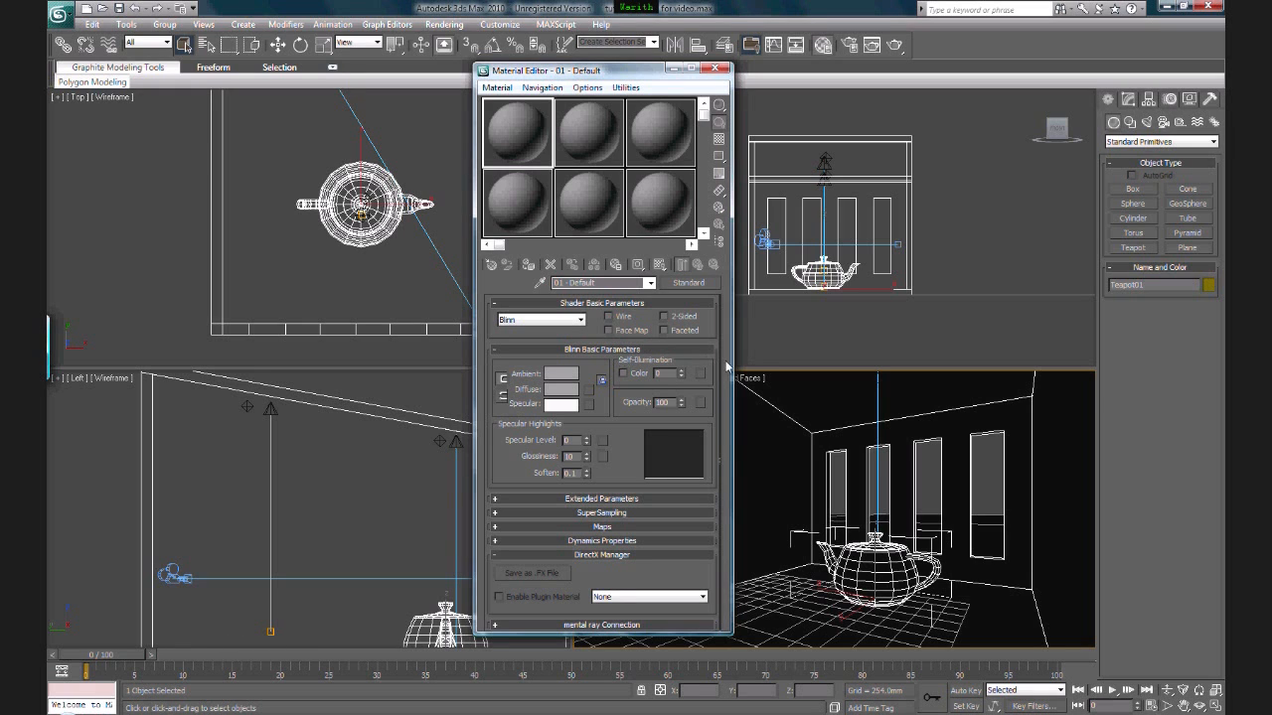
pyautogui.click(623, 374)
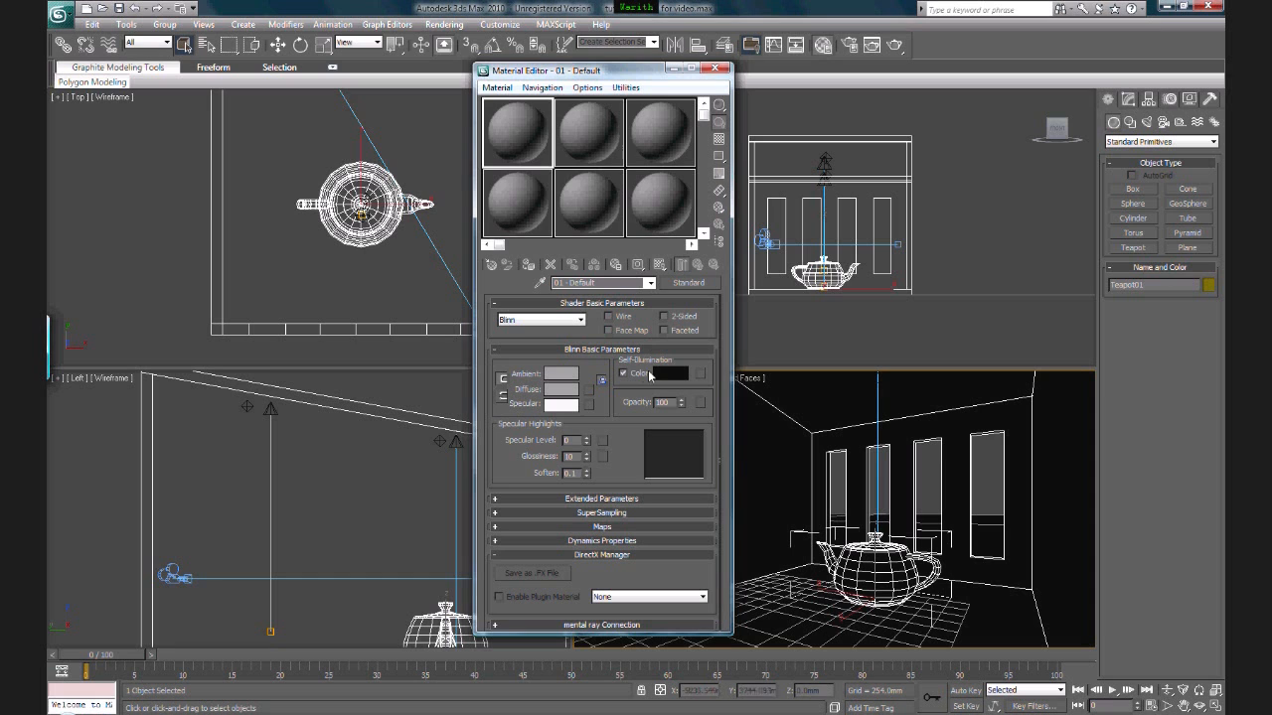
pyautogui.click(651, 374)
pyautogui.moveTo(460, 175); pyautogui.dragTo(459, 195)
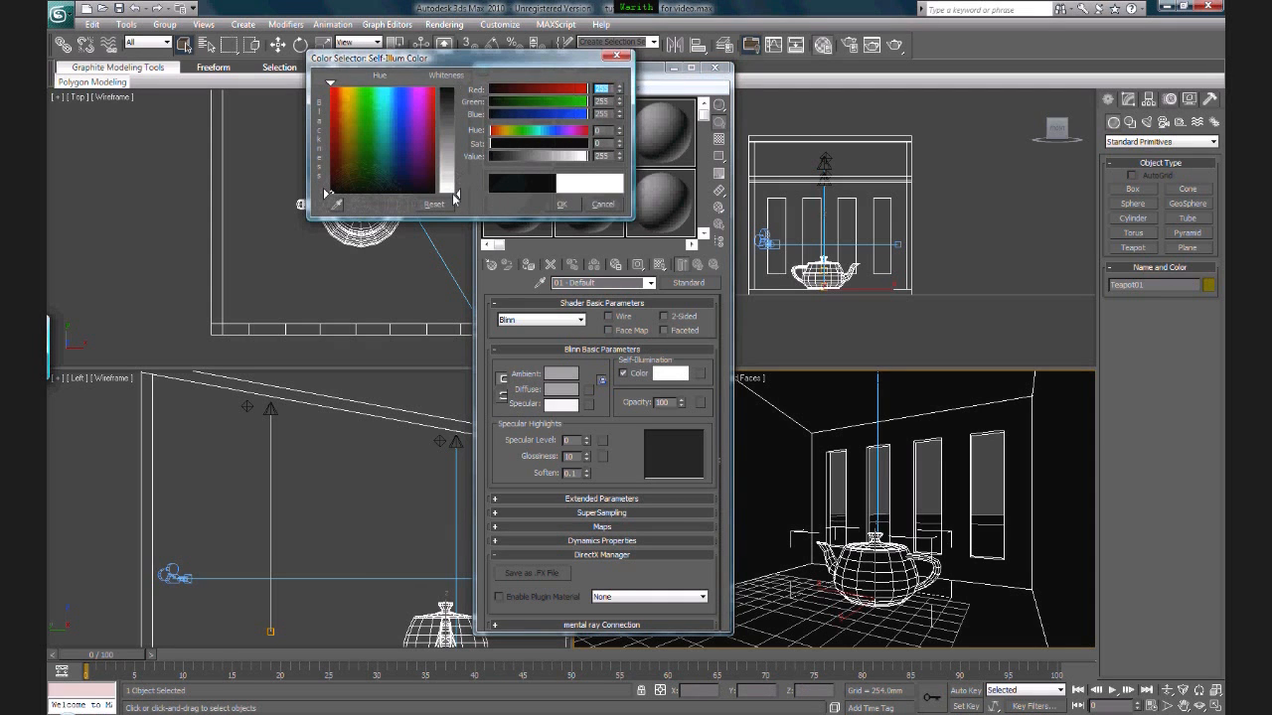
pyautogui.moveTo(588, 121); pyautogui.dragTo(572, 121)
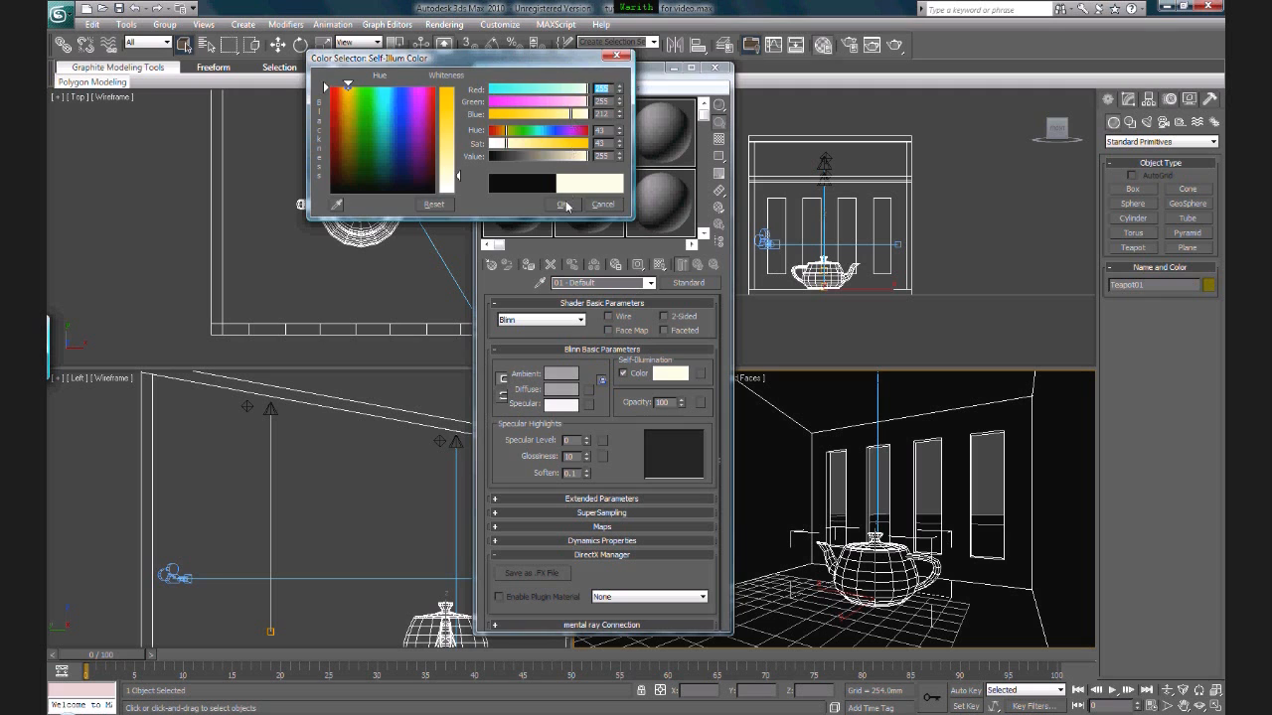
pyautogui.click(561, 203)
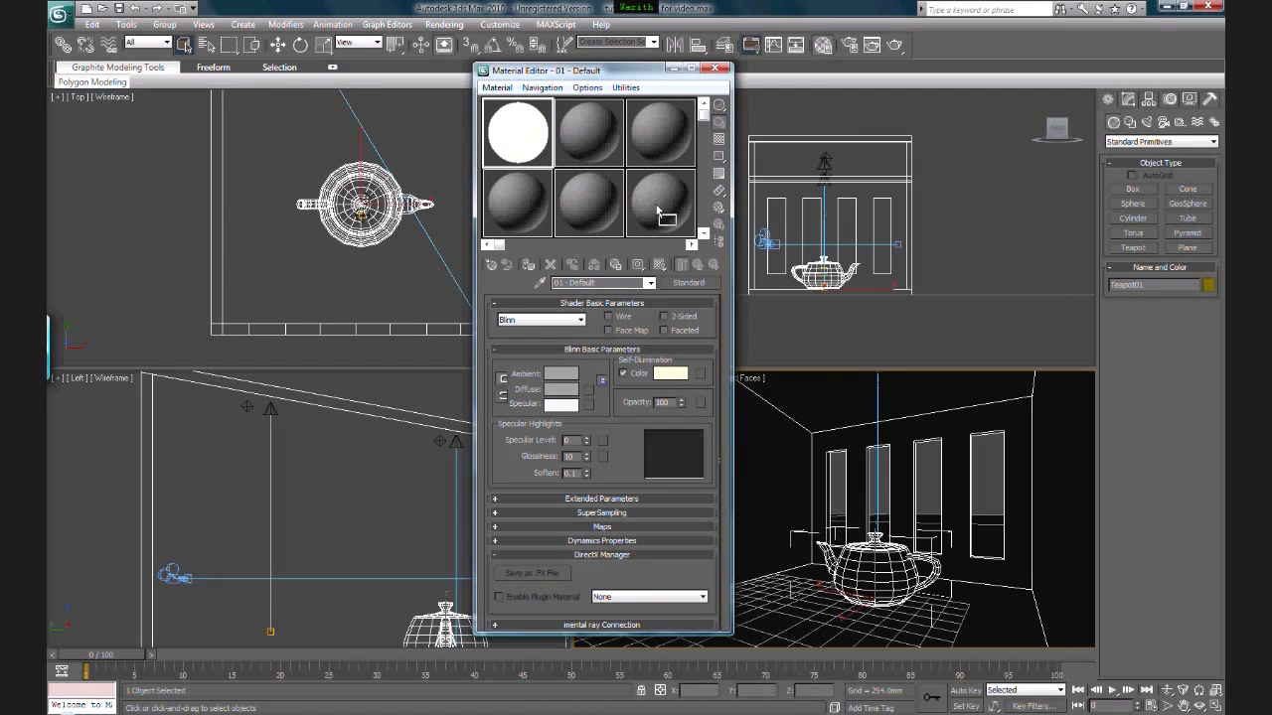
# Step: Apply the self-illuminated material to the teapot, test-render the Camera01 view, and close the render window and Material Editor
pyautogui.moveTo(888, 574); pyautogui.dragTo(890, 578)
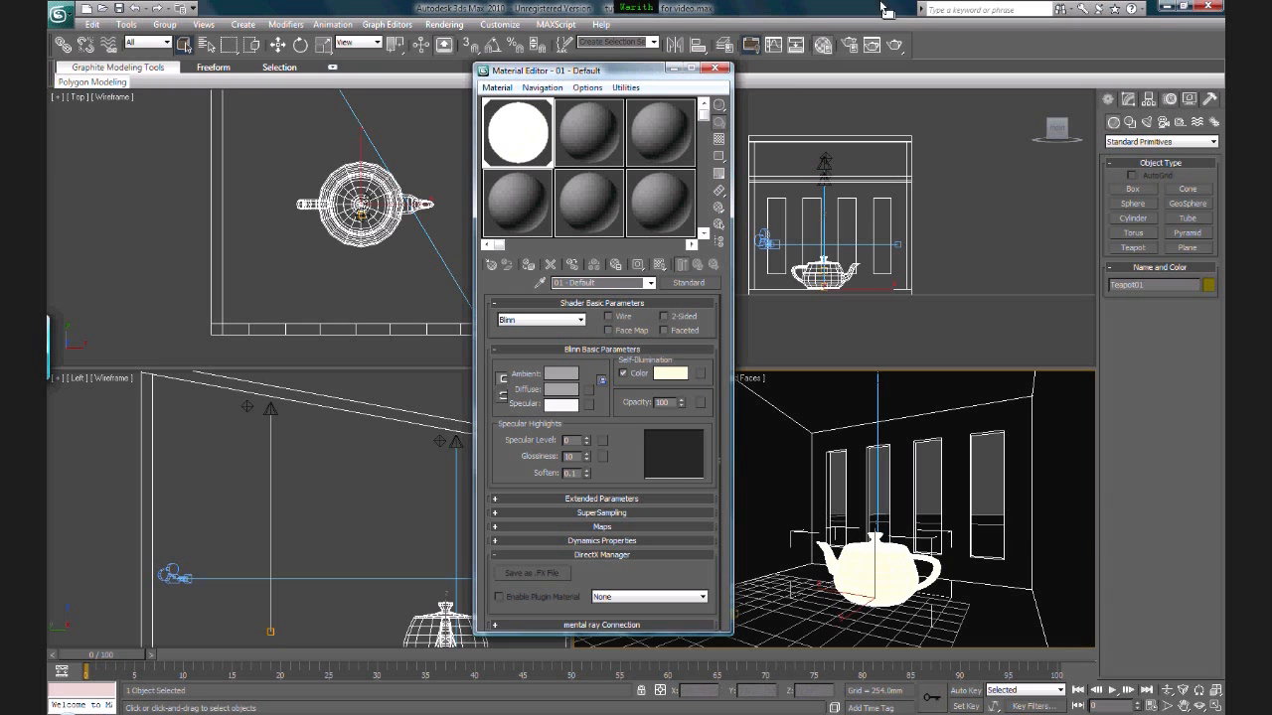
pyautogui.click(895, 44)
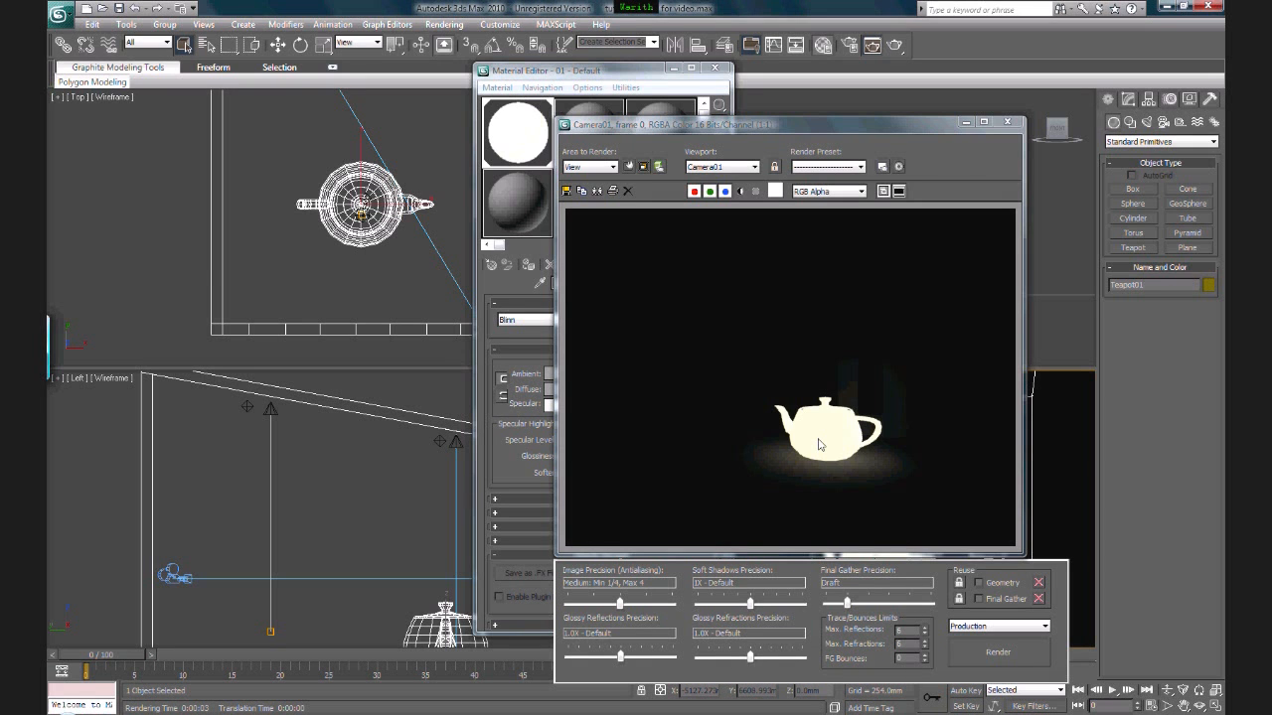
pyautogui.click(1007, 121)
pyautogui.click(714, 67)
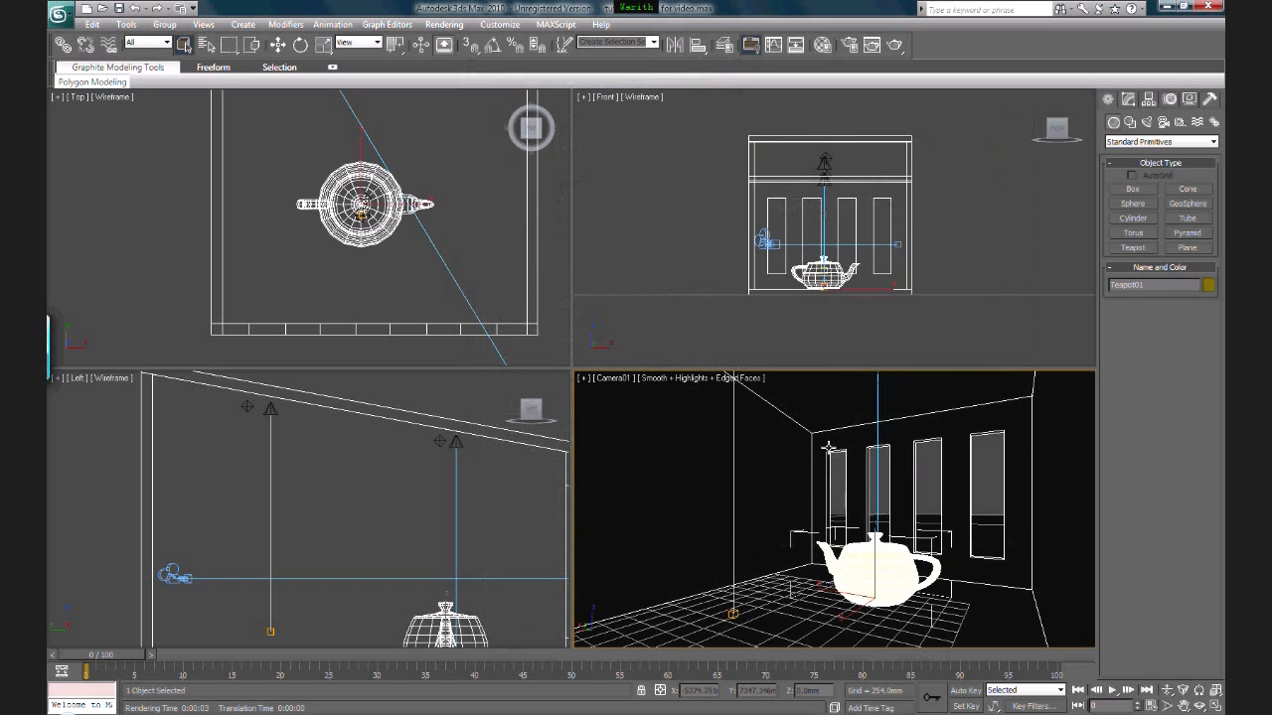
# Step: Replace the teapot with a thin upright box before the windows, about 29 mm long, 2169 mm wide and 1936 mm high
pyautogui.press('Delete')
pyautogui.click(1132, 188)
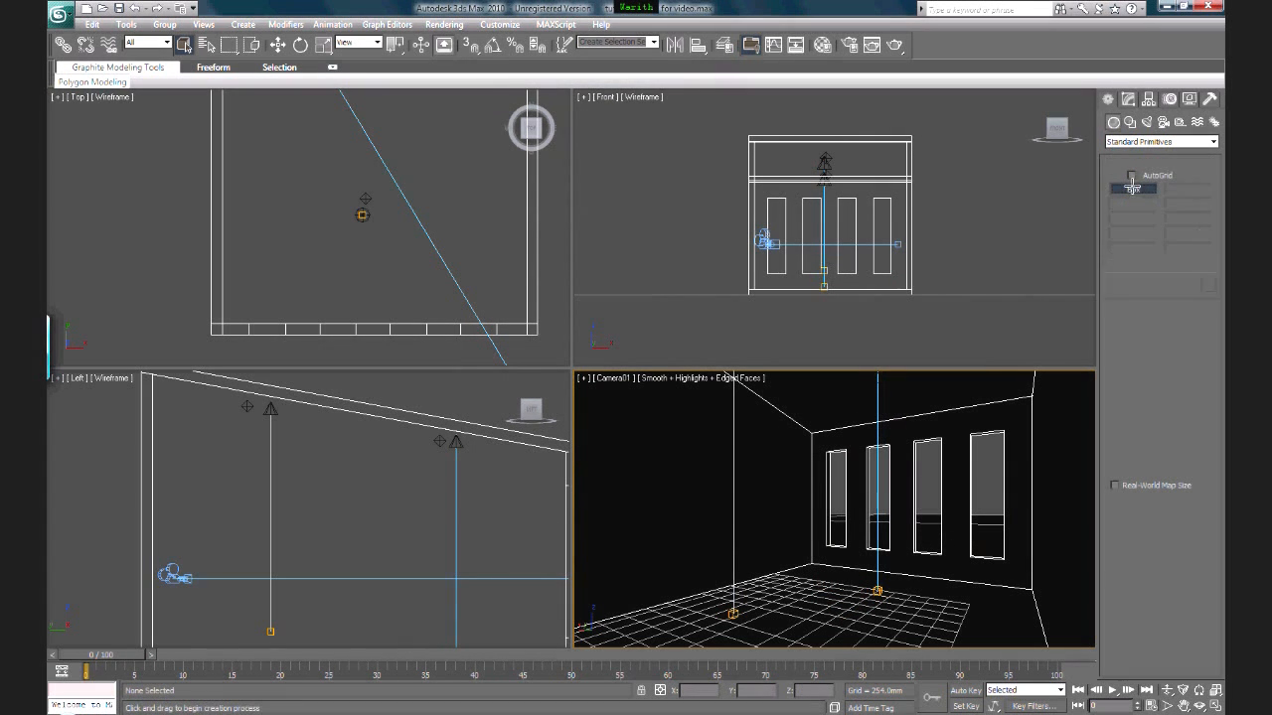
pyautogui.moveTo(318, 282); pyautogui.dragTo(474, 274)
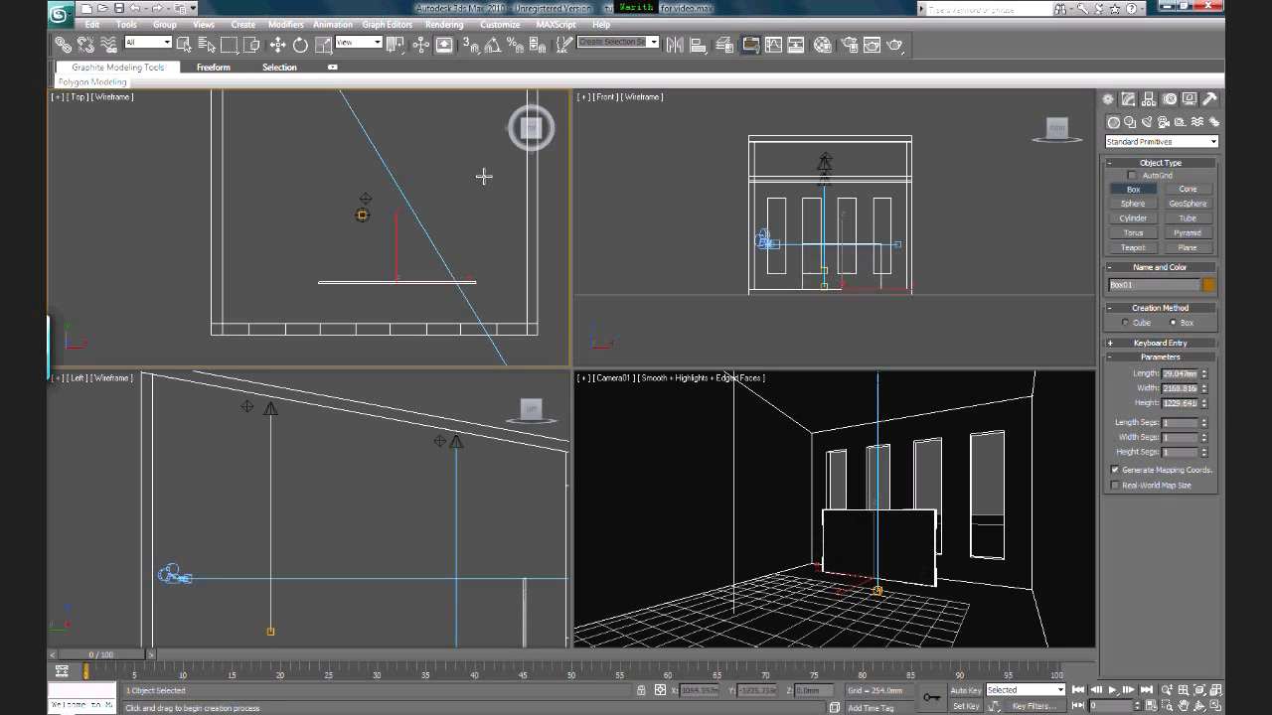
pyautogui.click(486, 142)
pyautogui.rightClick(865, 509)
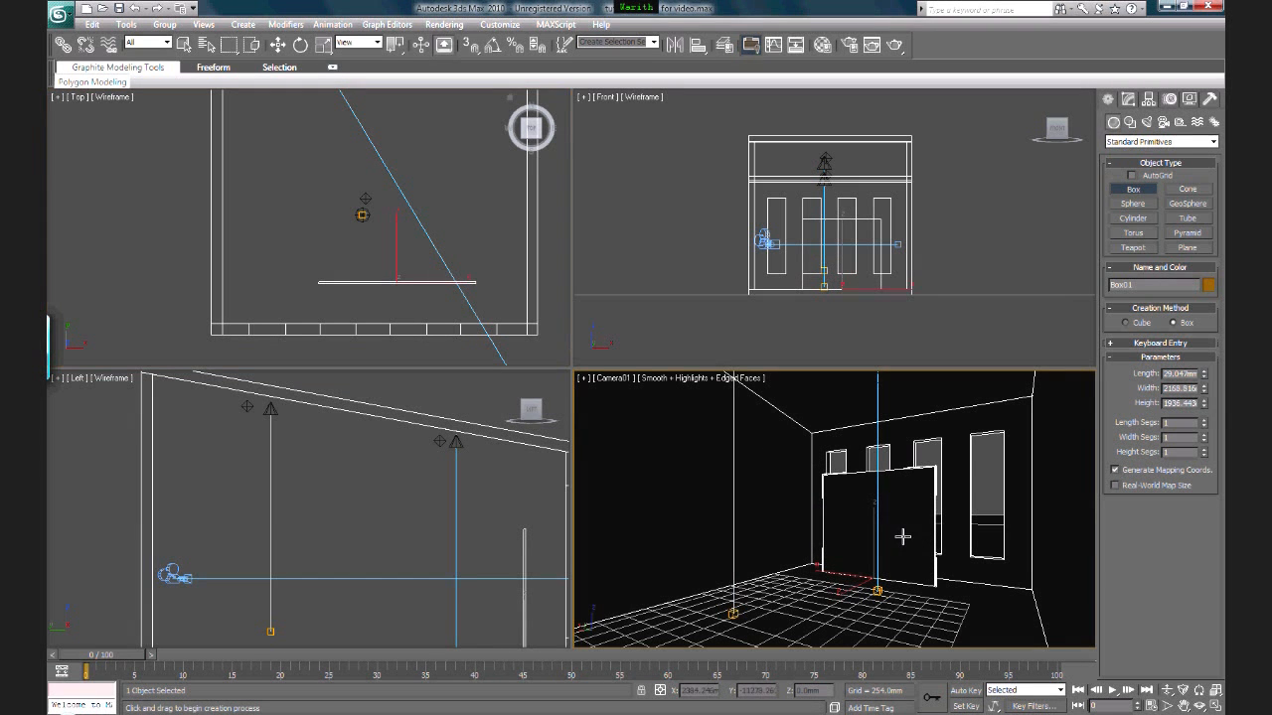
# Step: Enable coloured self-illumination on the second sample material and assign a Bitmap map to it
pyautogui.click(823, 43)
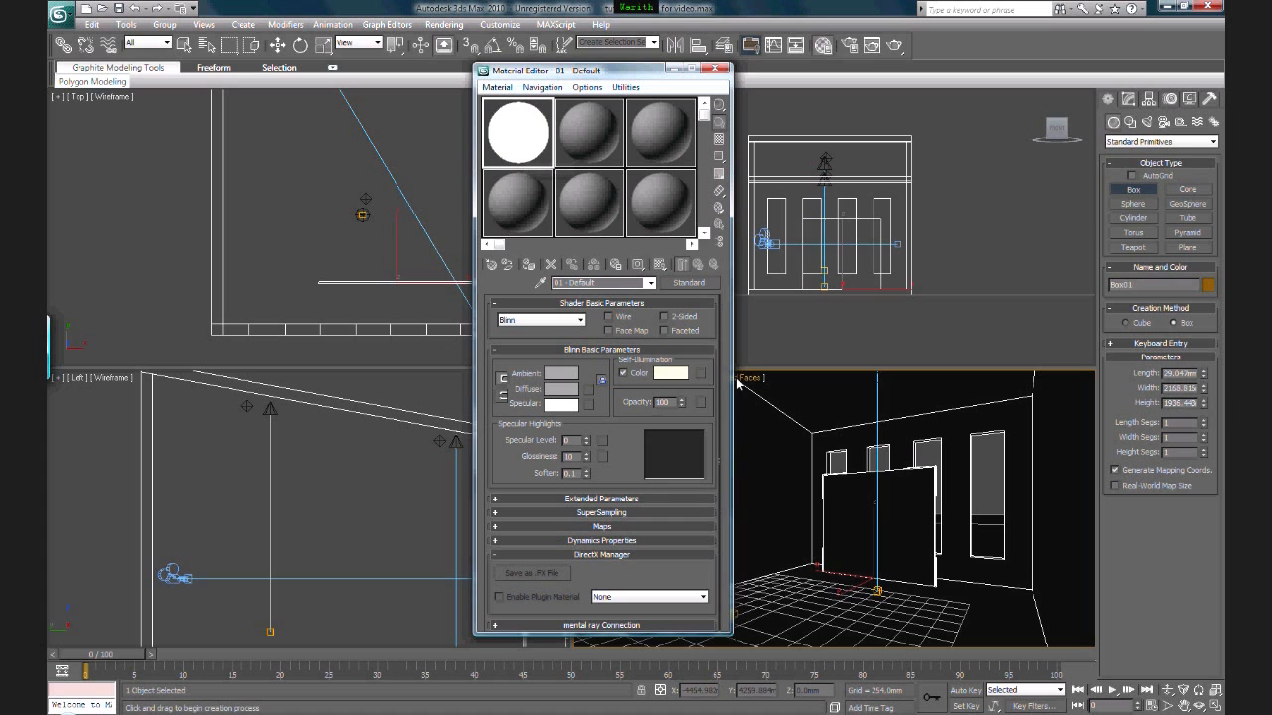
pyautogui.click(586, 133)
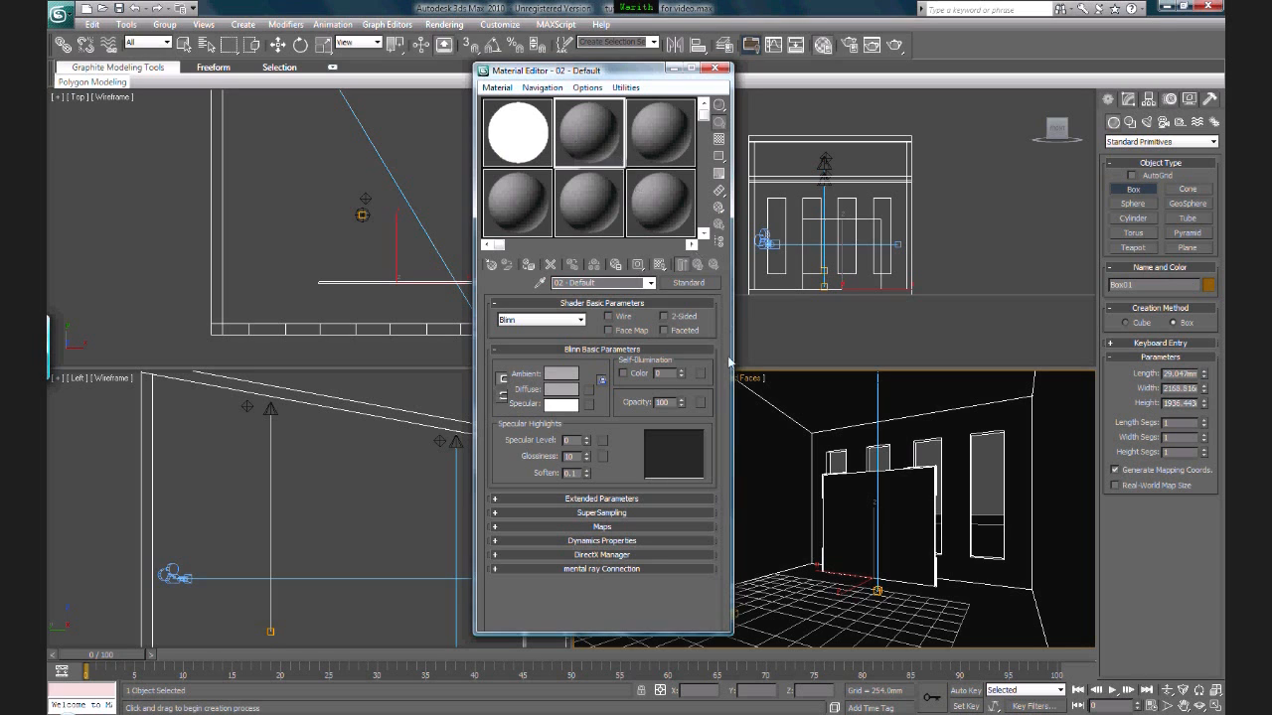
pyautogui.click(622, 373)
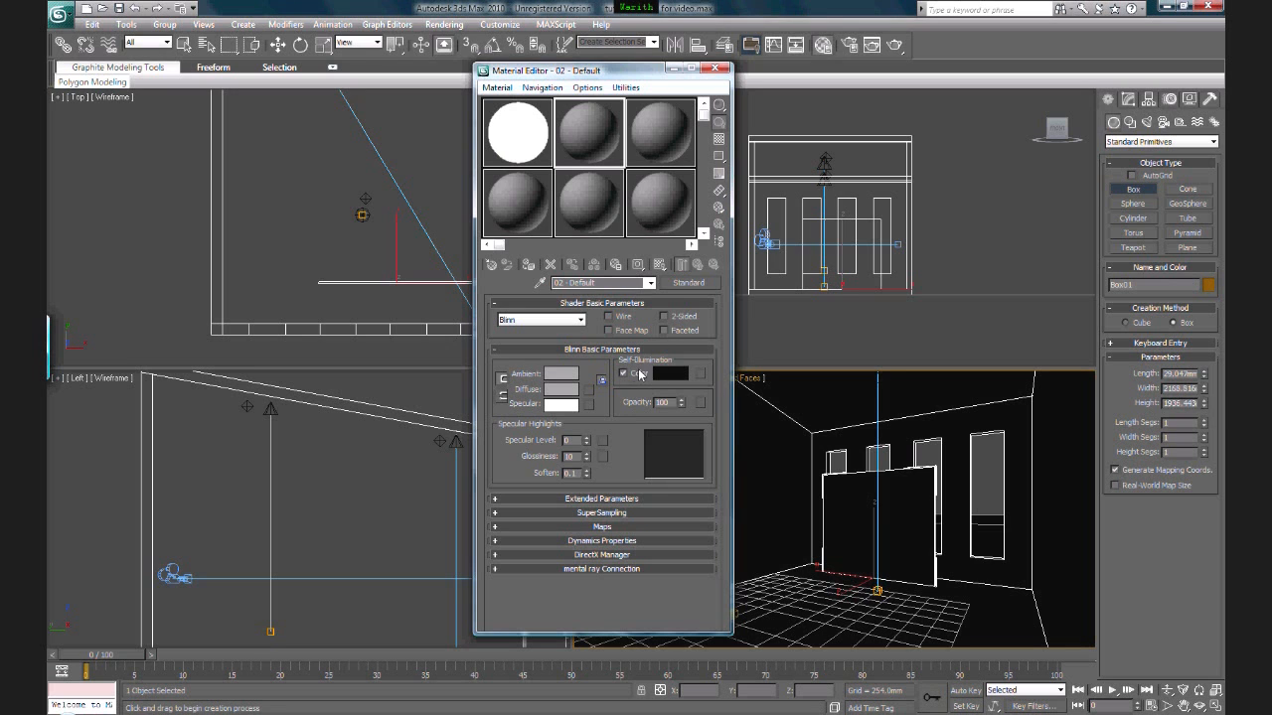
pyautogui.click(701, 377)
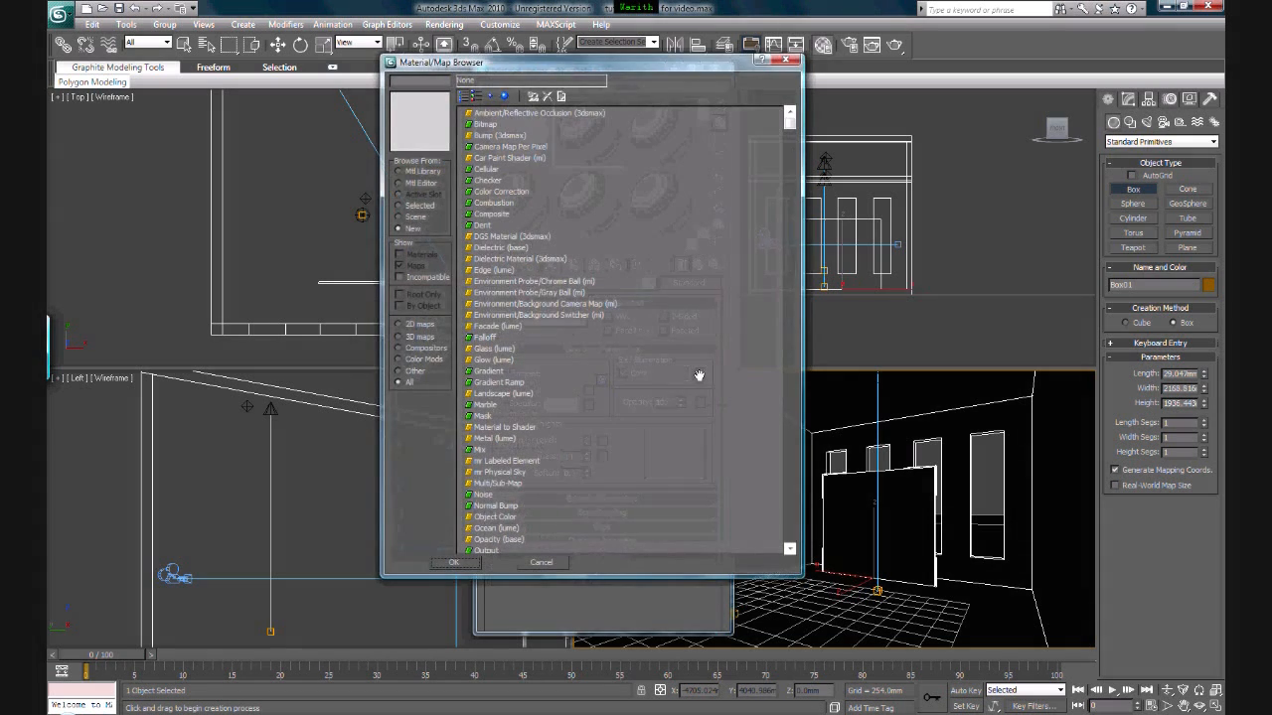
pyautogui.click(485, 124)
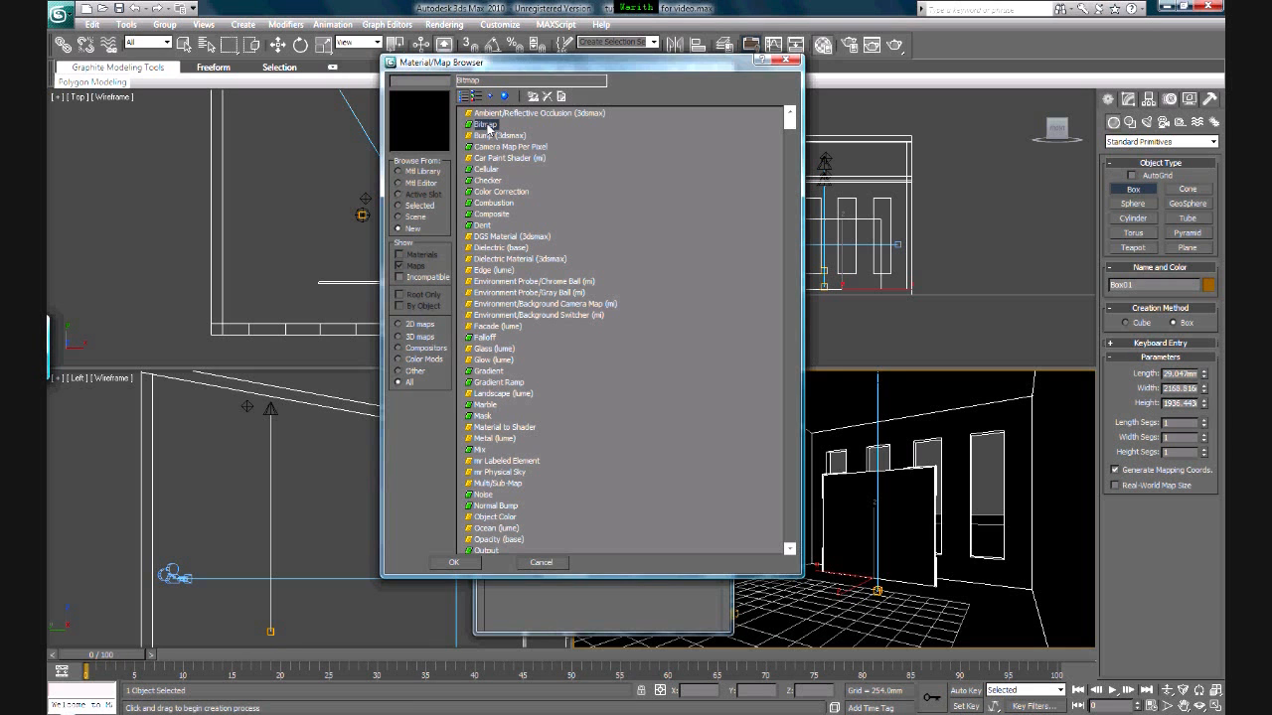
pyautogui.click(485, 124)
pyautogui.moveTo(456, 66)
pyautogui.mouseDown()
pyautogui.moveTo(701, 15)
pyautogui.moveTo(438, 77)
pyautogui.mouseUp()
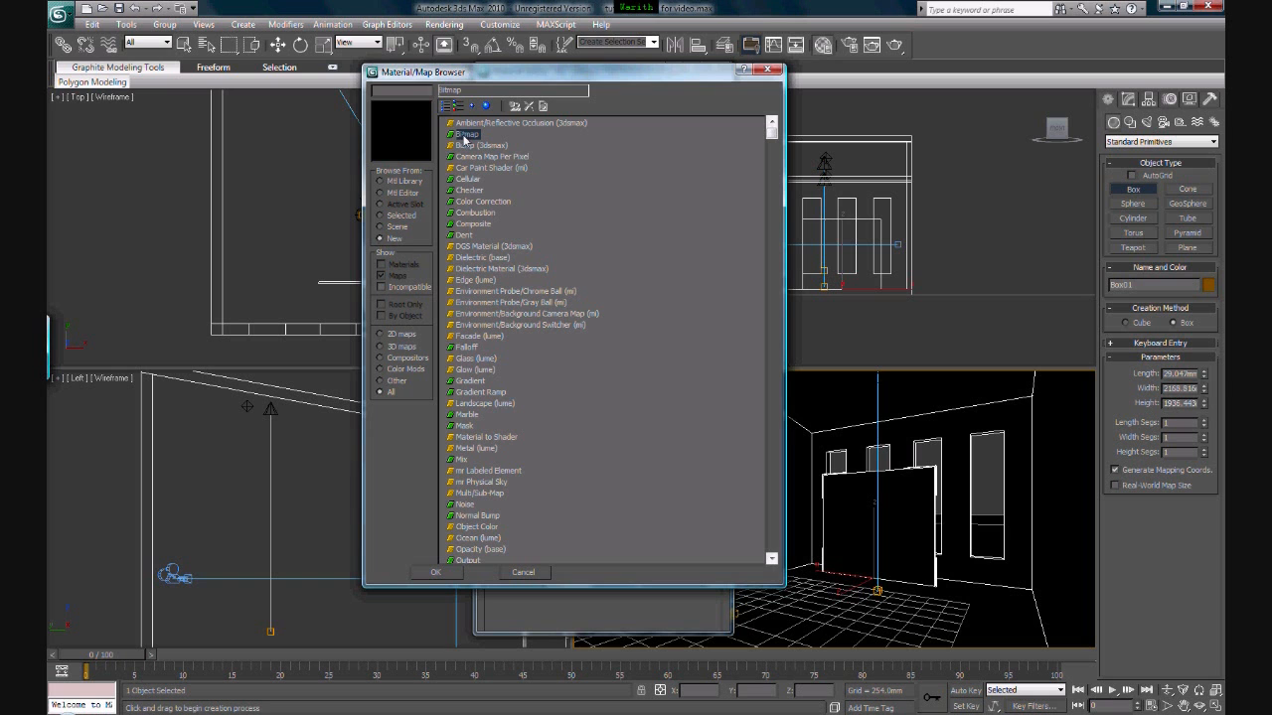
pyautogui.click(449, 576)
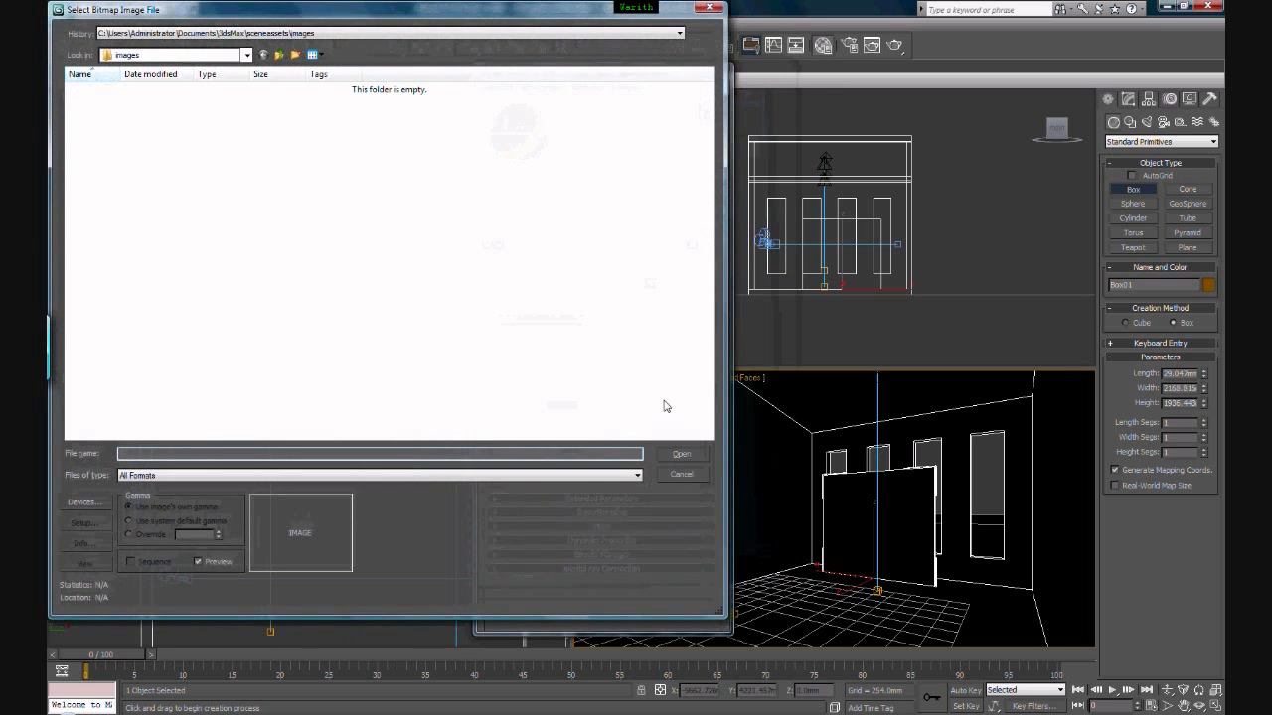
# Step: Load S_S_11.jpg from the NATURE folder of ++MATERIAL LIBRARY++ as the self-illumination bitmap and return to the parent material
pyautogui.click(167, 57)
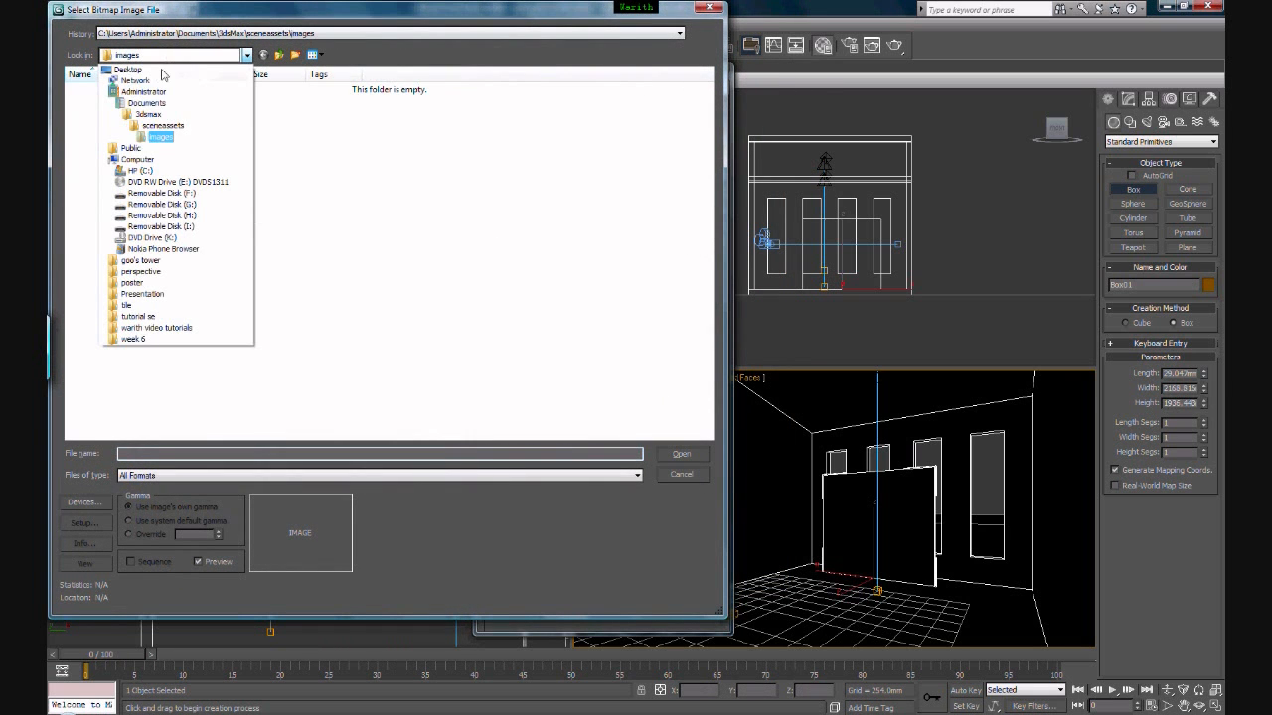
pyautogui.click(154, 103)
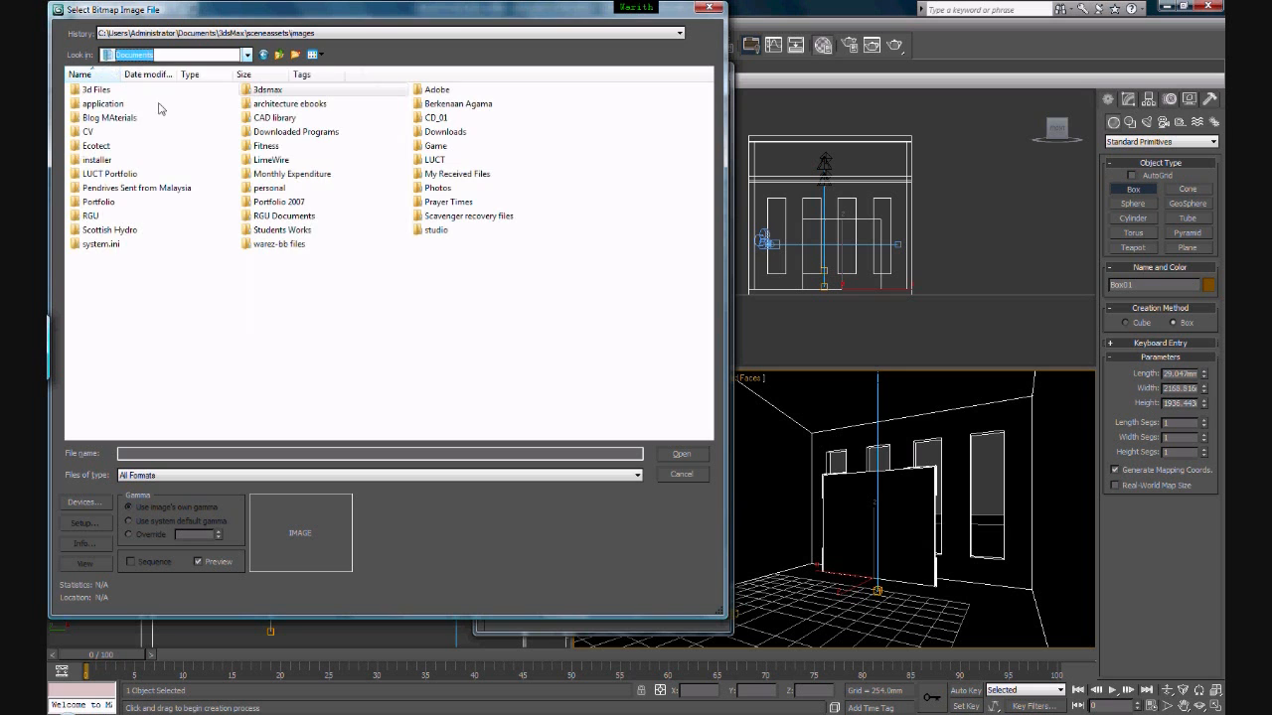
pyautogui.doubleClick(115, 93)
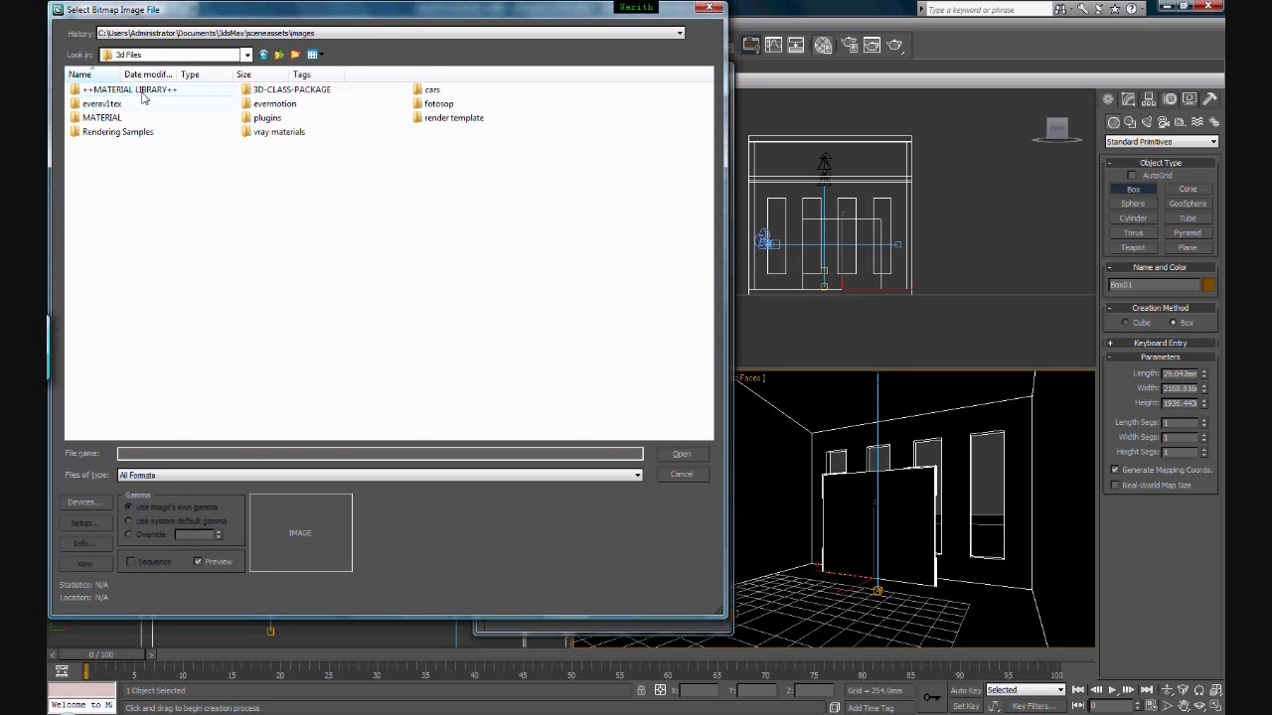
pyautogui.doubleClick(143, 91)
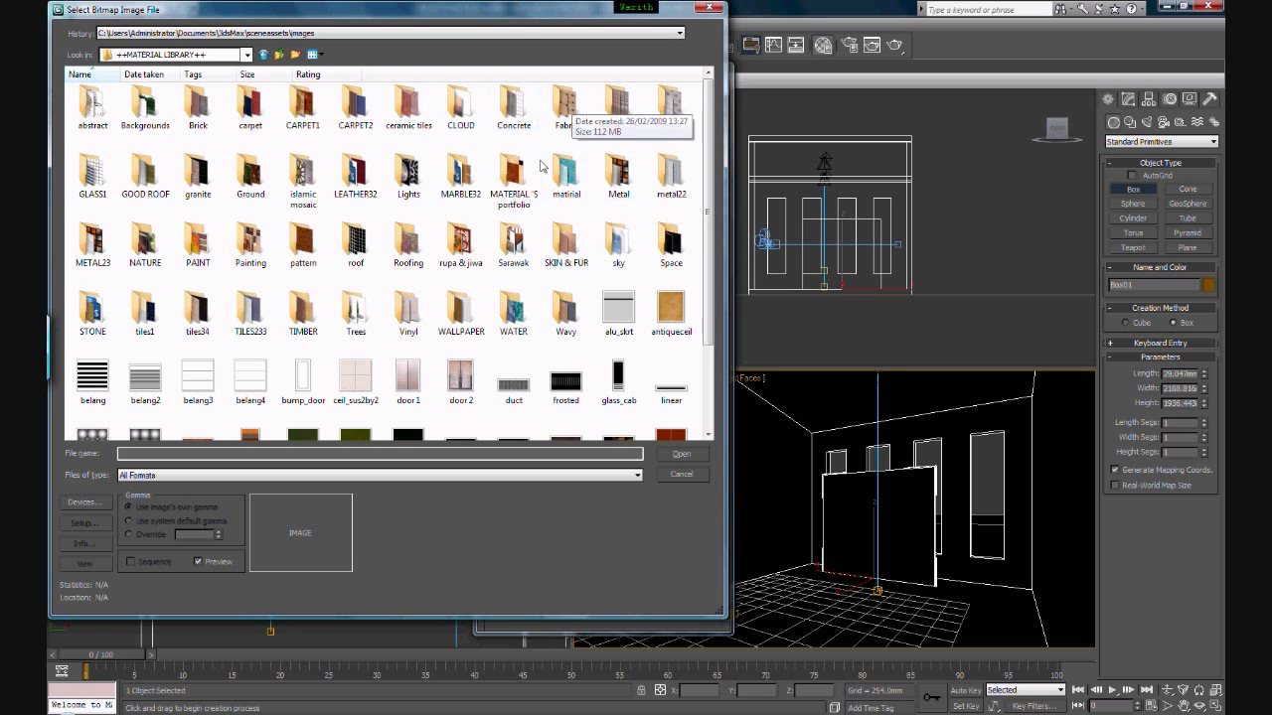
pyautogui.doubleClick(145, 238)
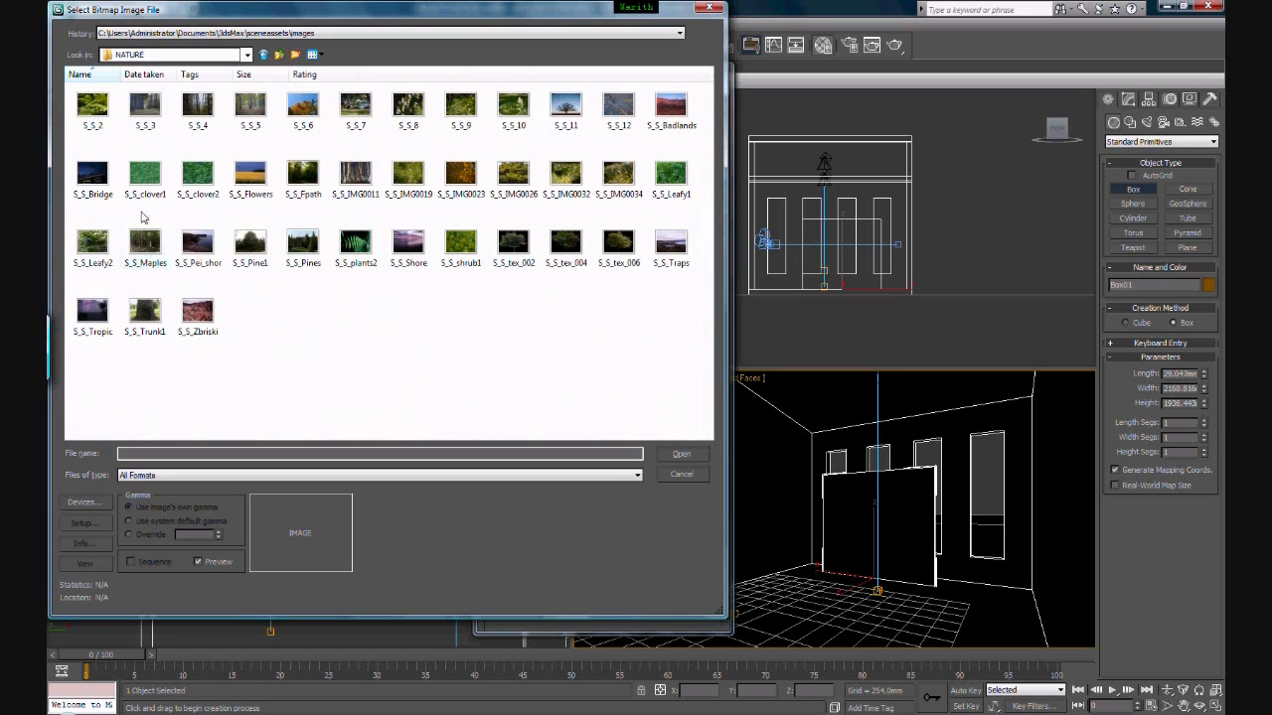
pyautogui.click(561, 123)
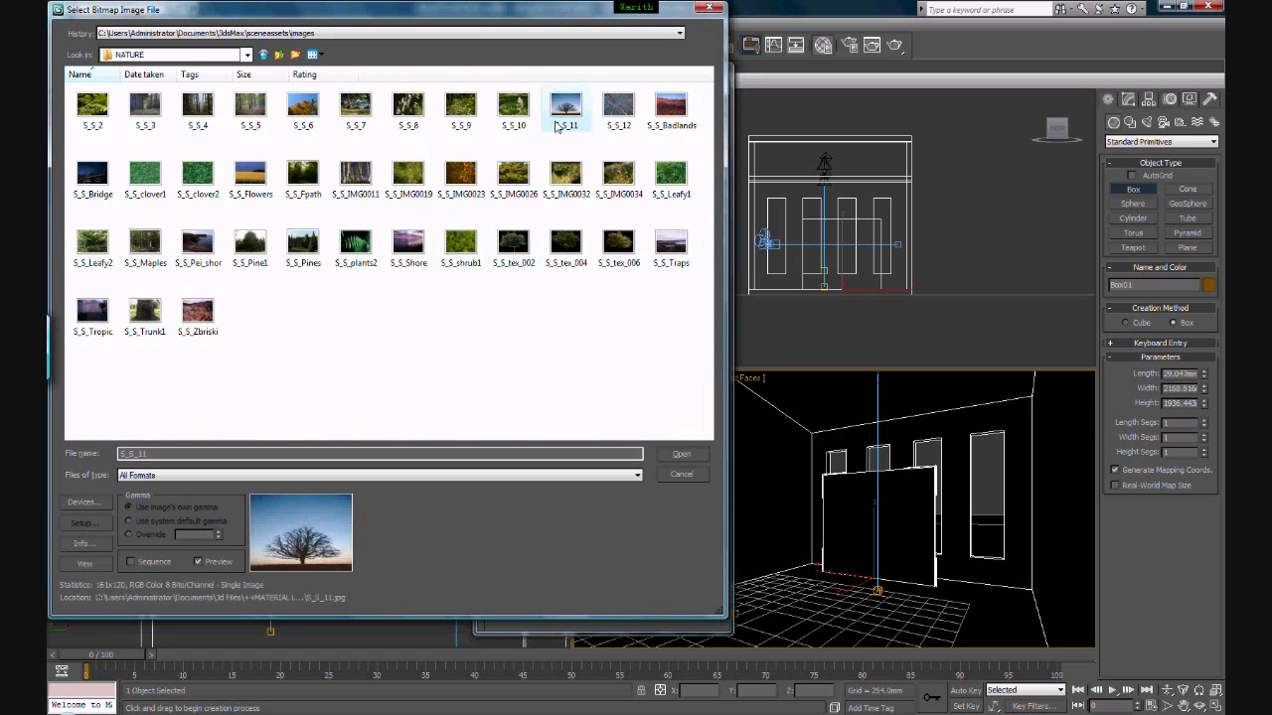
pyautogui.click(678, 456)
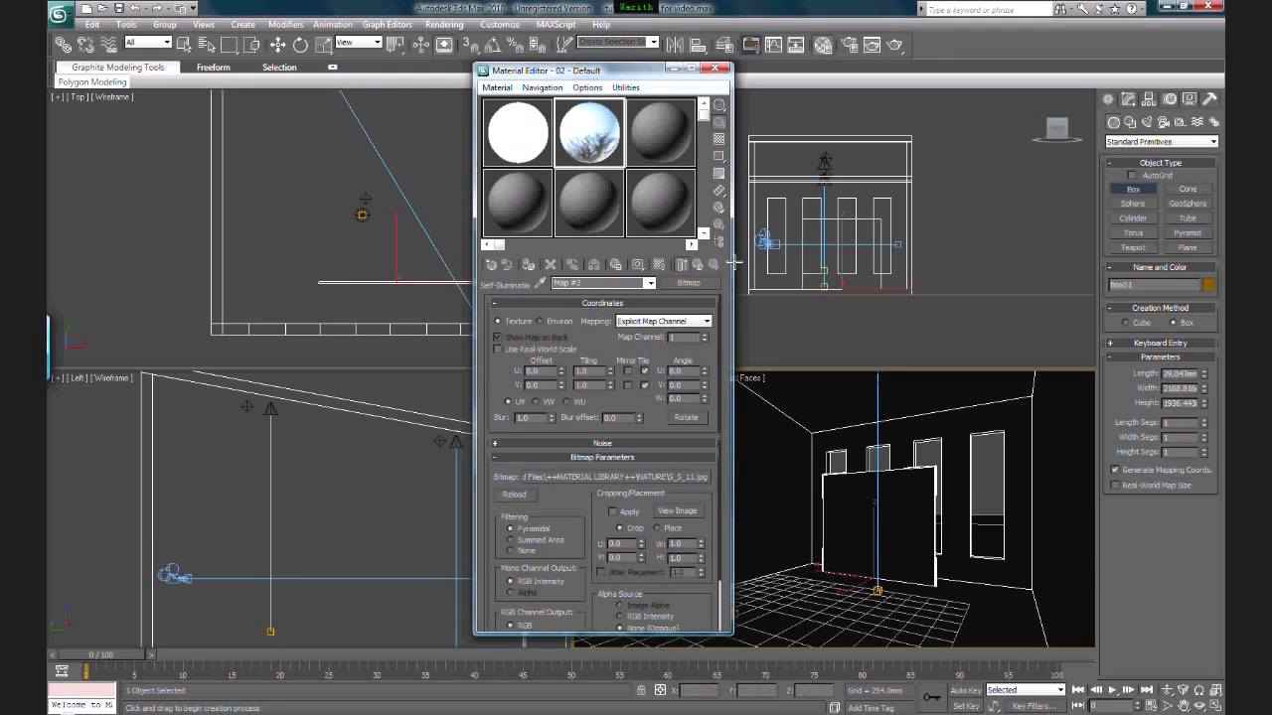
pyautogui.click(686, 264)
pyautogui.click(686, 264)
pyautogui.click(699, 267)
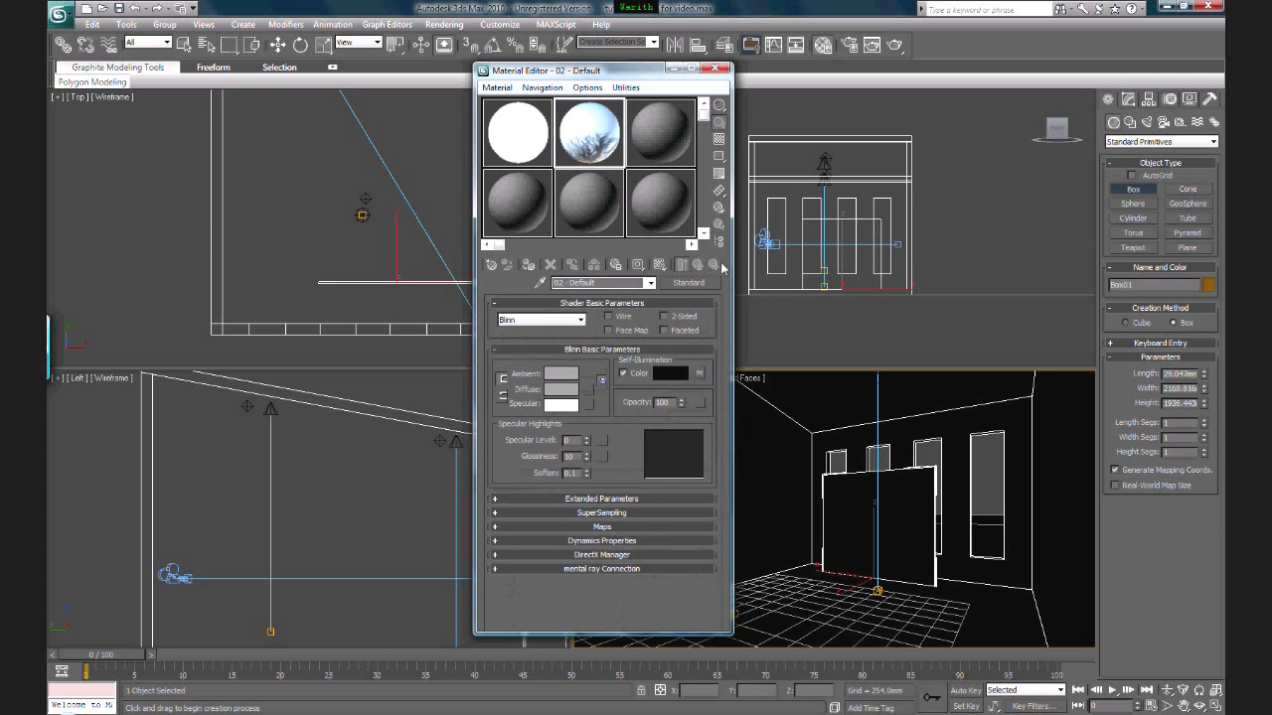
# Step: Apply the second material to the upright box, test-render the Camera01 view, and close the render window and Material Editor
pyautogui.moveTo(612, 159); pyautogui.dragTo(904, 501)
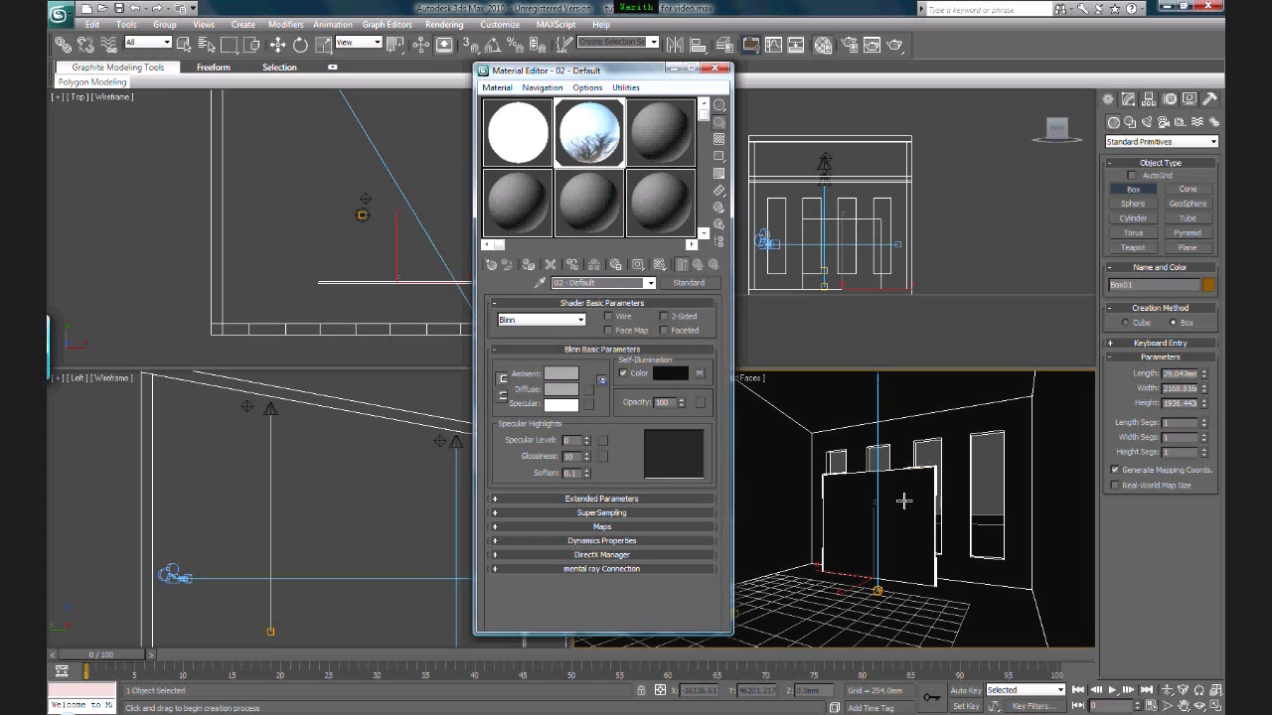
pyautogui.click(894, 45)
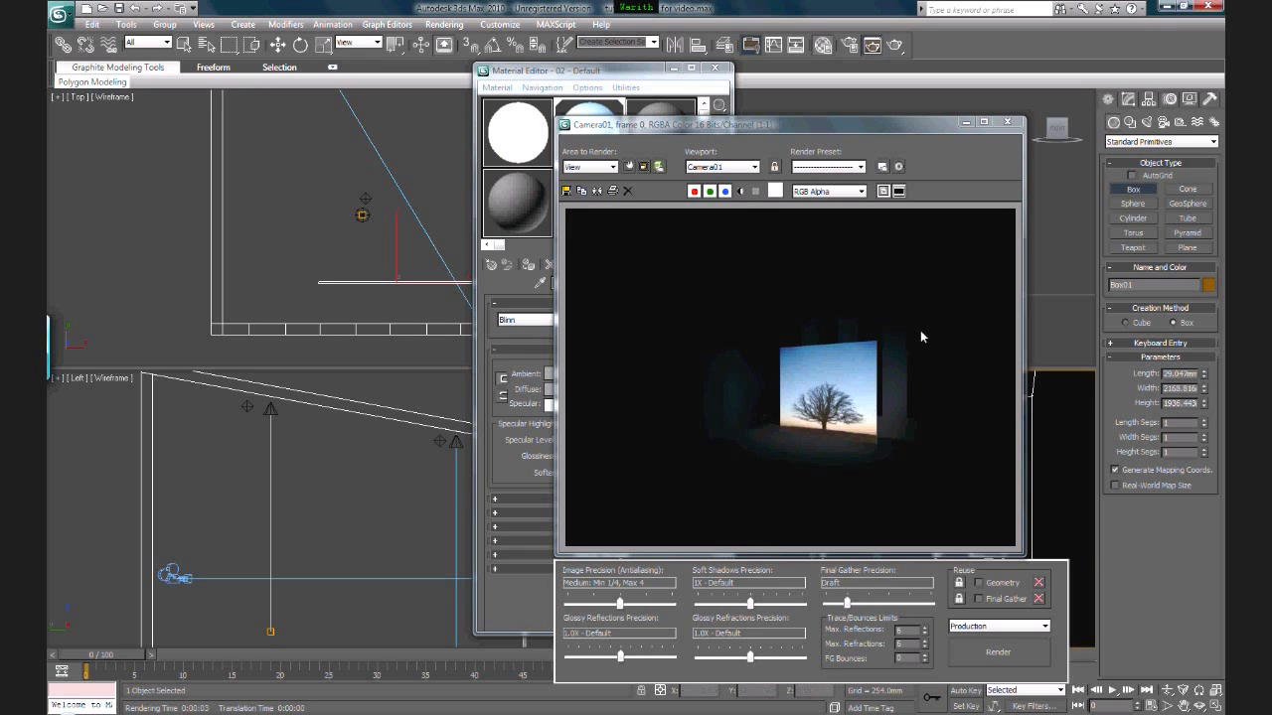
pyautogui.click(862, 505)
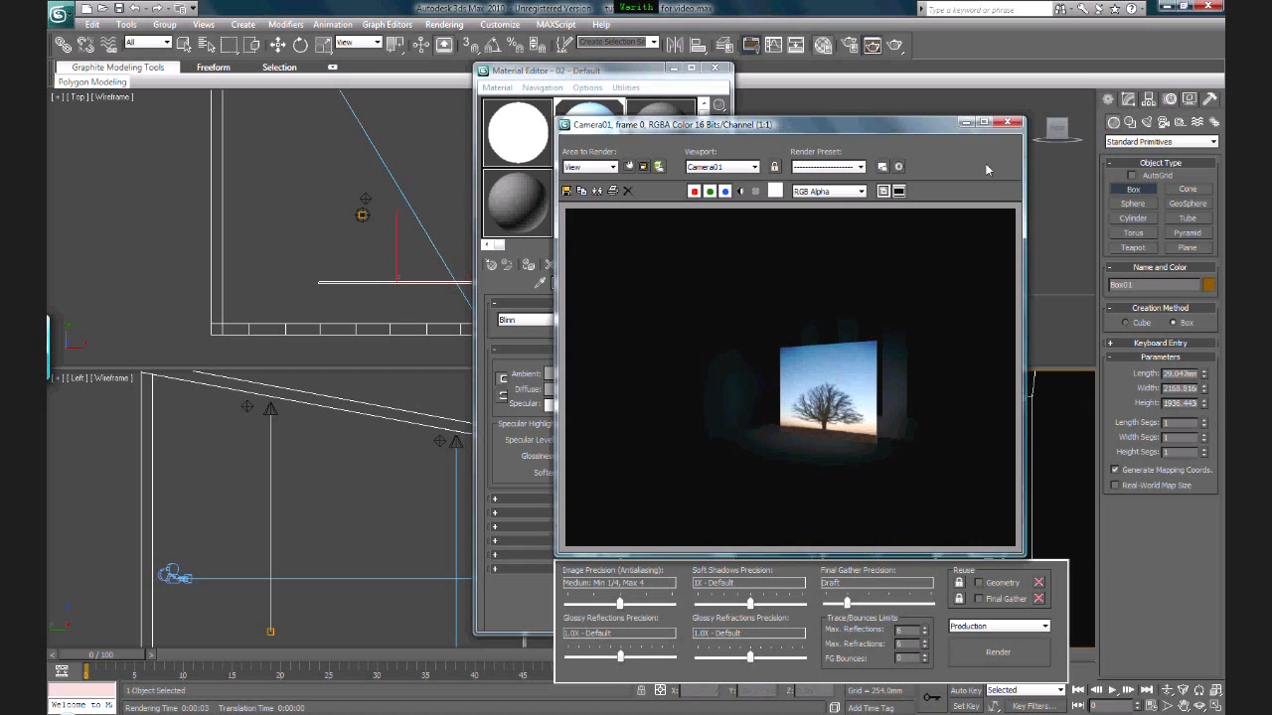
pyautogui.click(1008, 125)
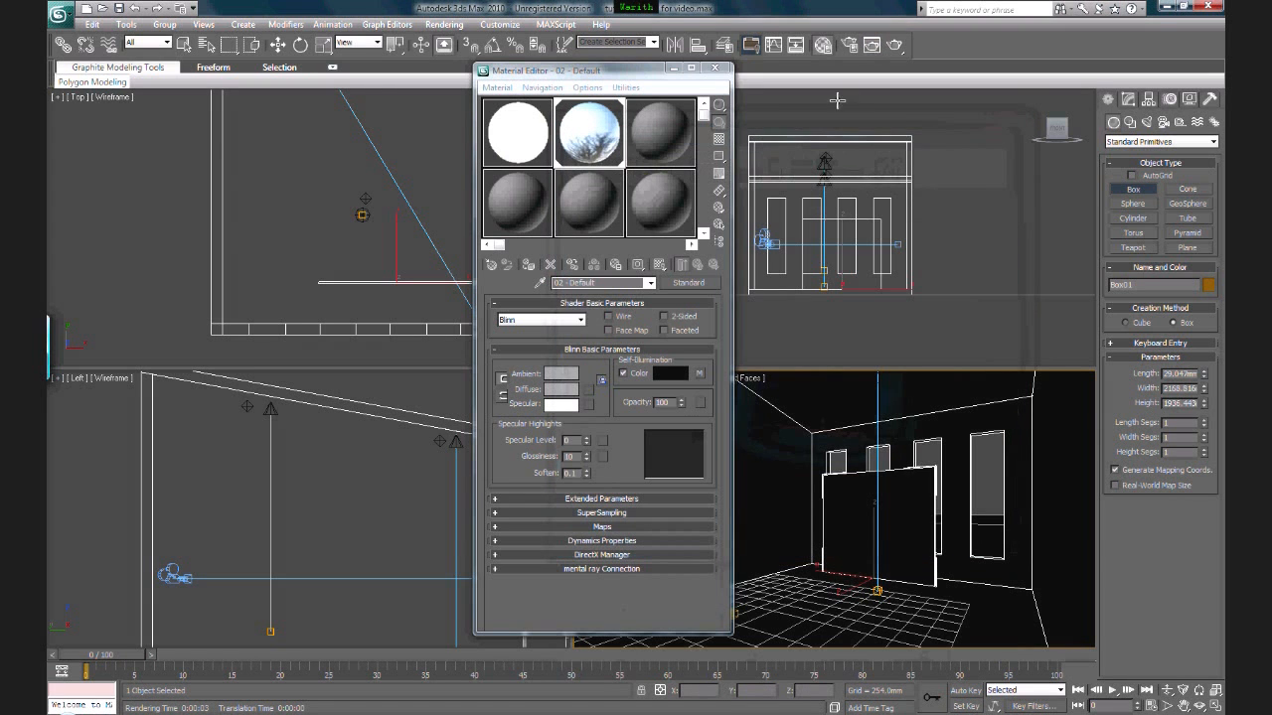
pyautogui.click(715, 69)
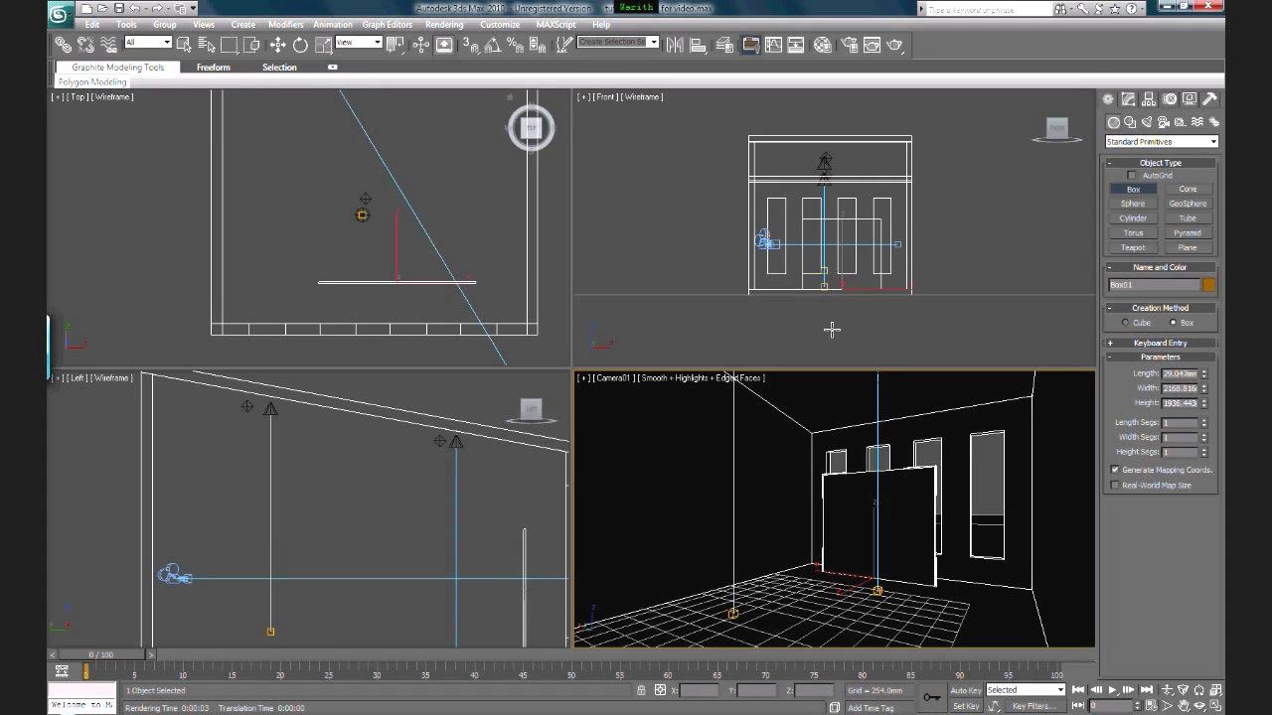
# Step: Delete the upright box and open the scene week 7 video tutorial 2.max from the desktop
pyautogui.press('Delete')
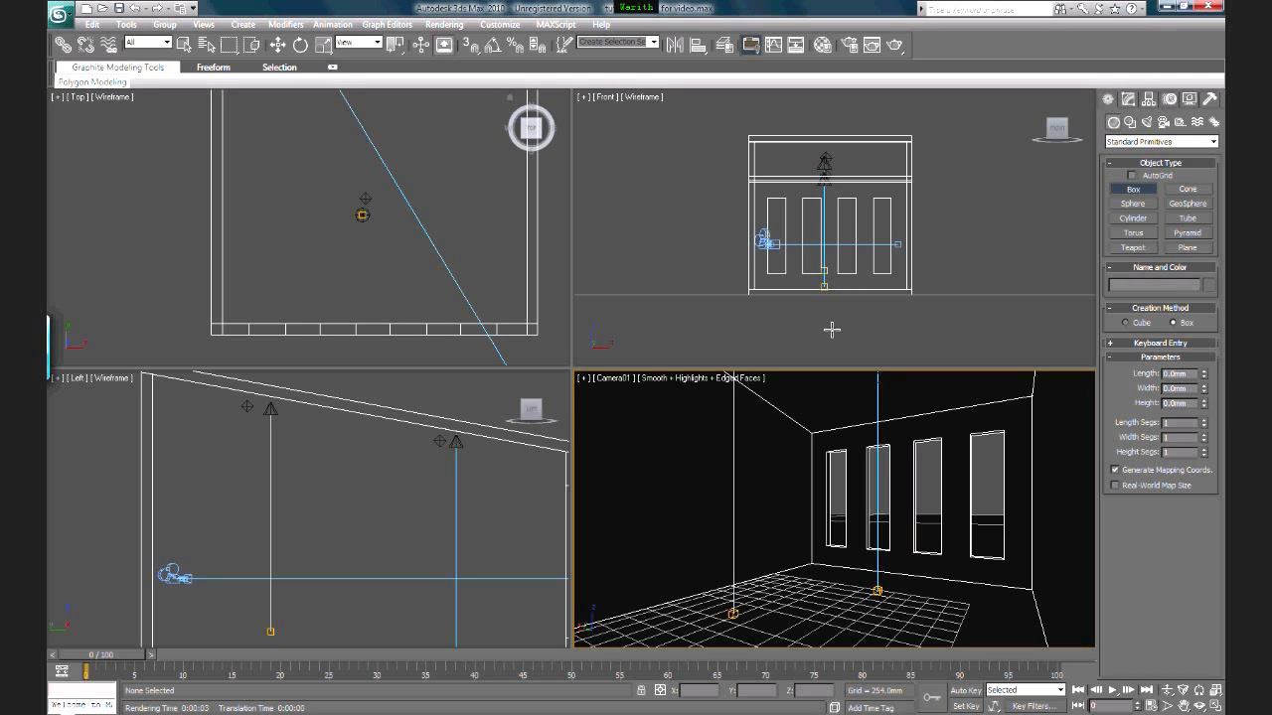
pyautogui.rightClick(926, 469)
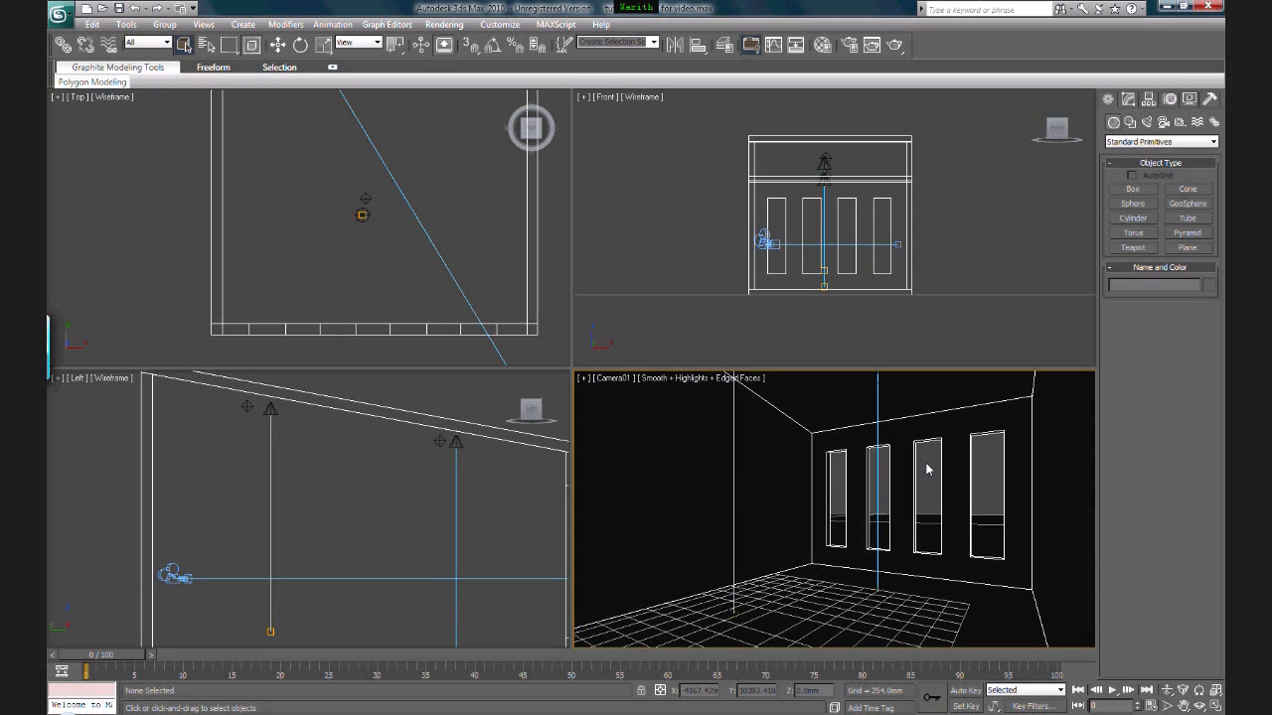
pyautogui.click(59, 14)
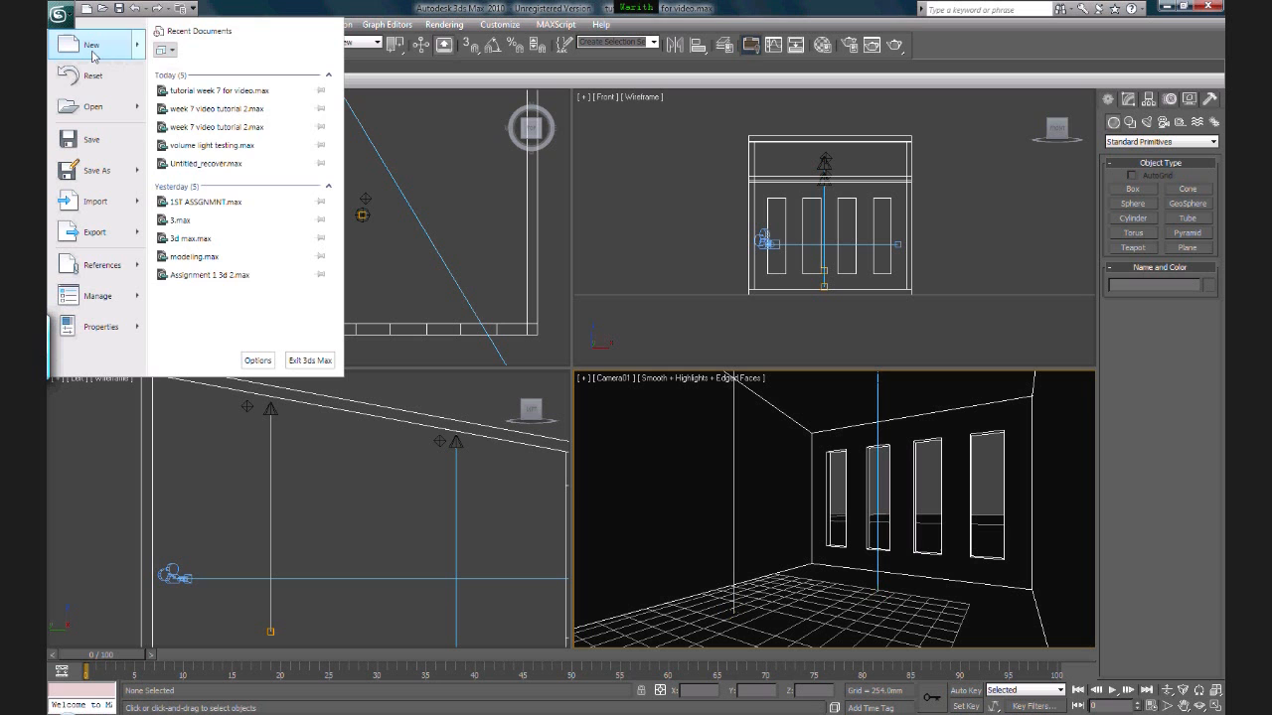
pyautogui.click(90, 107)
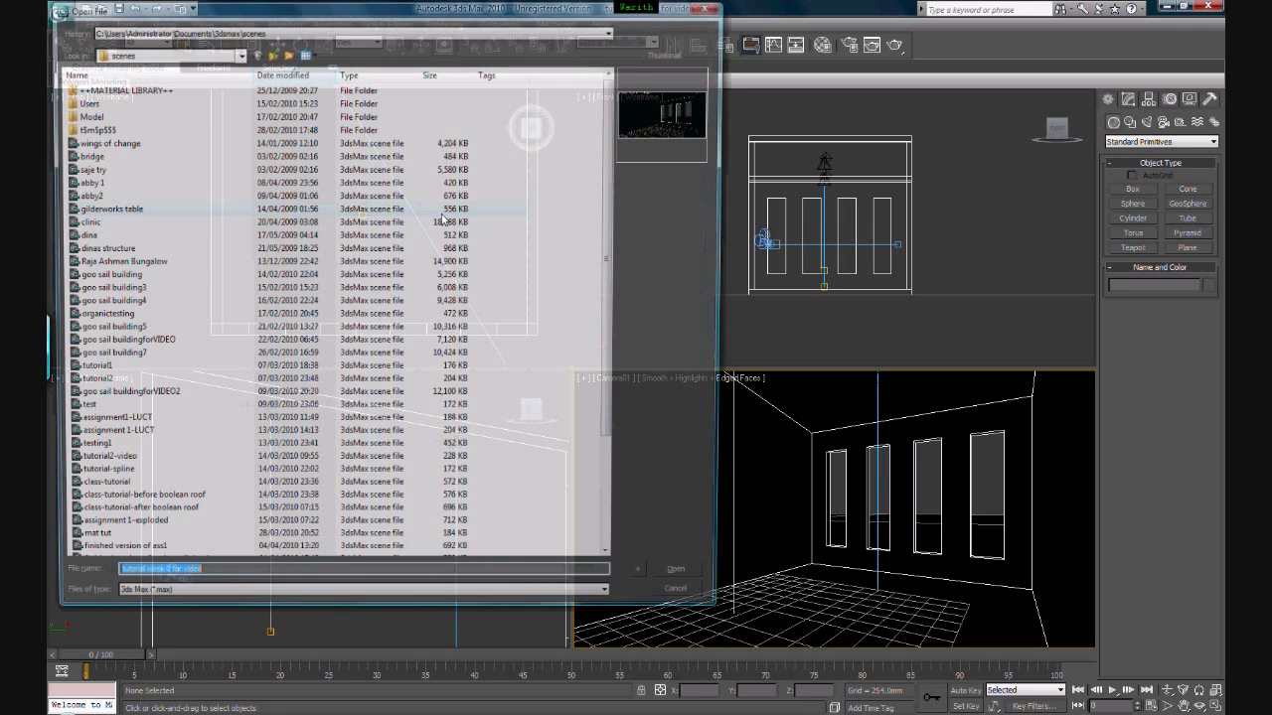
pyautogui.click(198, 55)
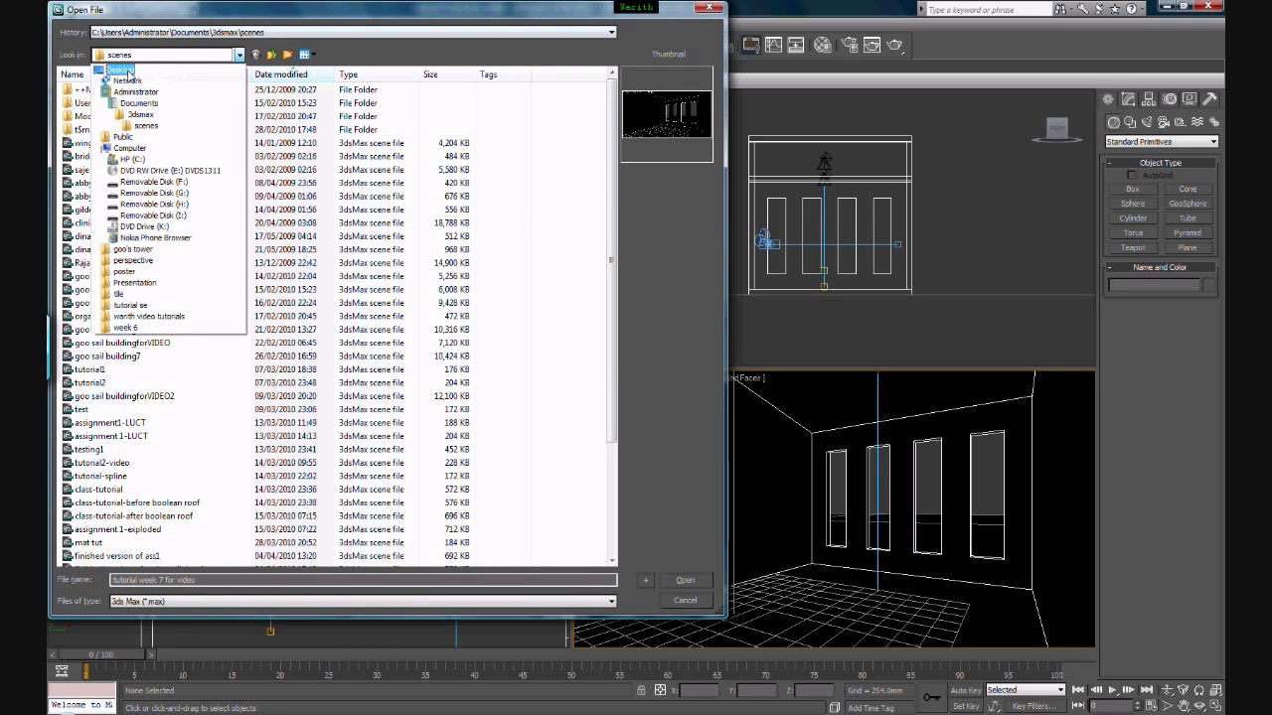
pyautogui.click(117, 66)
pyautogui.doubleClick(136, 284)
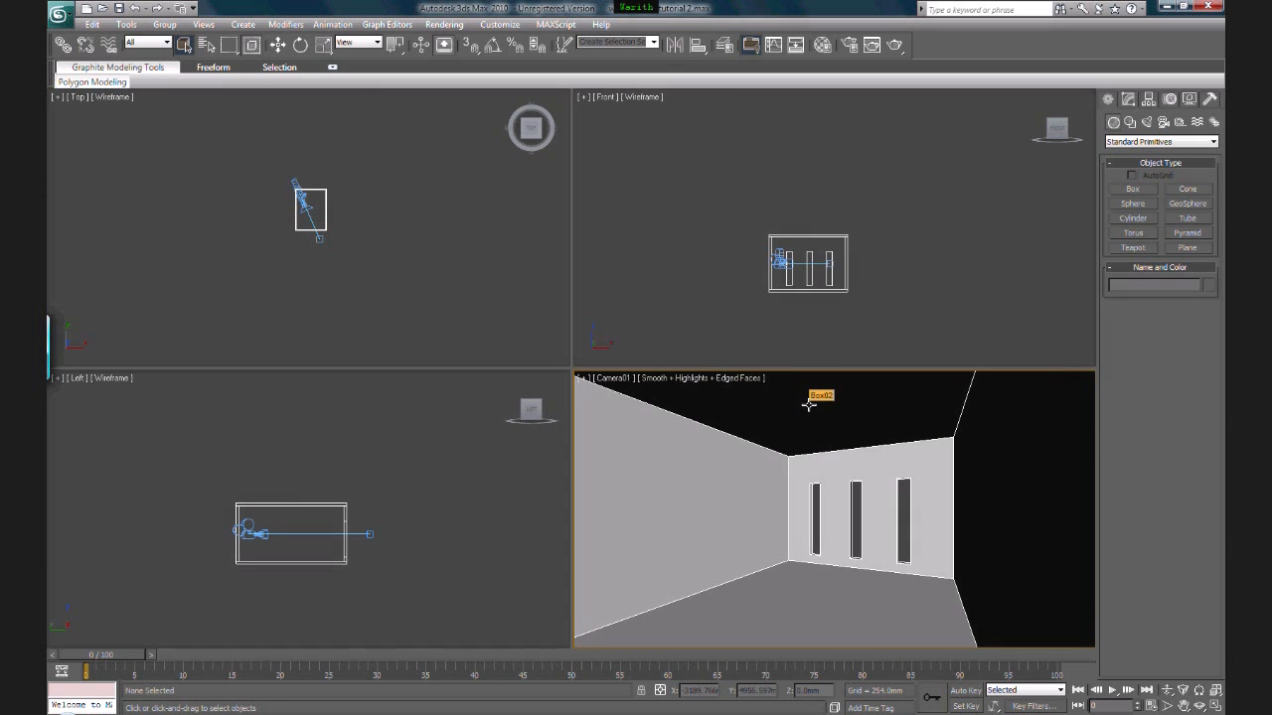
# Step: Create a teapot with a radius of about 457 mm on the room floor in front of the windows
pyautogui.click(1132, 248)
pyautogui.moveTo(829, 592); pyautogui.dragTo(837, 592)
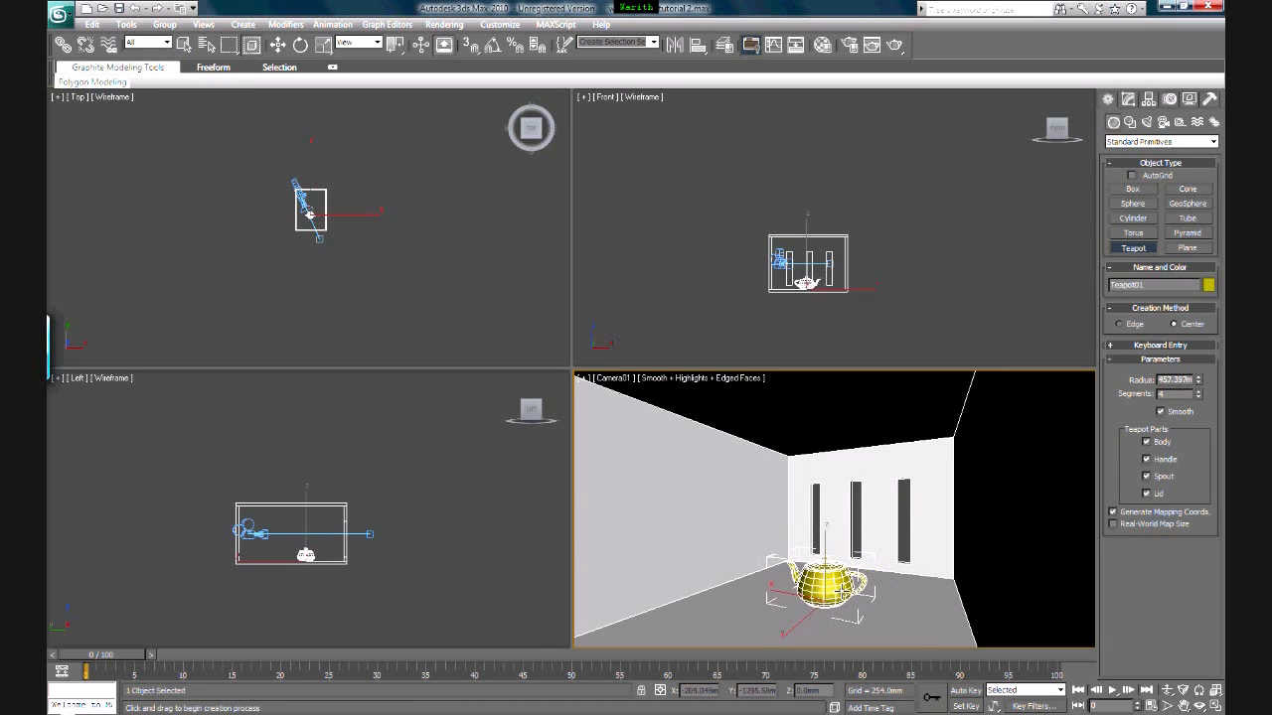
pyautogui.rightClick(394, 512)
pyautogui.scroll(3, 421, 554)
pyautogui.moveTo(421, 554); pyautogui.dragTo(439, 518, button='middle')
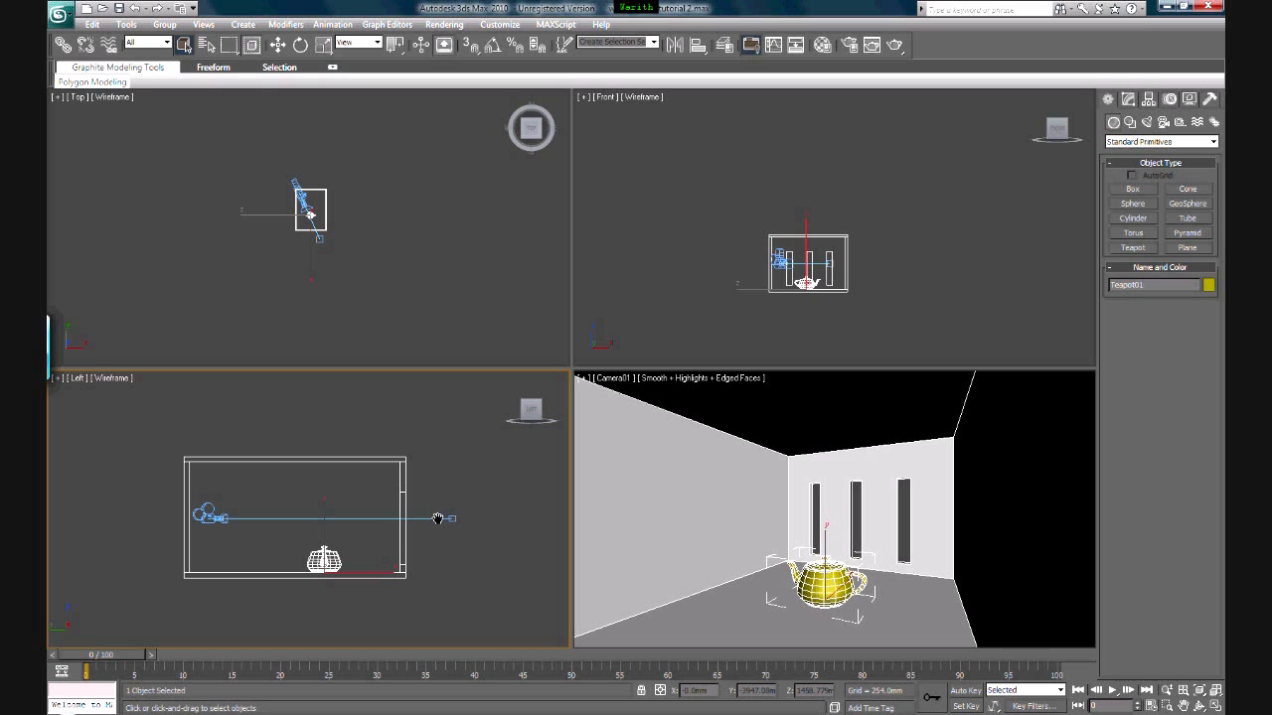
pyautogui.click(472, 473)
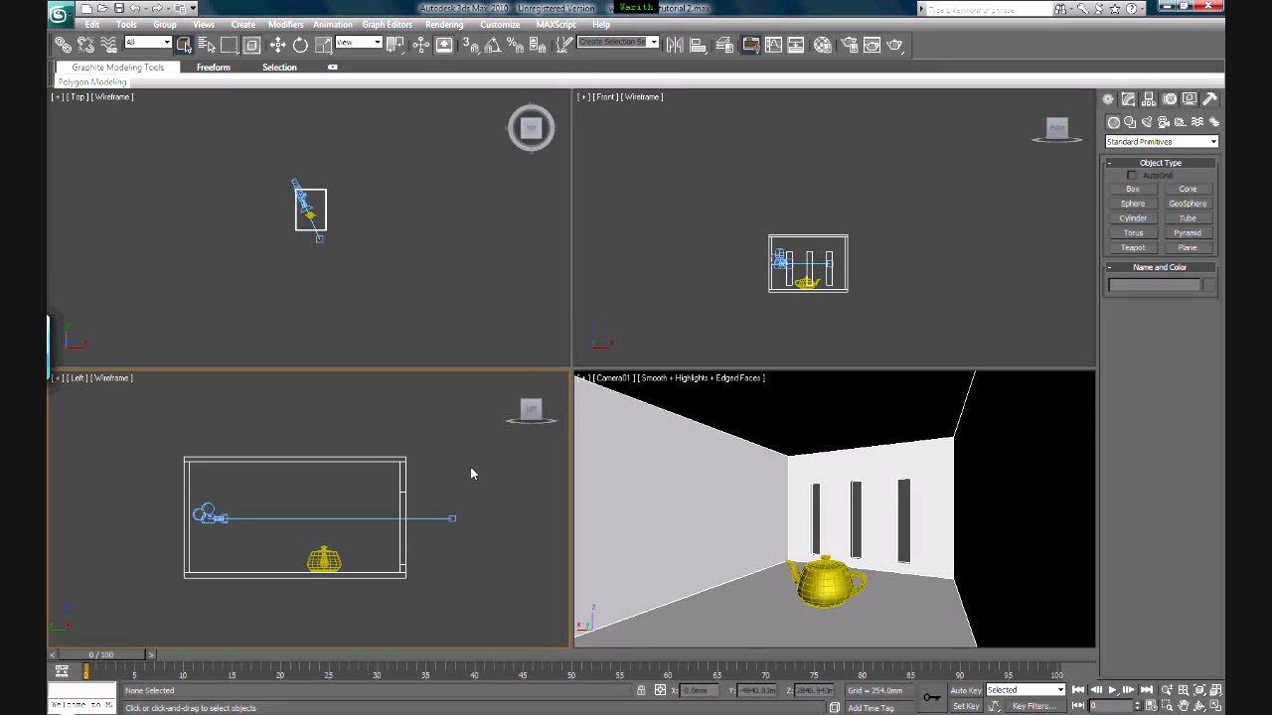
# Step: Create a standard Target Direct light in the Left view, from high outside the windows down through the room past the teapot, and select it
pyautogui.click(1148, 121)
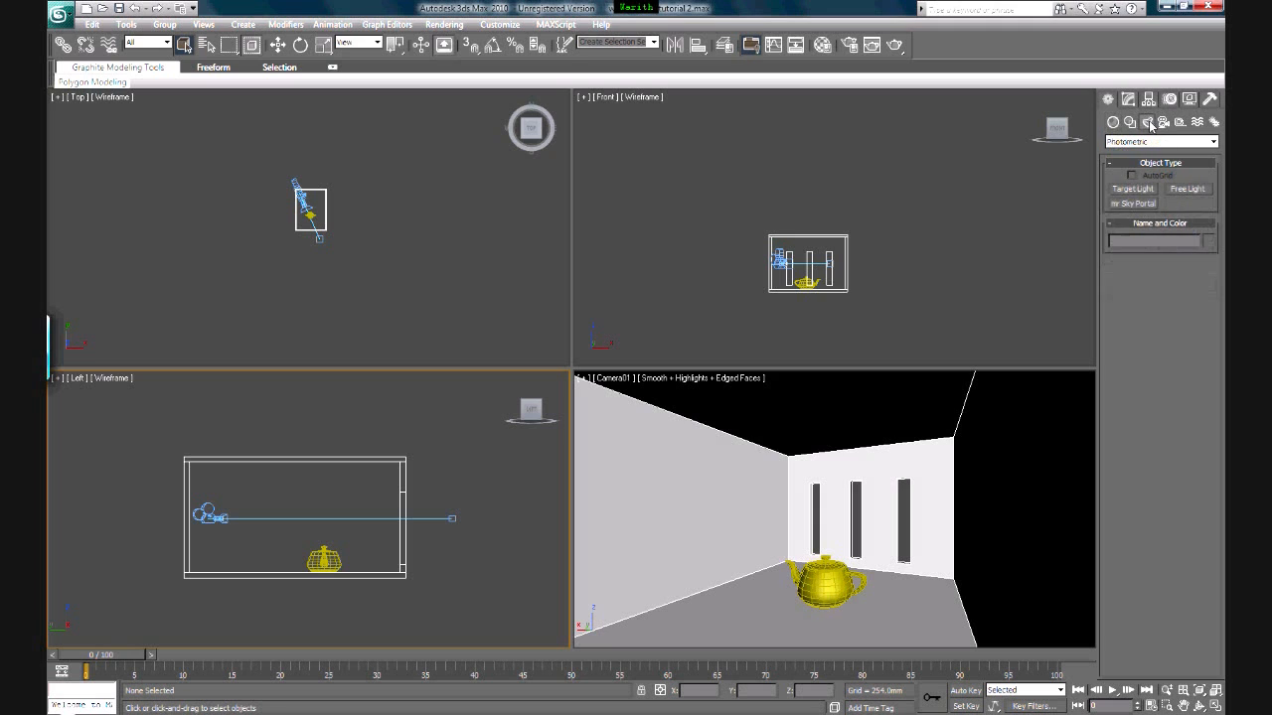
pyautogui.click(1146, 143)
pyautogui.click(1139, 156)
pyautogui.click(1137, 143)
pyautogui.click(1133, 164)
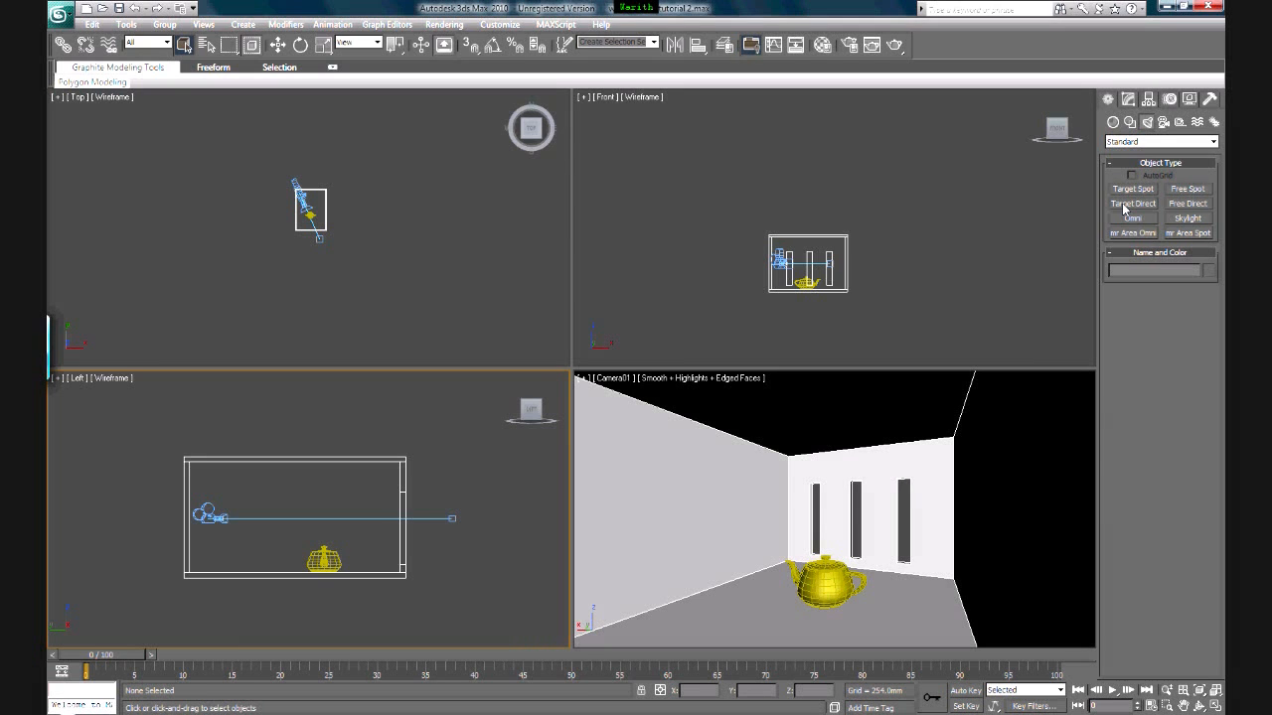
pyautogui.click(1128, 204)
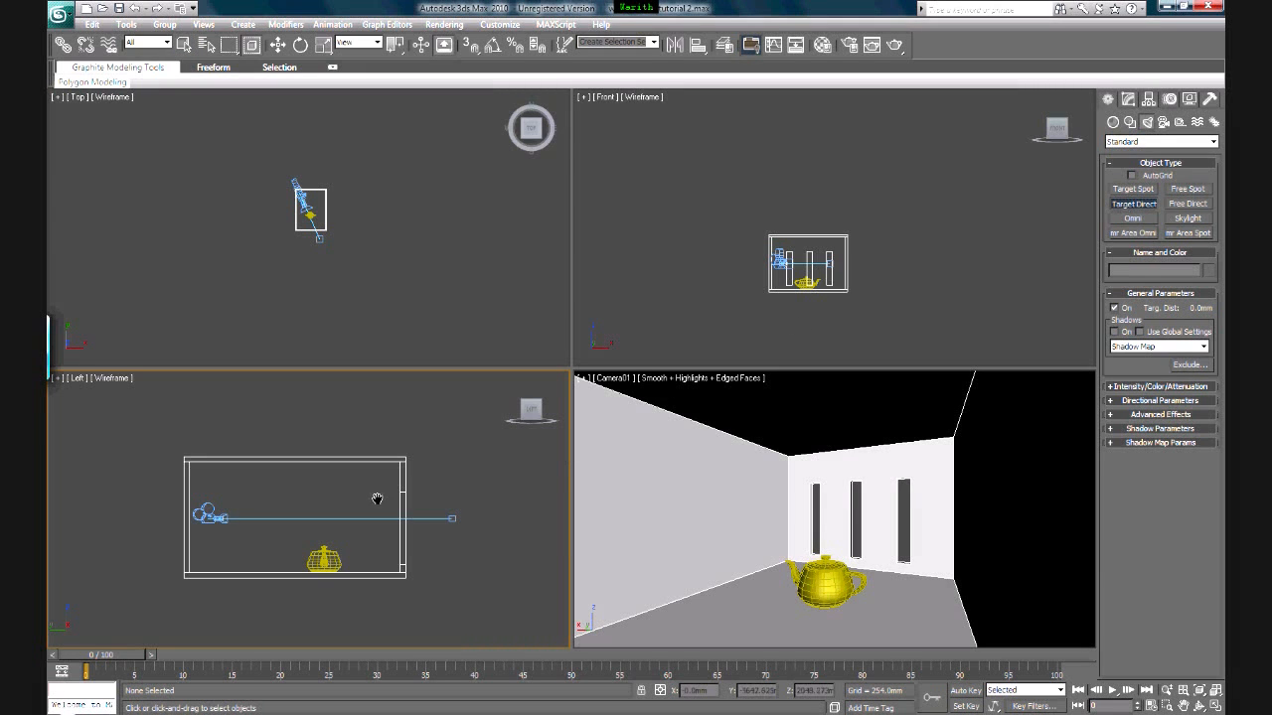
pyautogui.scroll(-3, 371, 502)
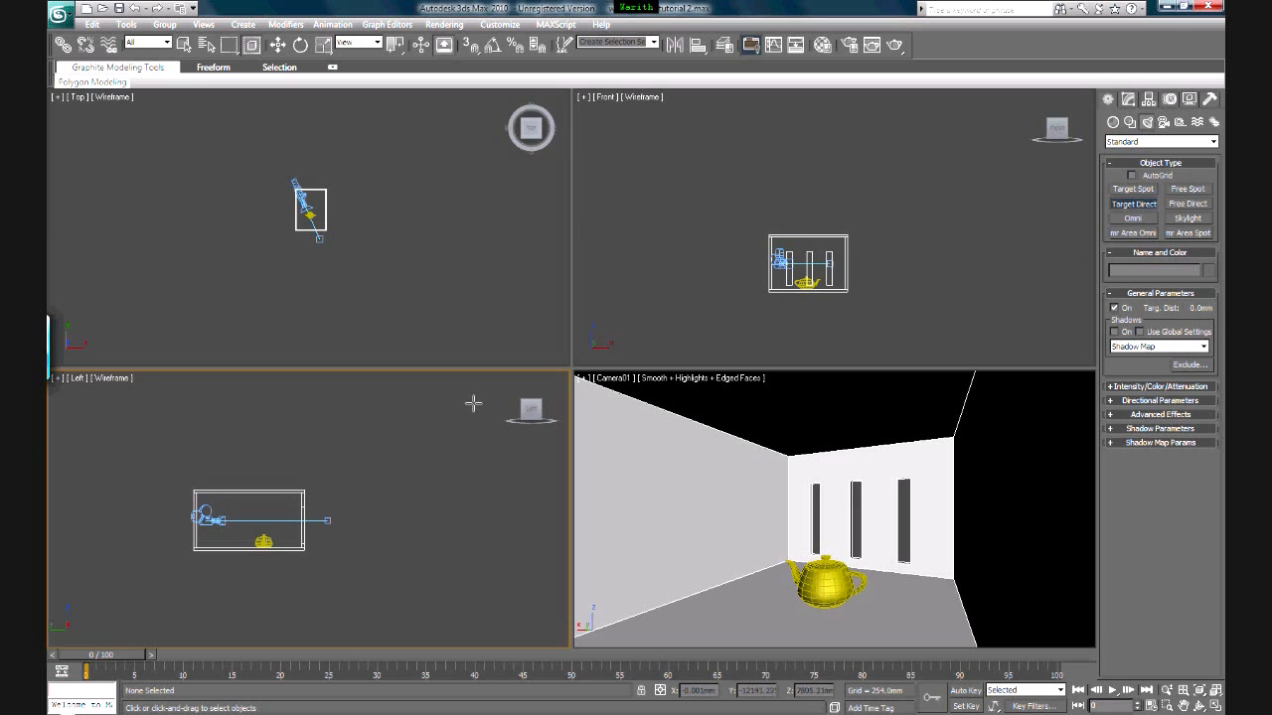
pyautogui.moveTo(458, 393); pyautogui.dragTo(203, 599)
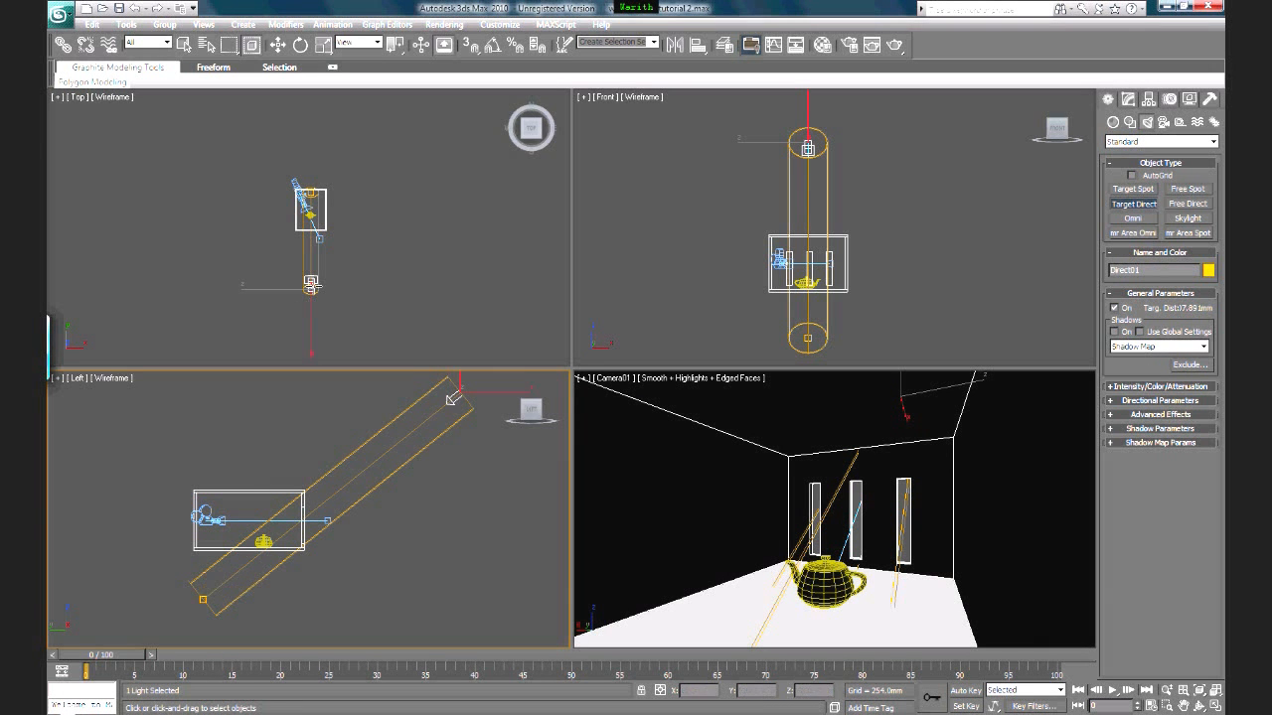
pyautogui.rightClick(467, 481)
pyautogui.click(467, 479)
pyautogui.click(454, 400)
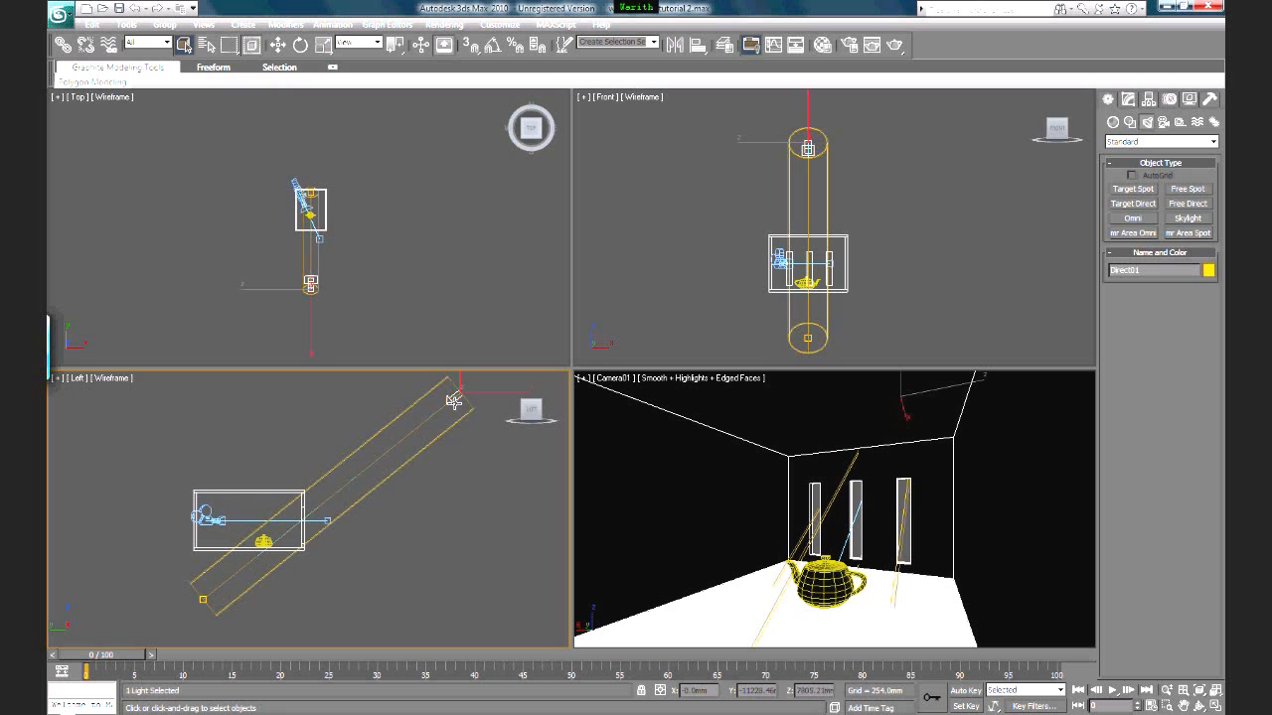
# Step: Turn on shadows for the direct light, using the Shadow Map type
pyautogui.click(1127, 101)
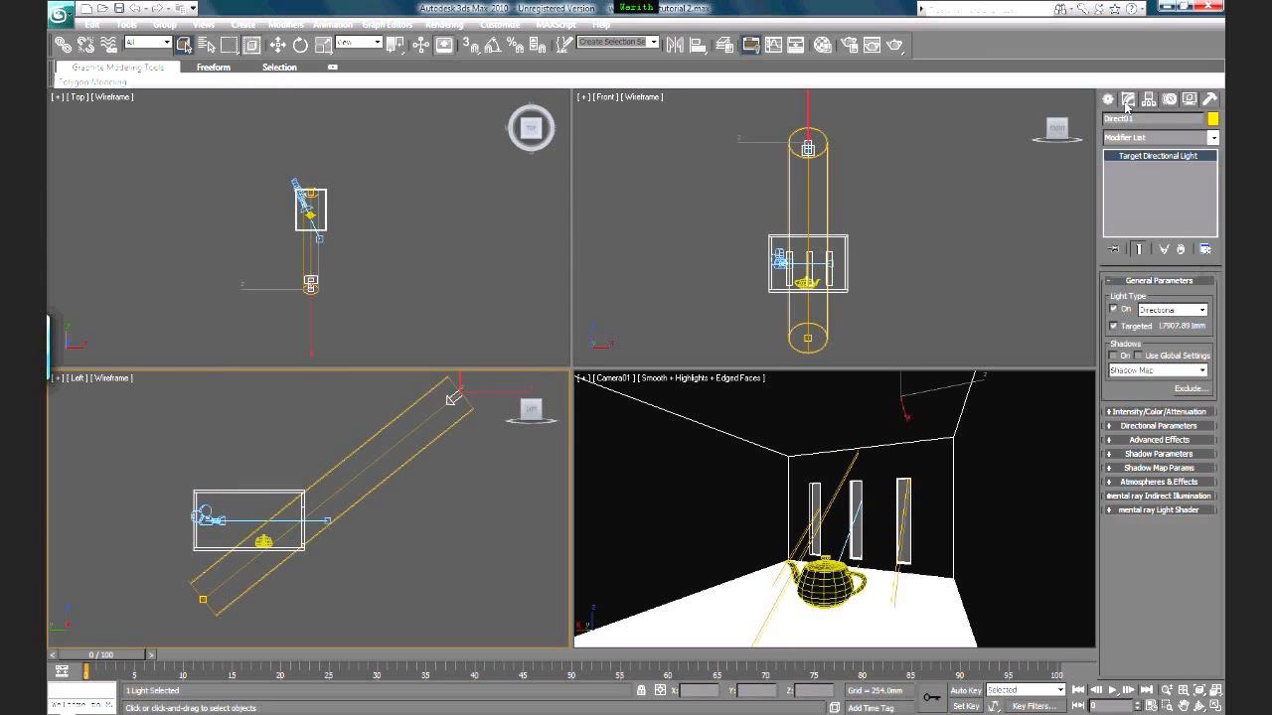
pyautogui.moveTo(248, 599); pyautogui.dragTo(276, 563, button='middle')
pyautogui.scroll(2, 358, 263)
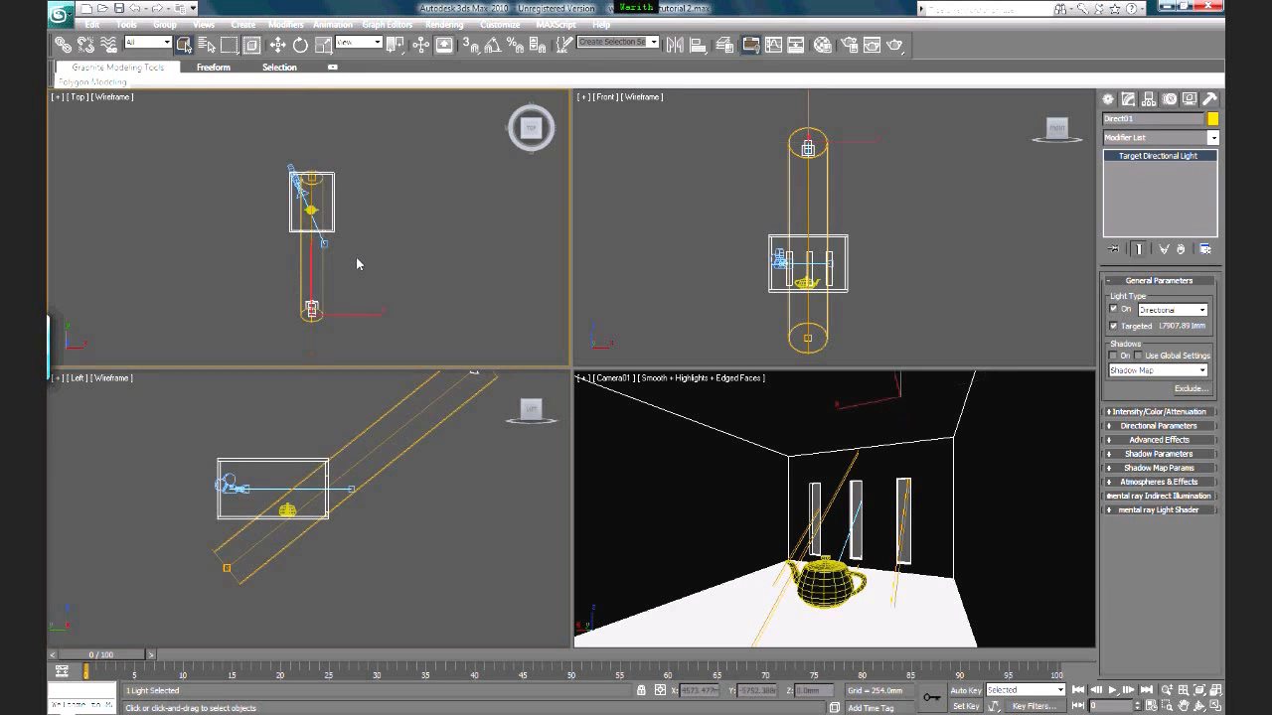
pyautogui.moveTo(309, 294); pyautogui.dragTo(292, 303, button='middle')
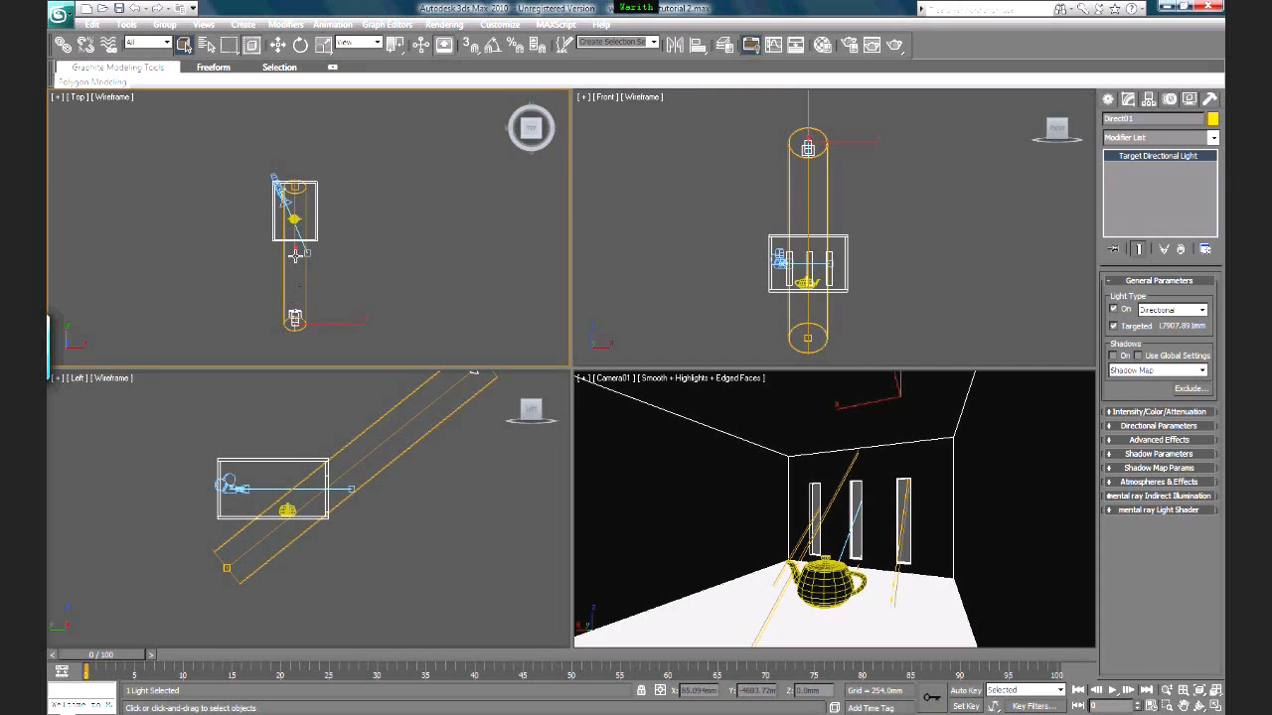
pyautogui.scroll(1, 298, 256)
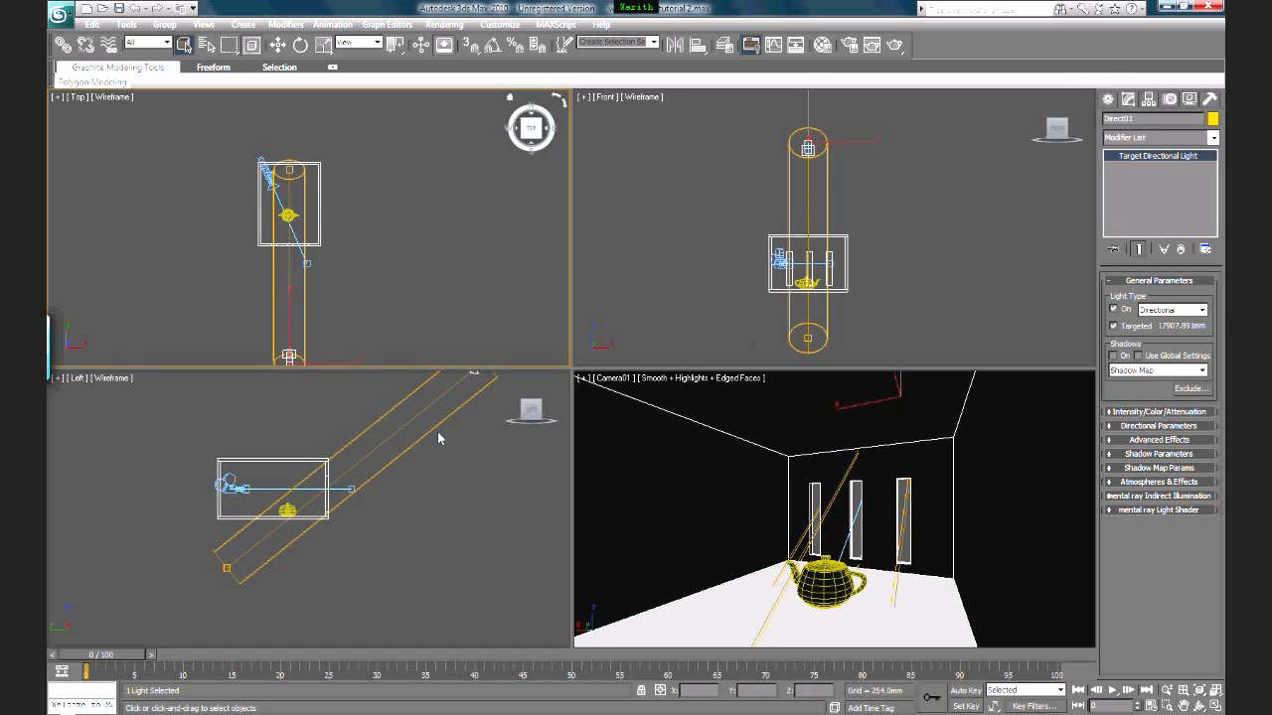
pyautogui.moveTo(440, 438); pyautogui.dragTo(396, 493, button='middle')
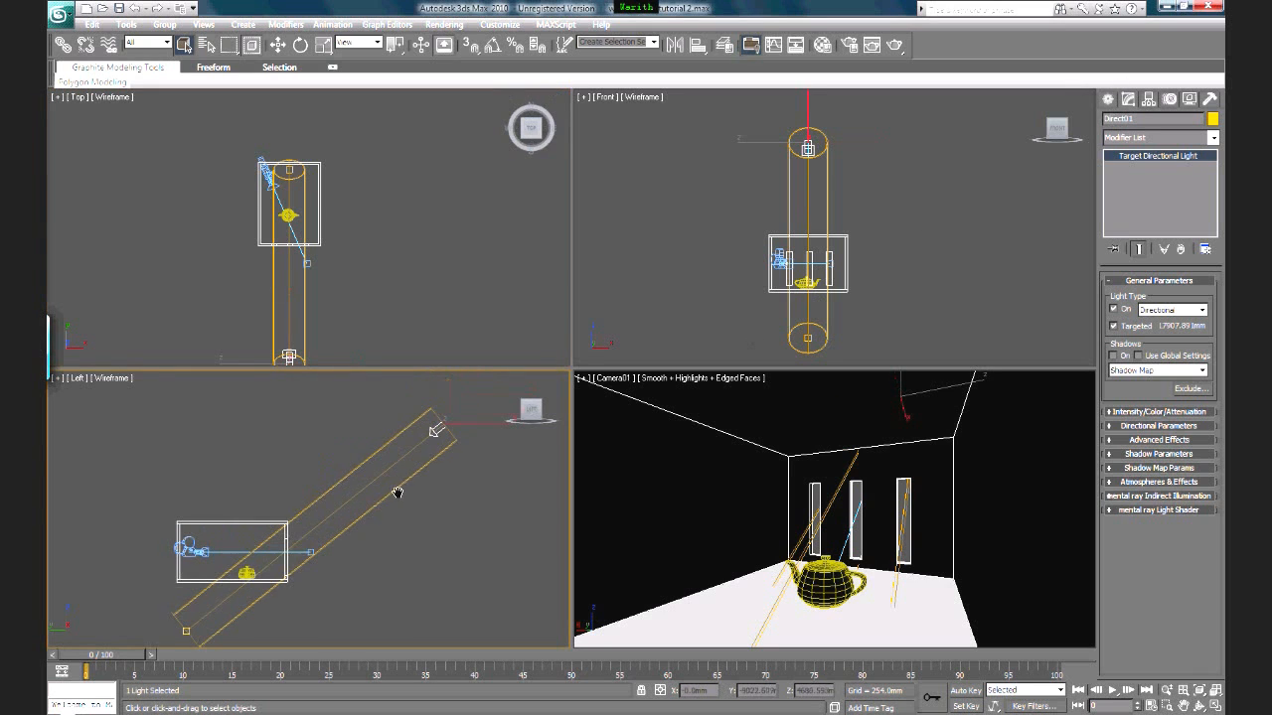
pyautogui.click(1114, 356)
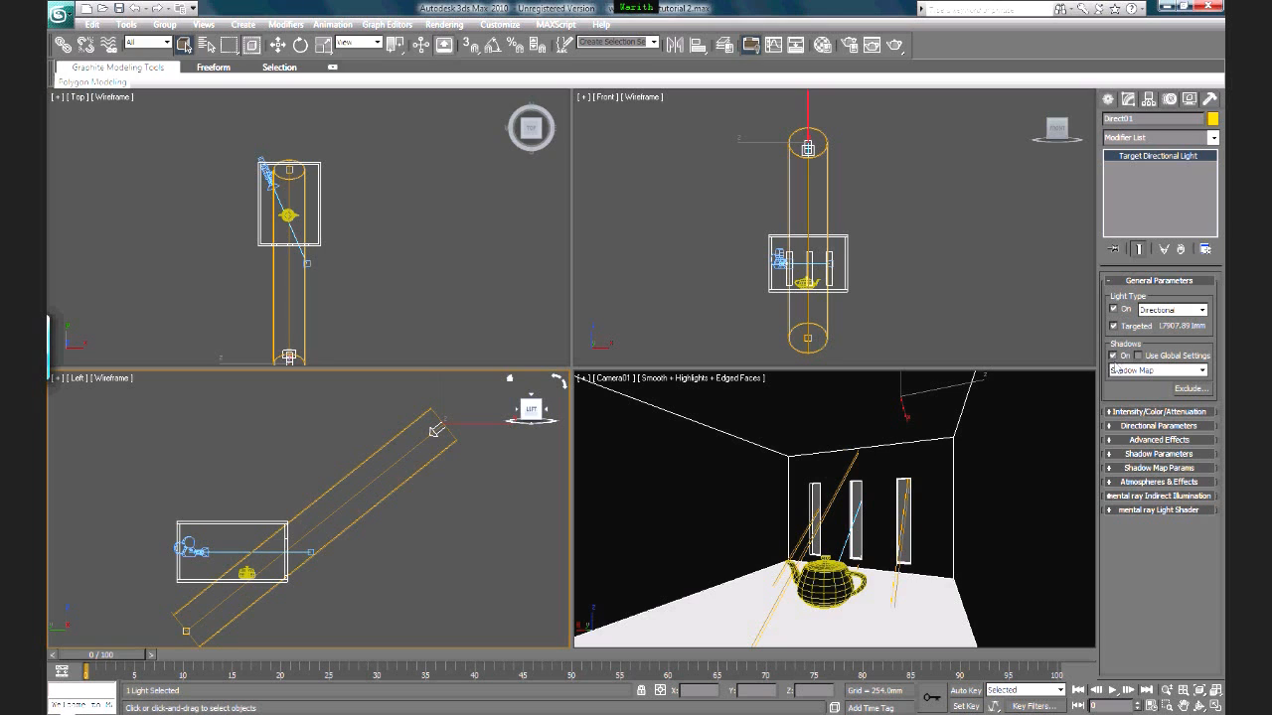
# Step: Widen the direct light's cone to a hotspot of about 3098.8 mm and a falloff of about 4191 mm
pyautogui.click(1150, 426)
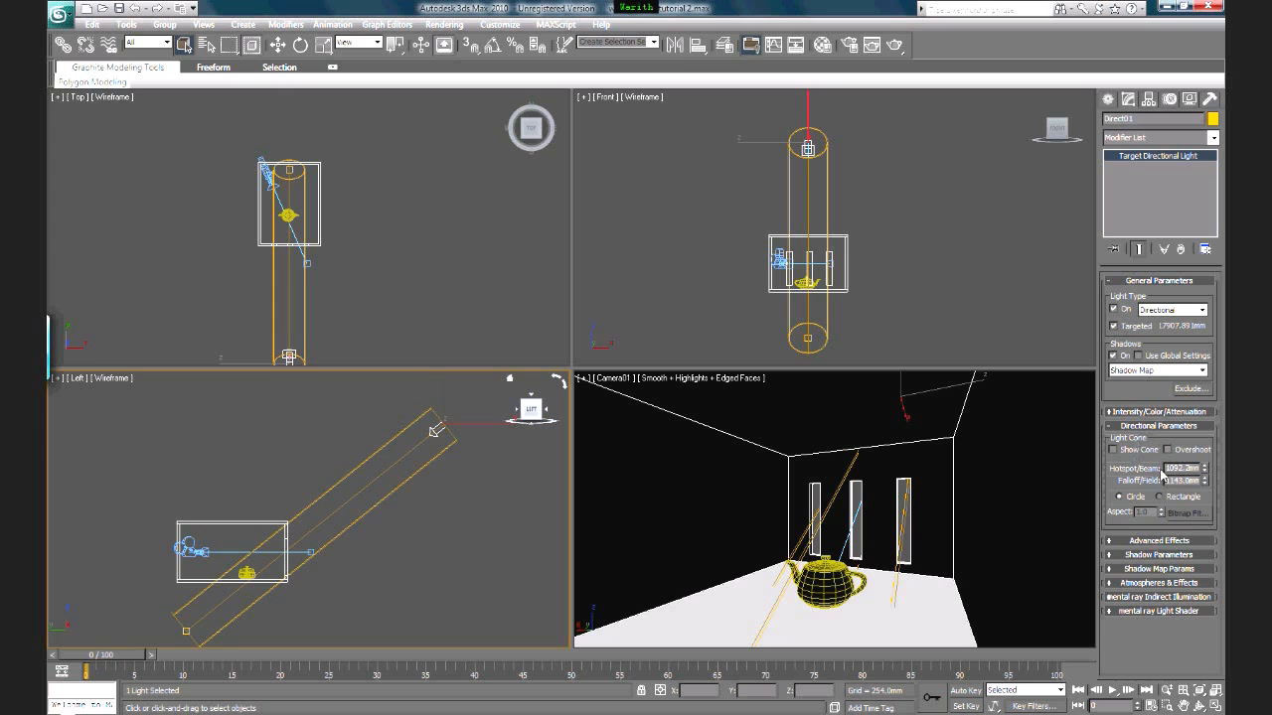
pyautogui.moveTo(1205, 471); pyautogui.dragTo(1212, 411)
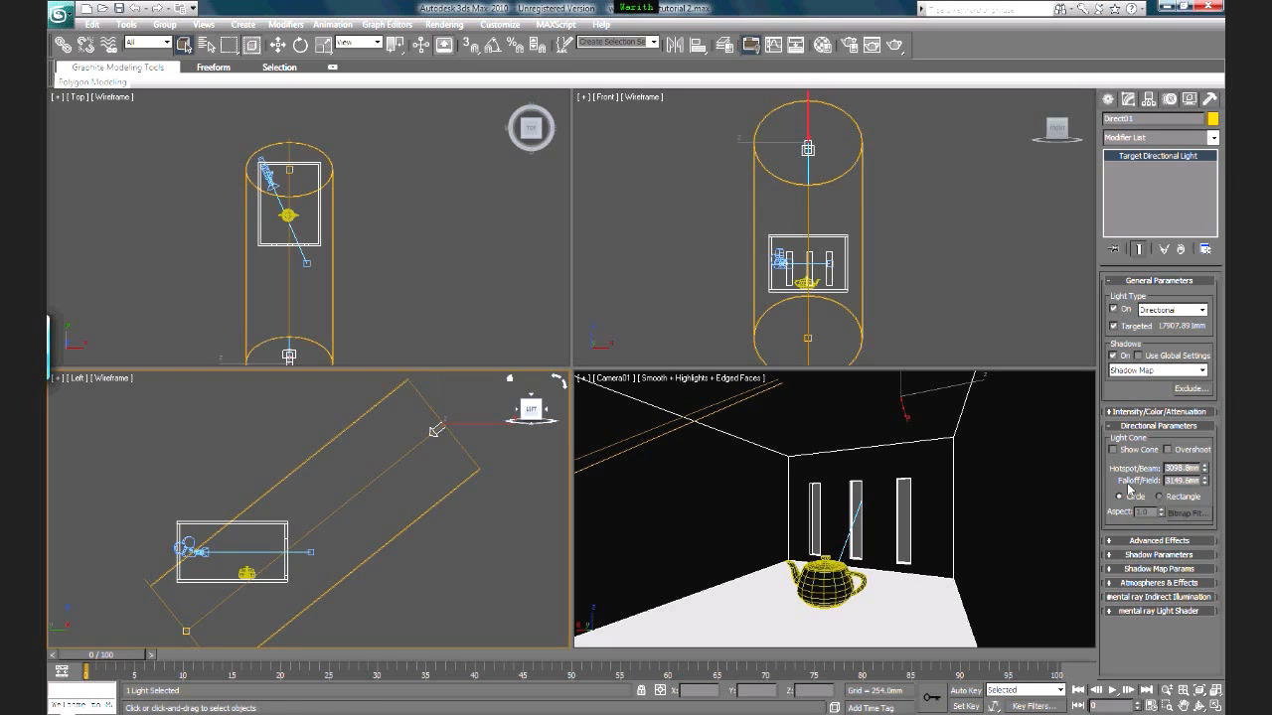
pyautogui.moveTo(1205, 482); pyautogui.dragTo(1202, 449)
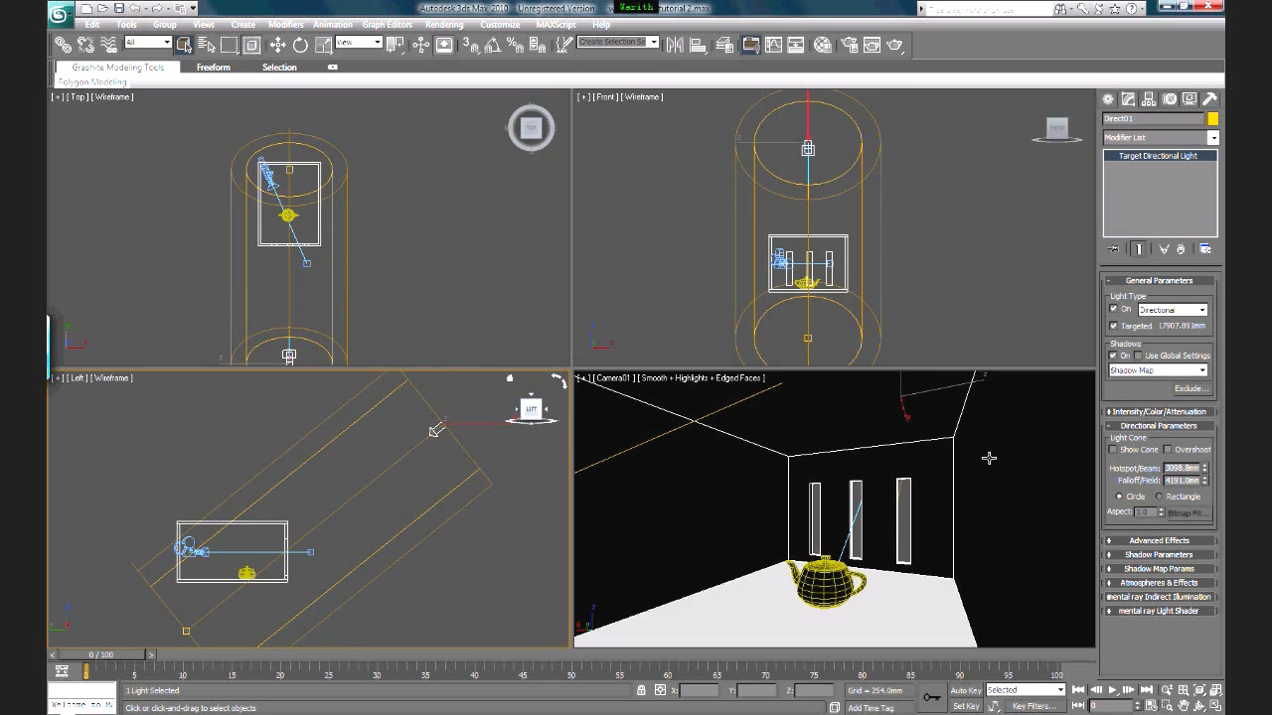
# Step: Review the Final Gather and Global Illumination settings, test-render the Camera01 view, and close the render windows
pyautogui.rightClick(897, 531)
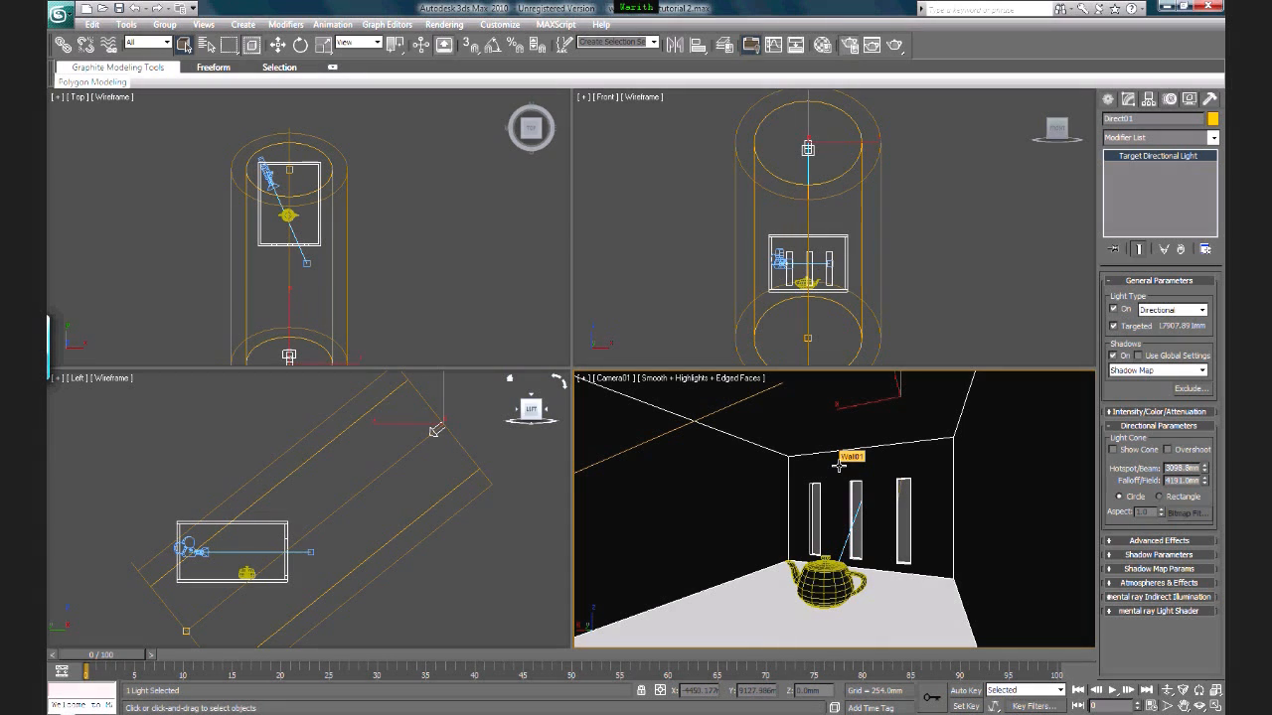
pyautogui.press('F10')
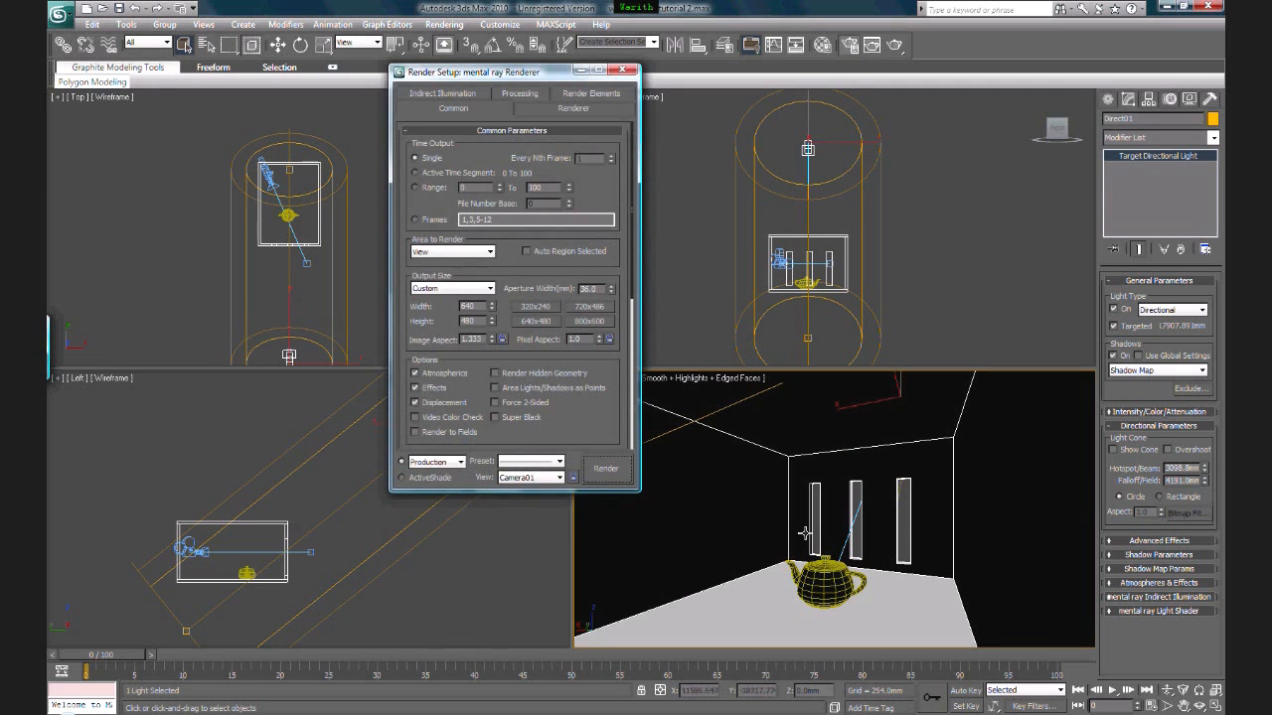
pyautogui.click(472, 95)
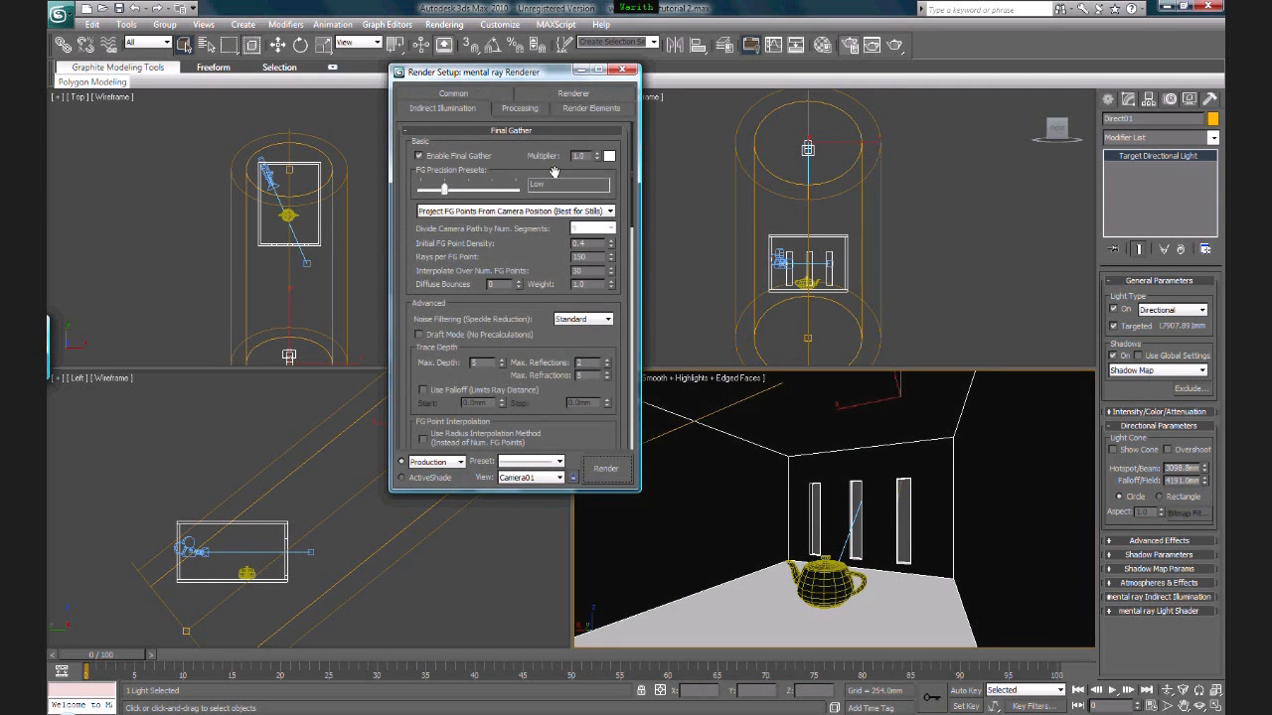
pyautogui.moveTo(634, 177); pyautogui.dragTo(630, 257)
pyautogui.click(610, 471)
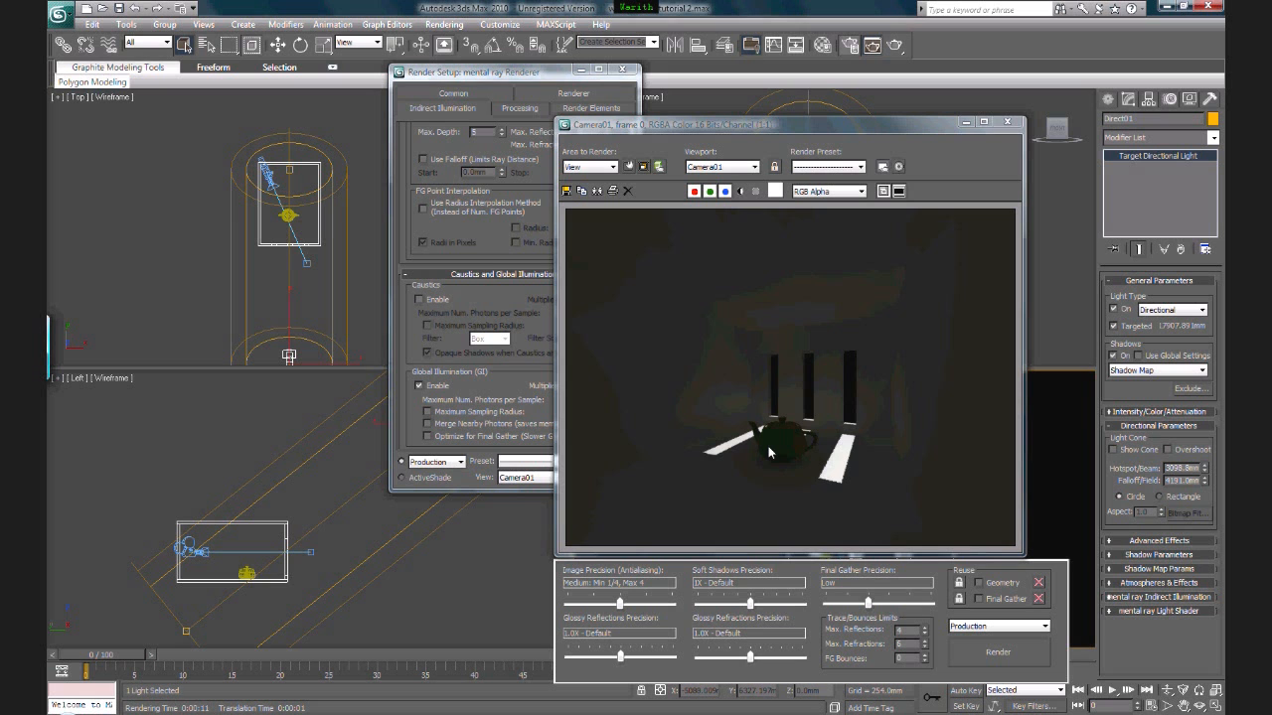
pyautogui.click(1006, 123)
pyautogui.click(623, 69)
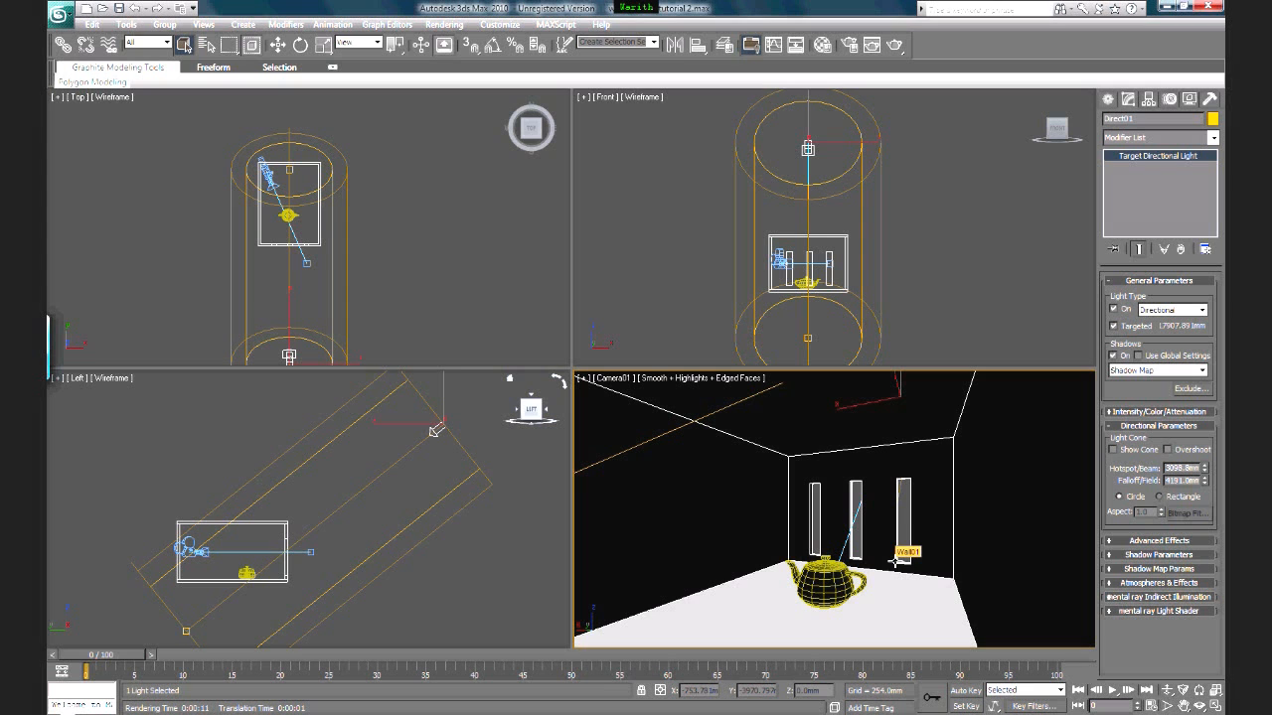
# Step: Deselect the direct light and add a Volume Light atmosphere effect to the scene's environment
pyautogui.rightClick(333, 503)
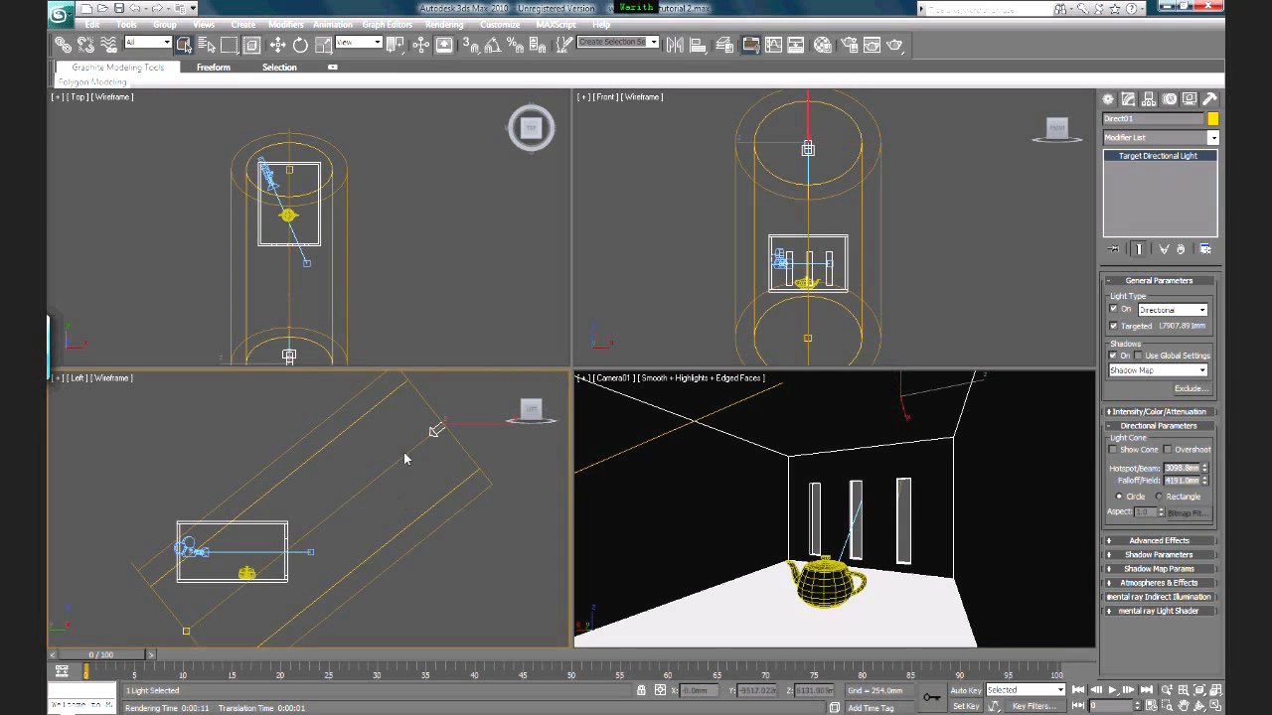
pyautogui.moveTo(419, 457); pyautogui.dragTo(430, 470, button='middle')
pyautogui.click(506, 450)
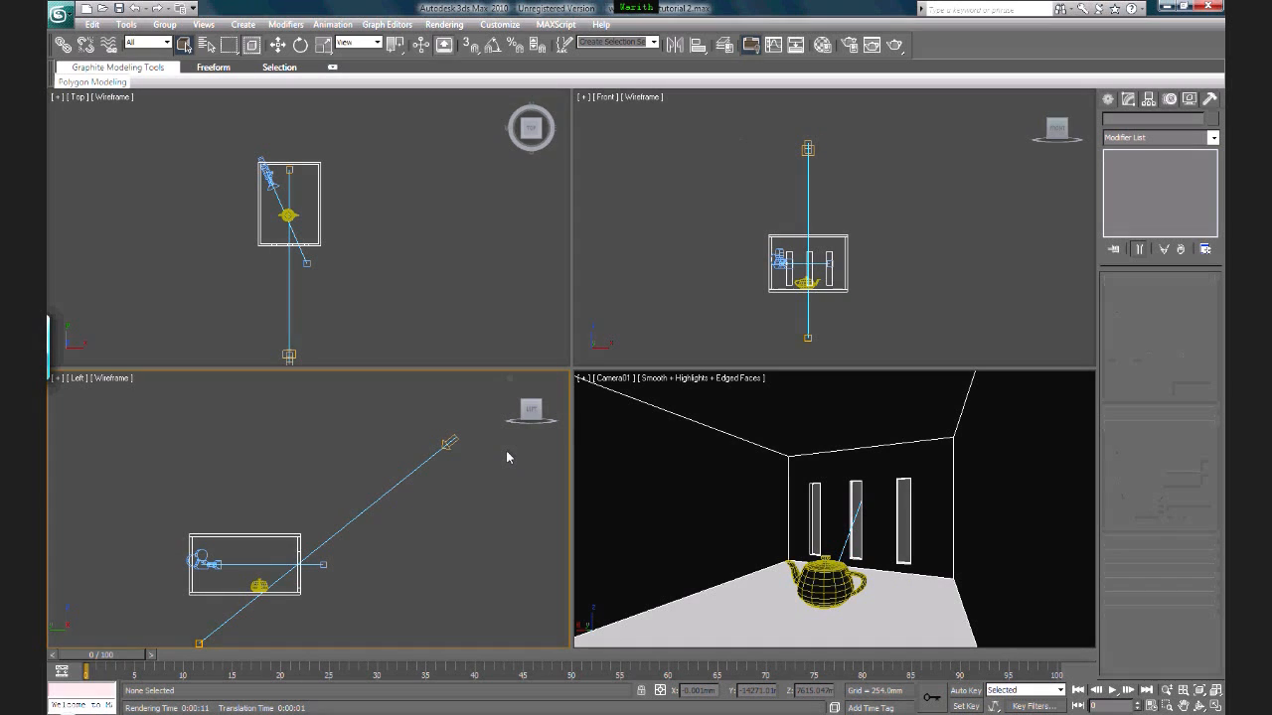
pyautogui.press('8')
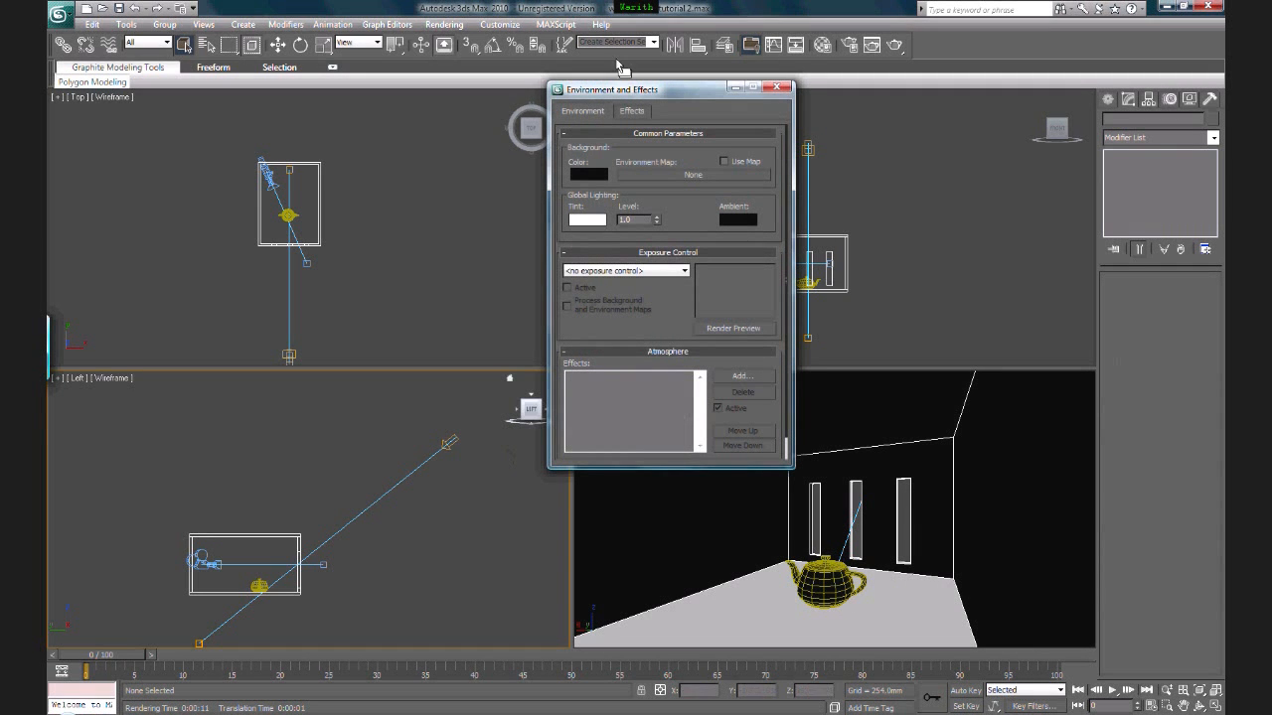
pyautogui.moveTo(663, 100)
pyautogui.mouseDown()
pyautogui.moveTo(591, 96)
pyautogui.moveTo(665, 119)
pyautogui.mouseUp()
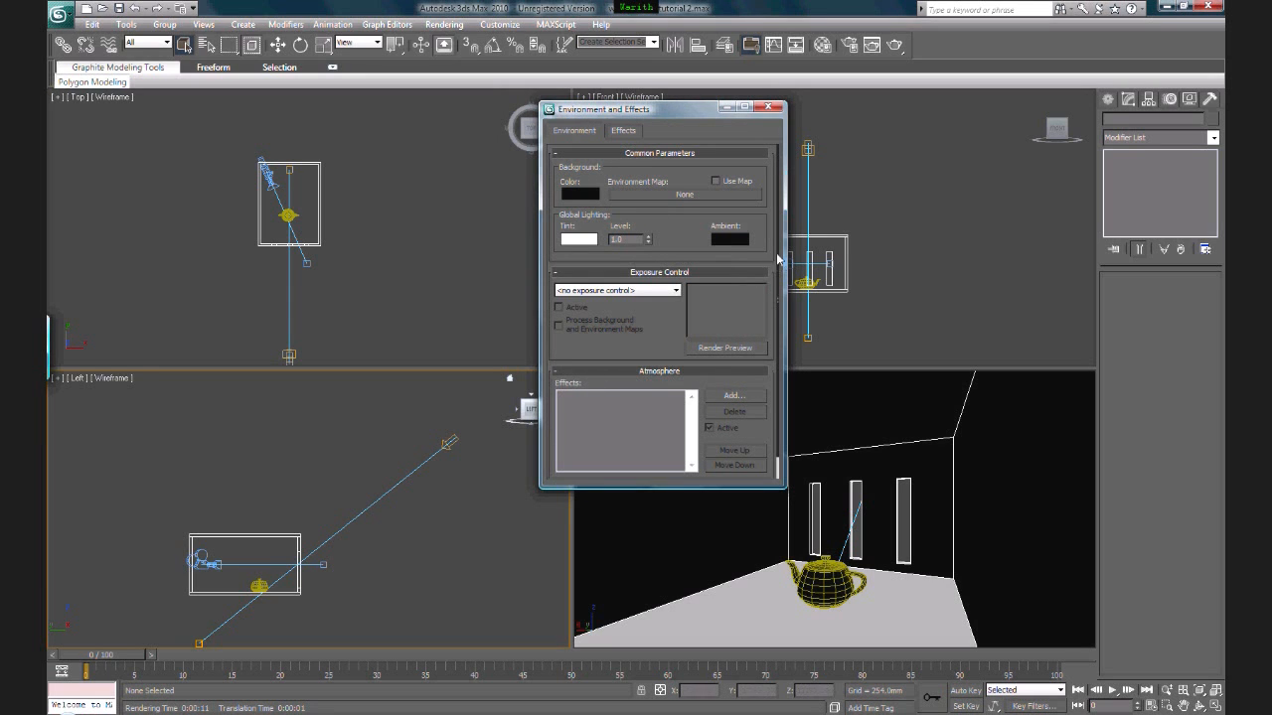
pyautogui.scroll(-2, 775, 254)
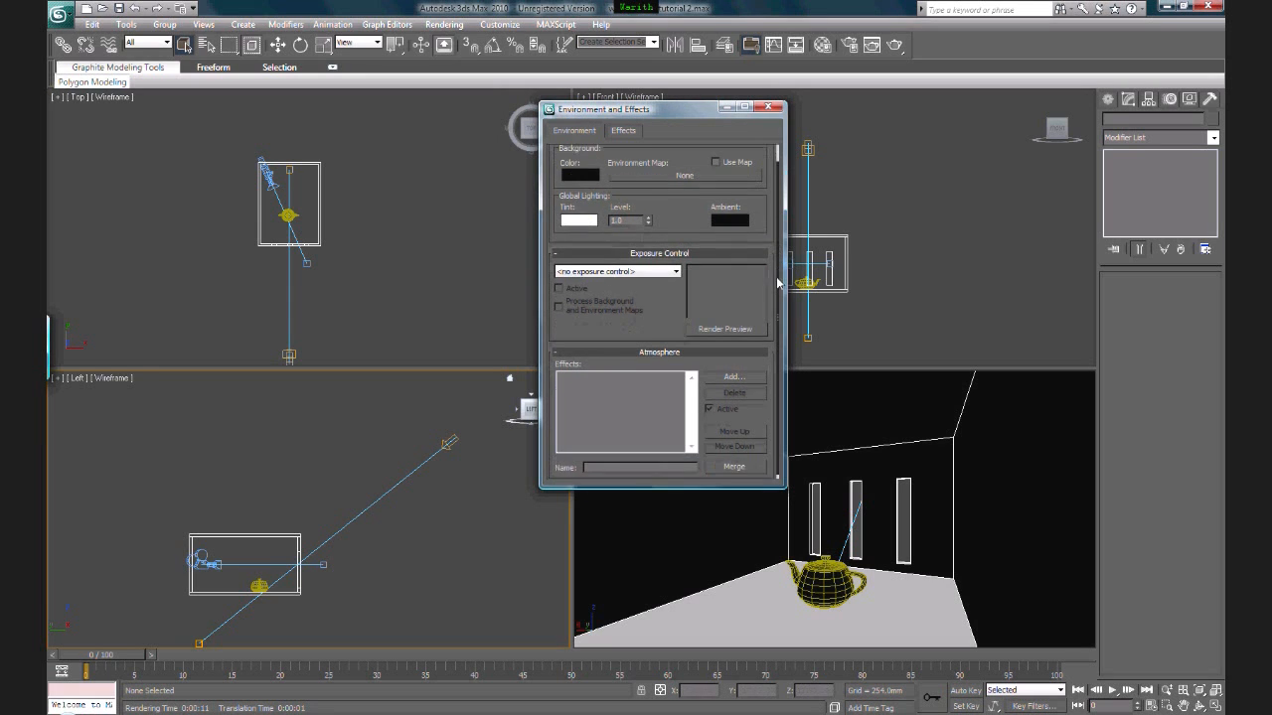
pyautogui.click(720, 377)
pyautogui.doubleClick(576, 178)
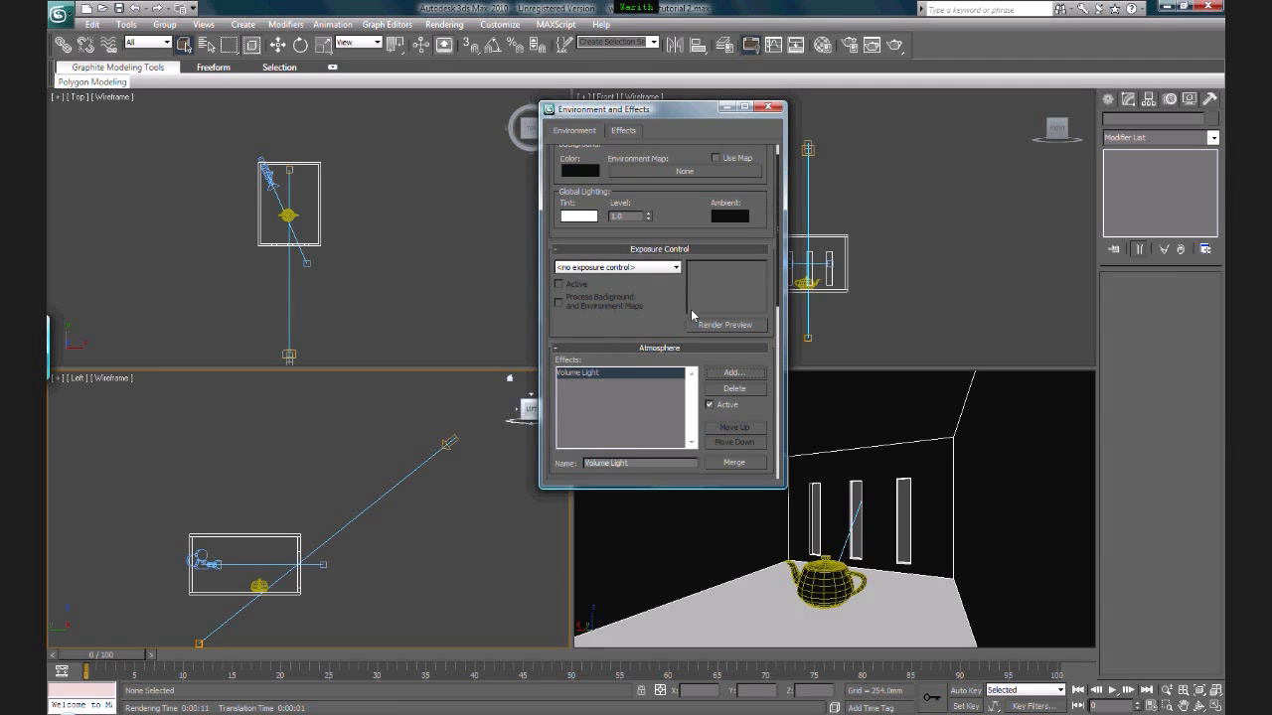
# Step: Assign the direct light outside the windows as the light source of the Volume Light effect
pyautogui.moveTo(772, 249); pyautogui.dragTo(777, 369)
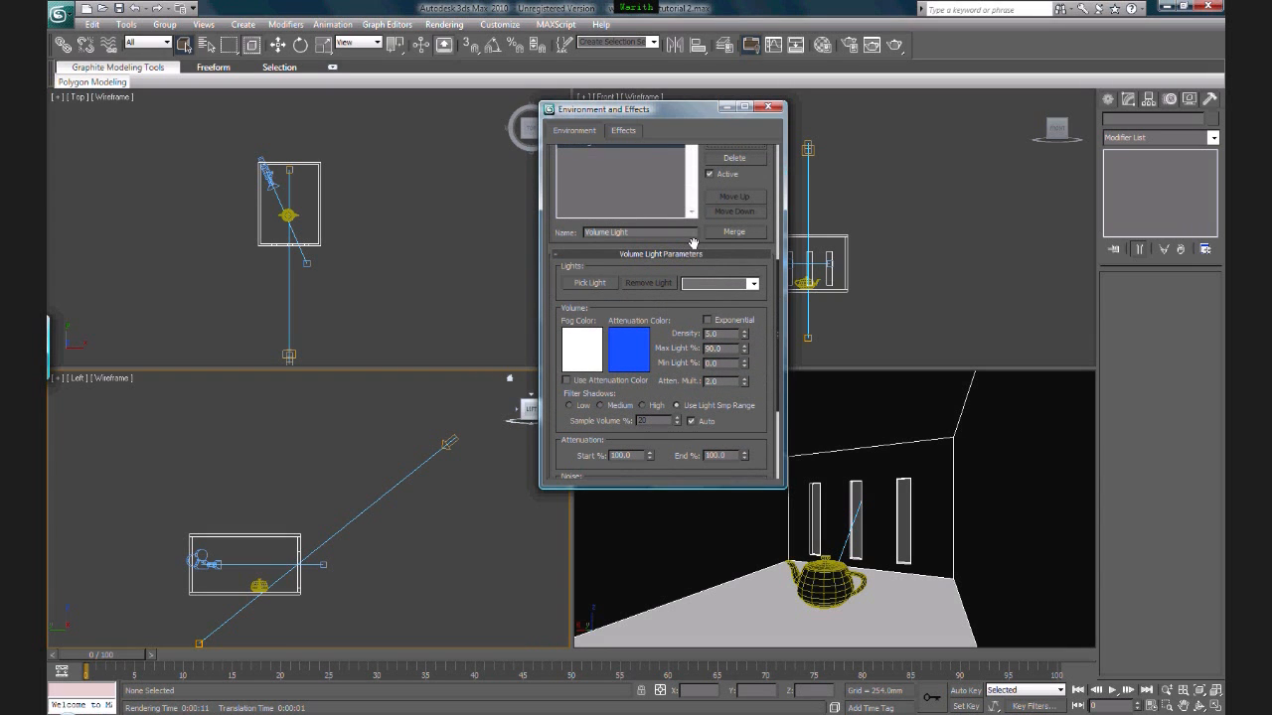
pyautogui.moveTo(443, 427); pyautogui.dragTo(442, 395, button='middle')
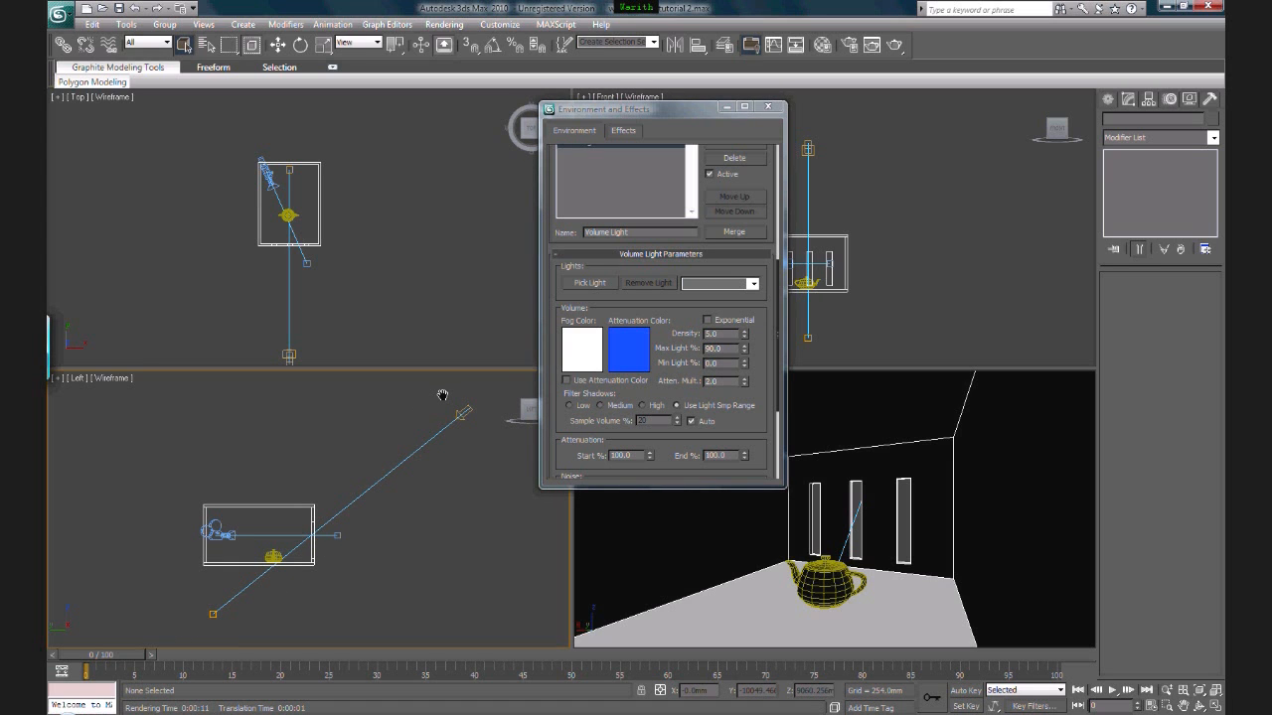
pyautogui.click(580, 283)
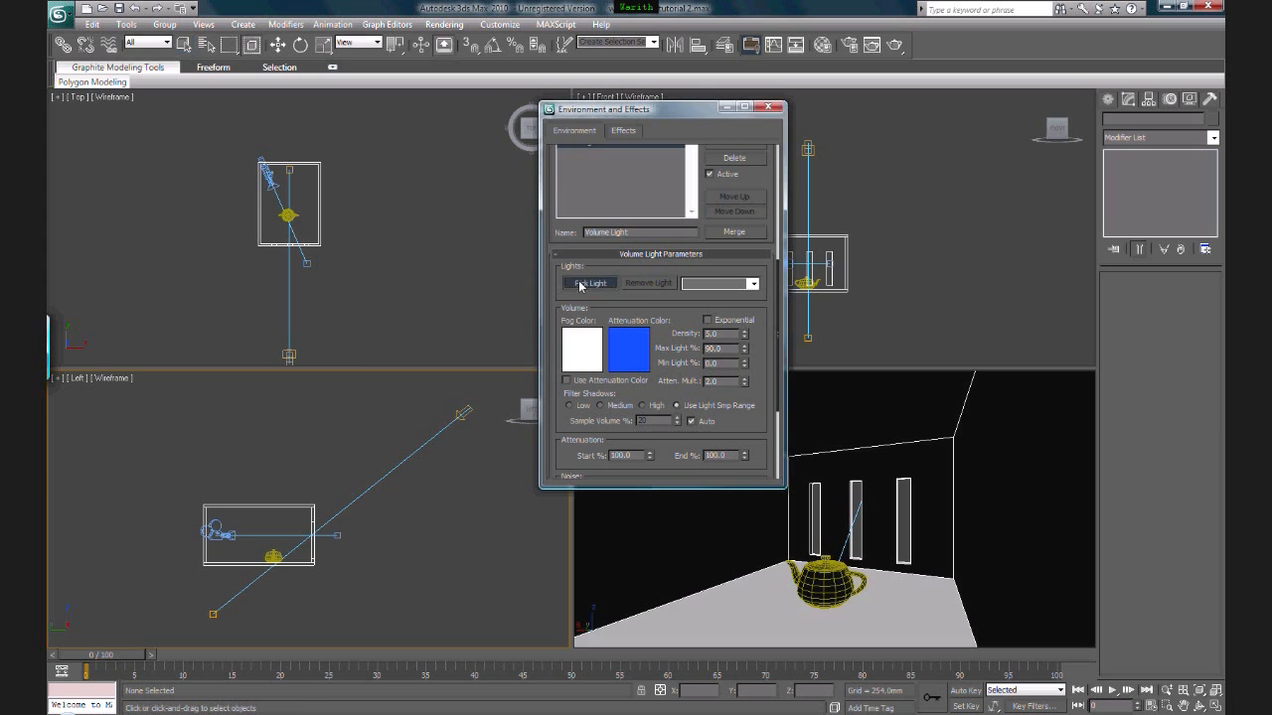
pyautogui.click(461, 411)
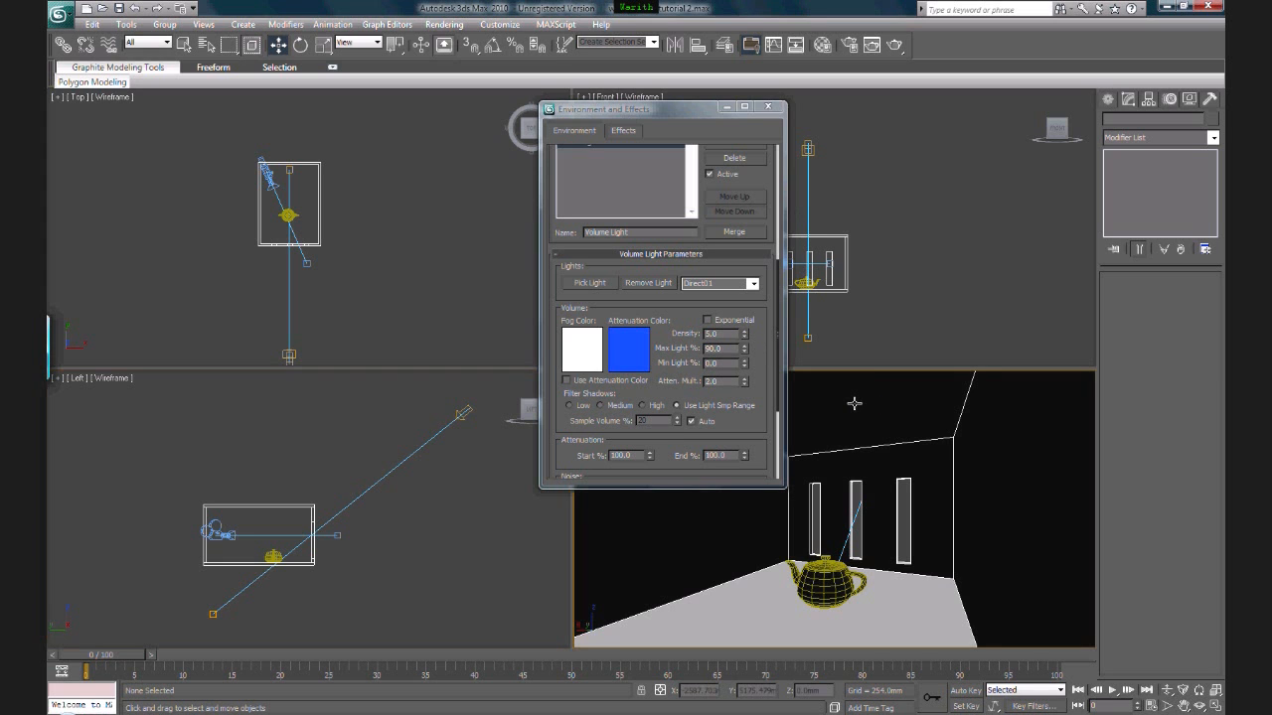
# Step: Test-render the Camera01 view with the volume light, and close the render window and environment settings
pyautogui.click(895, 46)
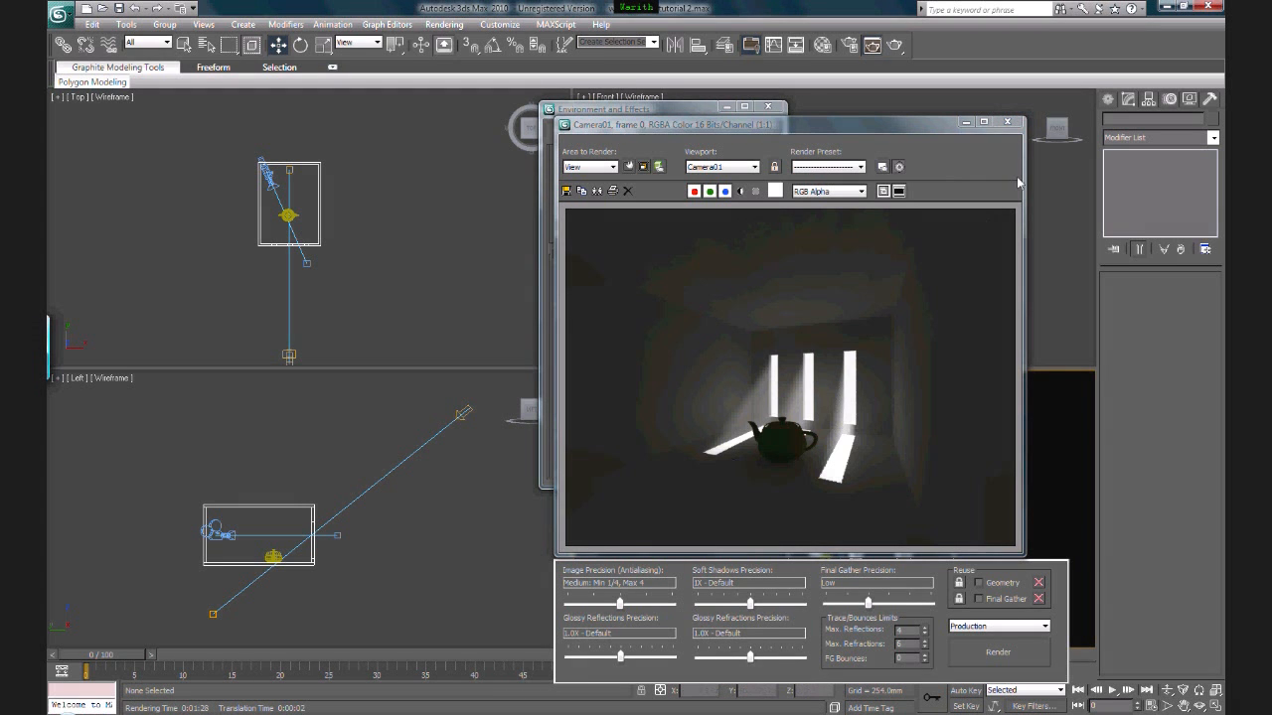
pyautogui.click(1007, 122)
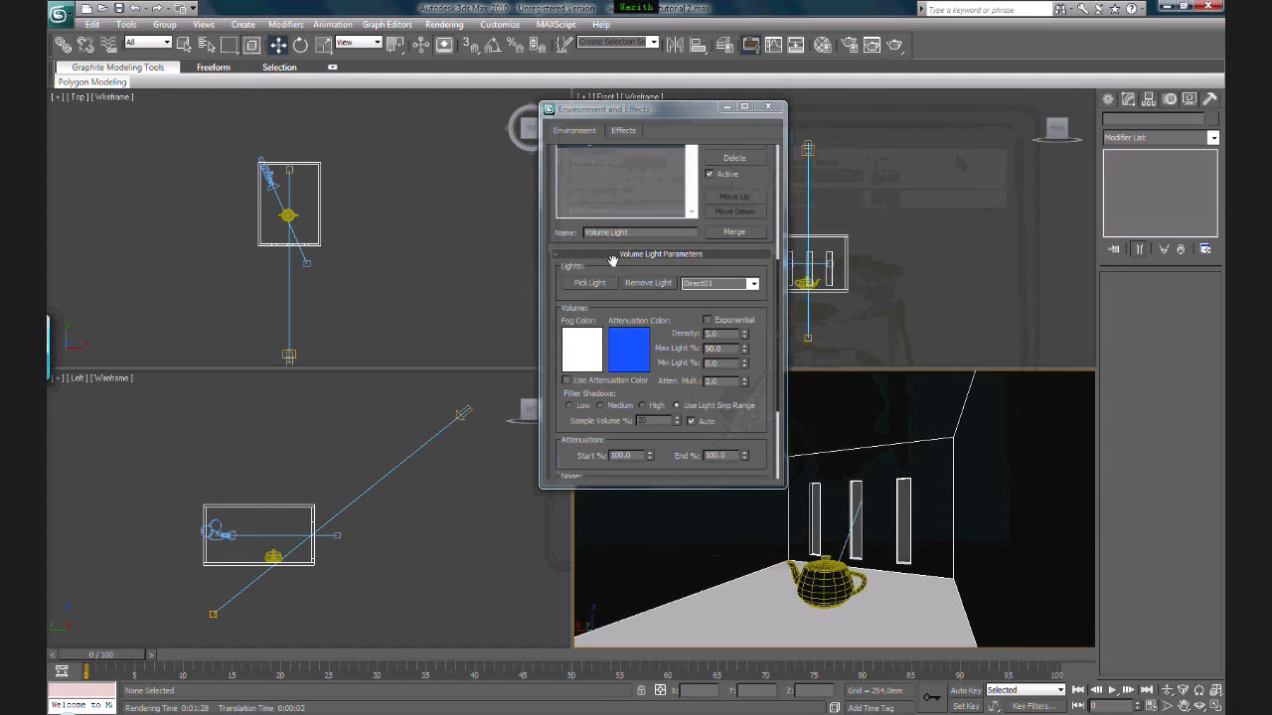
pyautogui.click(763, 108)
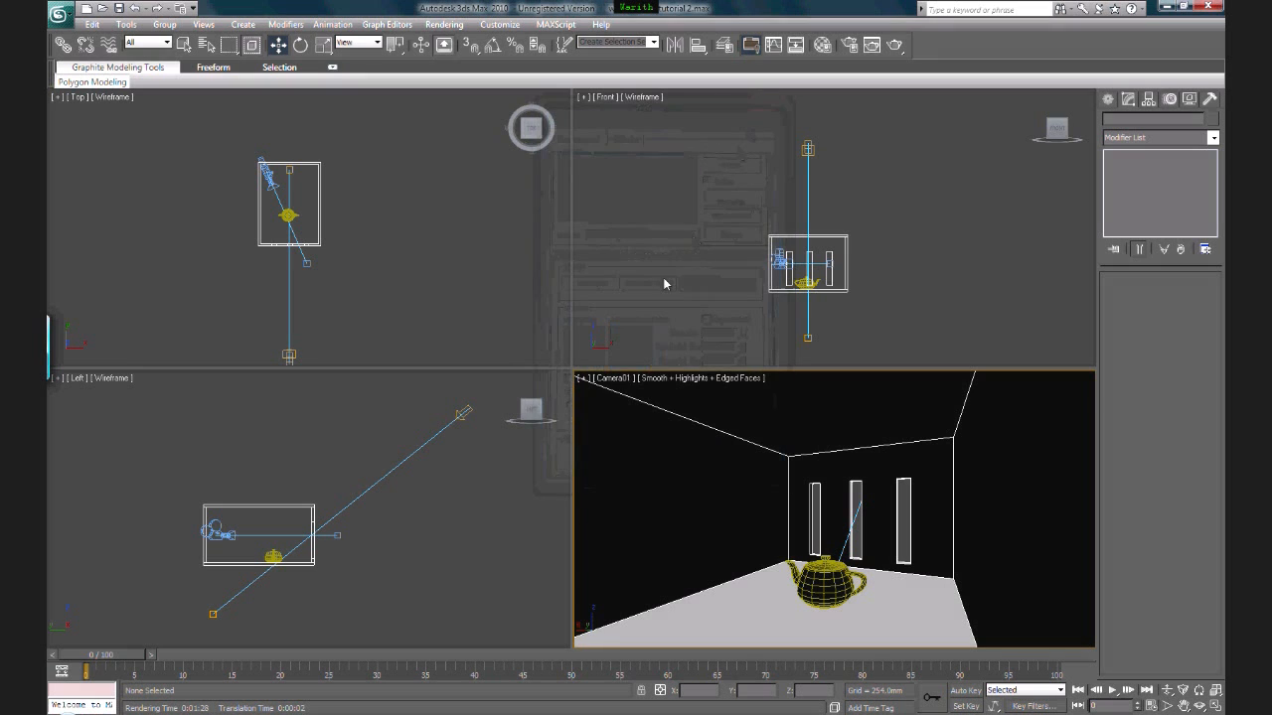
# Step: Set the Volume Light effect's density to 2 and test-render the Camera01 view again
pyautogui.press('8')
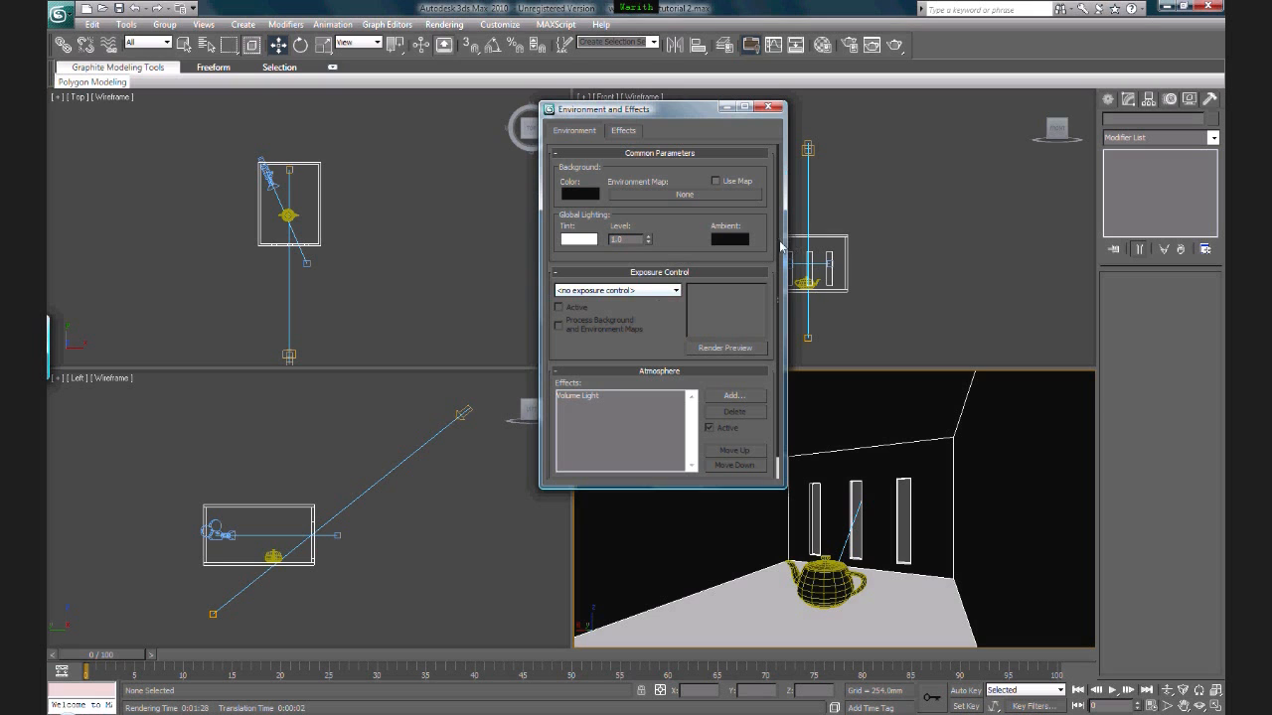
pyautogui.scroll(-1, 772, 281)
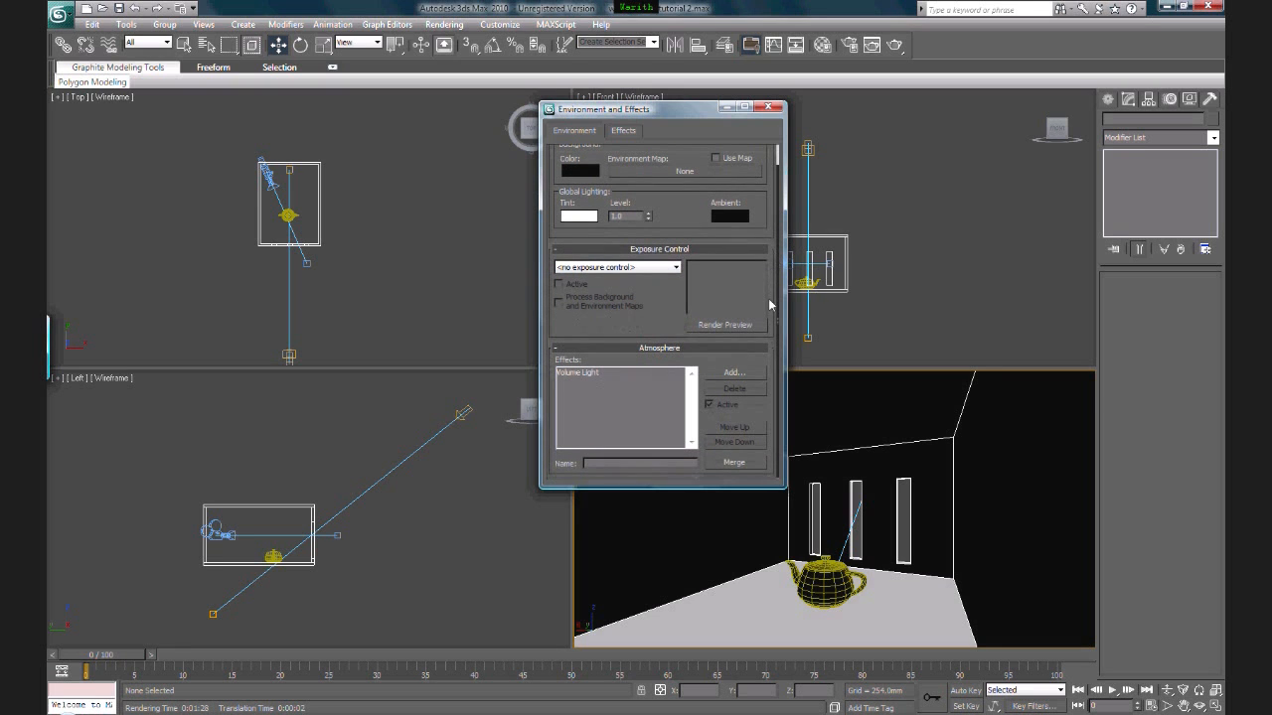
pyautogui.click(597, 377)
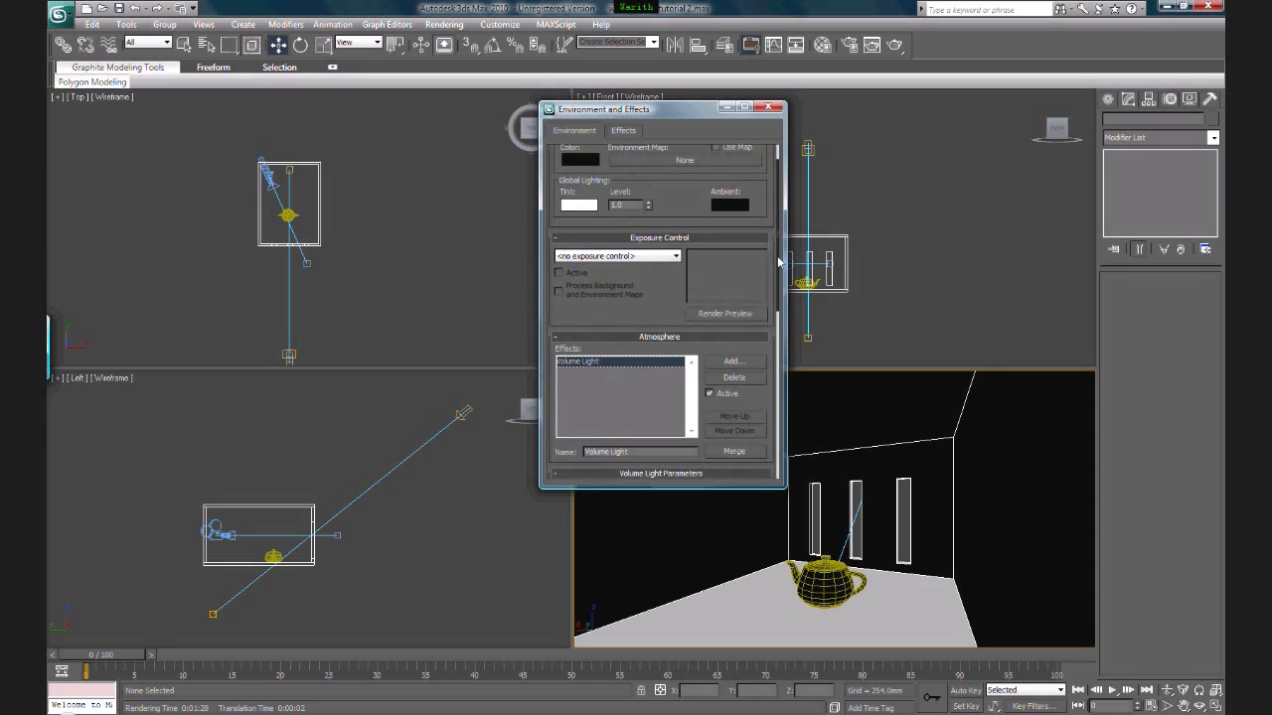
pyautogui.scroll(-6, 676, 354)
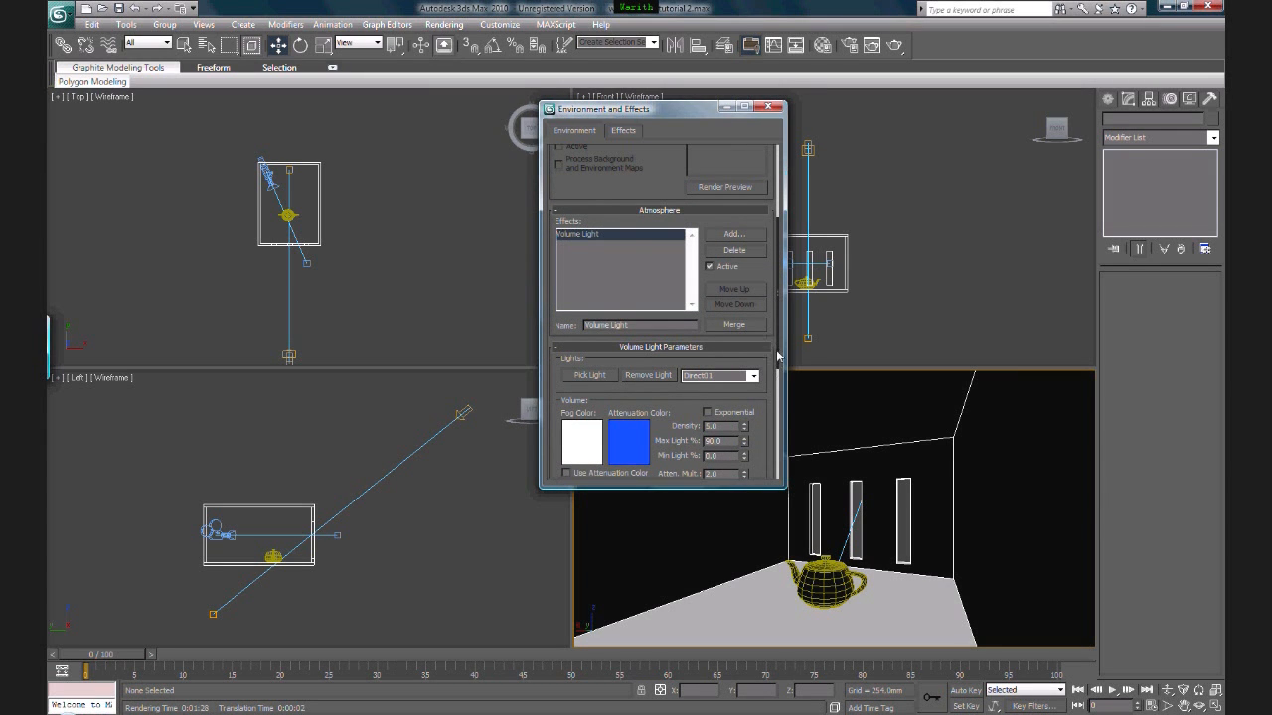
pyautogui.scroll(-2, 773, 370)
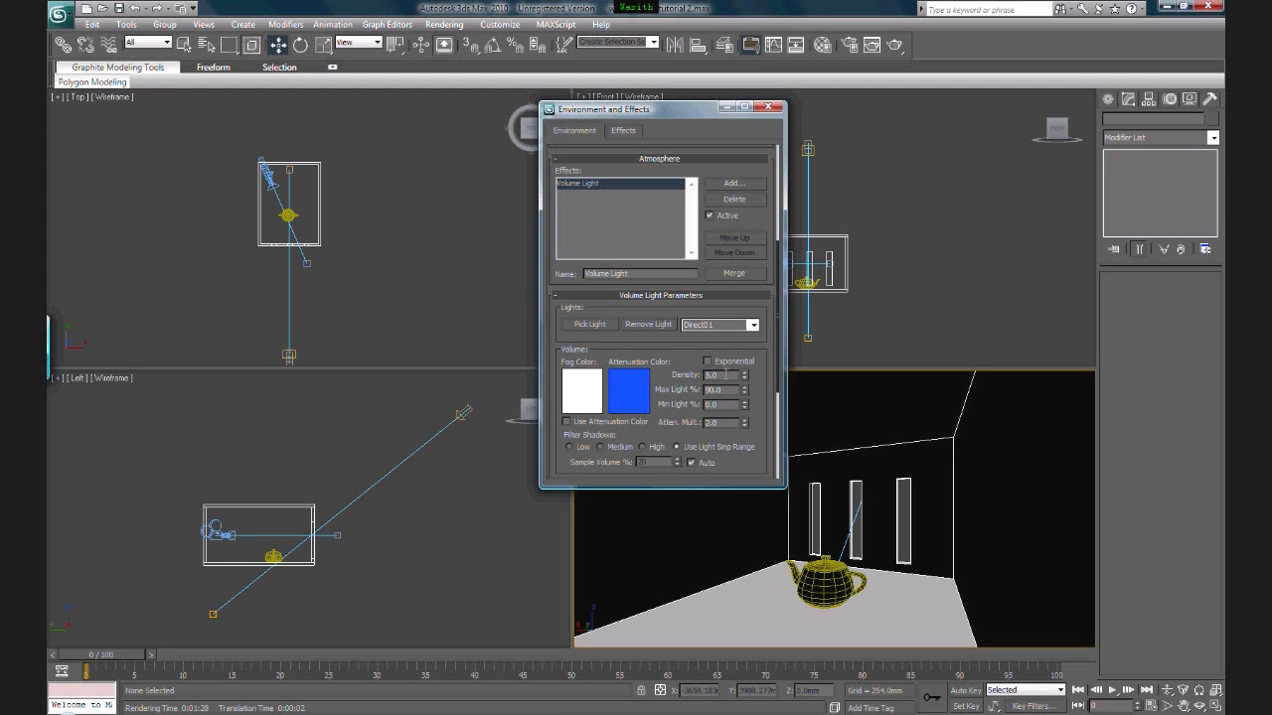
pyautogui.doubleClick(723, 374)
pyautogui.write('2')
pyautogui.press('Return')
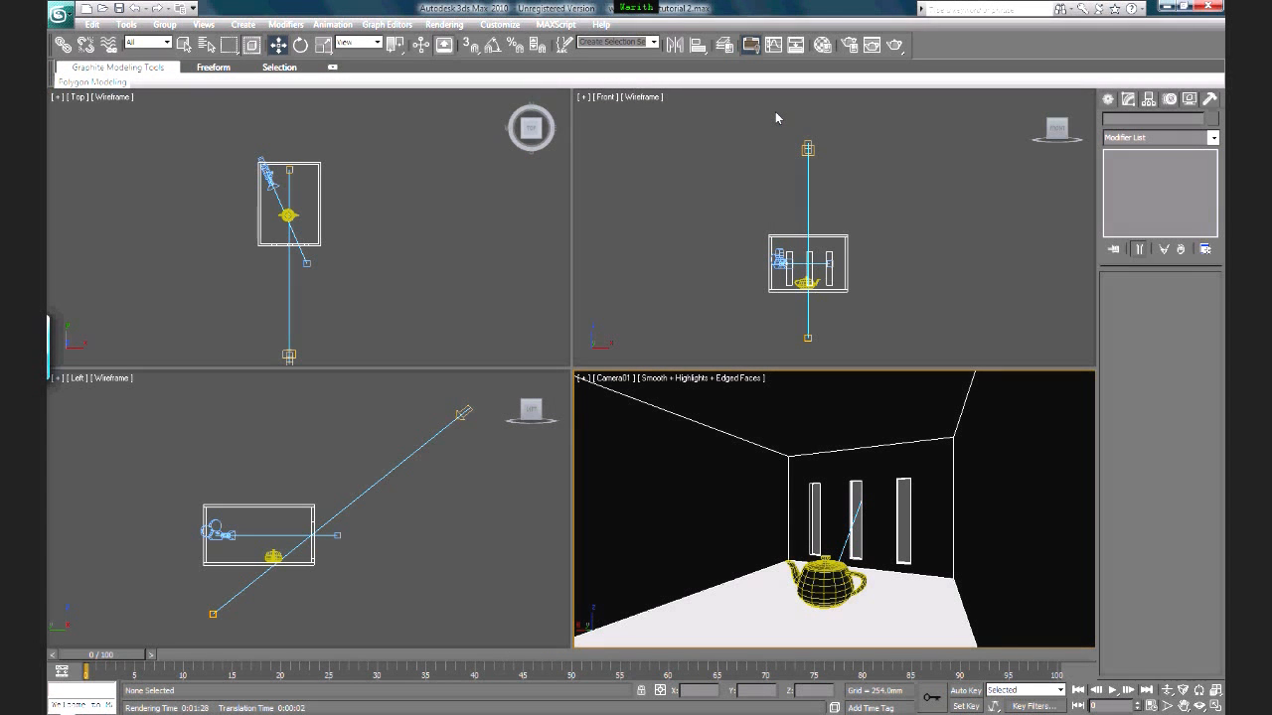
pyautogui.click(894, 46)
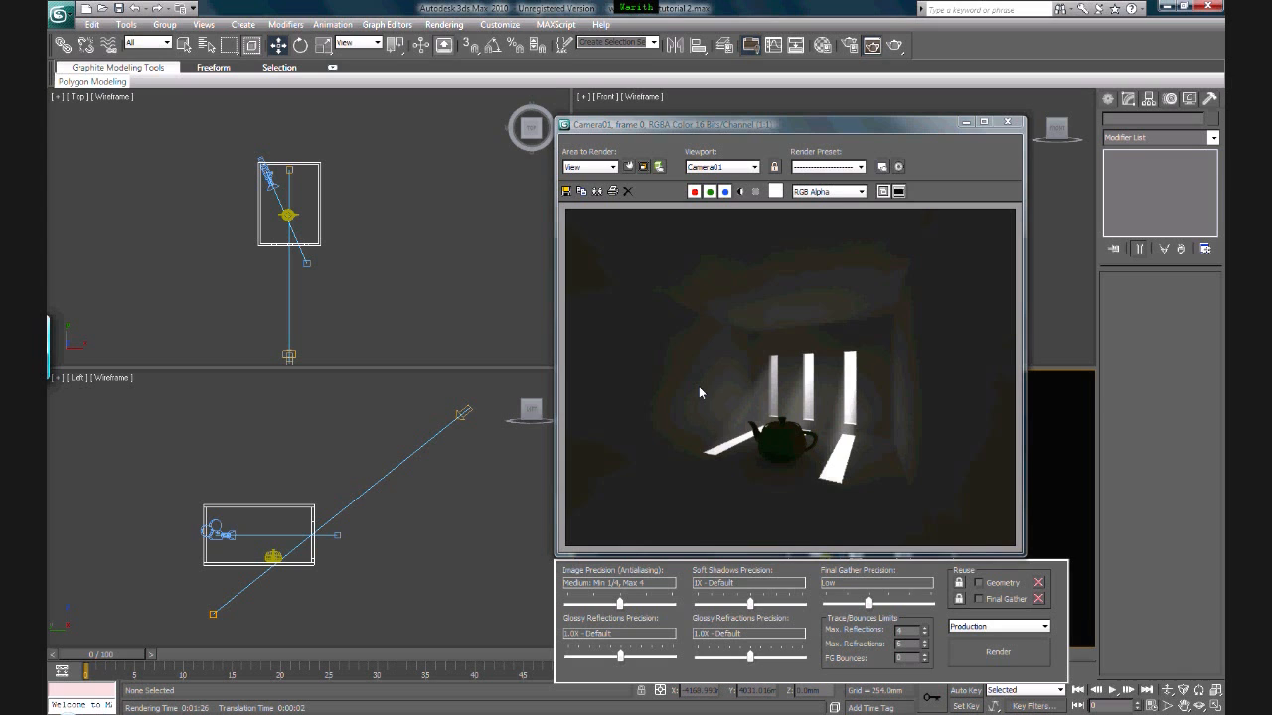
pyautogui.click(910, 328)
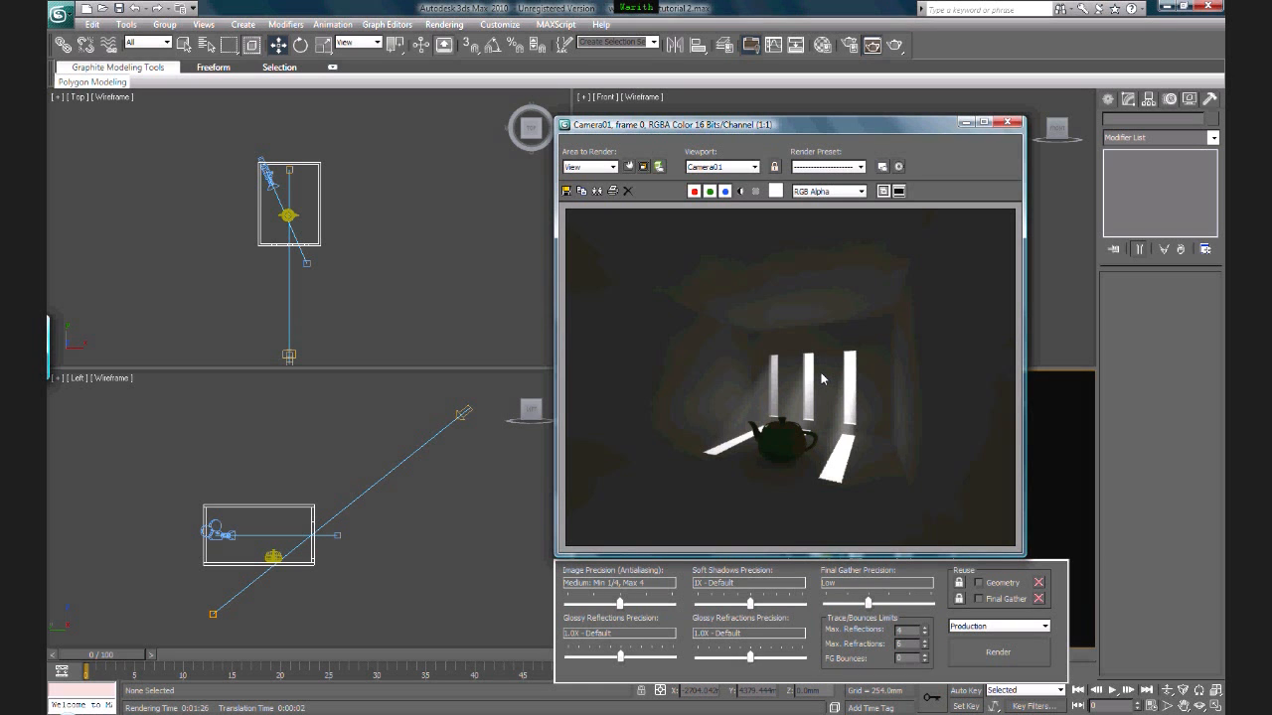
# Step: Close the render window and set the scene's environment background colour to white
pyautogui.click(1009, 123)
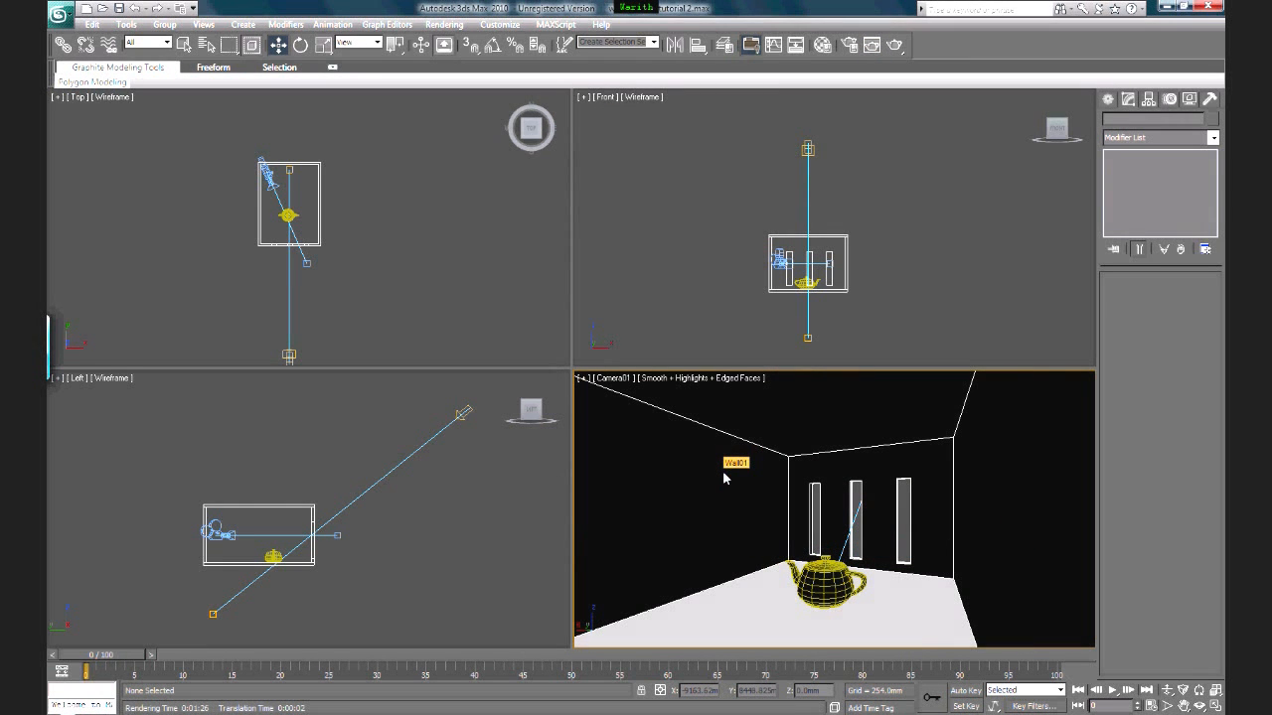
pyautogui.press('8')
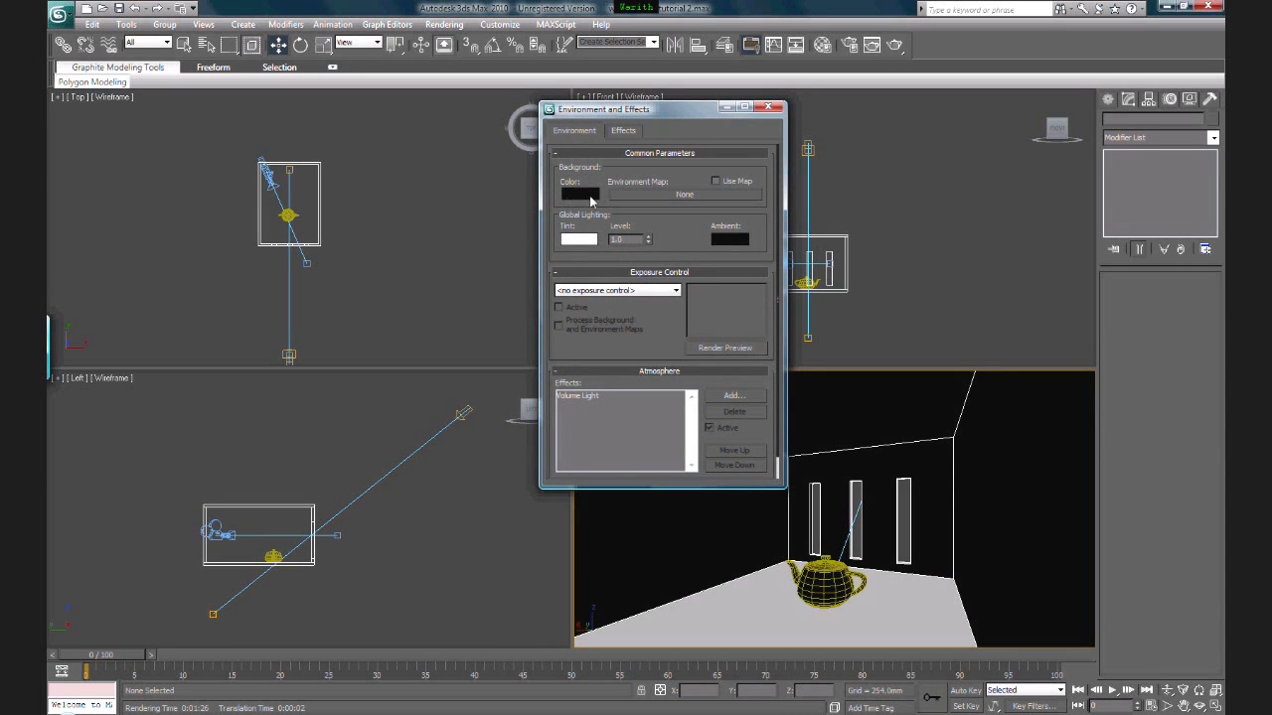
pyautogui.click(576, 200)
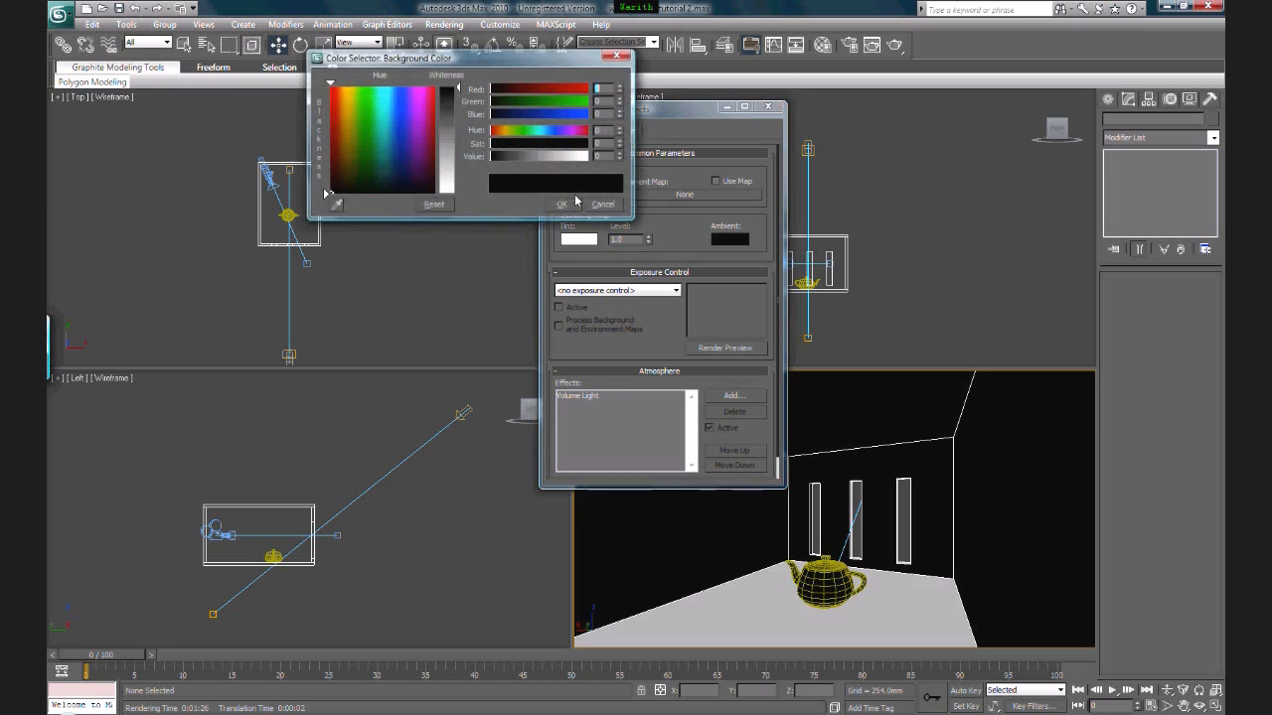
pyautogui.moveTo(460, 156); pyautogui.dragTo(457, 193)
pyautogui.click(560, 205)
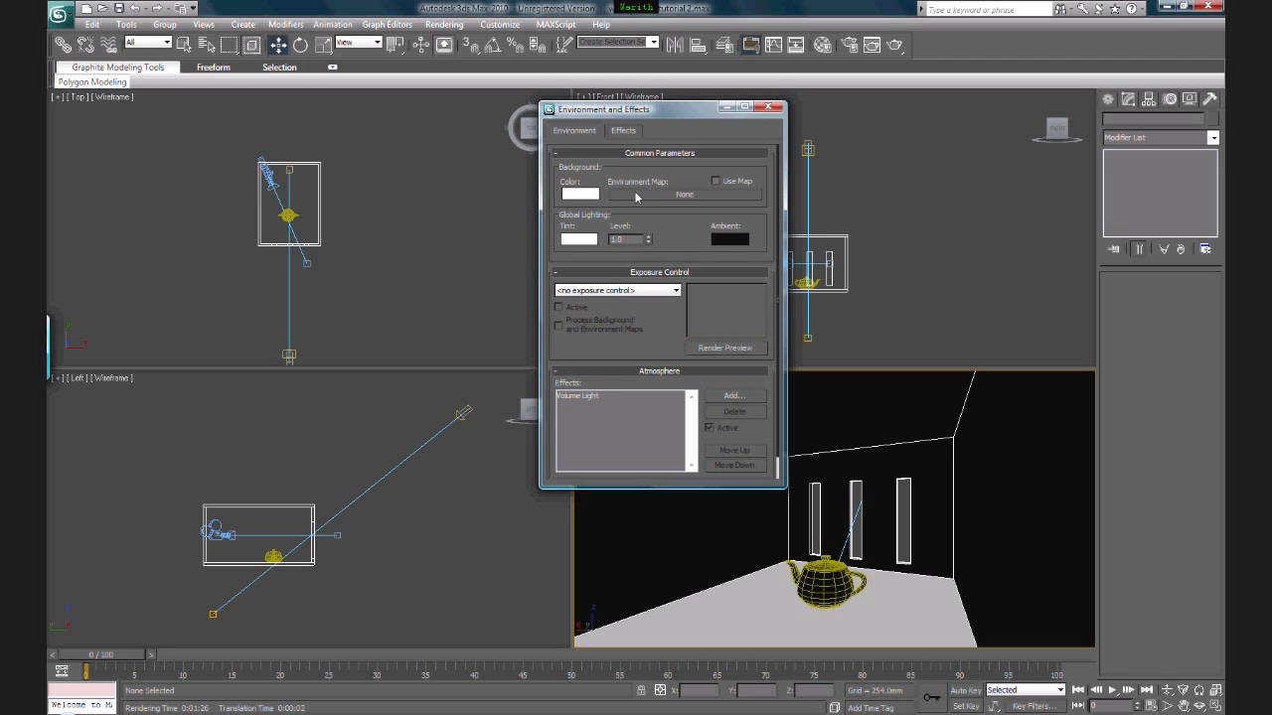
# Step: Choose a Bitmap for the environment map and browse to the ++MATERIAL LIBRARY++ folder inside 3d Files
pyautogui.click(685, 193)
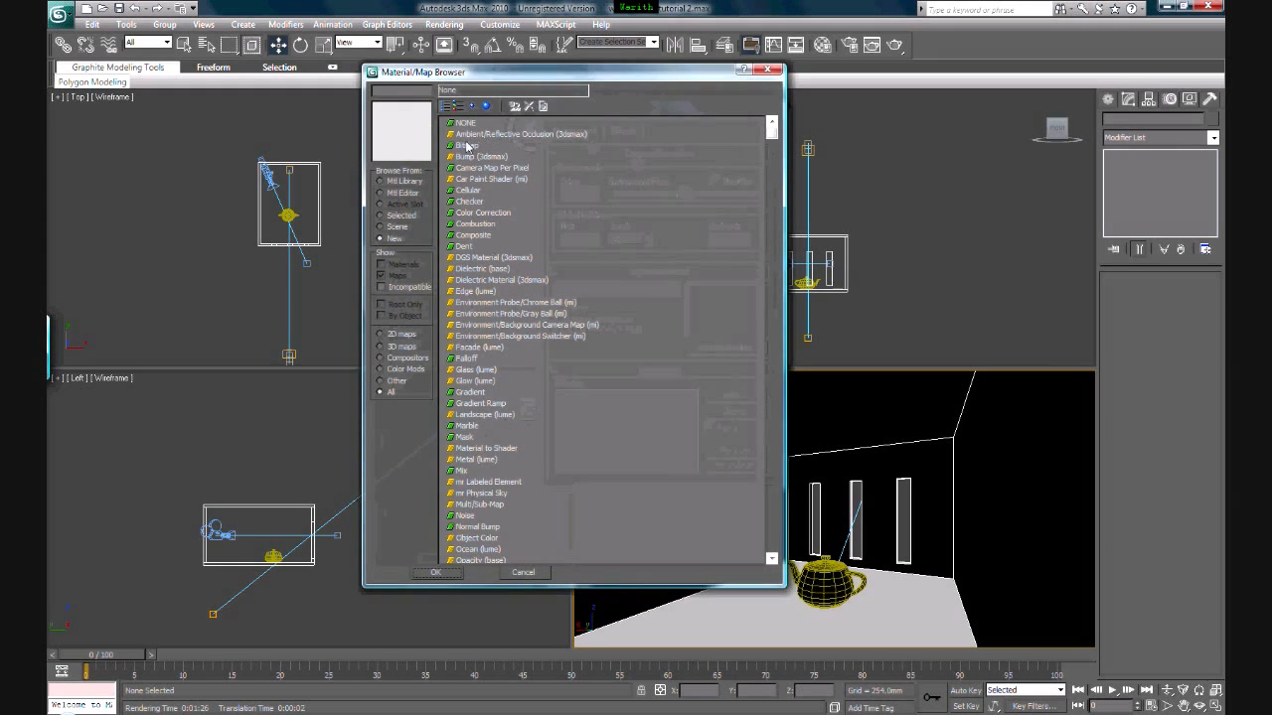
pyautogui.click(464, 147)
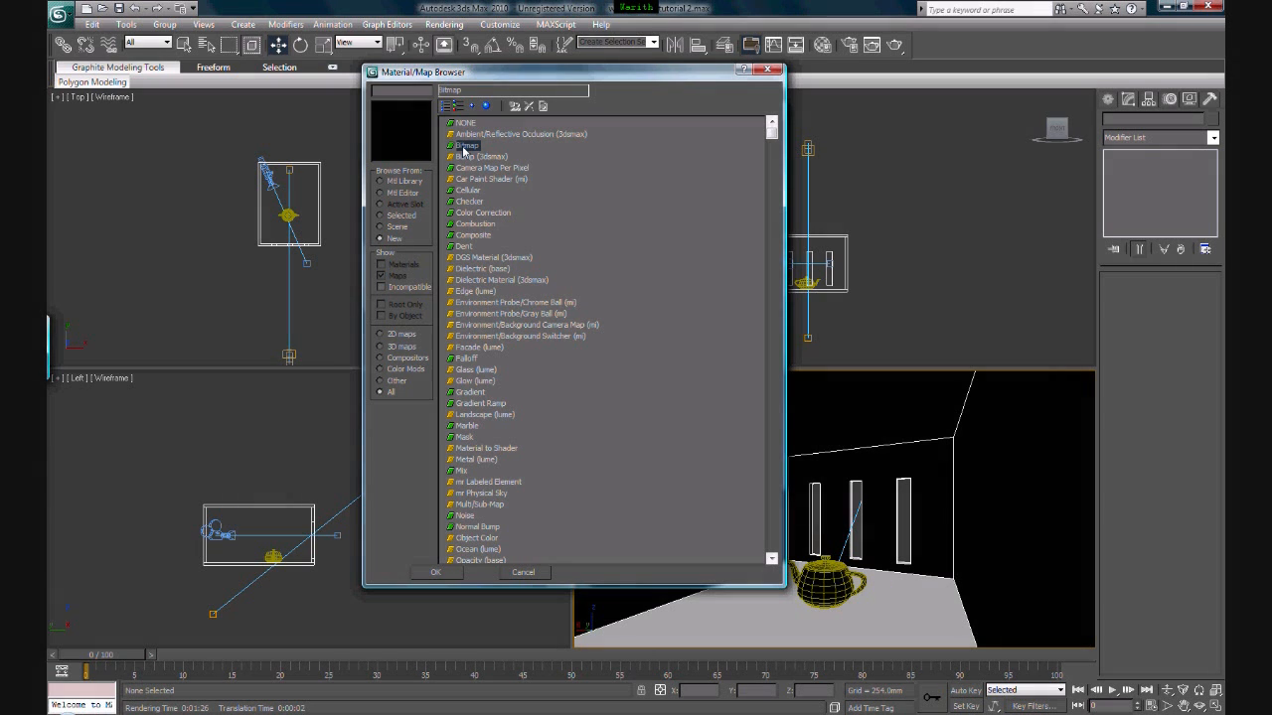
pyautogui.doubleClick(464, 147)
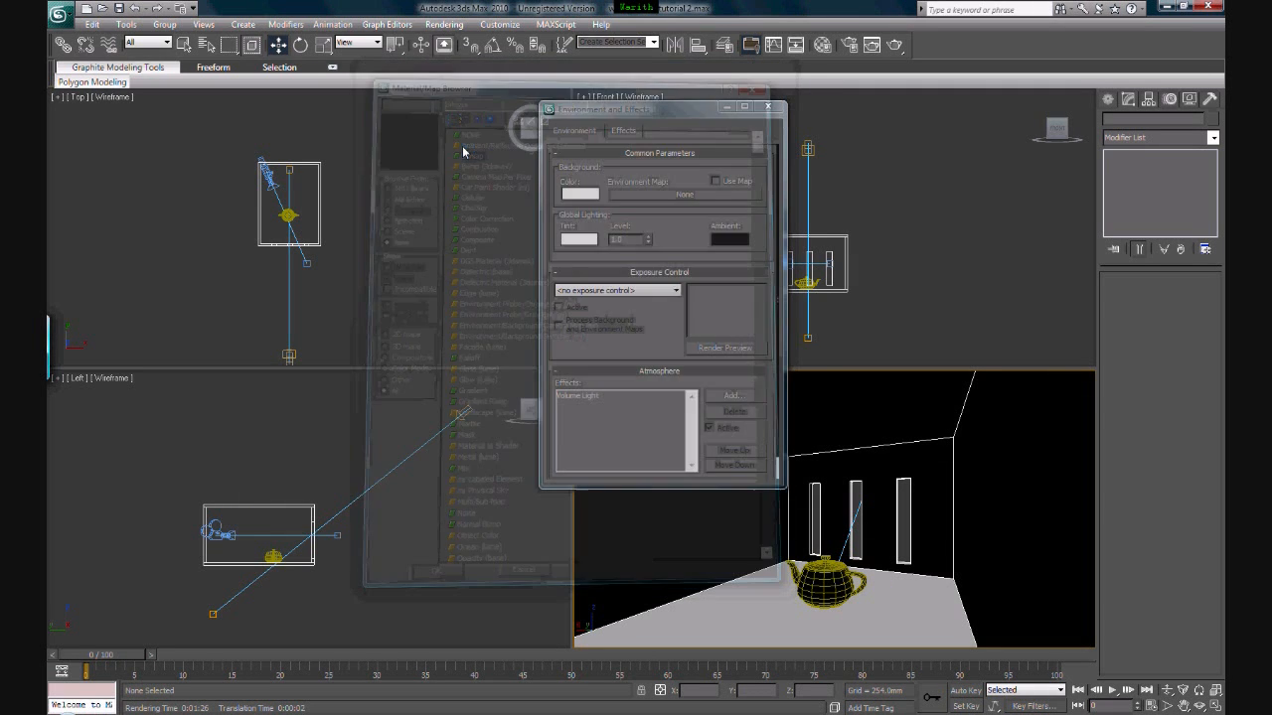
pyautogui.click(219, 57)
pyautogui.scroll(3, 198, 94)
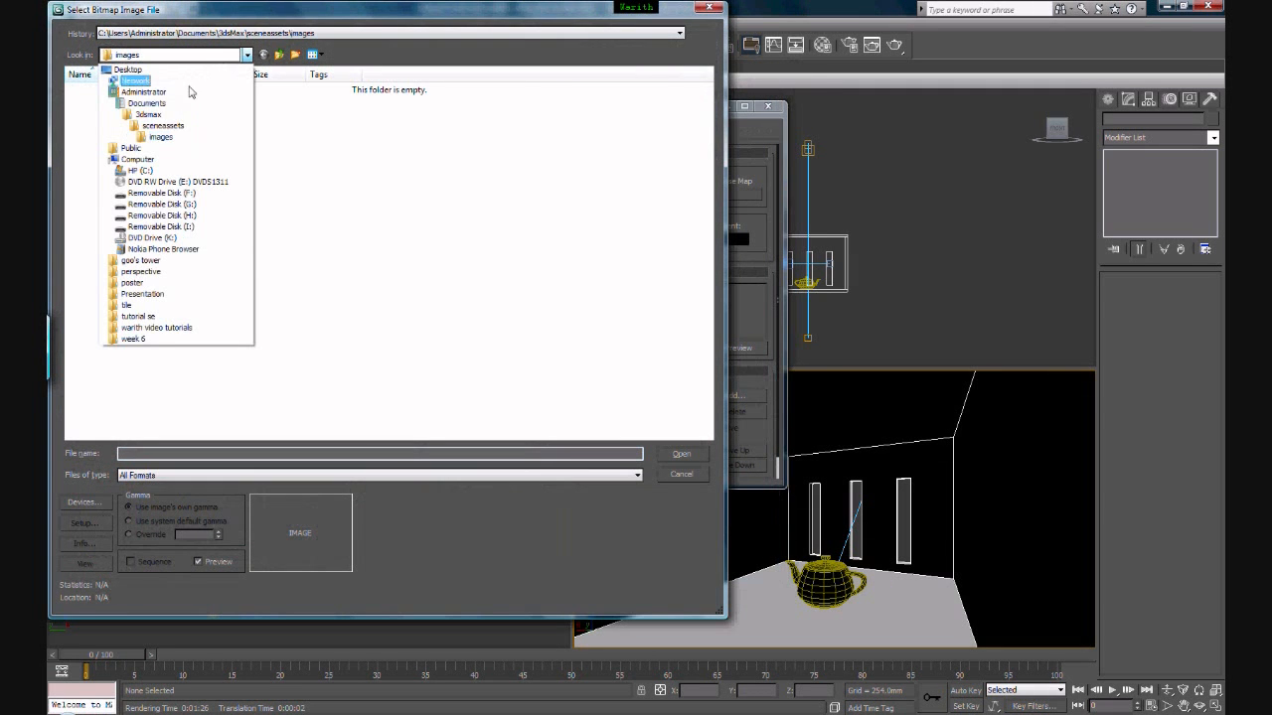
pyautogui.click(173, 105)
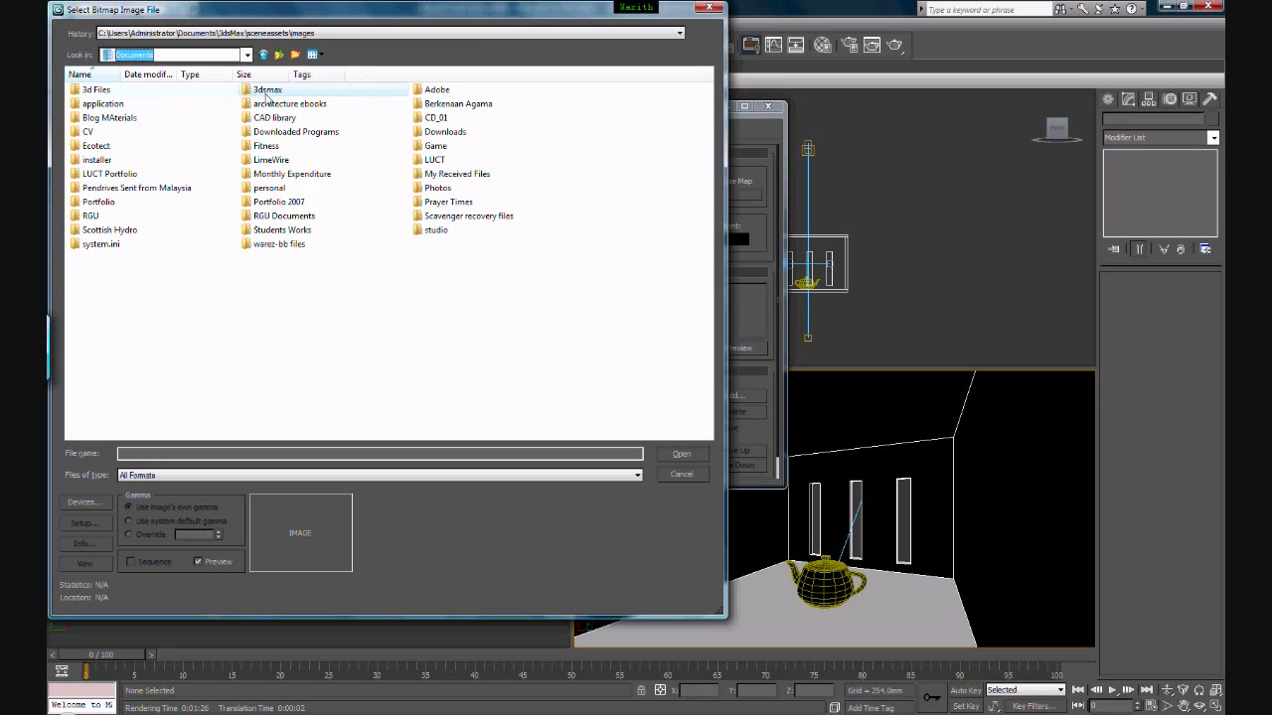
pyautogui.click(154, 92)
pyautogui.doubleClick(154, 94)
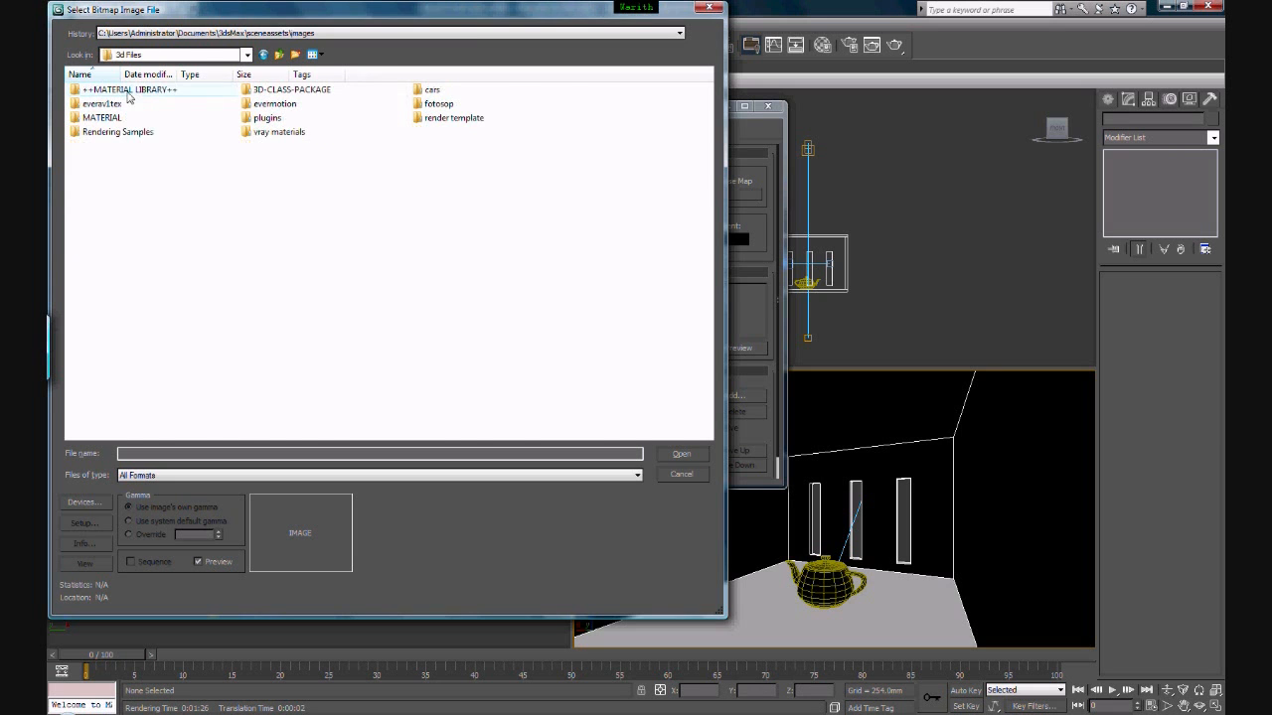
pyautogui.doubleClick(130, 91)
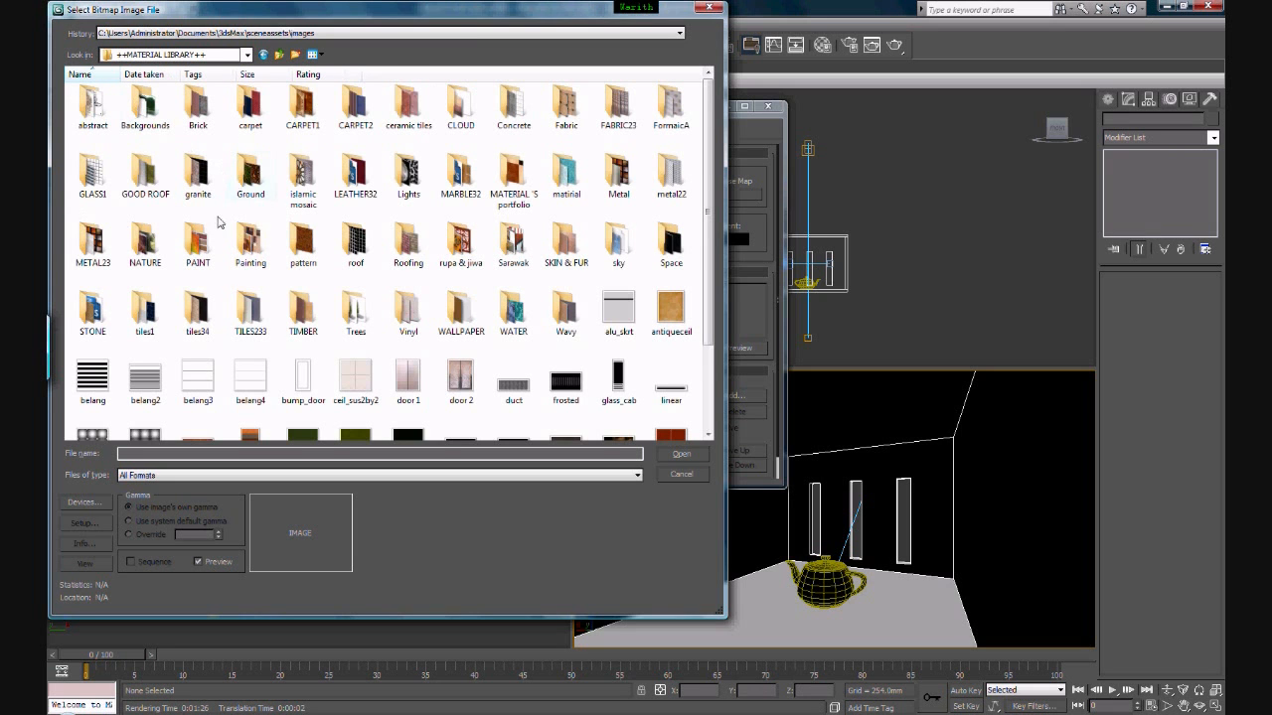
# Step: Load the SKY image from the library's sky folder as the environment map
pyautogui.doubleClick(157, 238)
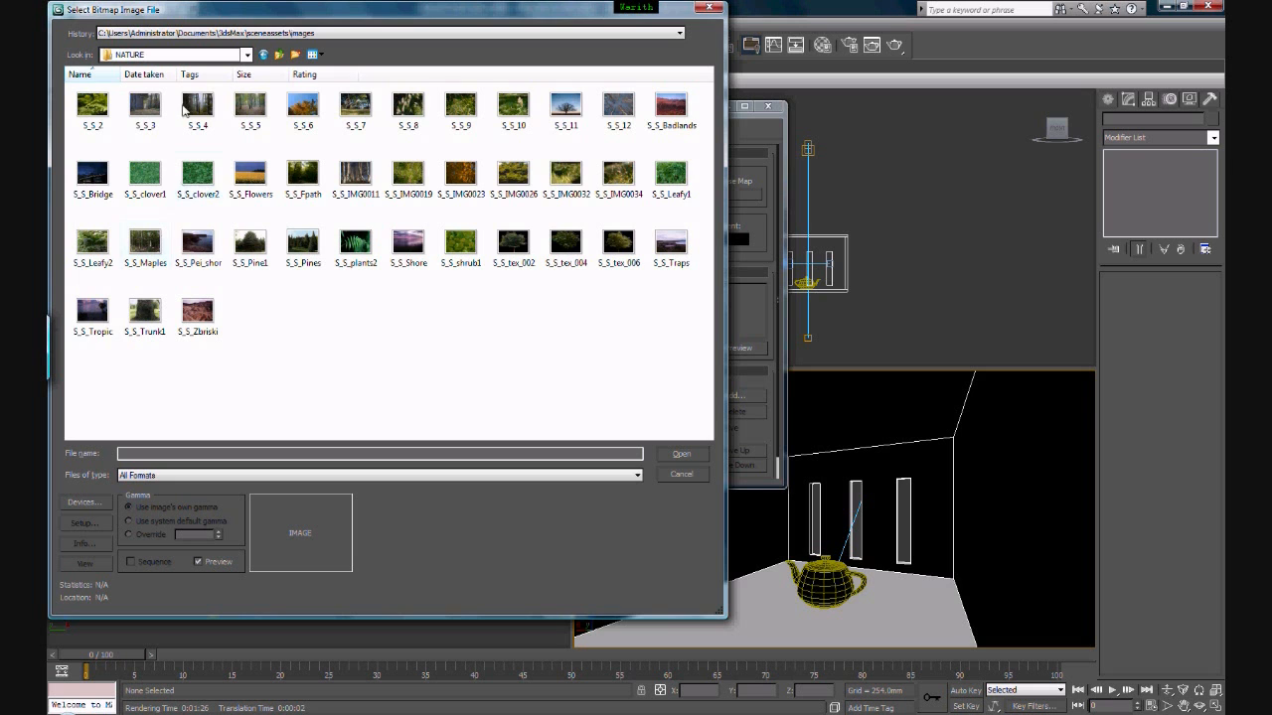
pyautogui.click(279, 54)
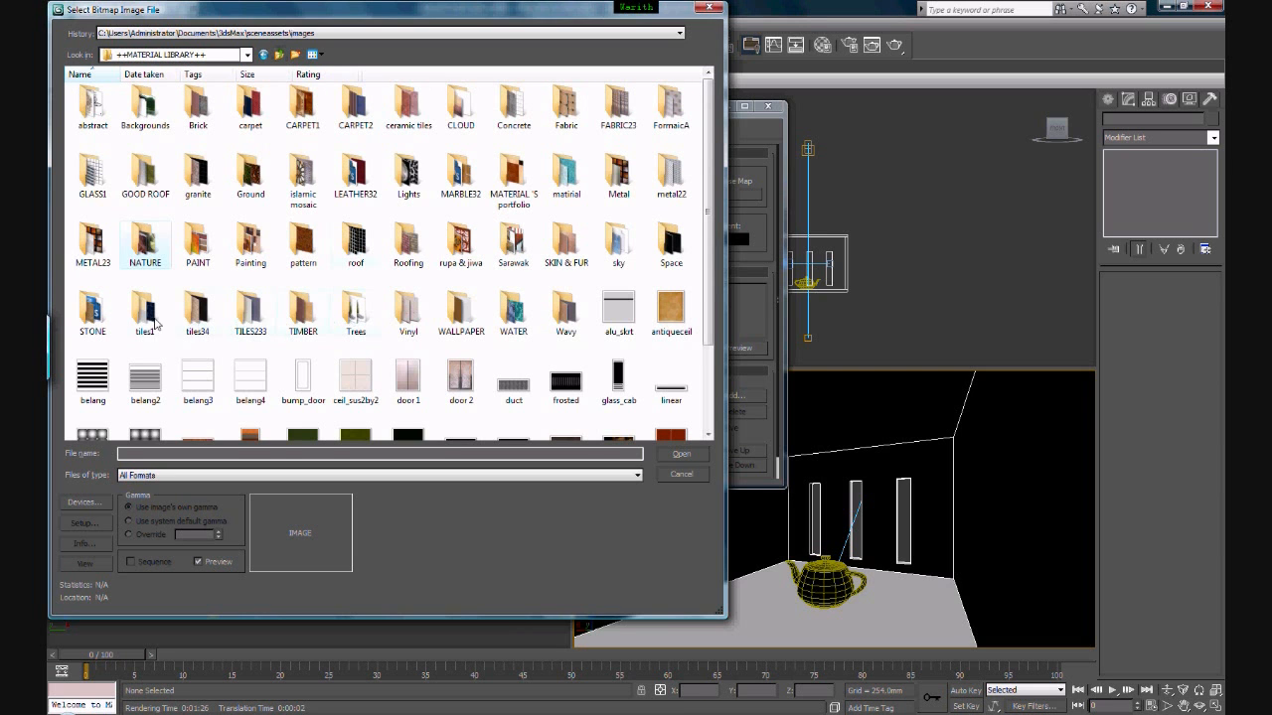
pyautogui.doubleClick(636, 258)
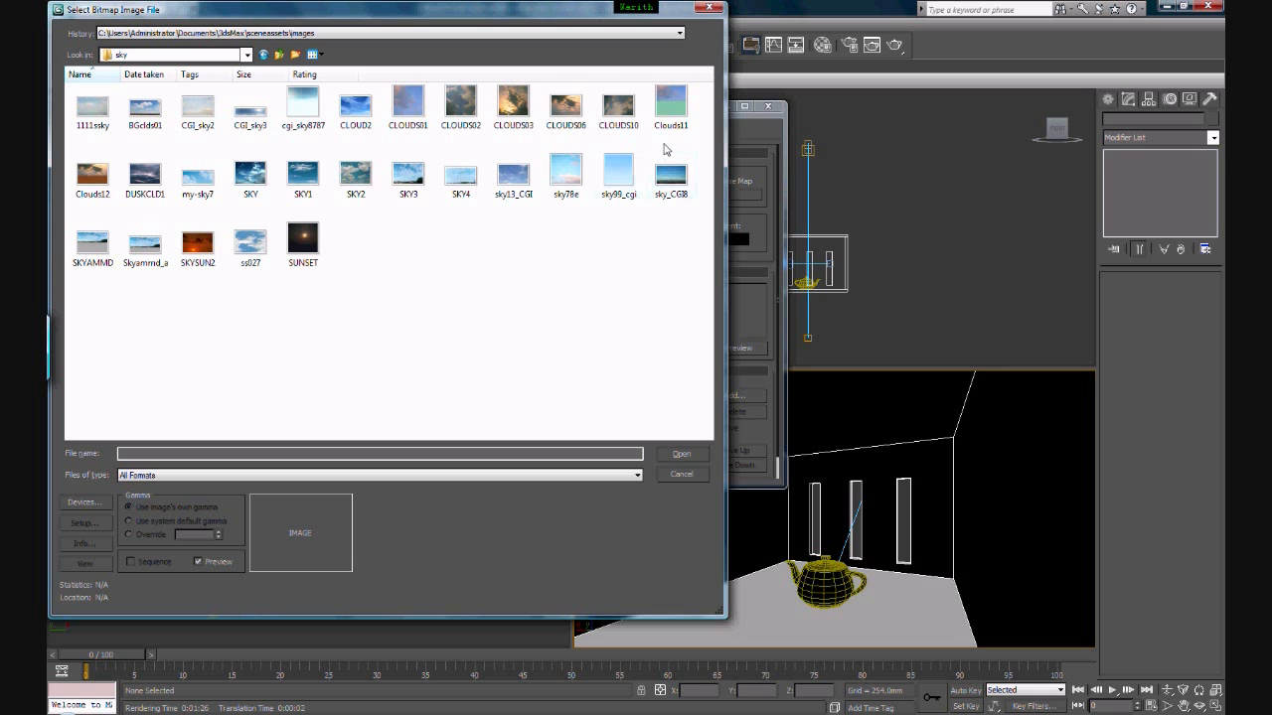
pyautogui.click(248, 179)
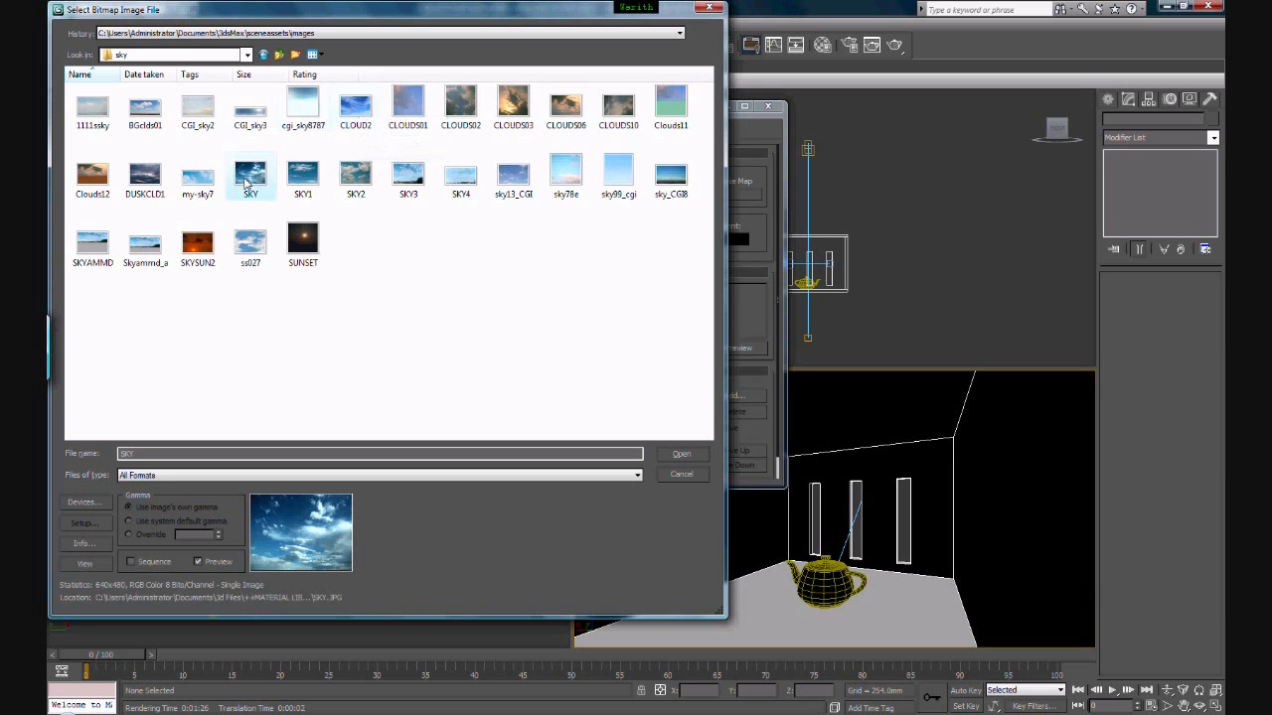
pyautogui.click(675, 455)
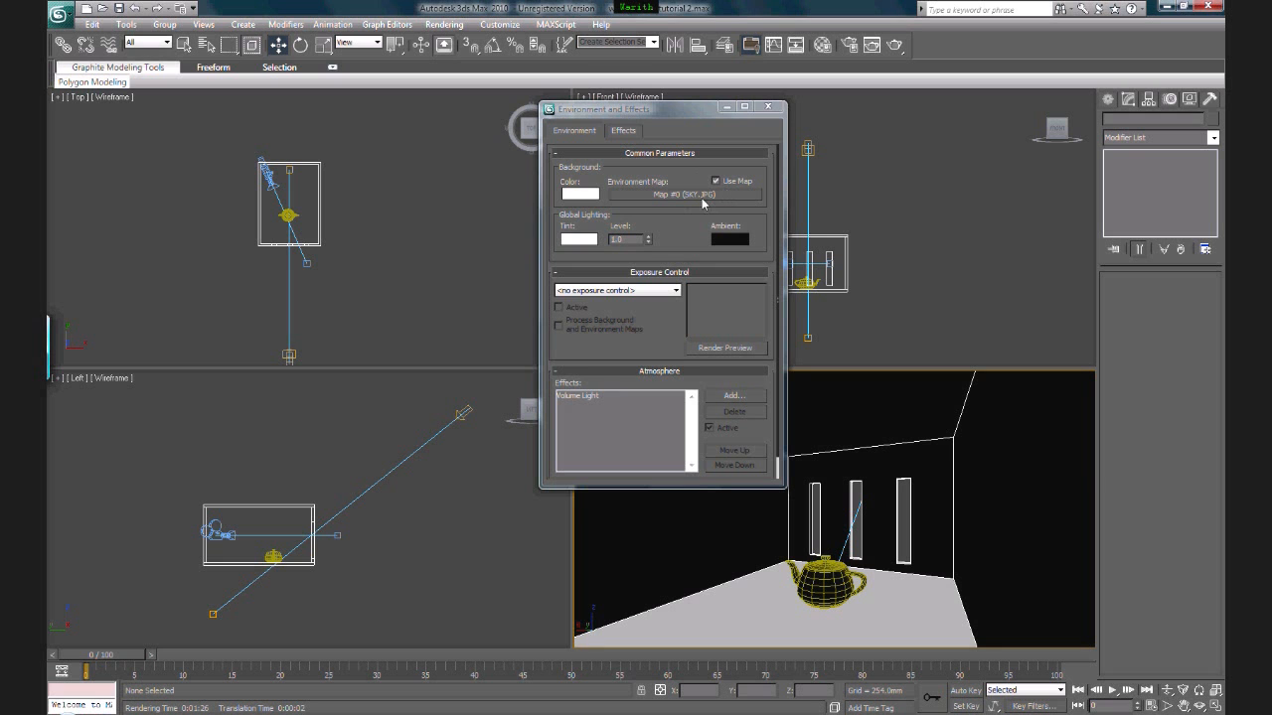
# Step: Close the environment settings, then test-render the Camera01 view with the sky background and close the render window
pyautogui.click(771, 113)
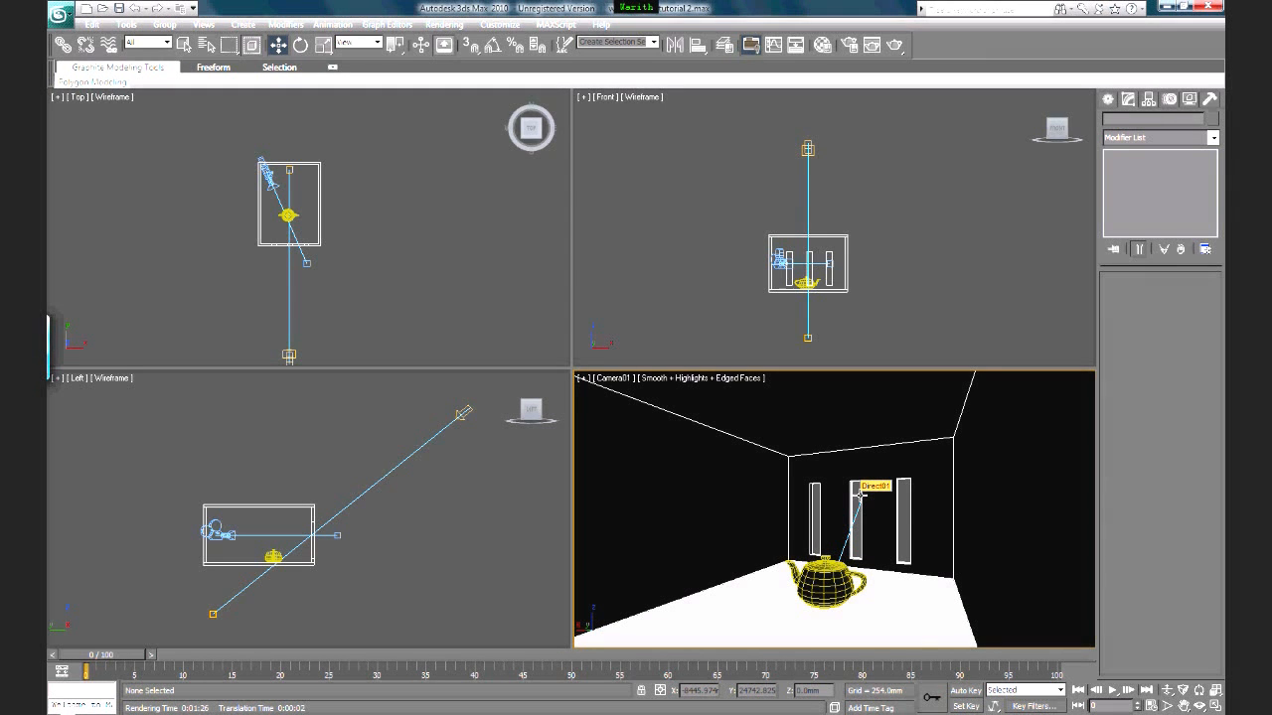
pyautogui.click(895, 46)
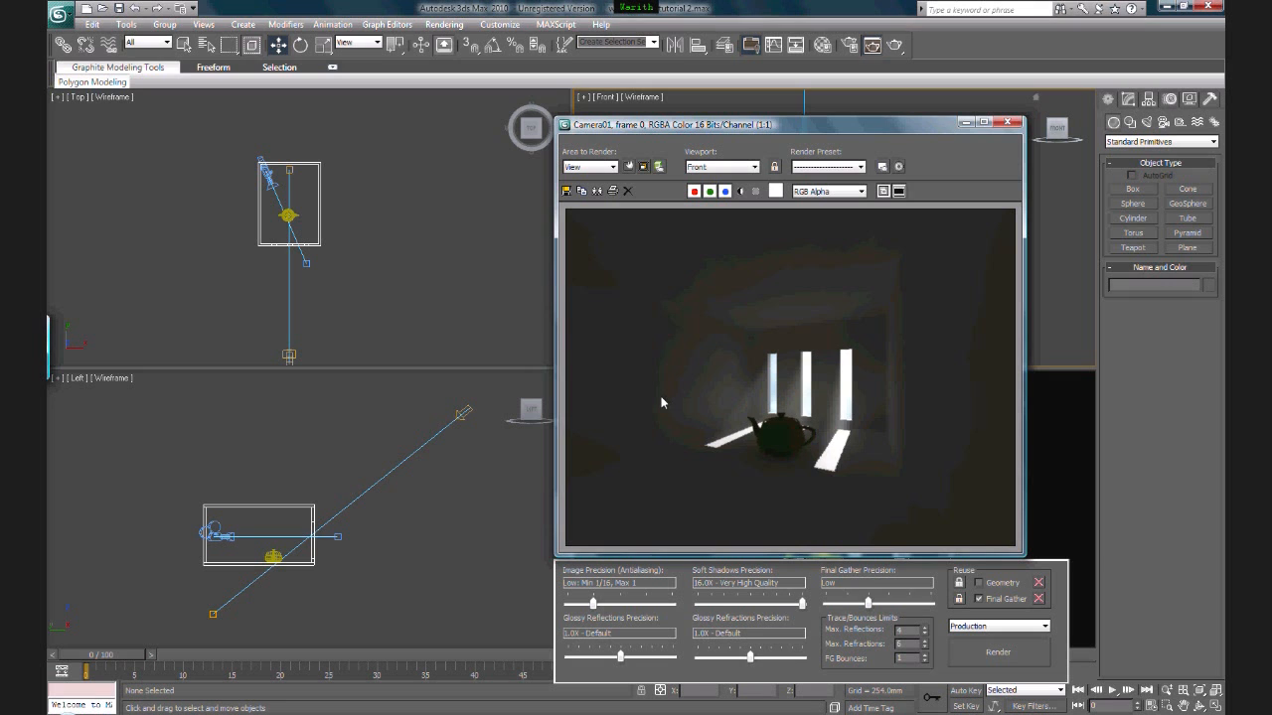
pyautogui.click(1015, 124)
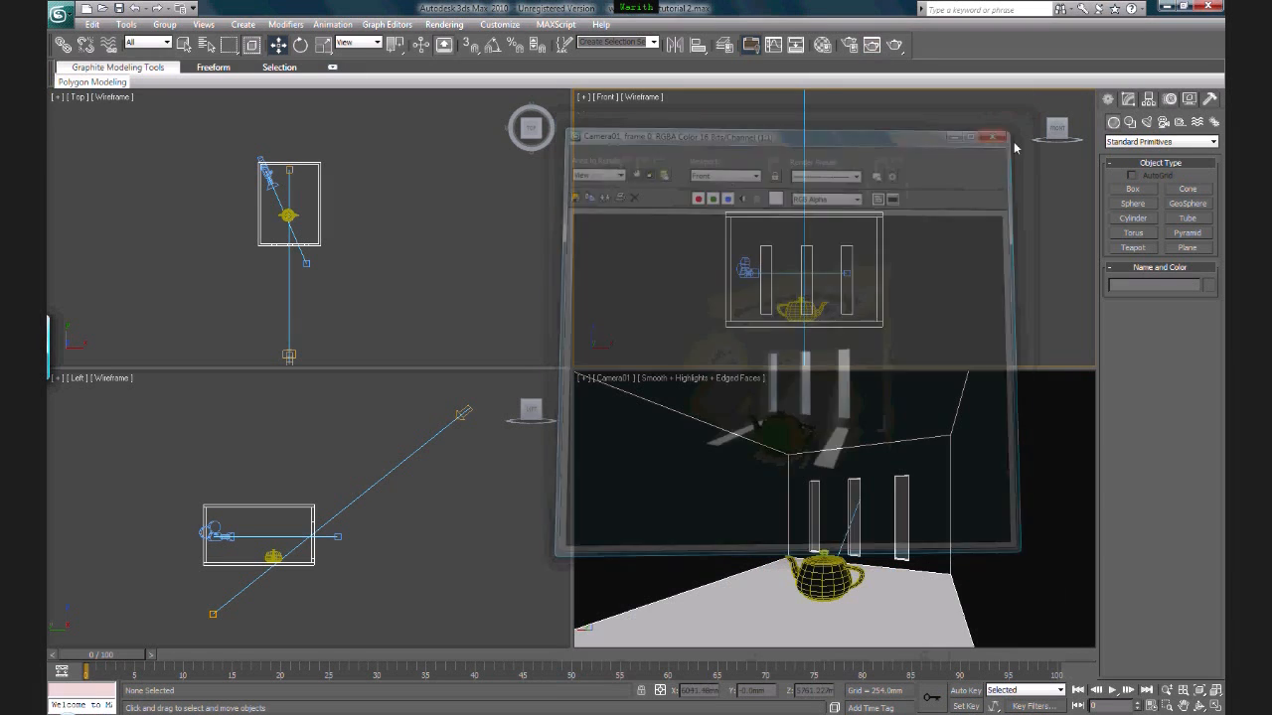
# Step: Switch the Camera01 viewport to Perspective and frame the room from outside, showing its window wall
pyautogui.click(676, 473)
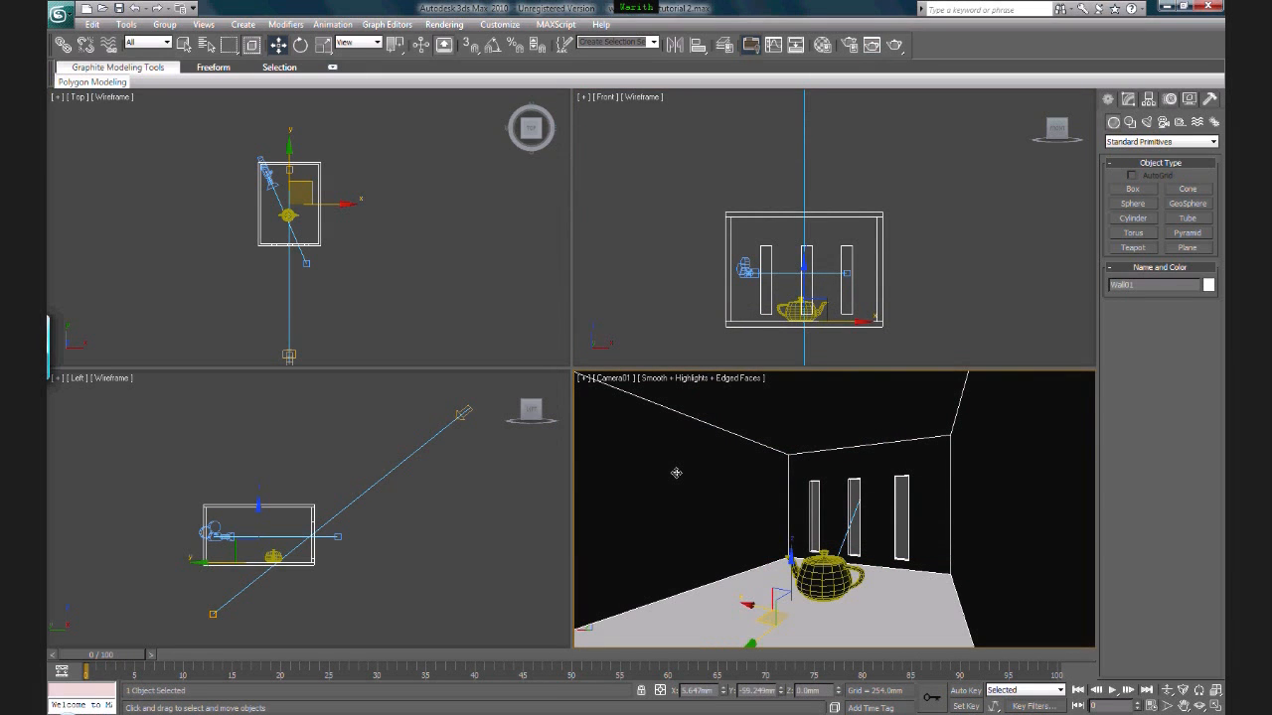
pyautogui.click(606, 378)
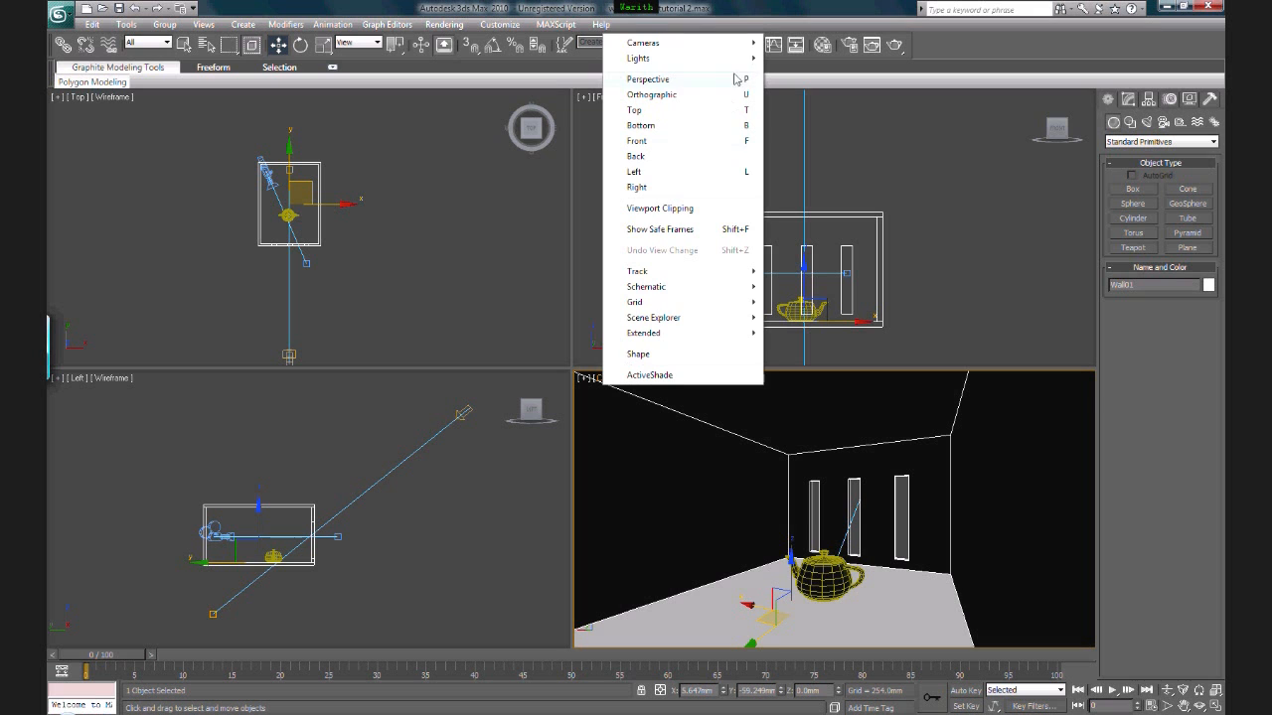
pyautogui.click(735, 78)
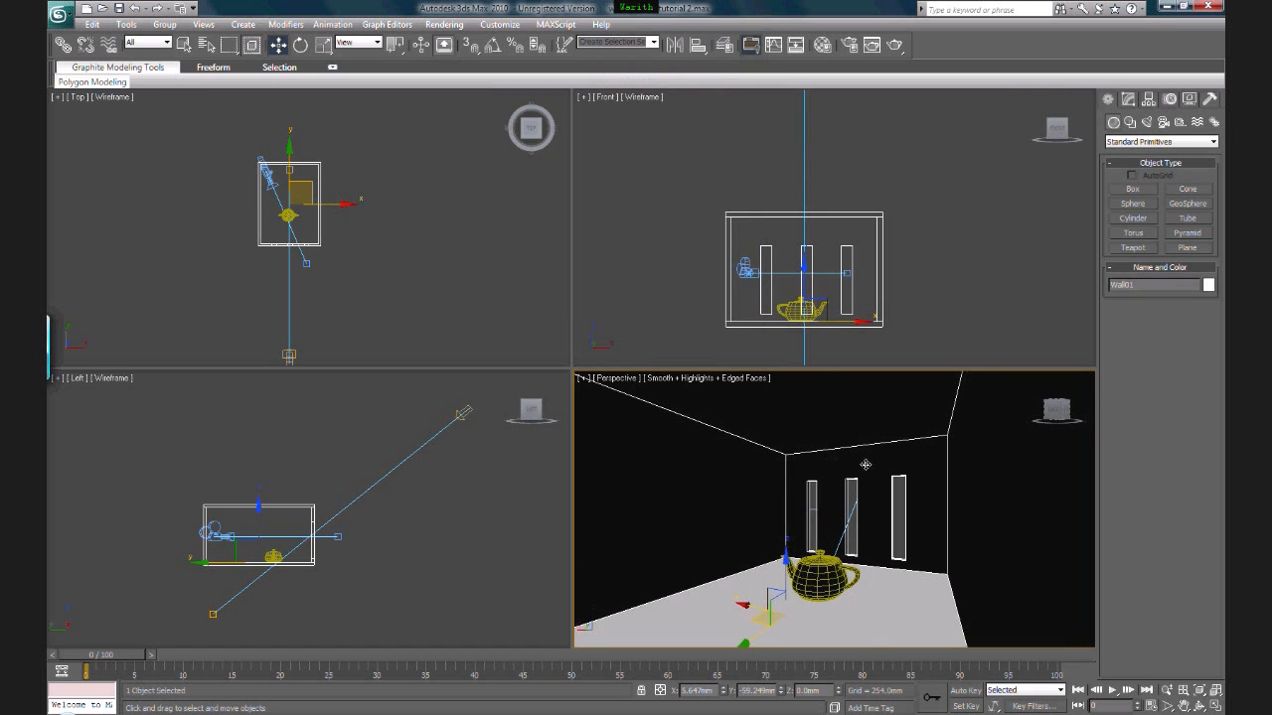
pyautogui.press('z')
pyautogui.click(1199, 706)
pyautogui.moveTo(856, 536); pyautogui.dragTo(829, 503)
pyautogui.press('w')
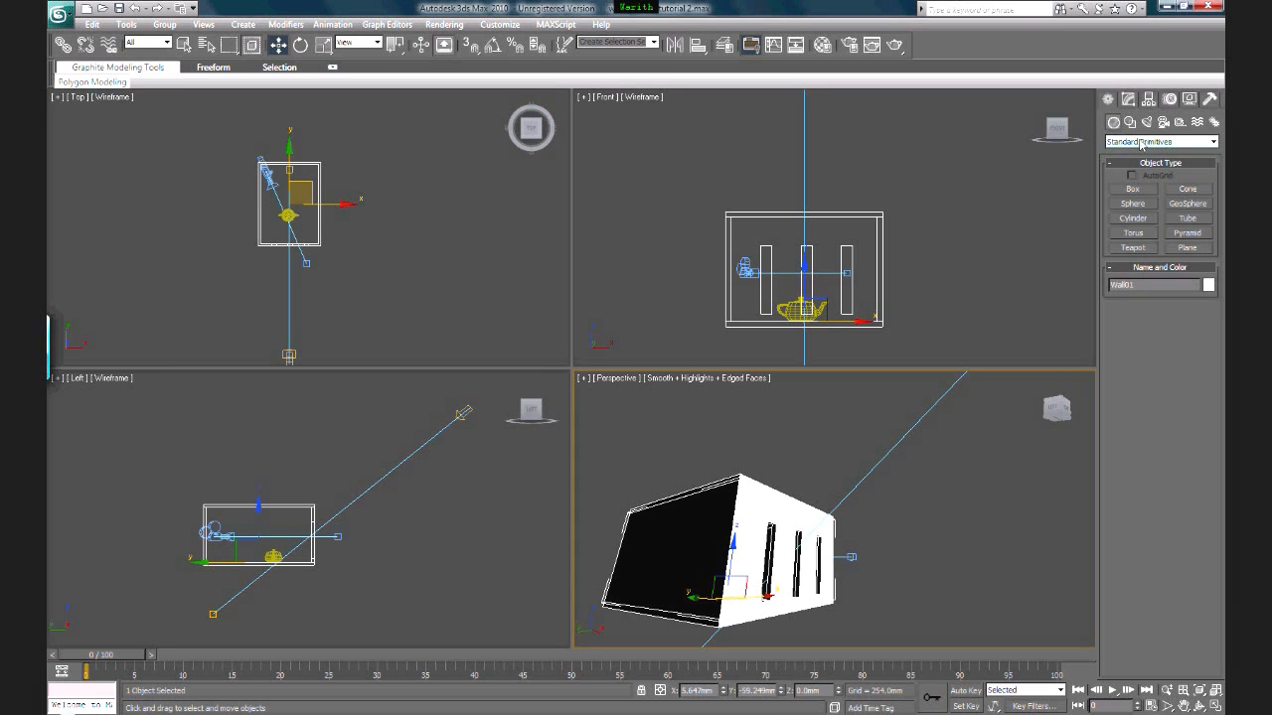
# Step: Create a ground plane about 193,800 mm long and 234,800 mm wide around the building in the Top view
pyautogui.click(1186, 248)
pyautogui.scroll(-5, 371, 285)
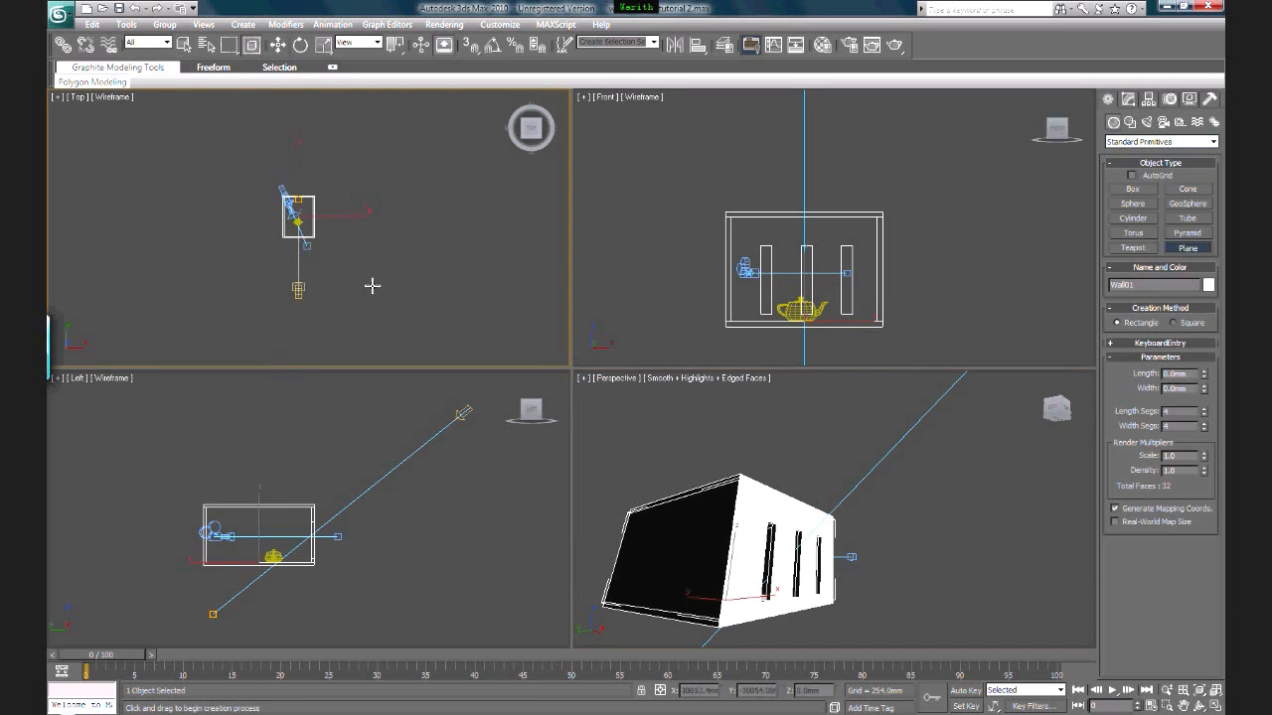
pyautogui.moveTo(449, 110); pyautogui.dragTo(162, 349)
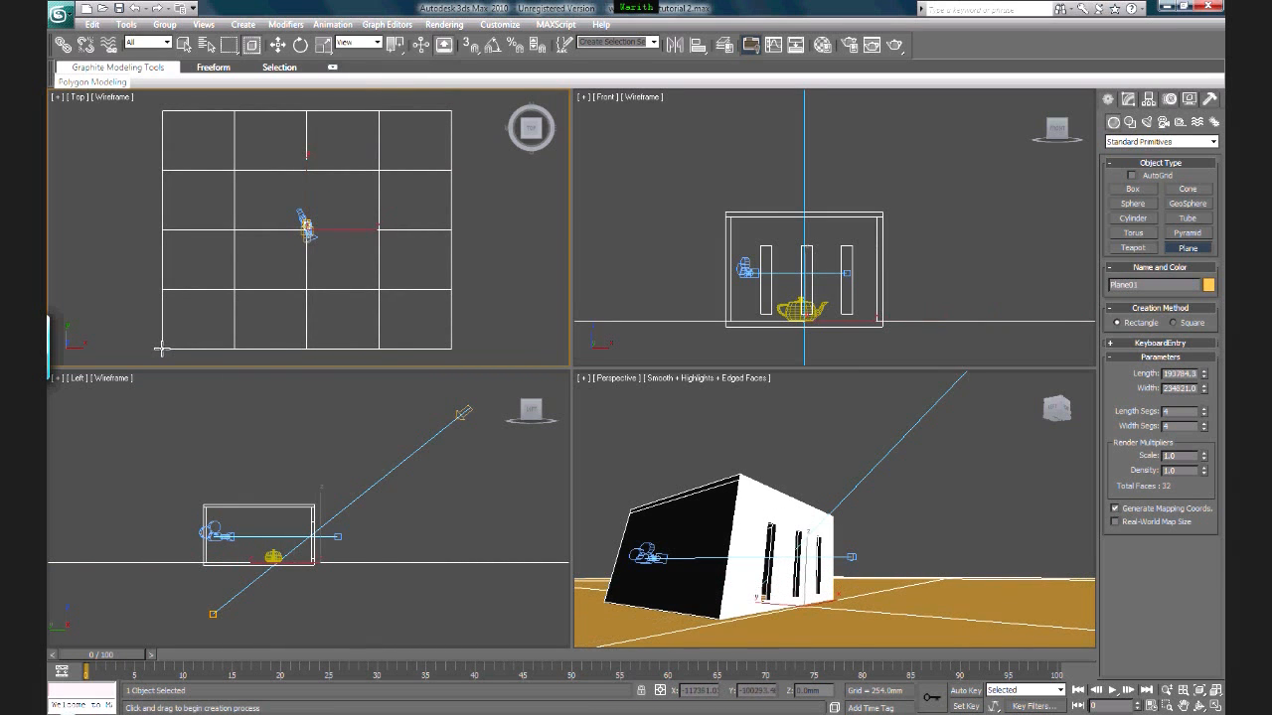
pyautogui.rightClick(885, 466)
pyautogui.rightClick(925, 481)
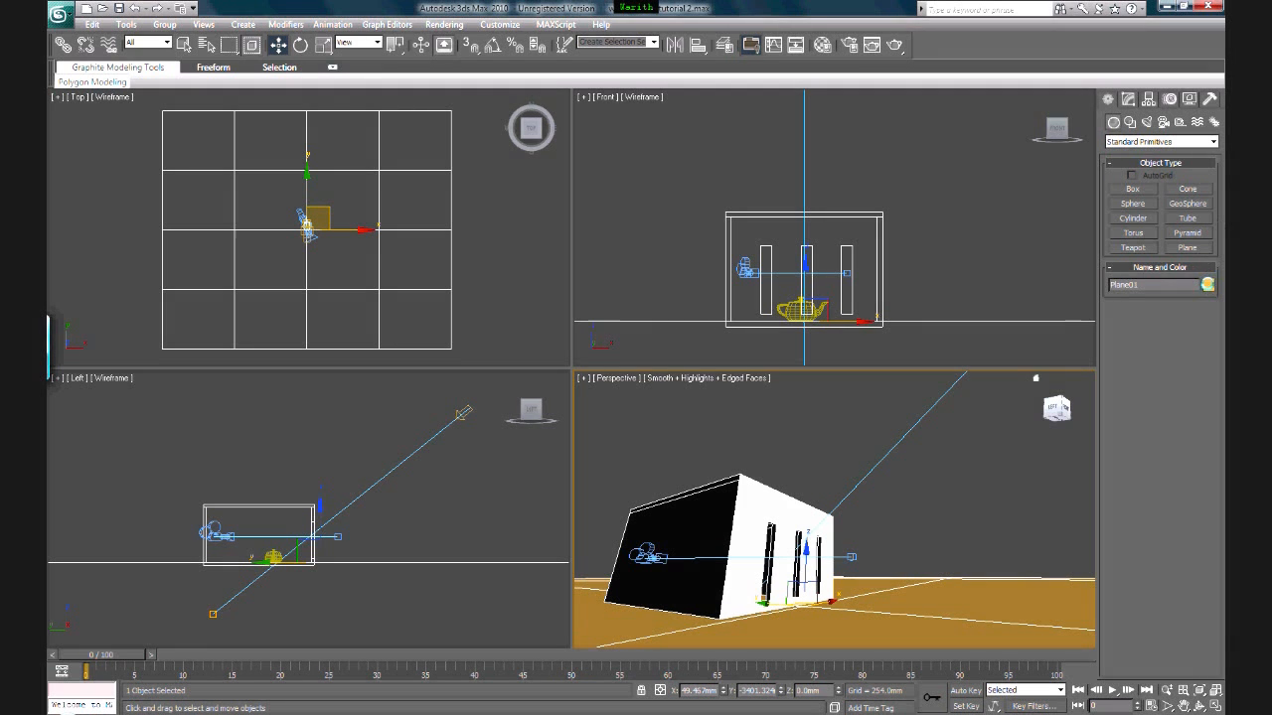
# Step: Change the ground plane's object colour to white
pyautogui.click(1207, 285)
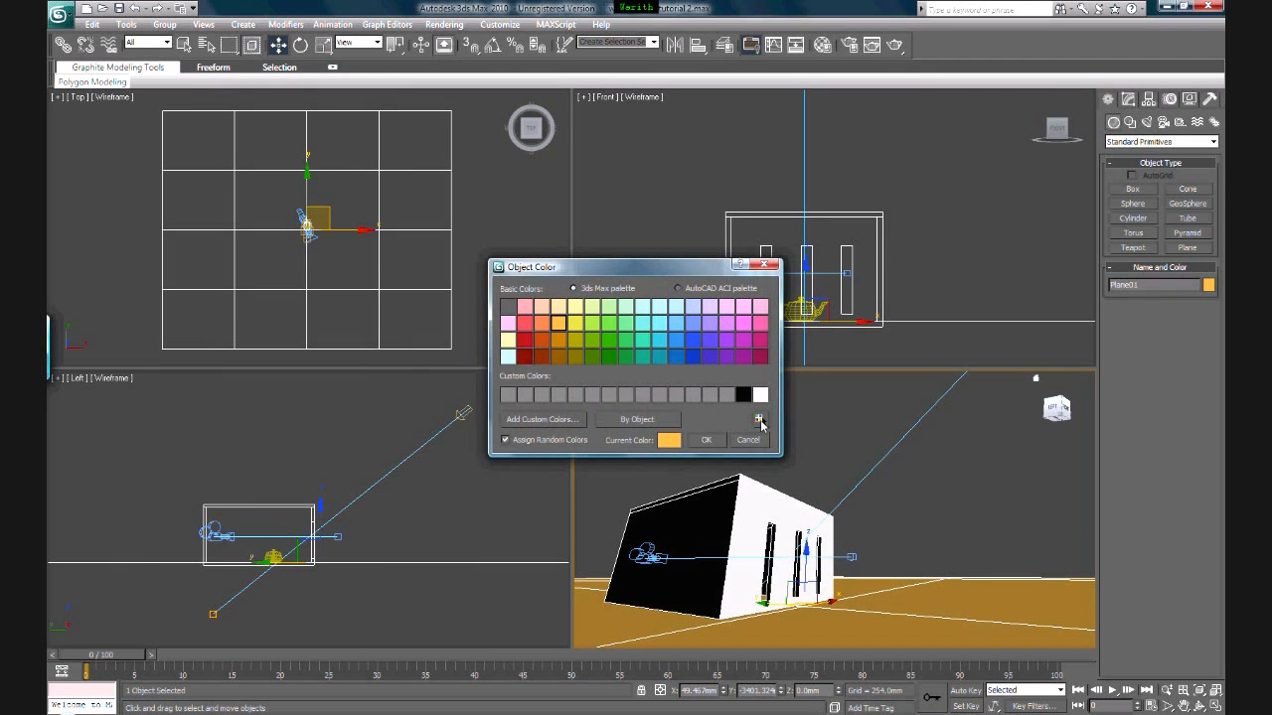
pyautogui.click(760, 394)
pyautogui.click(706, 440)
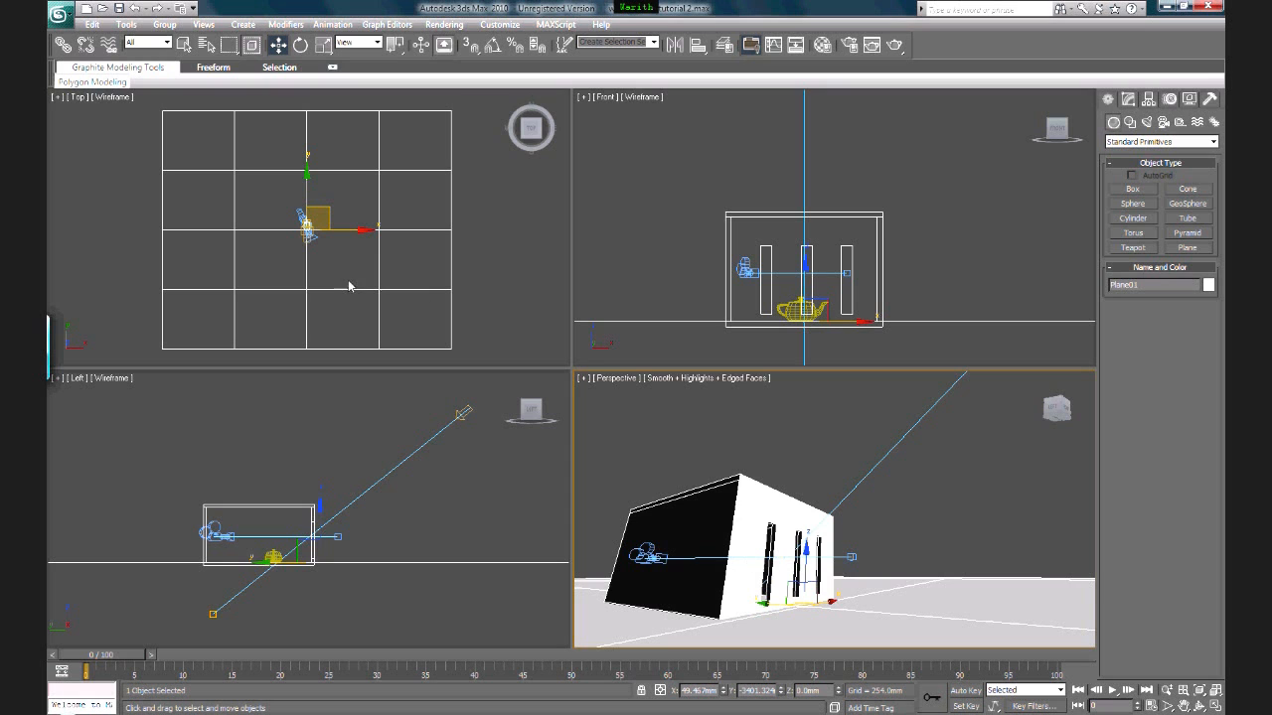
# Step: Set Camera01's stock lens to 35 mm and look through Camera01 in the Perspective viewport
pyautogui.moveTo(300, 508); pyautogui.dragTo(352, 471, button='middle')
pyautogui.scroll(3, 352, 471)
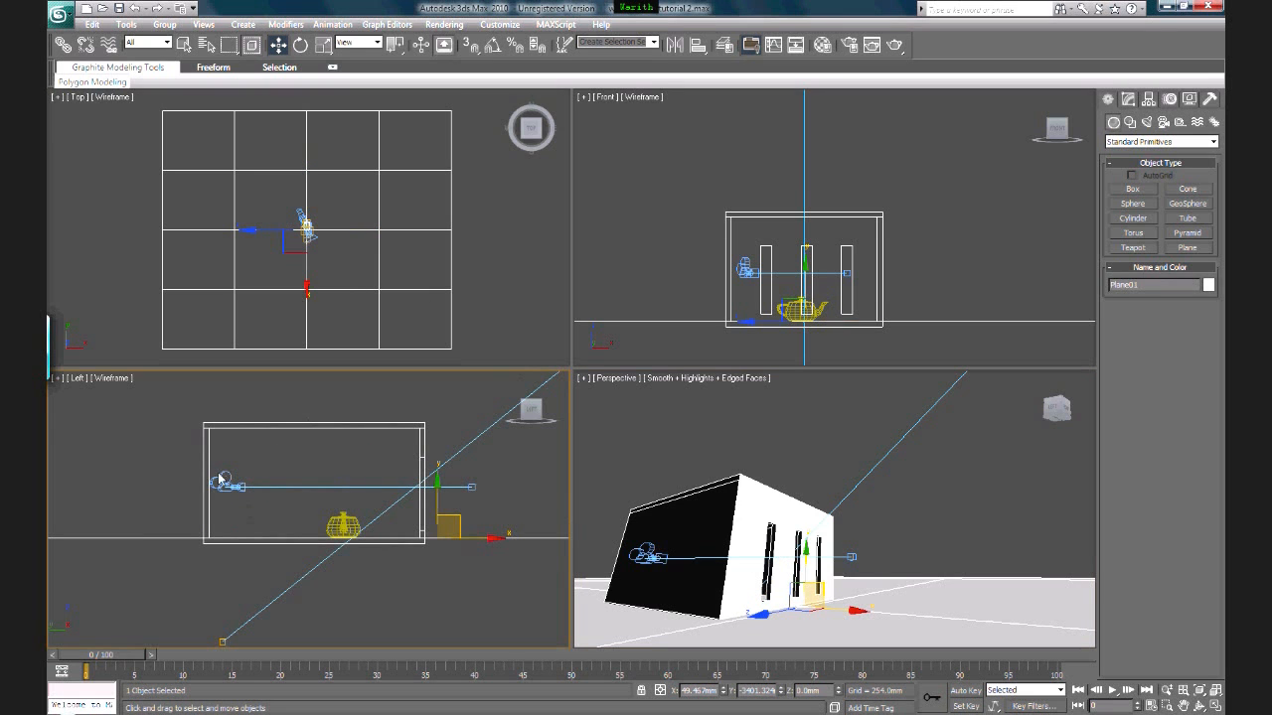
pyautogui.click(219, 477)
pyautogui.click(221, 479)
pyautogui.click(1135, 102)
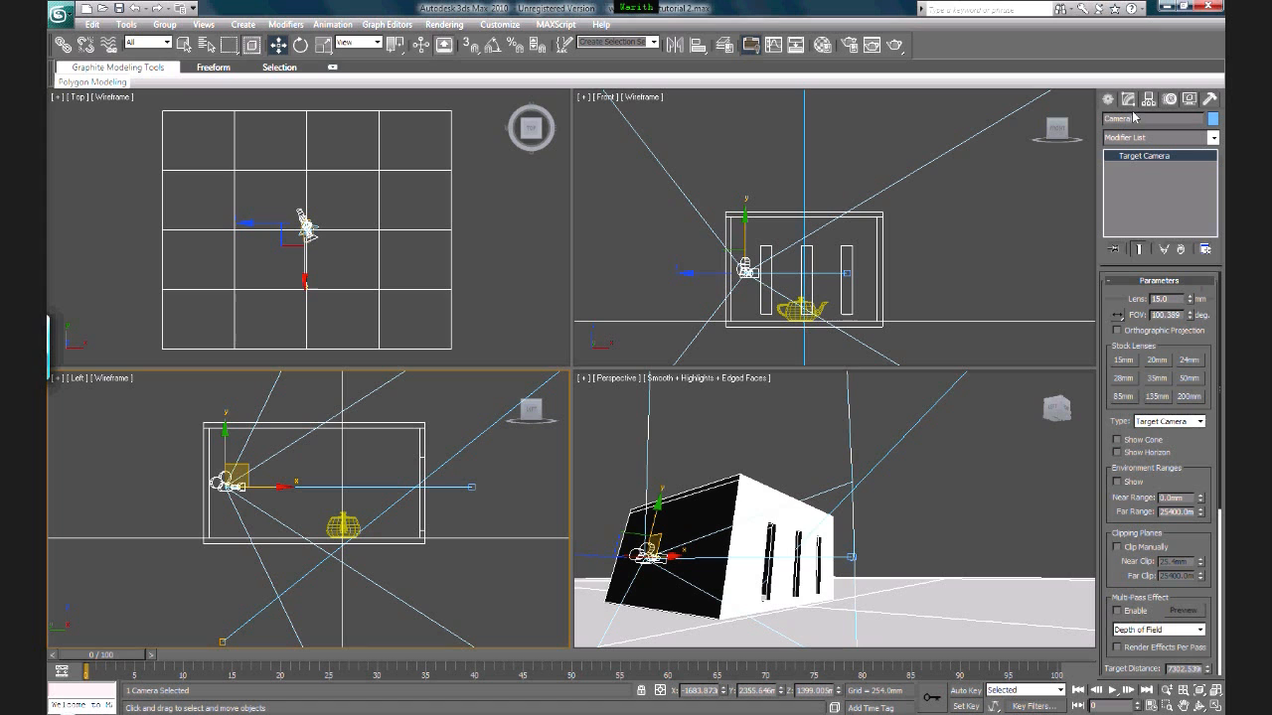
pyautogui.click(1158, 379)
pyautogui.click(1192, 384)
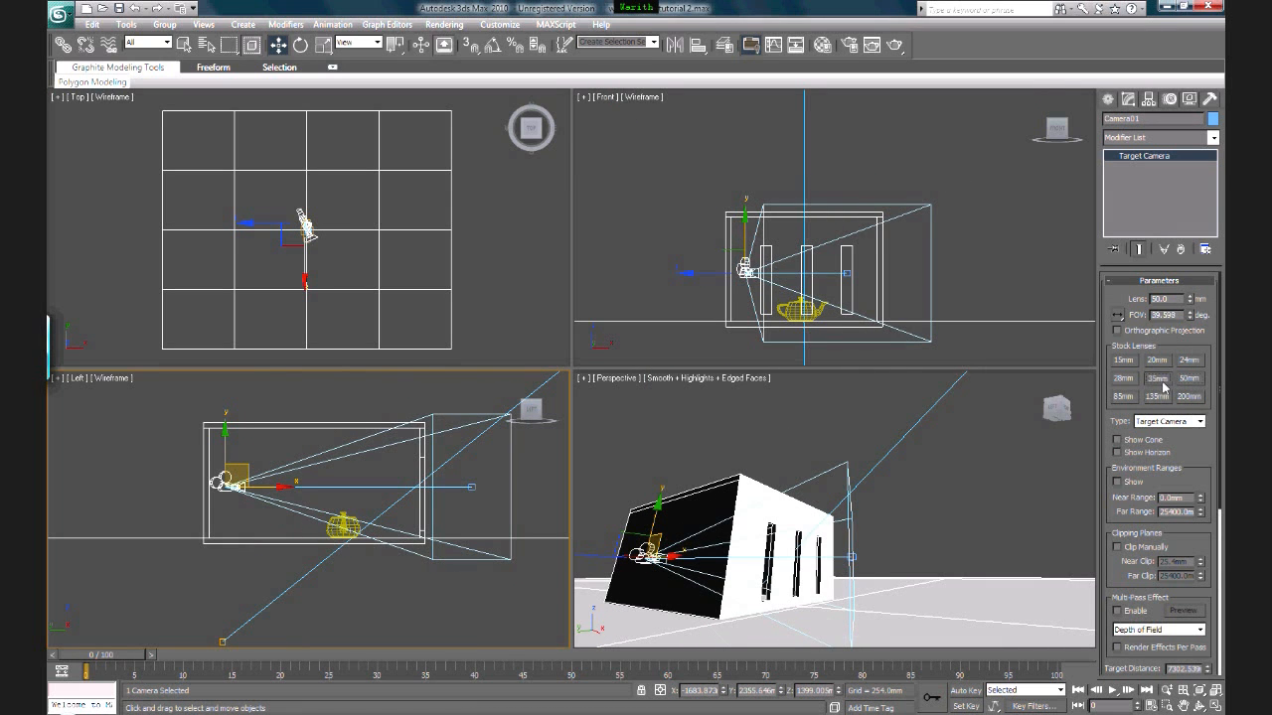
pyautogui.click(1164, 384)
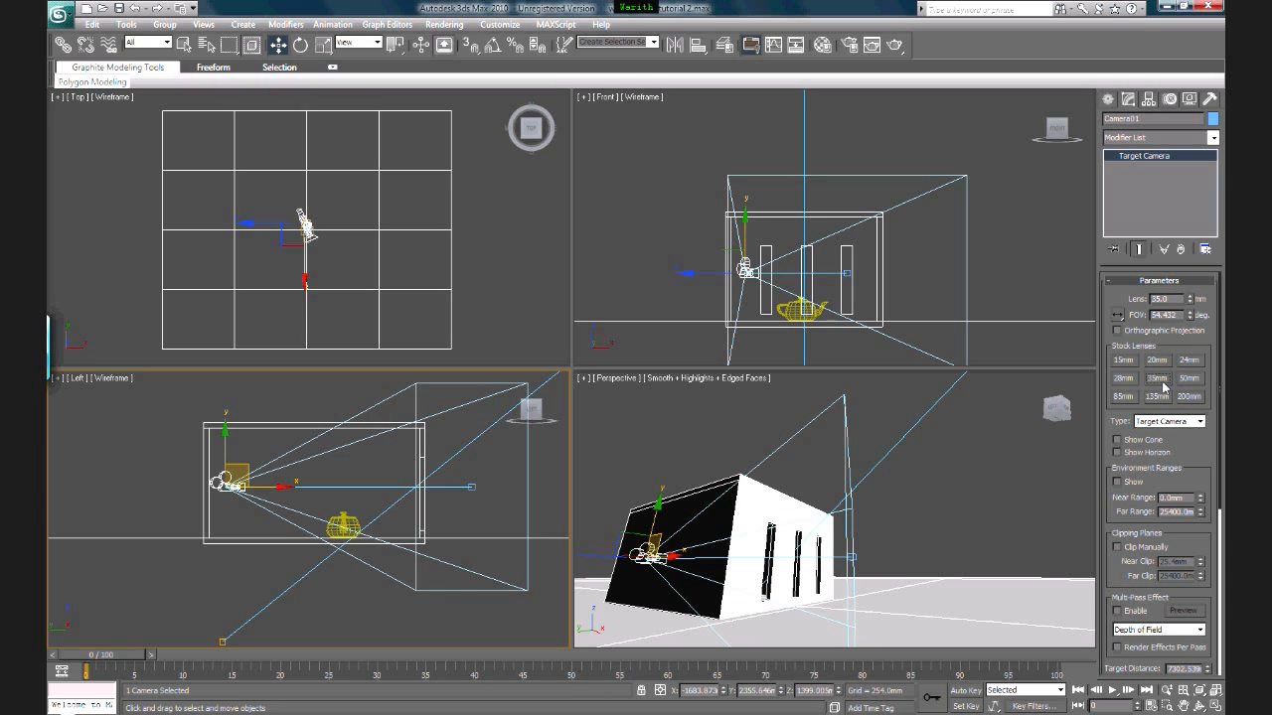
pyautogui.click(616, 380)
pyautogui.click(617, 424)
pyautogui.press('c')
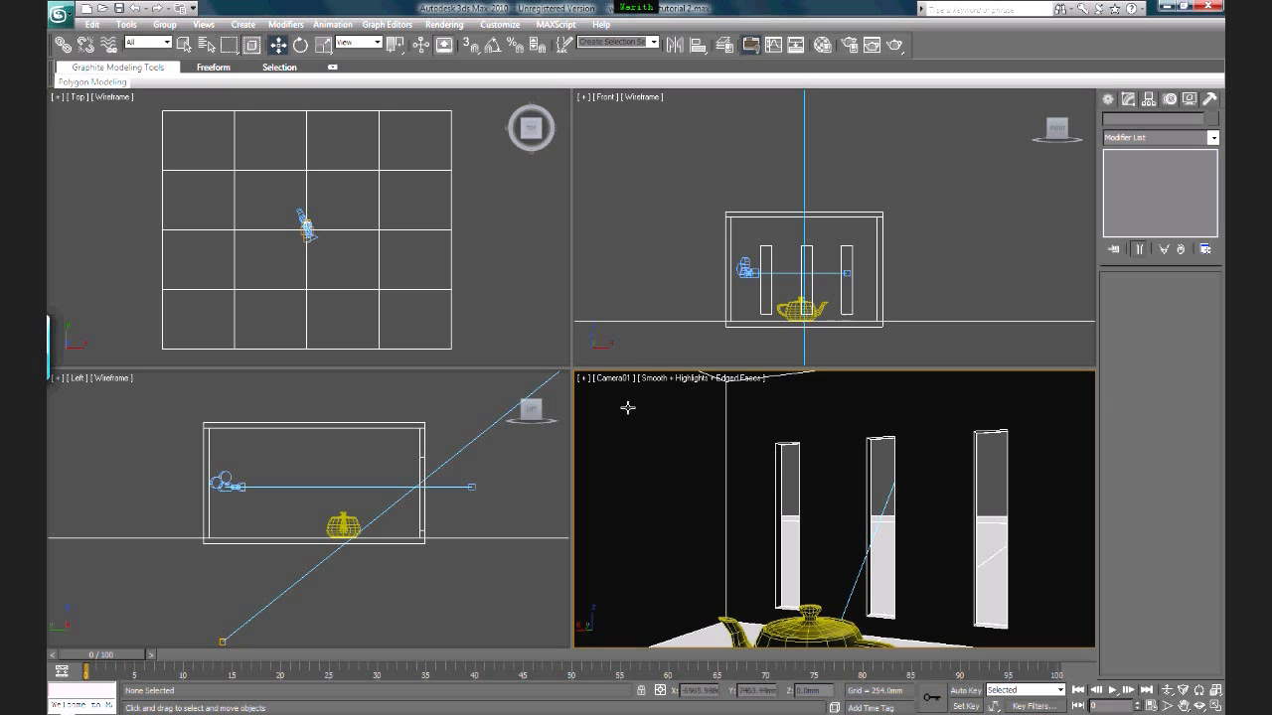
# Step: Frame the building's window wall from outside in a low Perspective view and test-render it, closing the render window
pyautogui.press('p')
pyautogui.hotkey('ctrl', 'r')
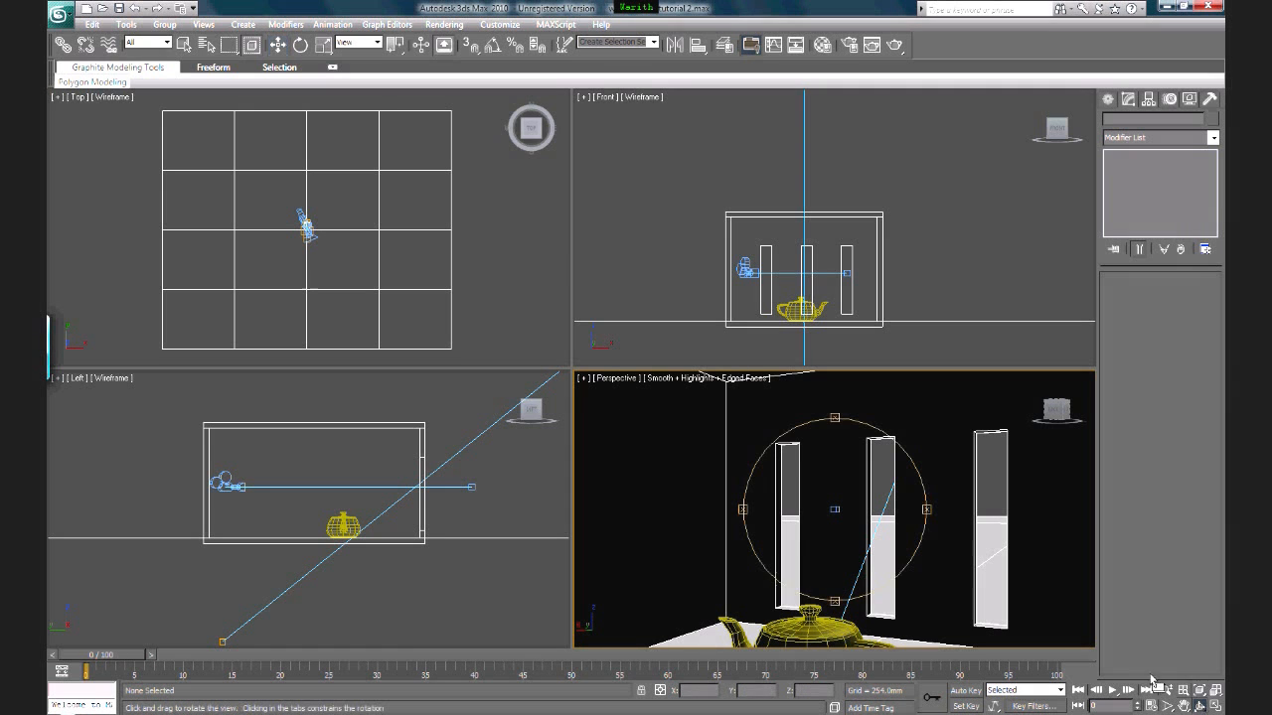
pyautogui.moveTo(832, 512)
pyautogui.mouseDown()
pyautogui.moveTo(883, 500)
pyautogui.moveTo(823, 502)
pyautogui.moveTo(834, 497)
pyautogui.mouseUp()
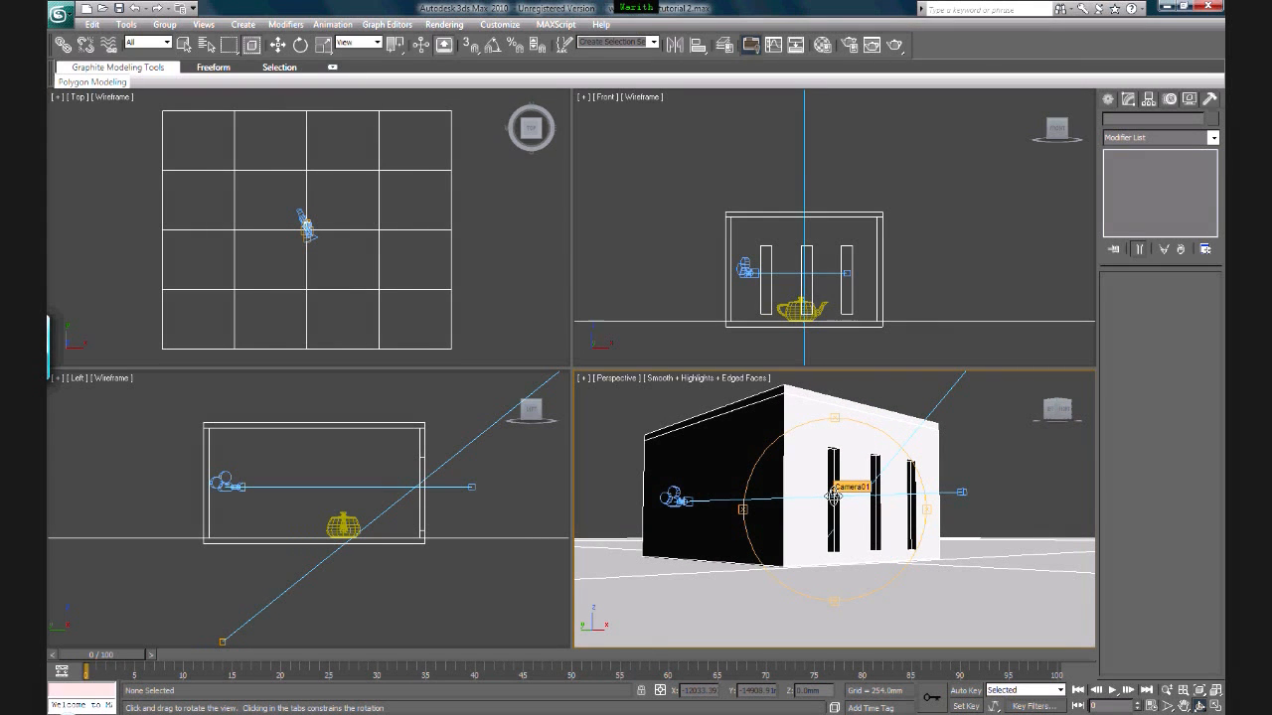
pyautogui.moveTo(834, 497); pyautogui.dragTo(848, 498)
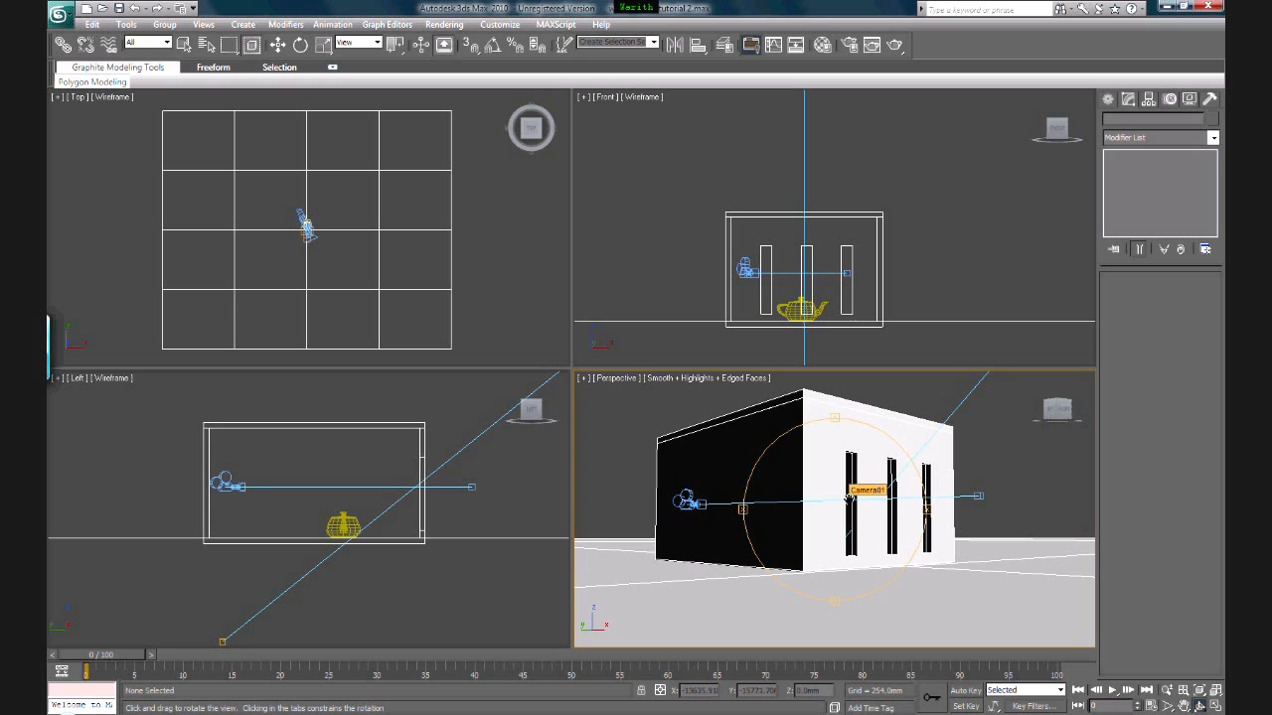
pyautogui.rightClick(850, 496)
pyautogui.moveTo(871, 434); pyautogui.dragTo(885, 461, button='middle')
pyautogui.moveTo(856, 486); pyautogui.dragTo(852, 499)
pyautogui.moveTo(853, 499); pyautogui.dragTo(846, 498, button='middle')
pyautogui.rightClick(887, 417)
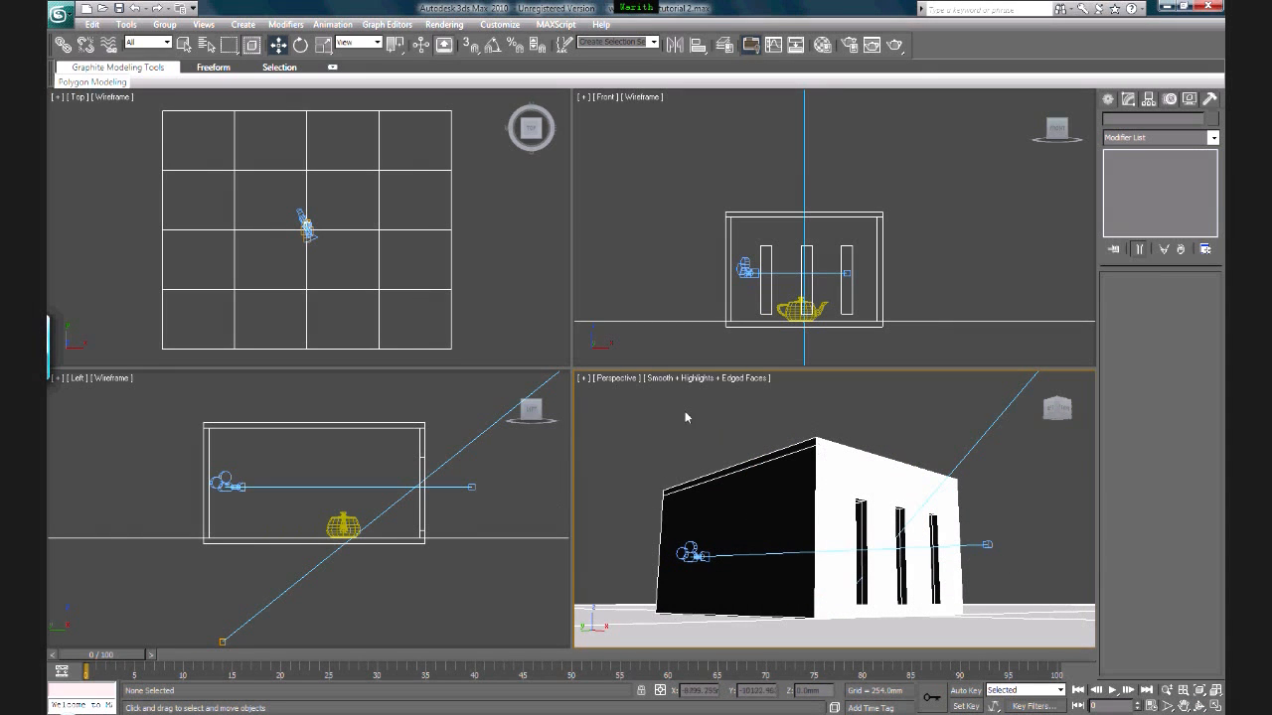
pyautogui.click(904, 50)
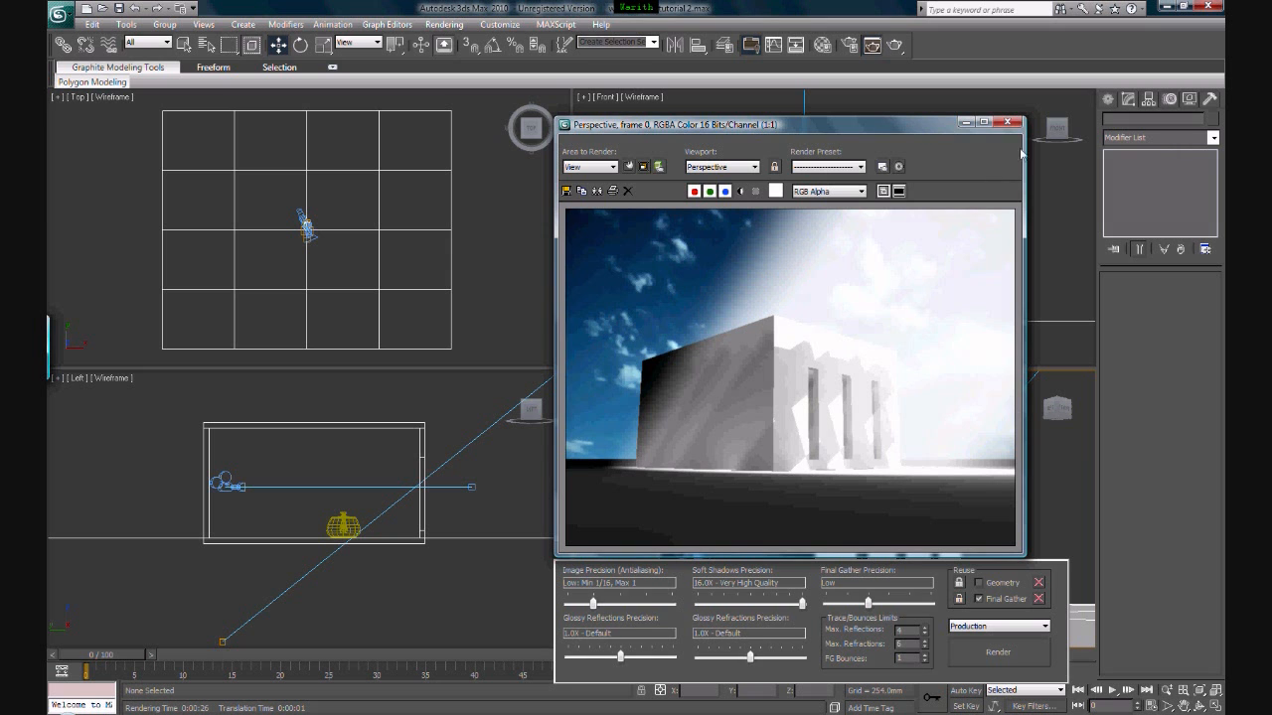
pyautogui.click(1010, 121)
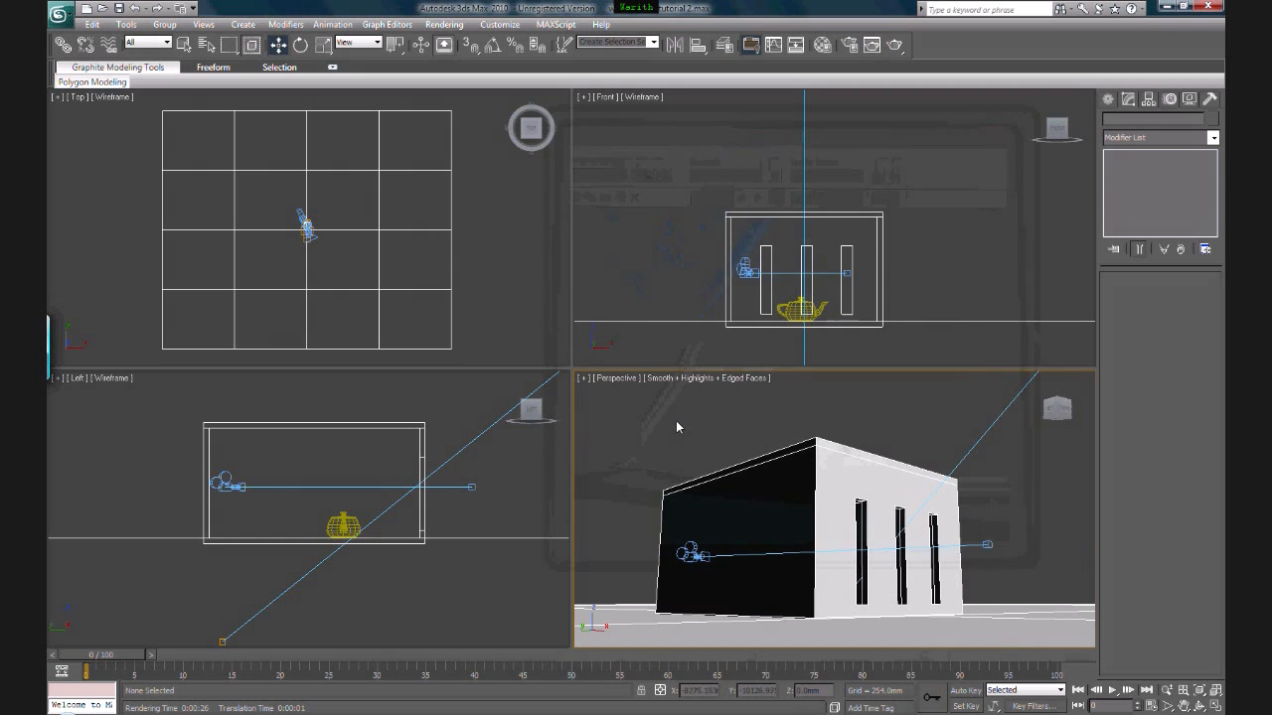